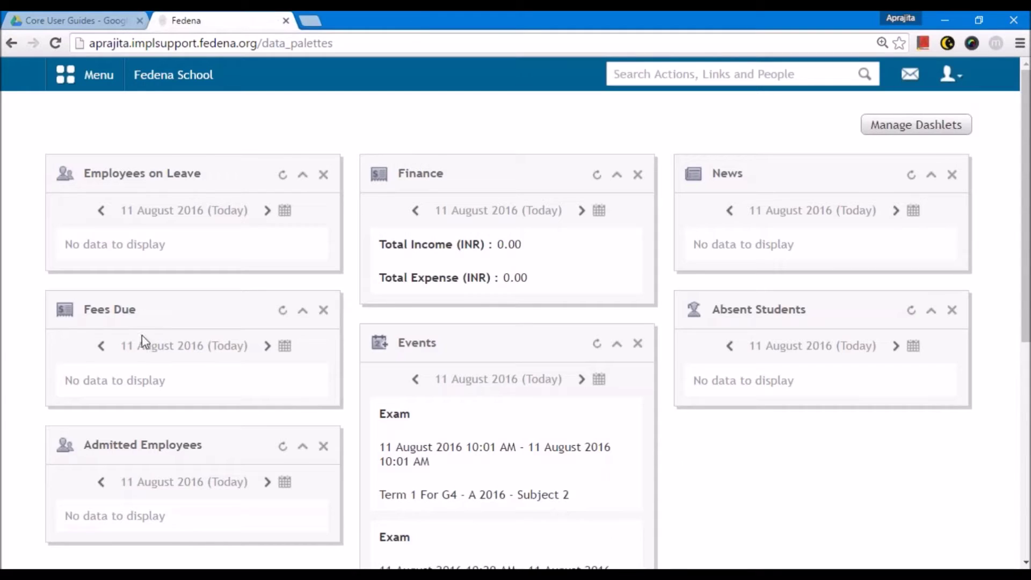
- Save Fedena's general settings with ICSE grading kept enabled, then return to the Configuration page
left_click(65, 74)
left_click(483, 128)
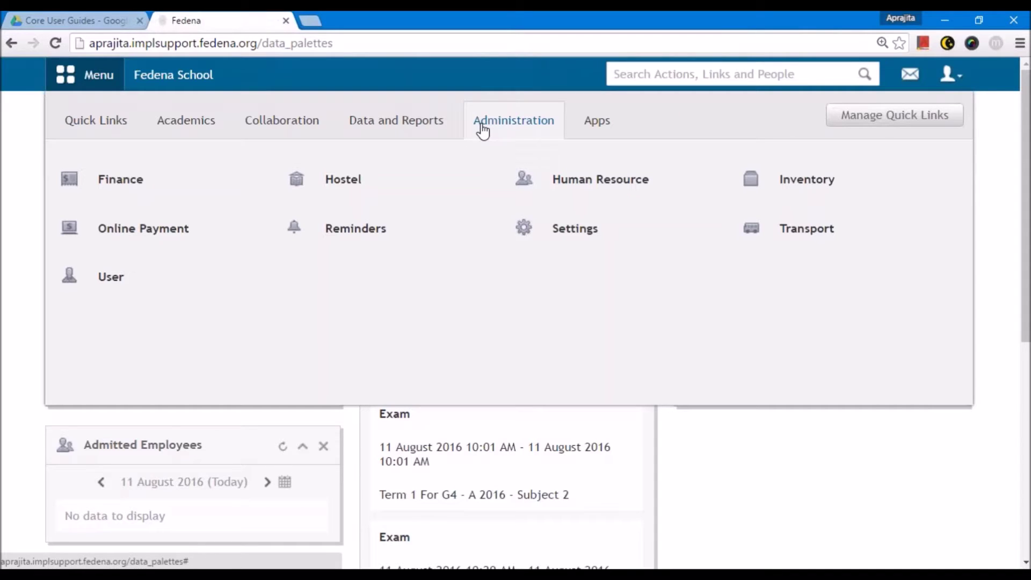
left_click(565, 239)
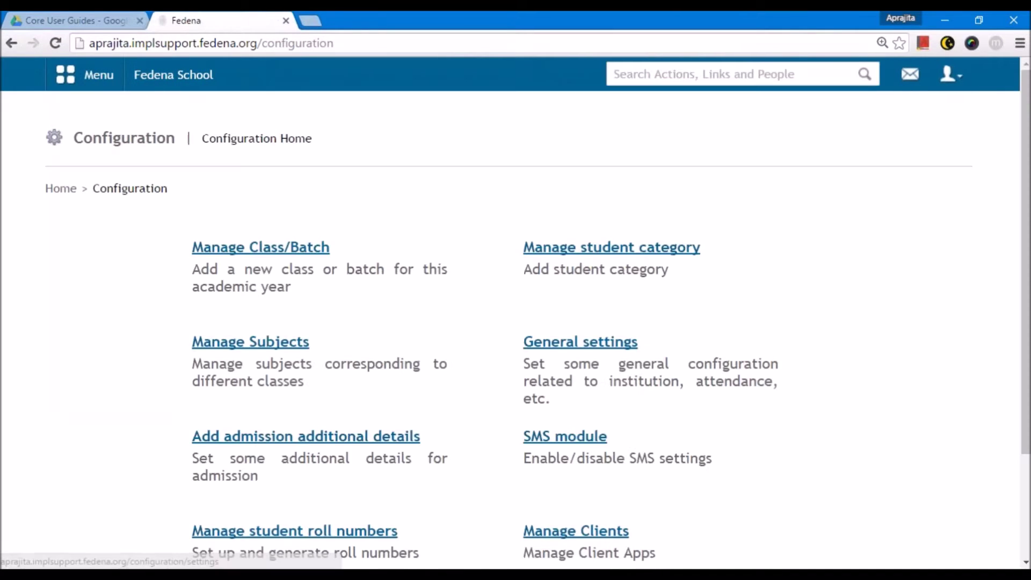
left_click(553, 346)
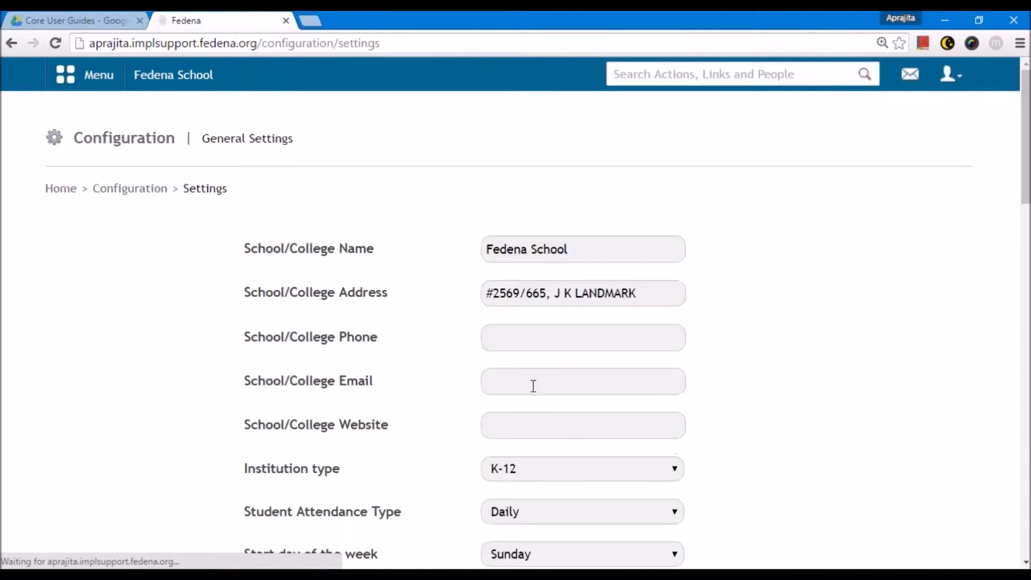
scroll(533, 385, "down", 15)
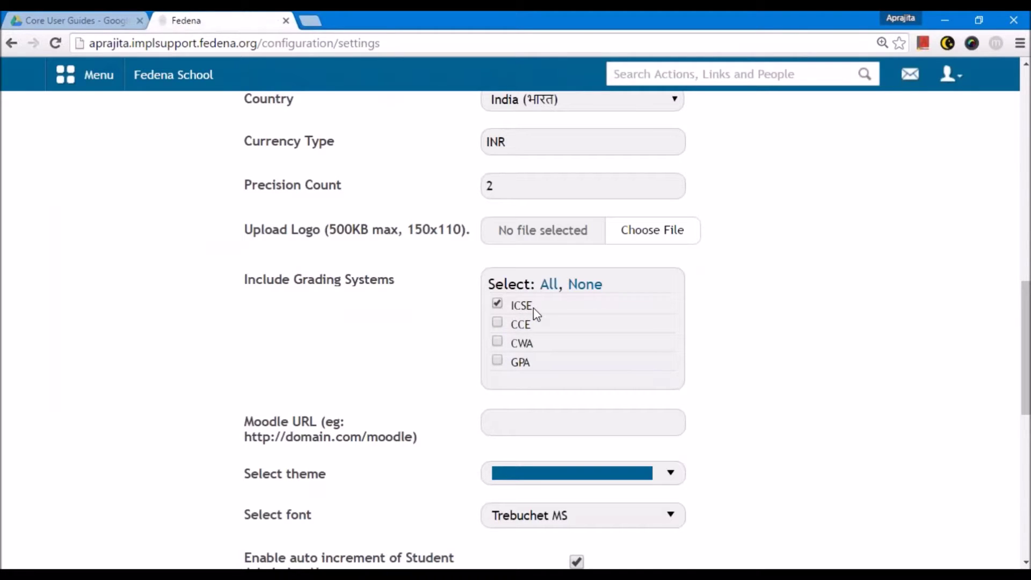
scroll(494, 407, "down", 10)
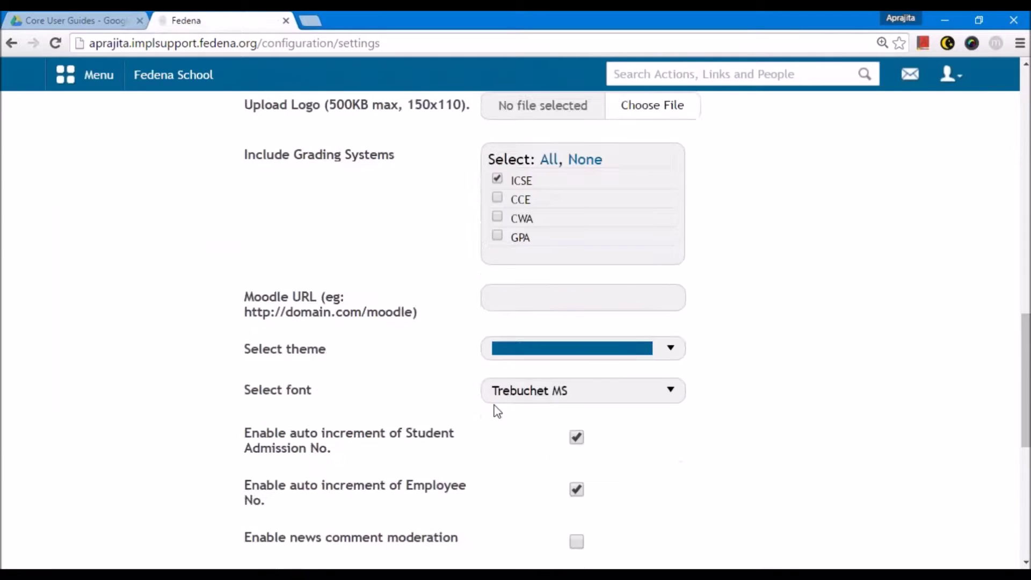
left_click(539, 428)
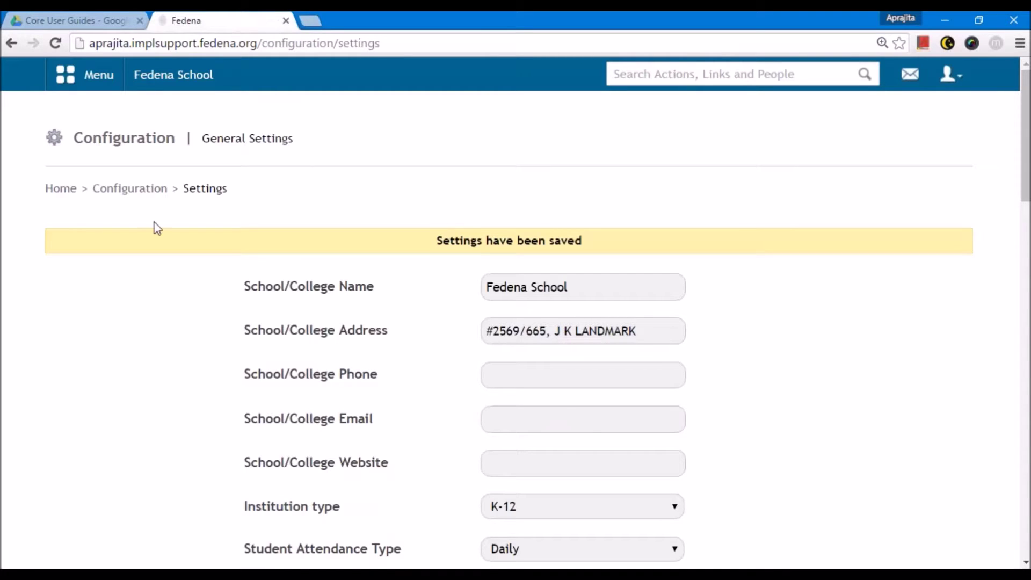
left_click(134, 191)
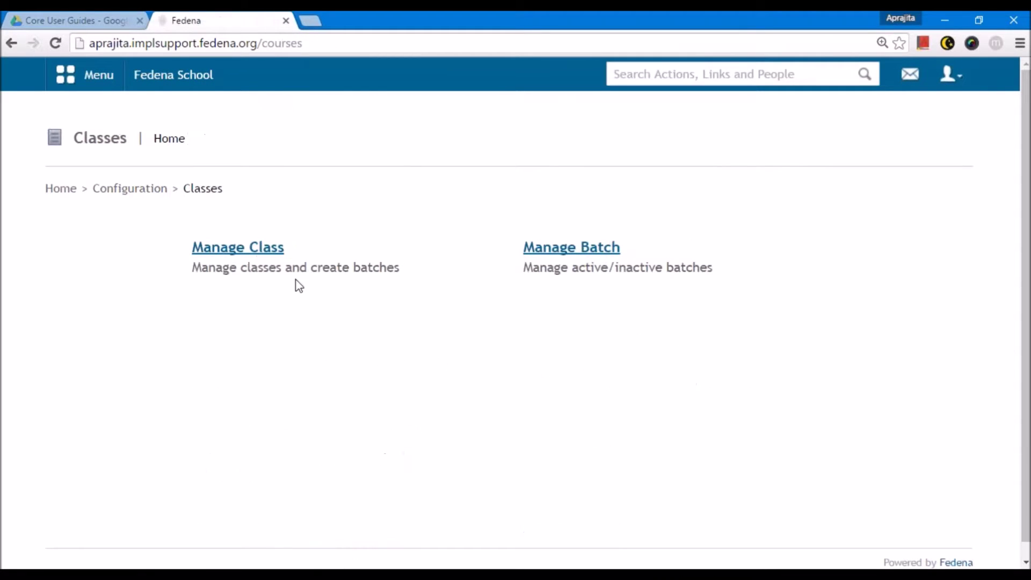
- Start a new class named Grade 8 with code G8 and the ICSE grading system
left_click(253, 249)
left_click(939, 145)
left_click(450, 252)
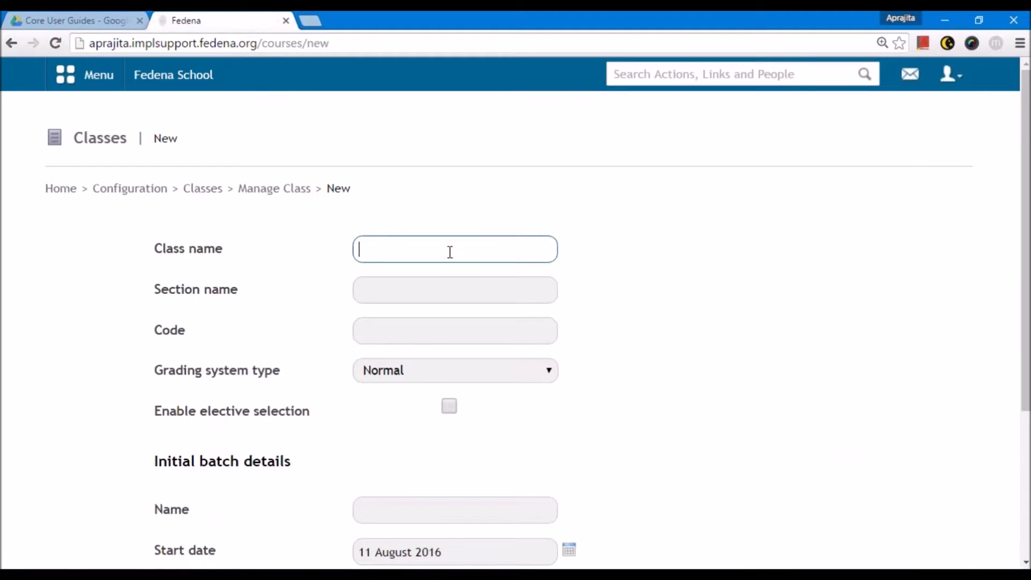
type("Grade 7")
key("BackSpace")
type("8")
left_click(434, 287)
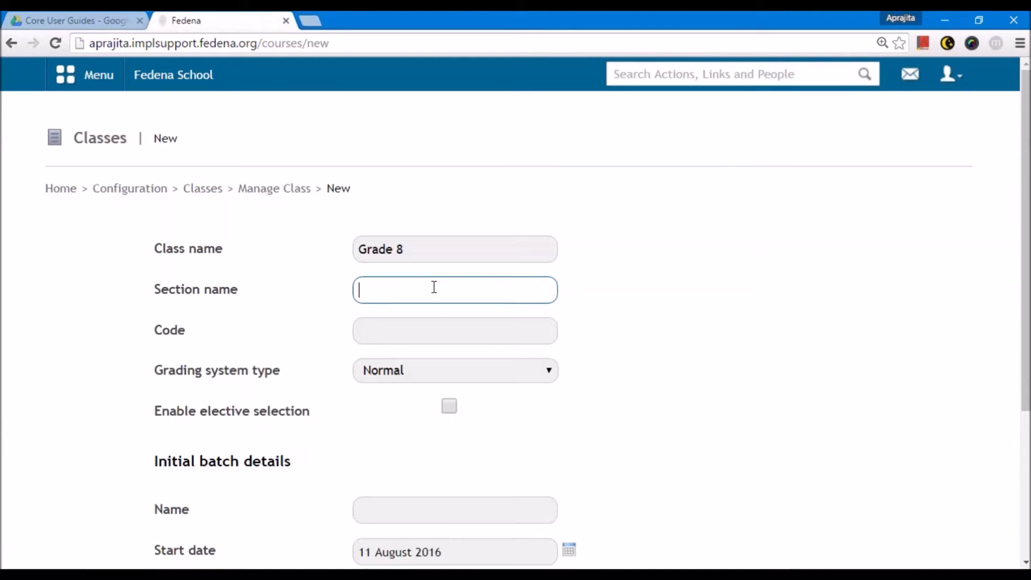
key("Tab")
type("G8")
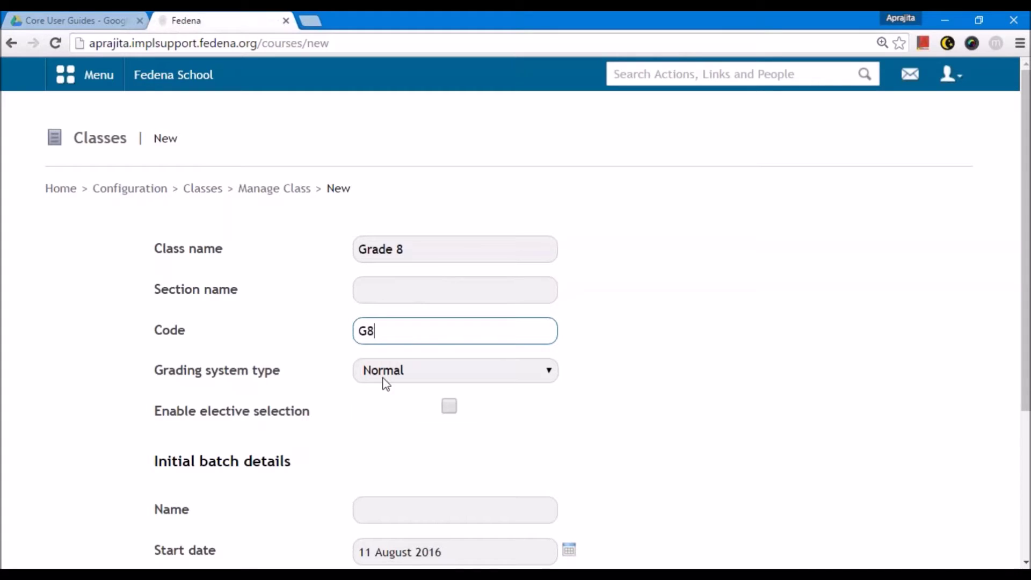
left_click(385, 377)
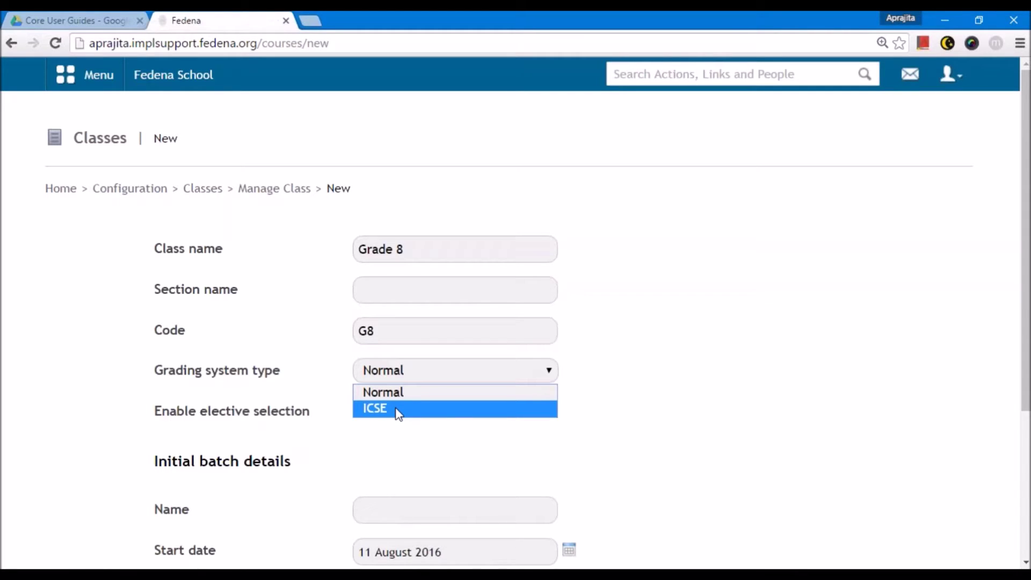
left_click(397, 409)
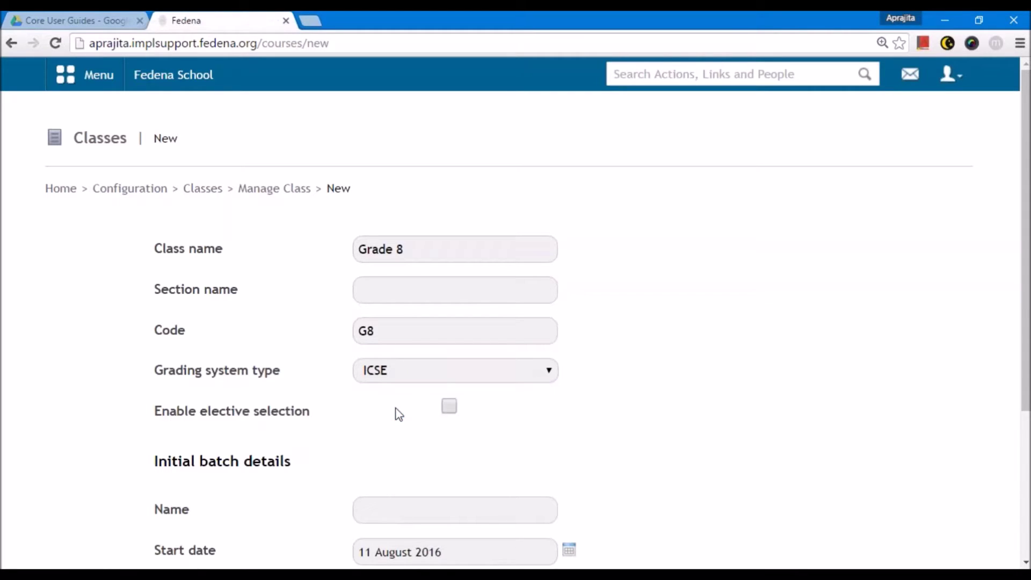
- Give Grade 8 the initial batch name A 2016 and save the class
left_click(419, 247)
scroll(414, 465, "down", 3)
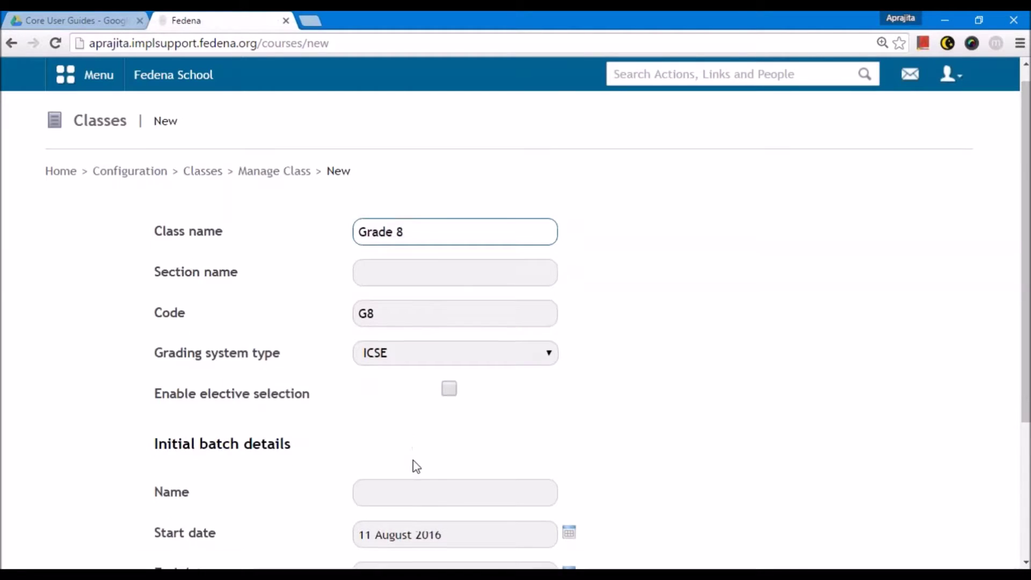
left_click(359, 363)
type("A 2016")
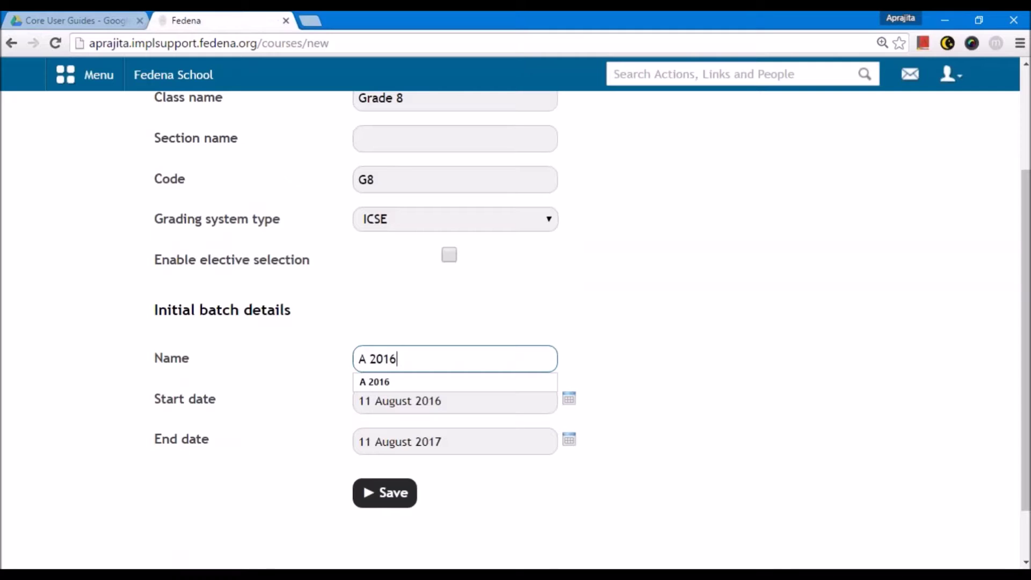
left_click(333, 392)
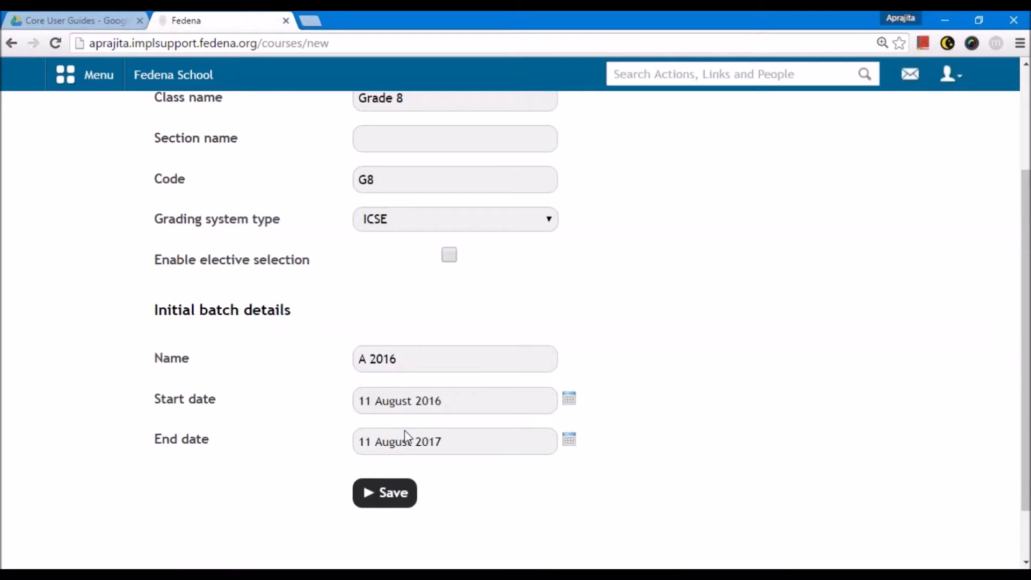
left_click(384, 492)
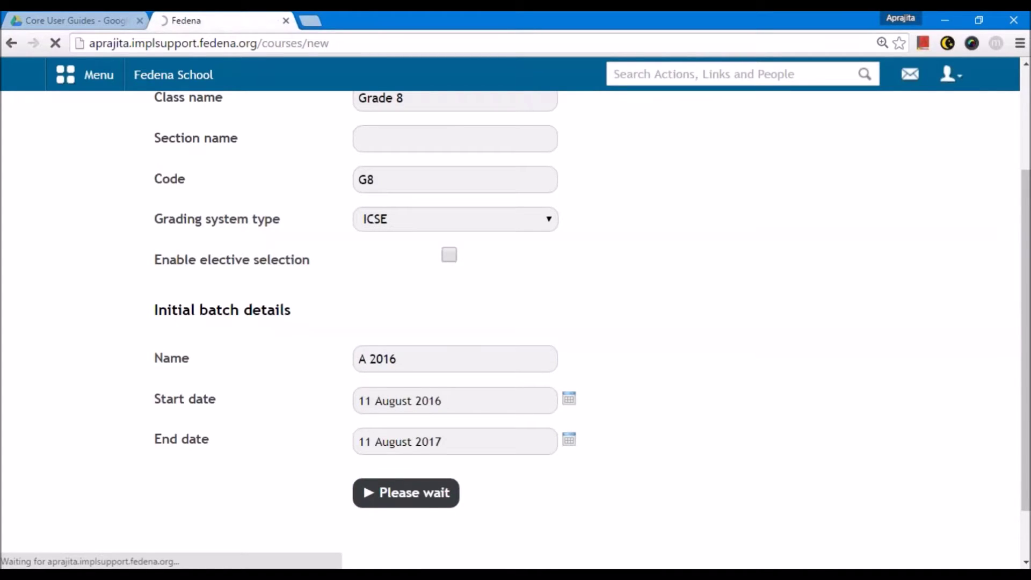
scroll(361, 467, "down", 4)
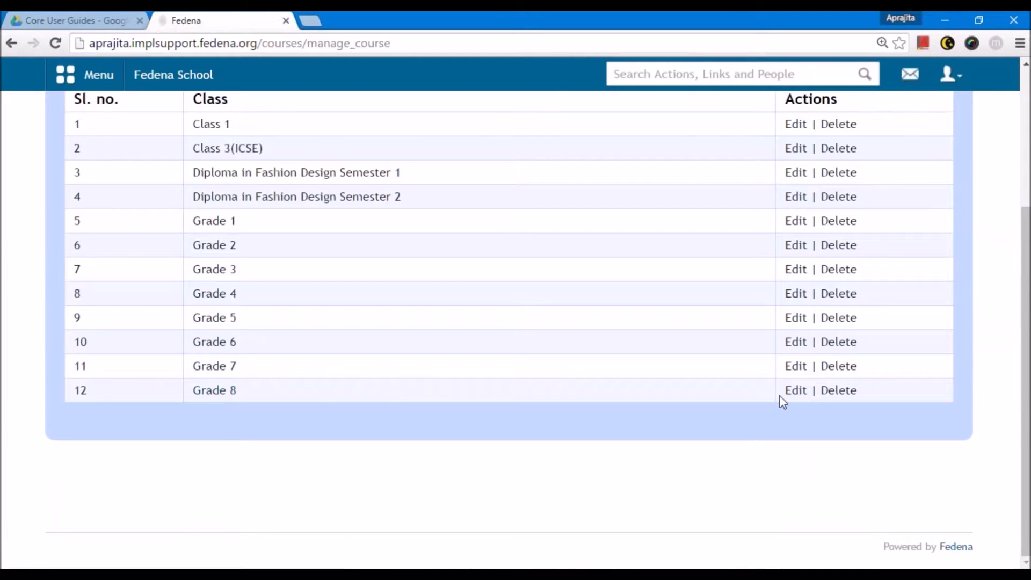
- Open Grade 8's edit page, go back to Classes, and show the Academics Students options in the menu
left_click(795, 391)
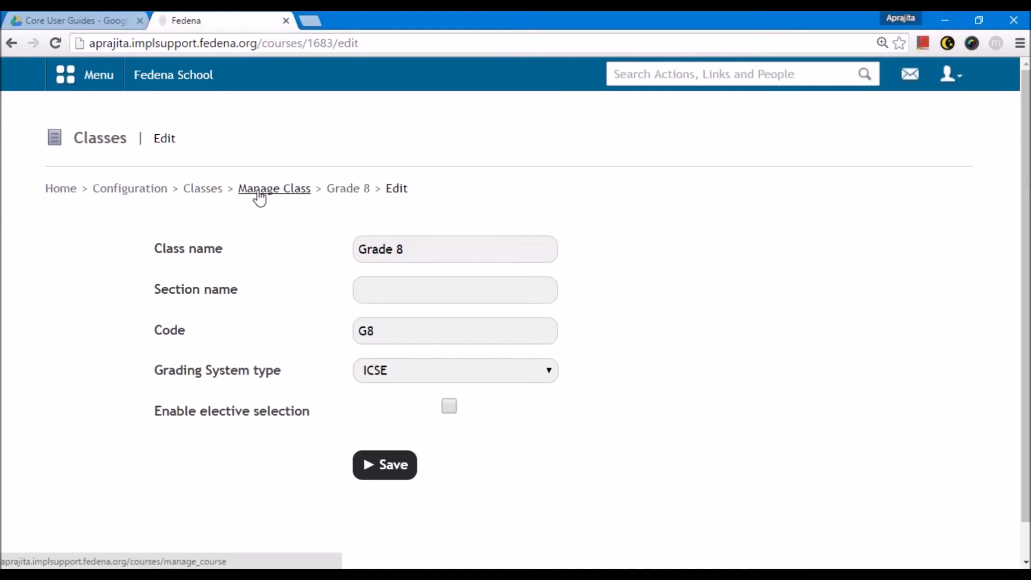
left_click(201, 193)
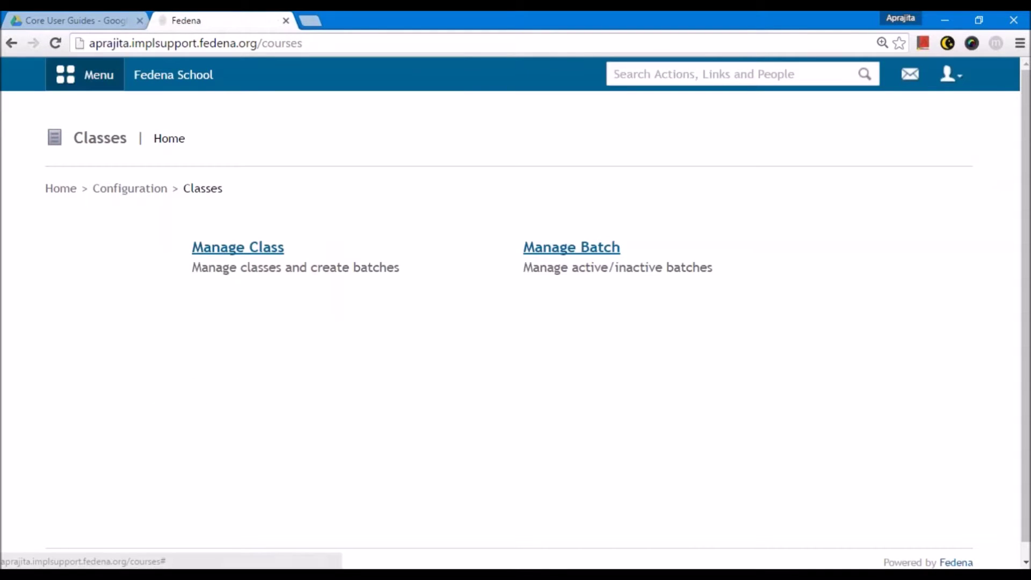
left_click(108, 77)
left_click(204, 126)
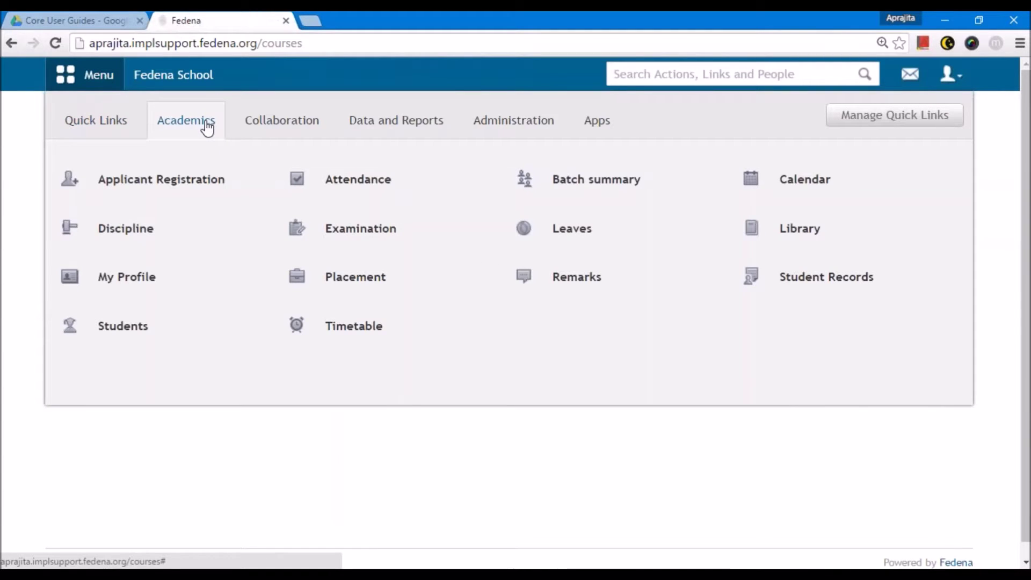
mouse_move(138, 332)
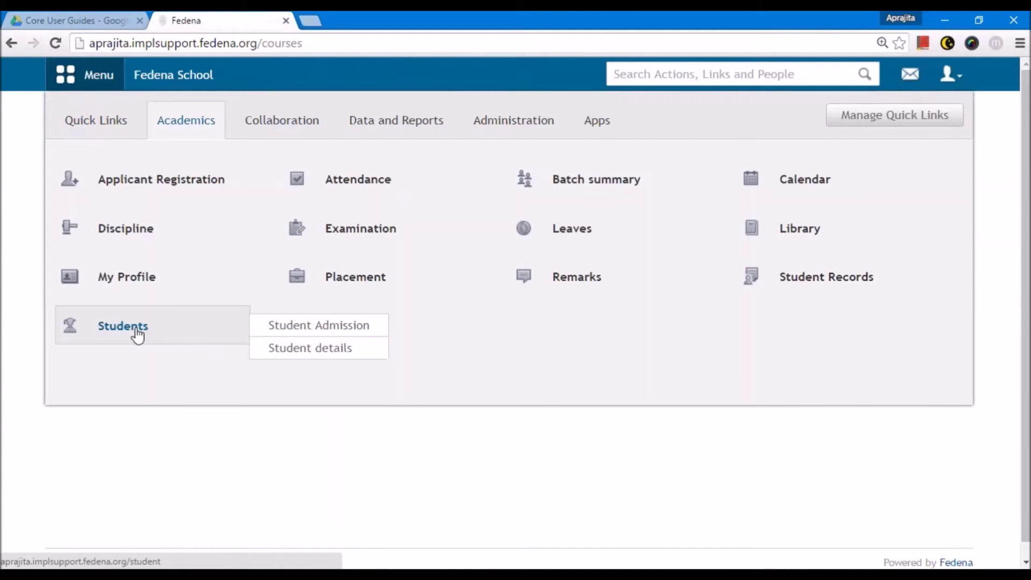
- Open the Step 1 student admission form and scroll through its fields
left_click(291, 338)
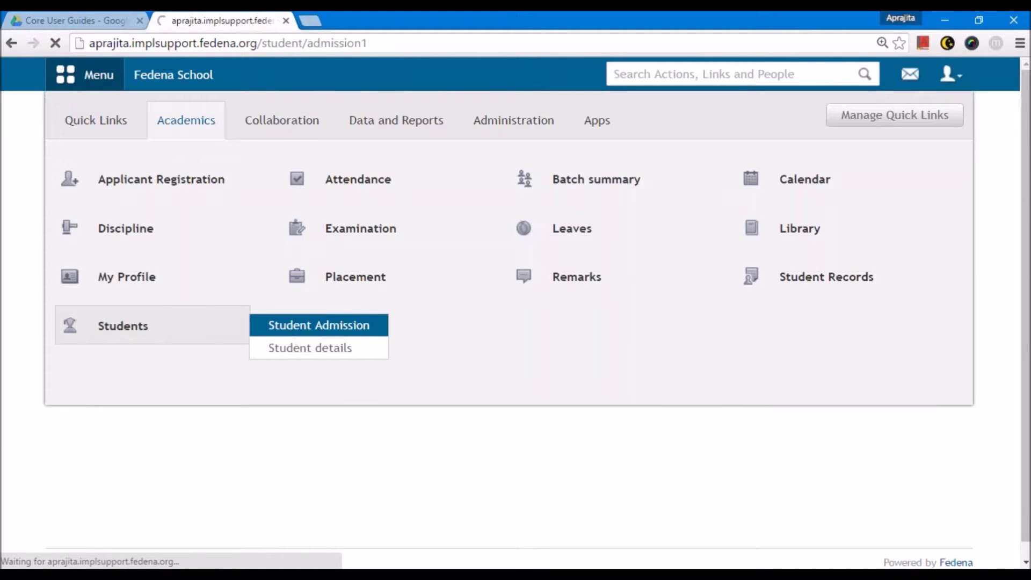
scroll(294, 295, "down", 2)
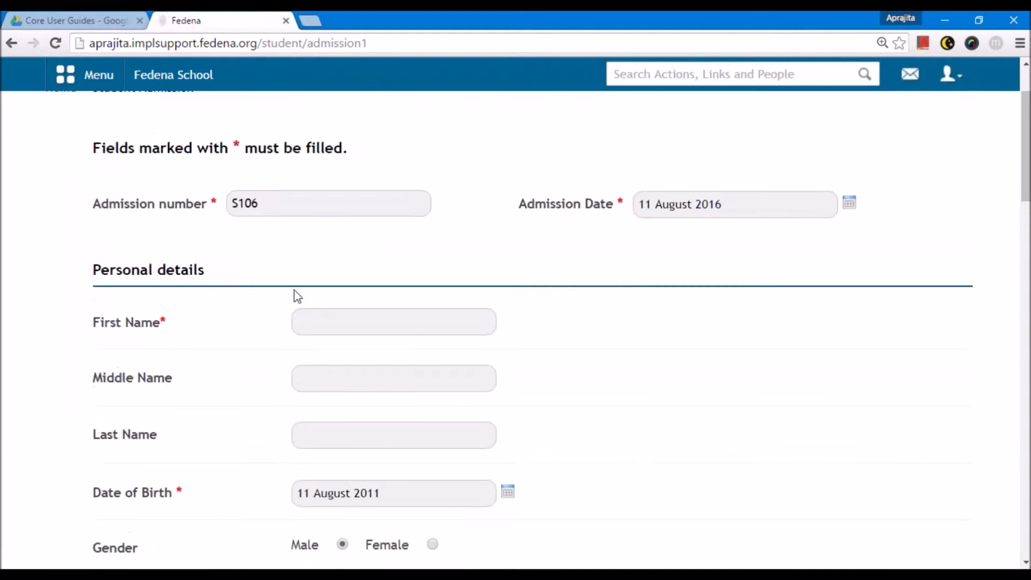
scroll(297, 295, "down", 1)
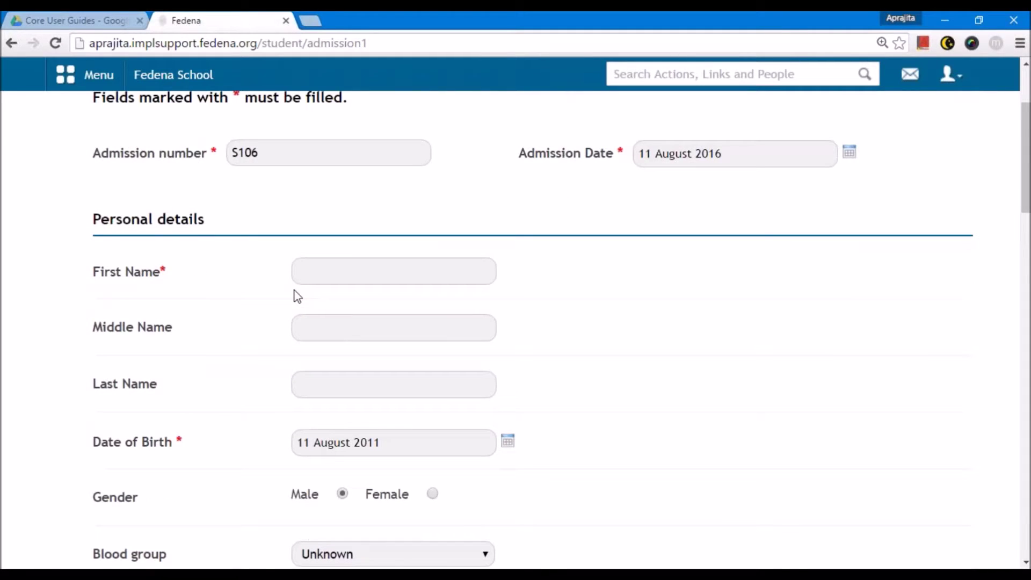
scroll(297, 295, "down", 6)
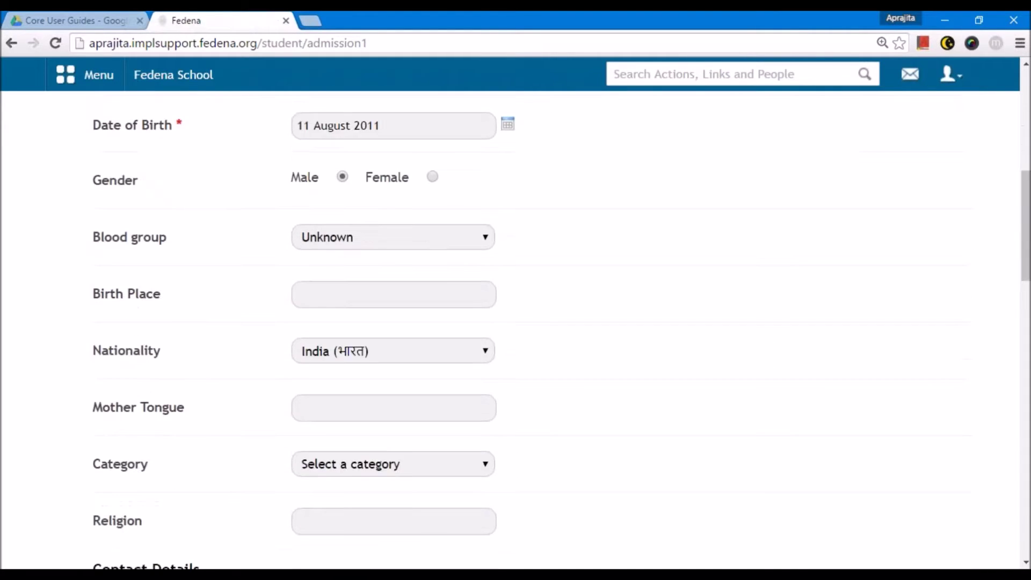
scroll(297, 296, "down", 2)
scroll(203, 132, "up", 10)
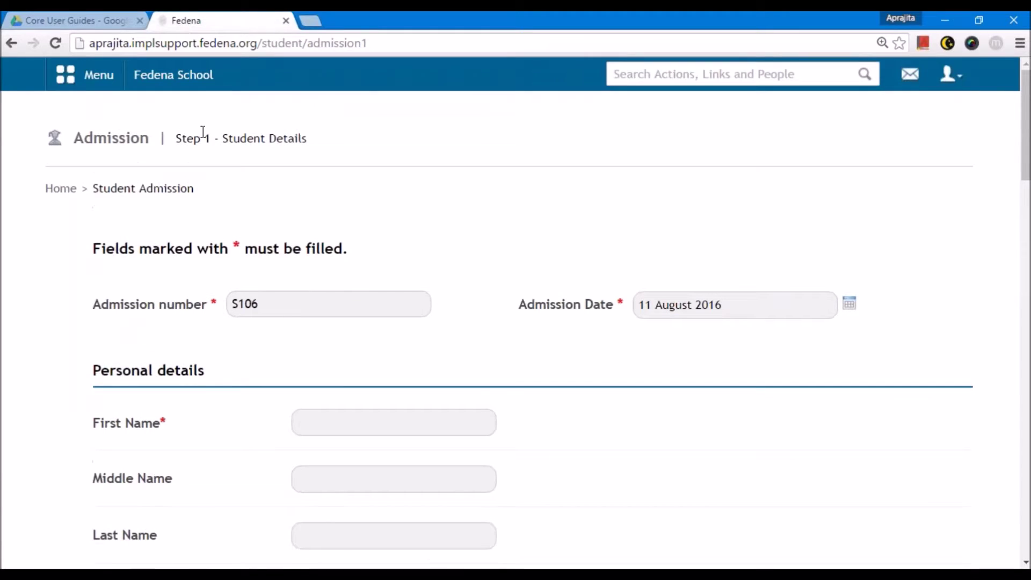
- Bring up the Academics module list from the main menu over the form
left_click(108, 89)
left_click(187, 122)
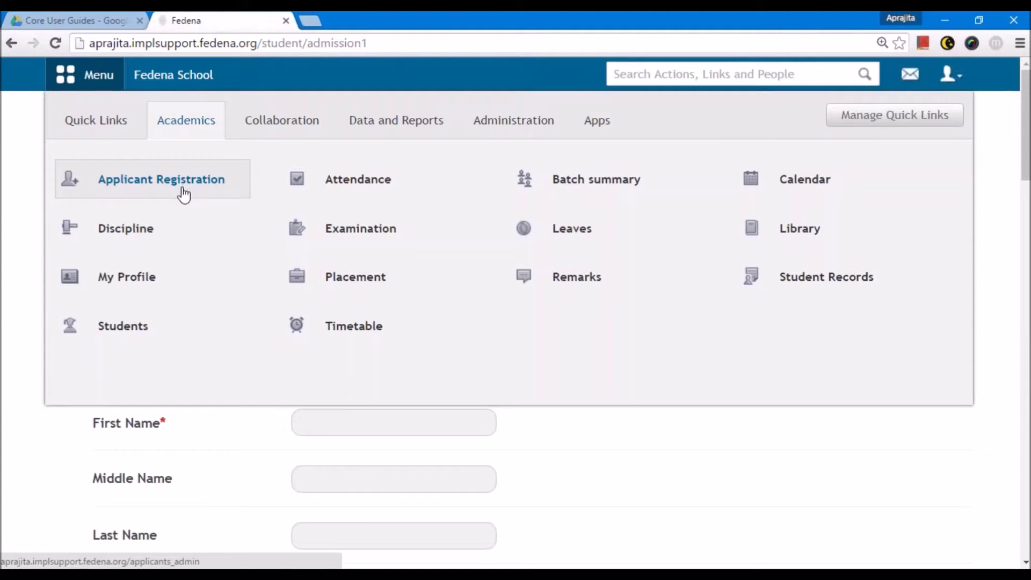
mouse_move(175, 324)
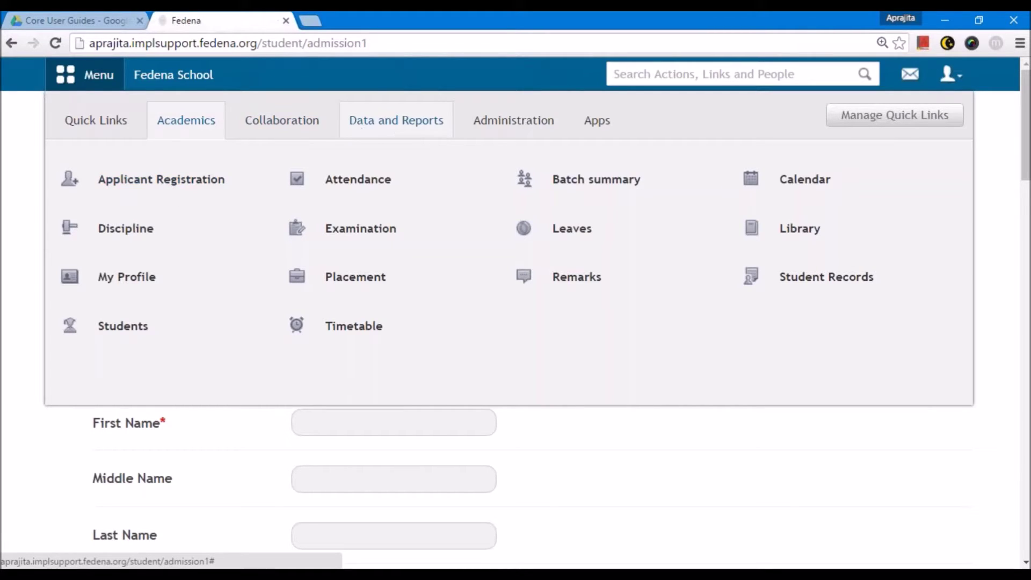
- Open Data and Reports > Custom Imports and scroll down to the Student Admission 2016 export
left_click(355, 129)
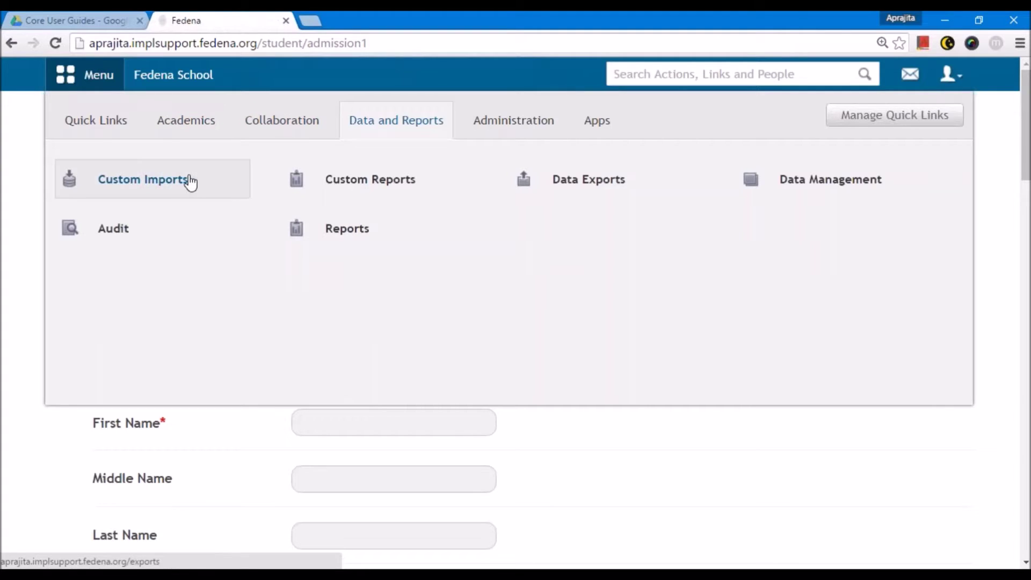
left_click(190, 183)
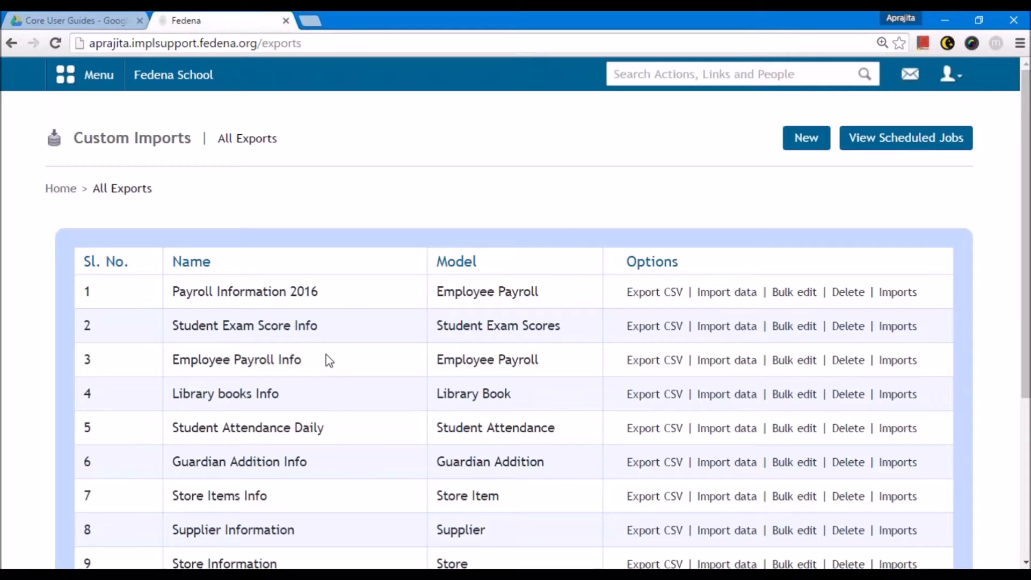
scroll(329, 361, "down", 3)
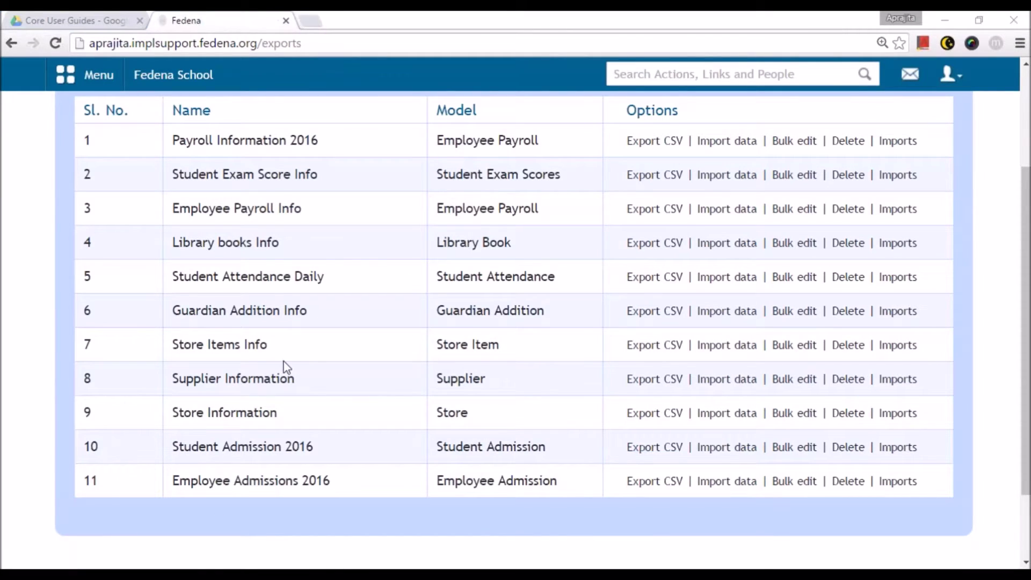
- Open the Student Admission 2016_csv_format CSV from Desktop > Chrome Downloads
left_click(349, 308)
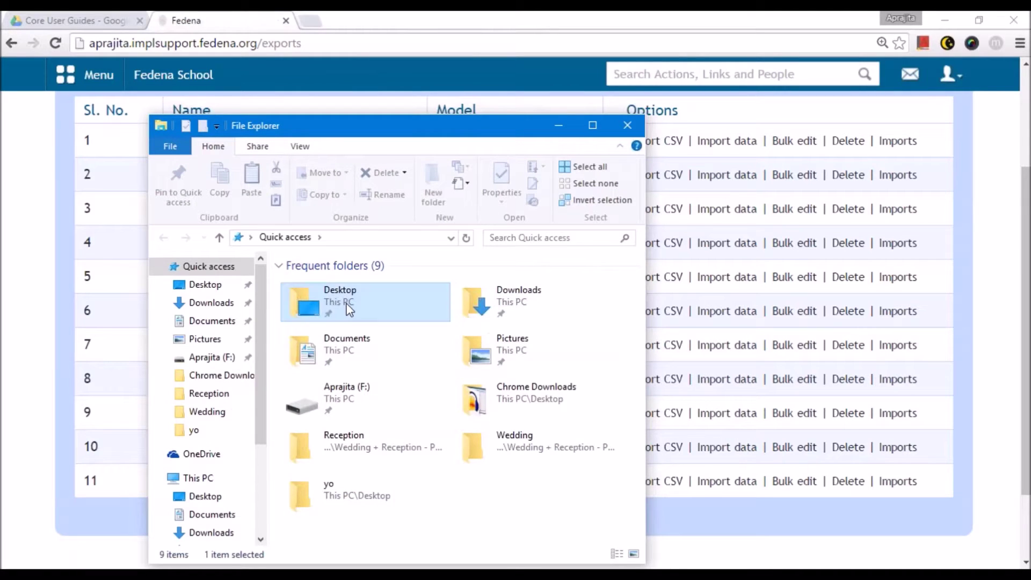
double_click(349, 307)
double_click(405, 303)
scroll(400, 322, "down", 1)
scroll(398, 328, "down", 2)
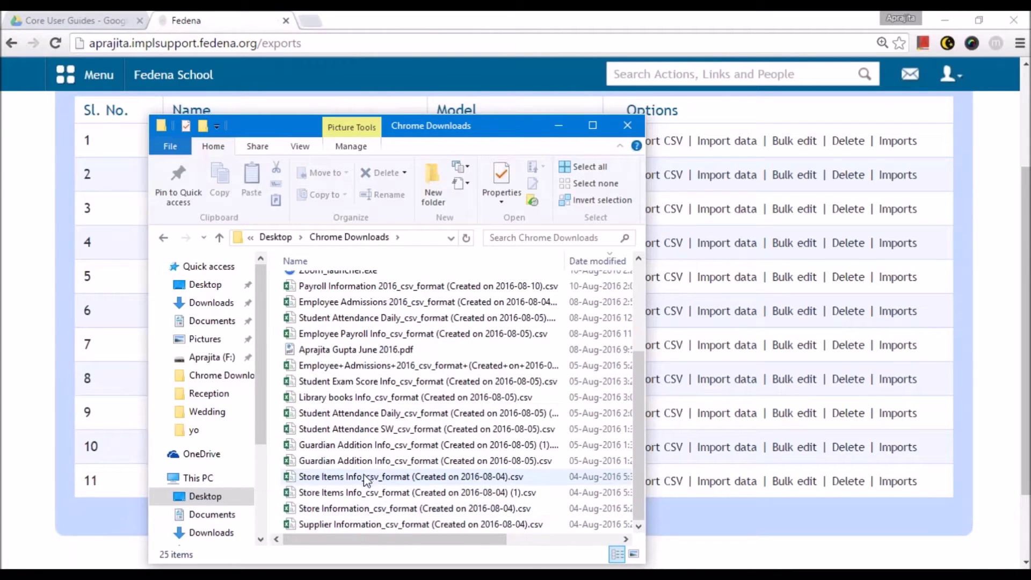
left_click(225, 277)
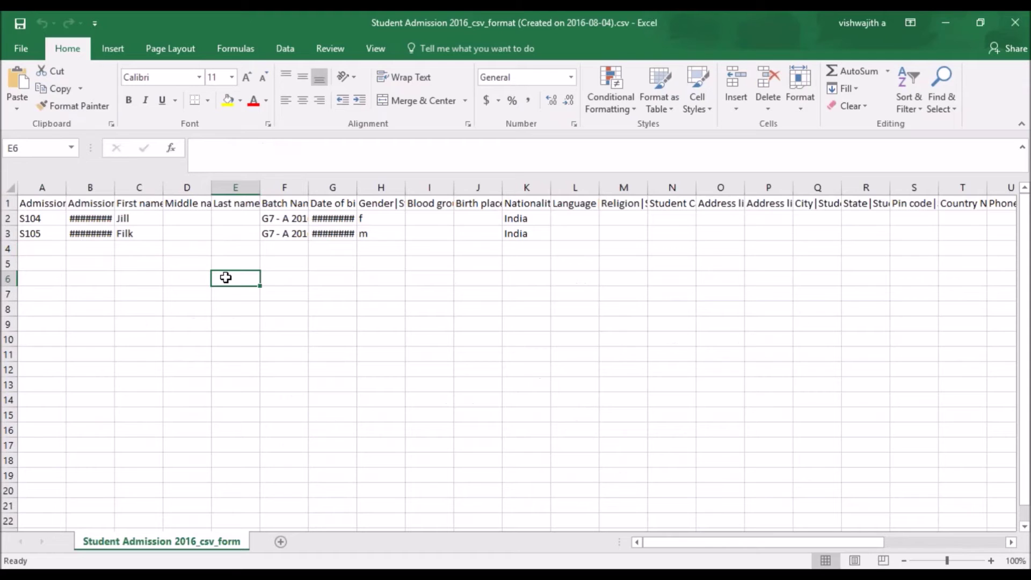
- Change the admission numbers in A2 and A3 from S104 and S105 to S106 and S107
scroll(225, 277, "up", 3, "ctrl")
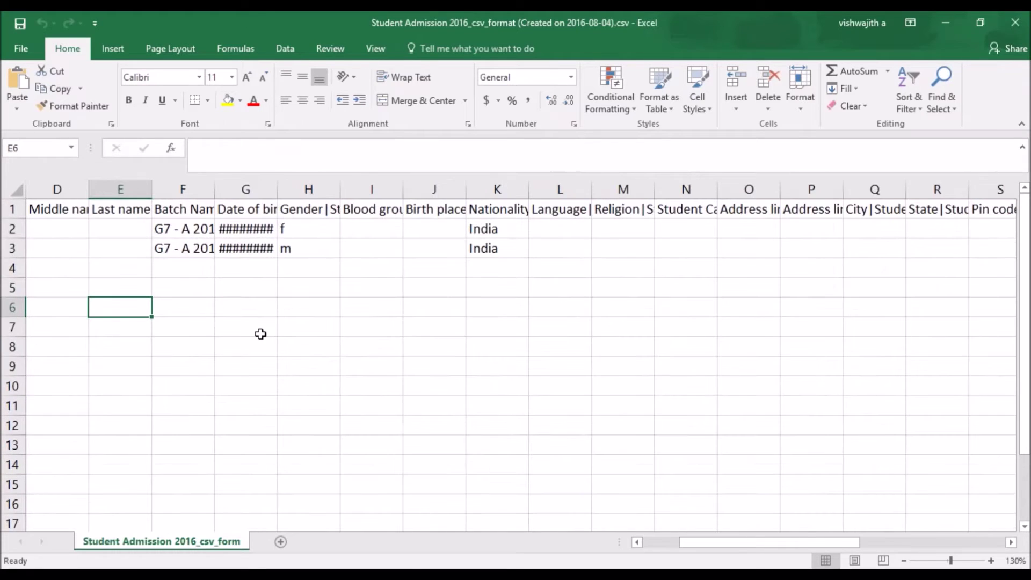
left_click_drag(690, 543, 654, 543)
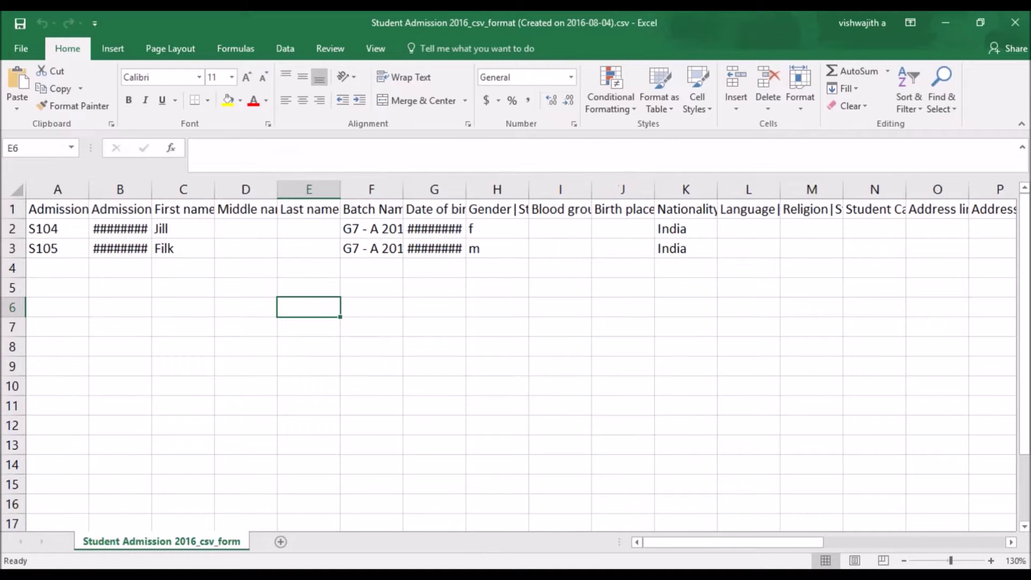
left_click(66, 228)
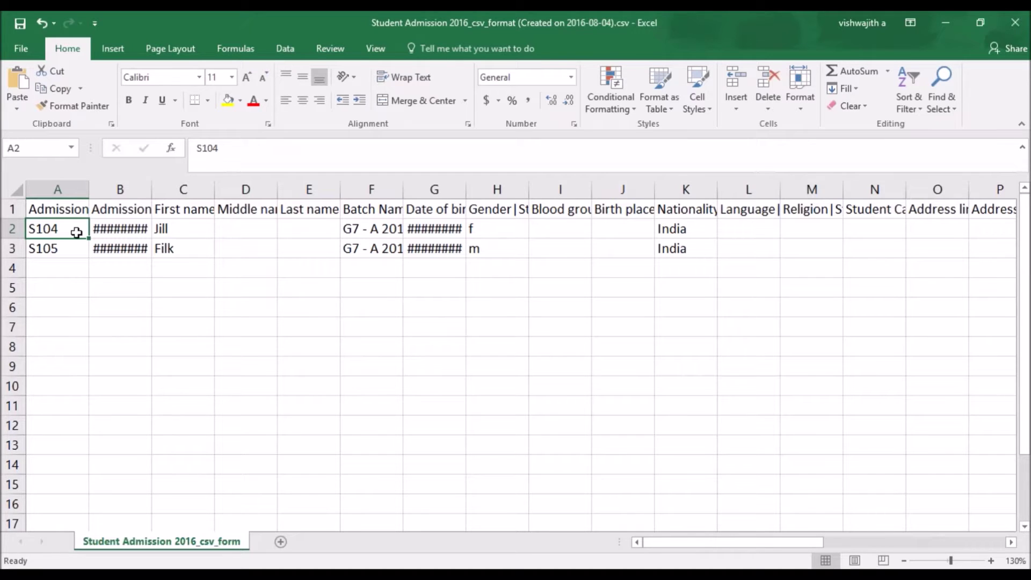
double_click(69, 230)
key("BackSpace")
type("6")
left_click(72, 250)
double_click(72, 251)
key("BackSpace")
type("7")
key("Return")
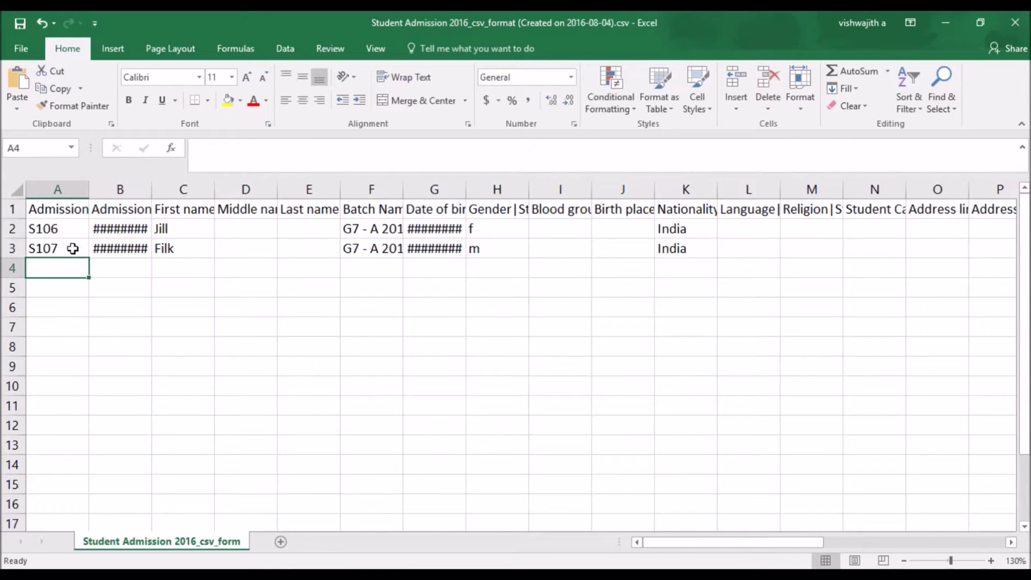
- Widen columns B, C and F so admission dates, headings and batch names show fully
left_click(78, 205)
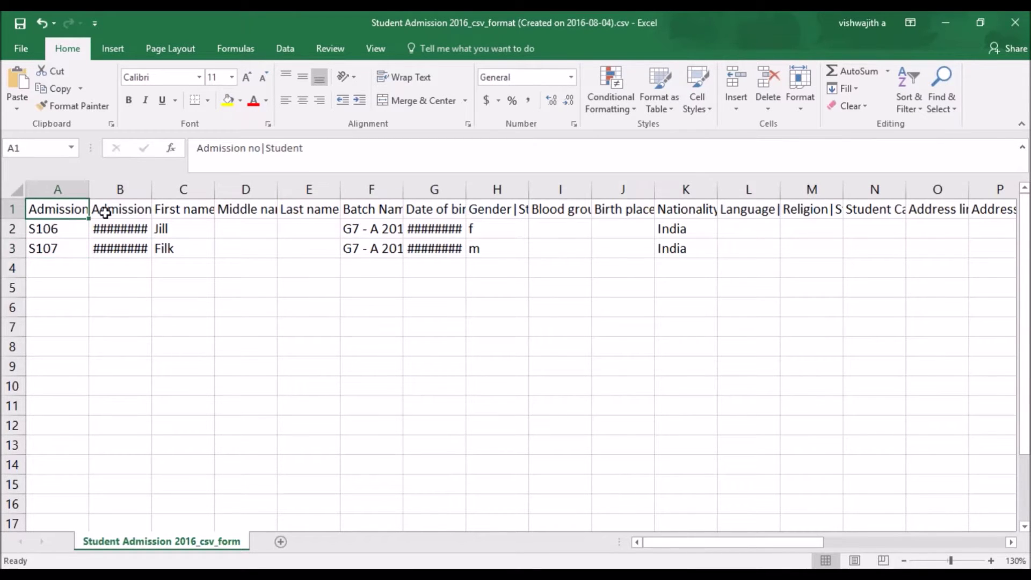
left_click_drag(153, 190, 181, 189)
left_click_drag(243, 189, 268, 189)
left_click_drag(458, 192, 478, 189)
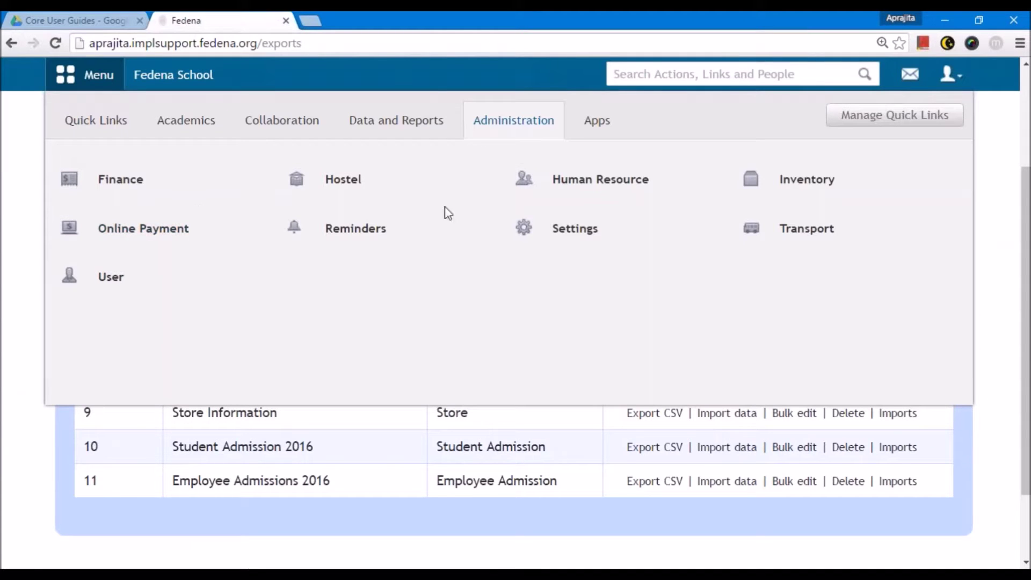
- Open Manage Class/Batch in a new tab, view Grade 8, and copy its batch name G8 - A 2016
mouse_move(553, 224)
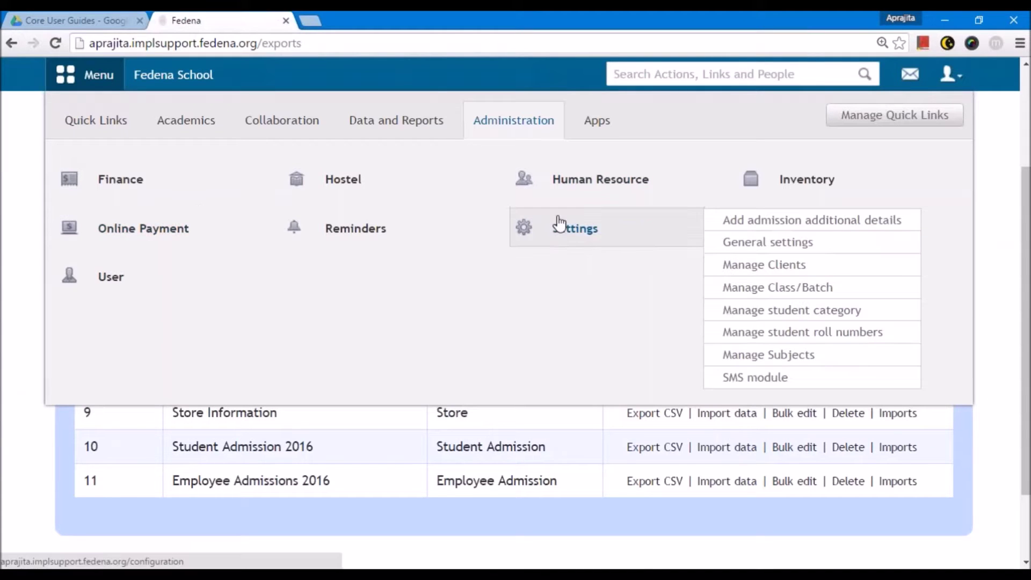
right_click(773, 301)
left_click(792, 306)
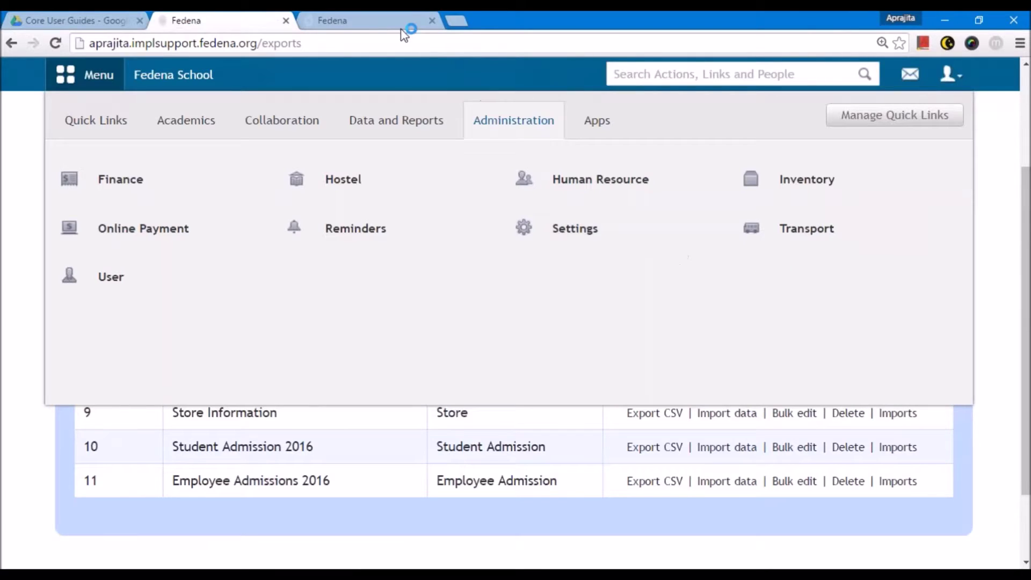
left_click(390, 16)
left_click(263, 248)
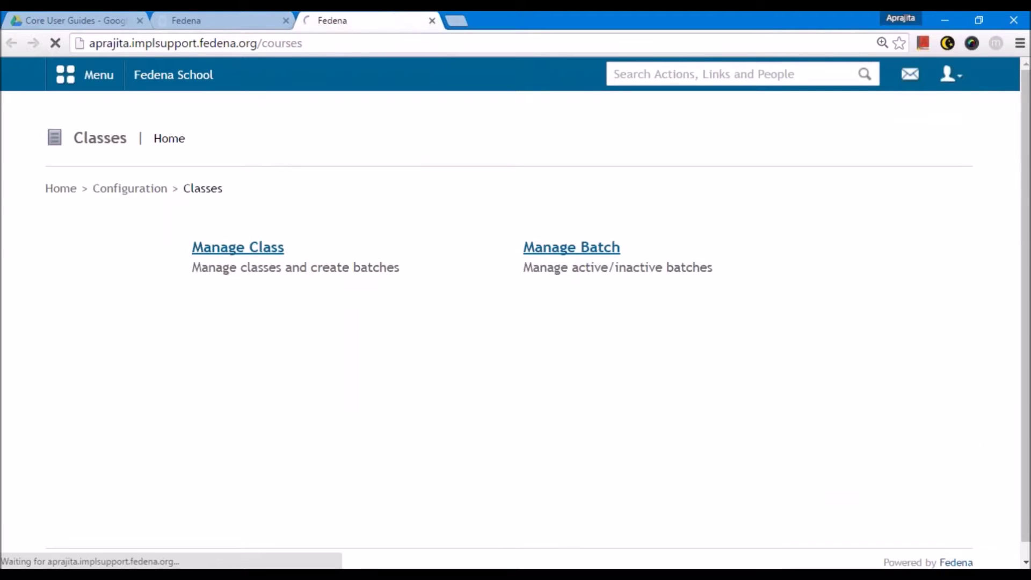
scroll(220, 392, "down", 3)
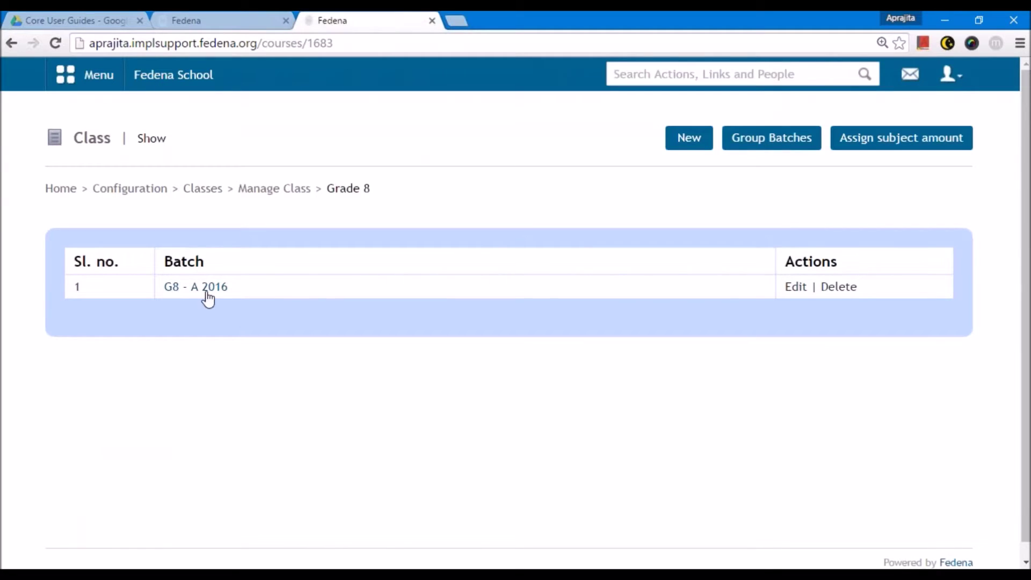
left_click_drag(237, 297, 162, 293)
key("ctrl+c")
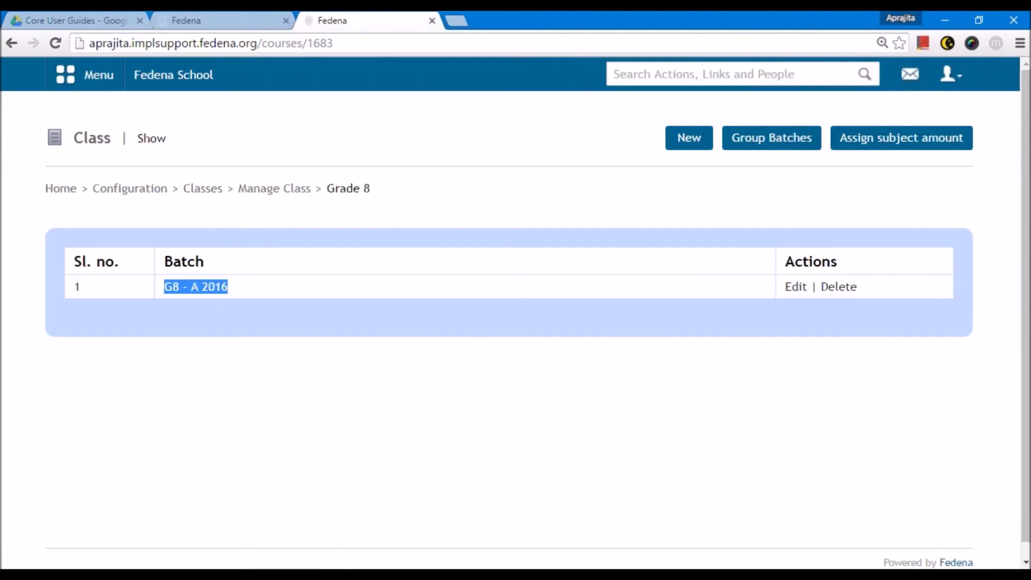
left_click(293, 575)
- Replace the batch name G7 - A 2016 with G8 - A 2016 in cells F2 and F3
double_click(432, 229)
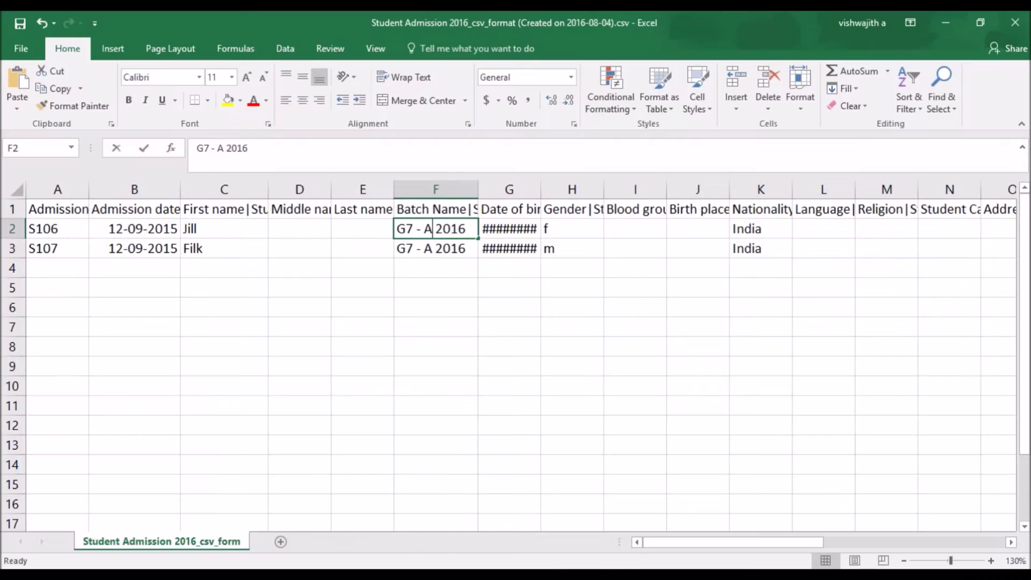
left_click_drag(472, 229, 382, 229)
key("ctrl+v")
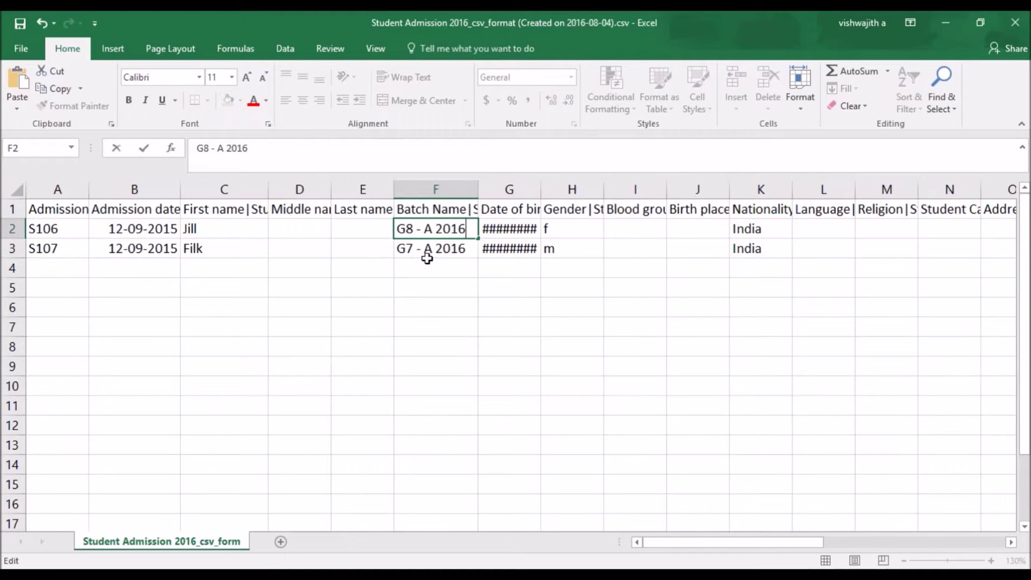
left_click(426, 253)
double_click(472, 249)
left_click_drag(472, 250, 390, 252)
type("8 - A 2016")
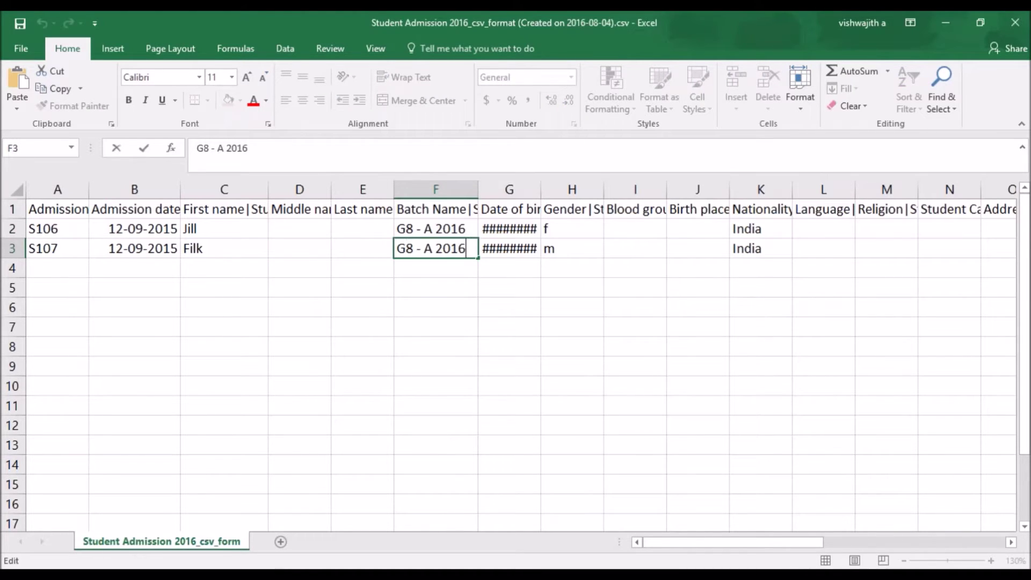
left_click(412, 335)
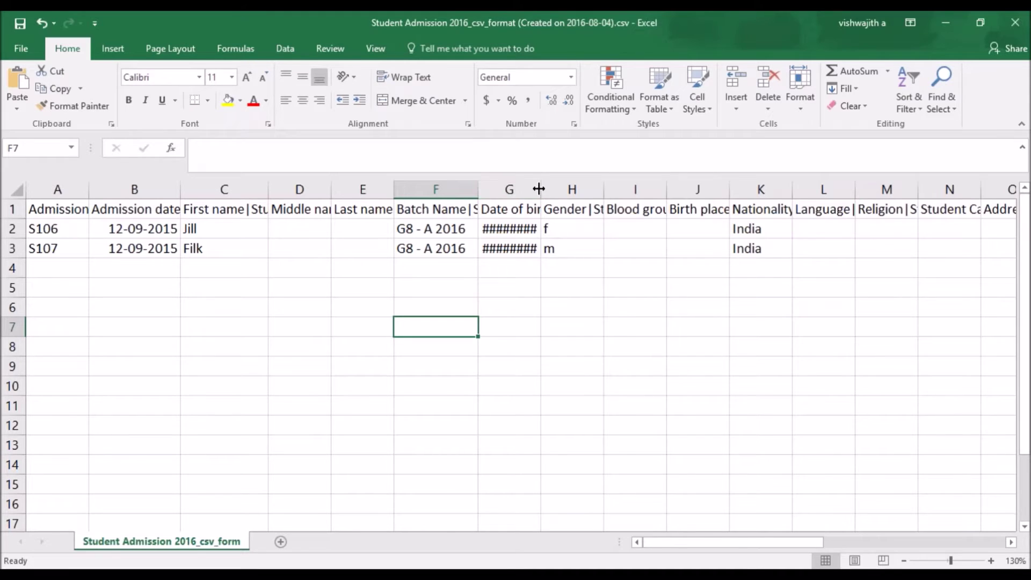
- Widen column G so dates of birth show, and review the row 2 fields
left_click_drag(539, 190, 561, 191)
left_click(521, 230)
key("Right")
key("Right")
key("Right")
key("Right")
key("Right")
key("Right")
key("Right")
key("Right")
key("Right")
key("Right")
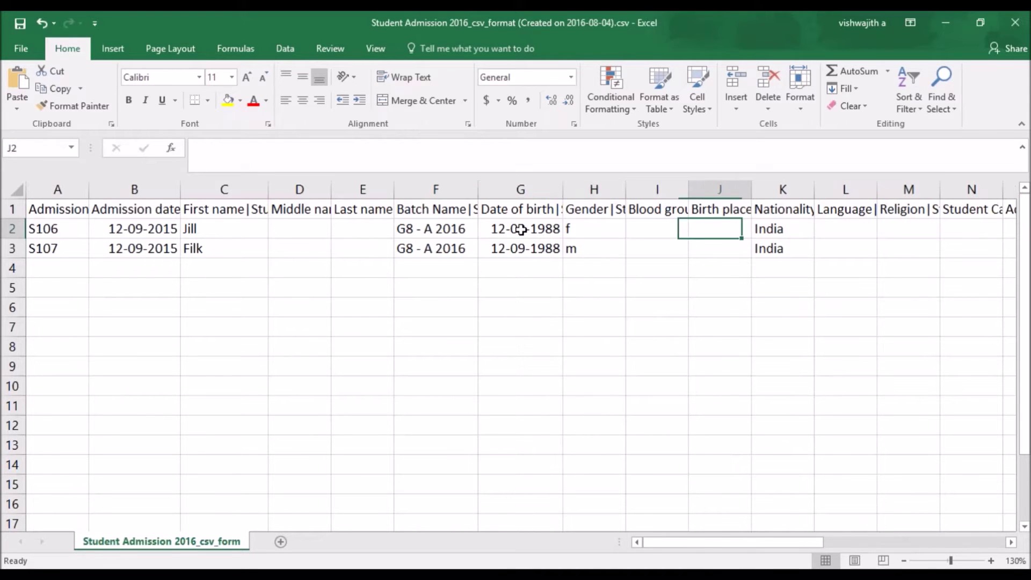
key("Right")
key("Right")
key("Right")
key("Right")
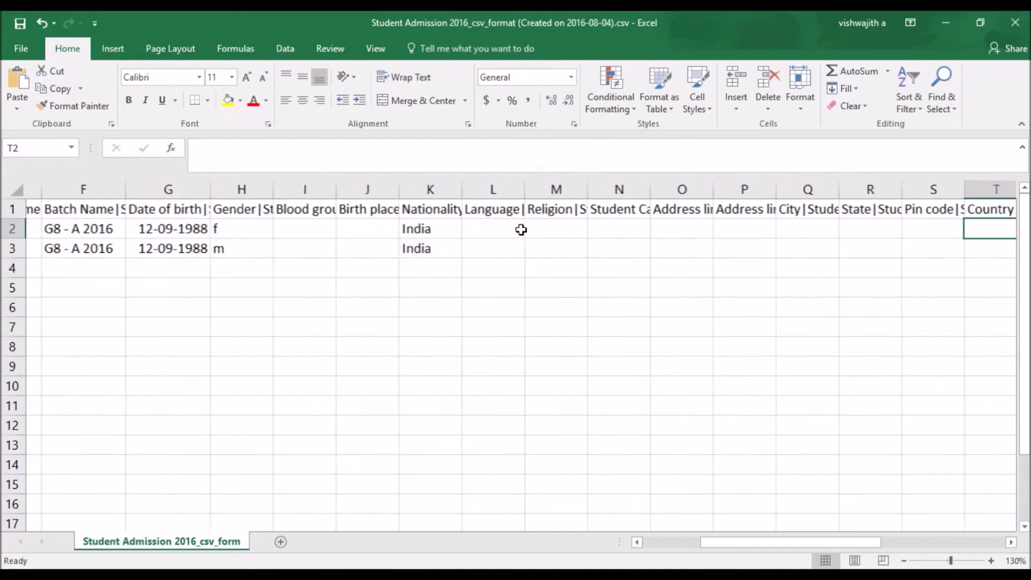
key("Left")
key("Left")
key("Left")
key("Left")
key("Left")
key("Left")
key("Left")
key("Left")
key("Left")
key("Left")
key("Left")
key("Left")
key("Left")
key("Left")
key("Left")
key("Home")
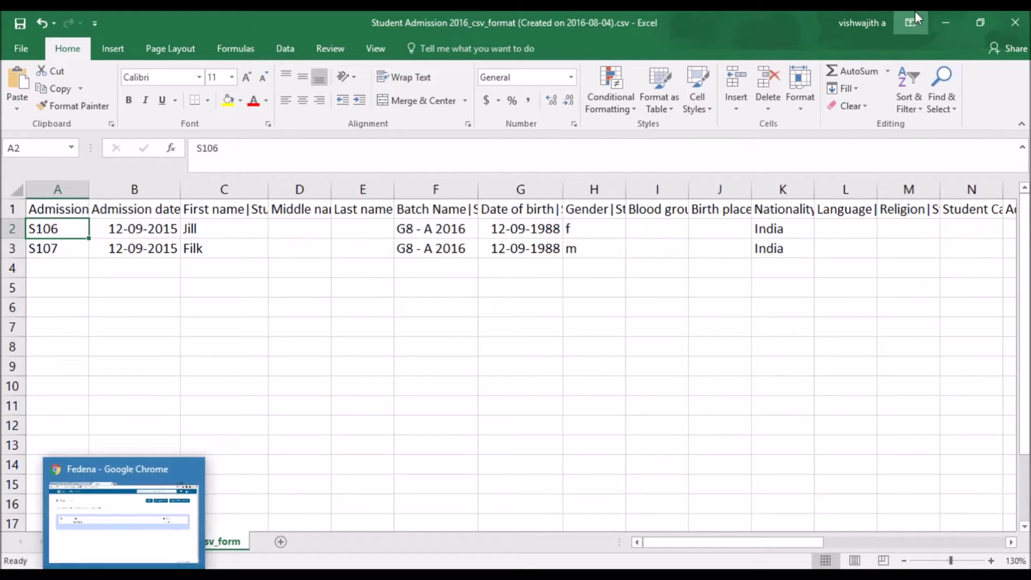
- Close Excel, saving the sheet as CSV over the original file
left_click(1015, 23)
left_click(452, 318)
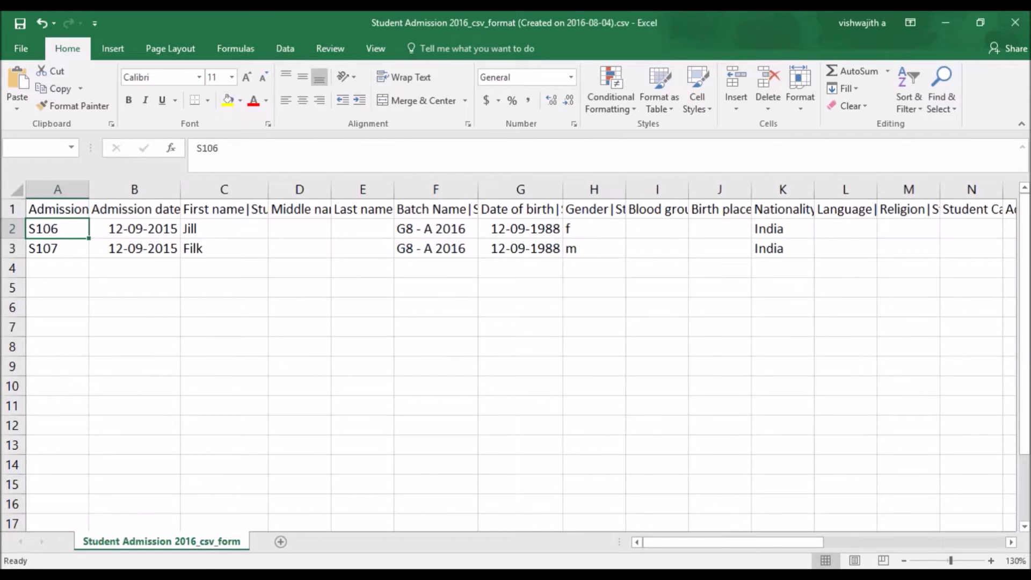
left_click(395, 350)
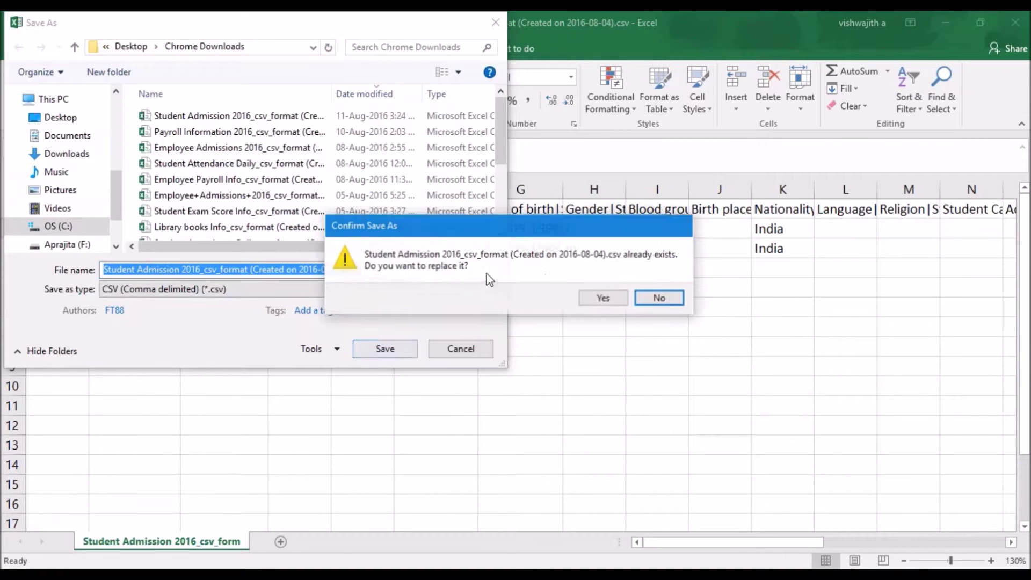
left_click(601, 296)
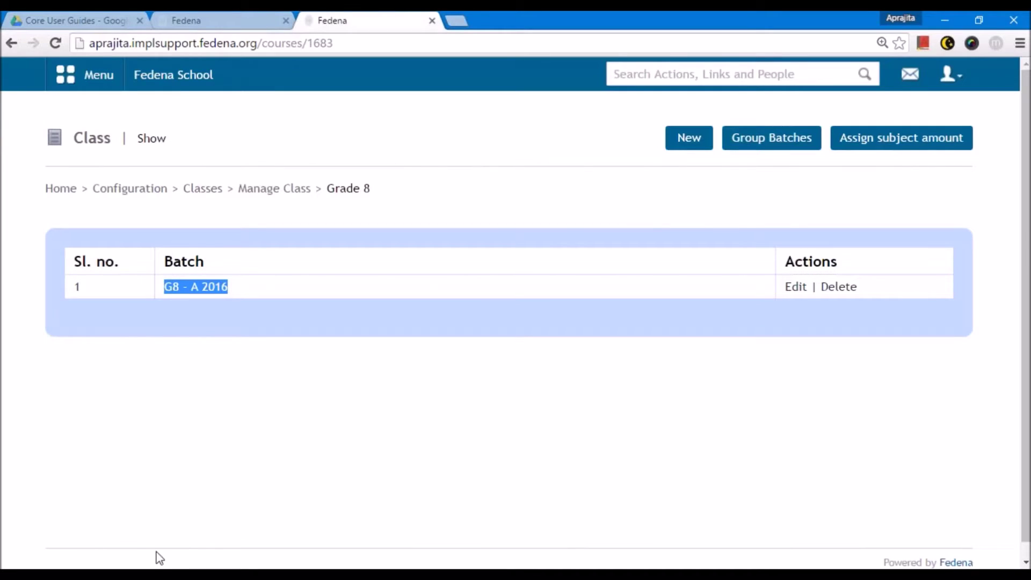
- Import data for the Student Admission 2016 export by uploading the edited Student Admission CSV
left_click(208, 20)
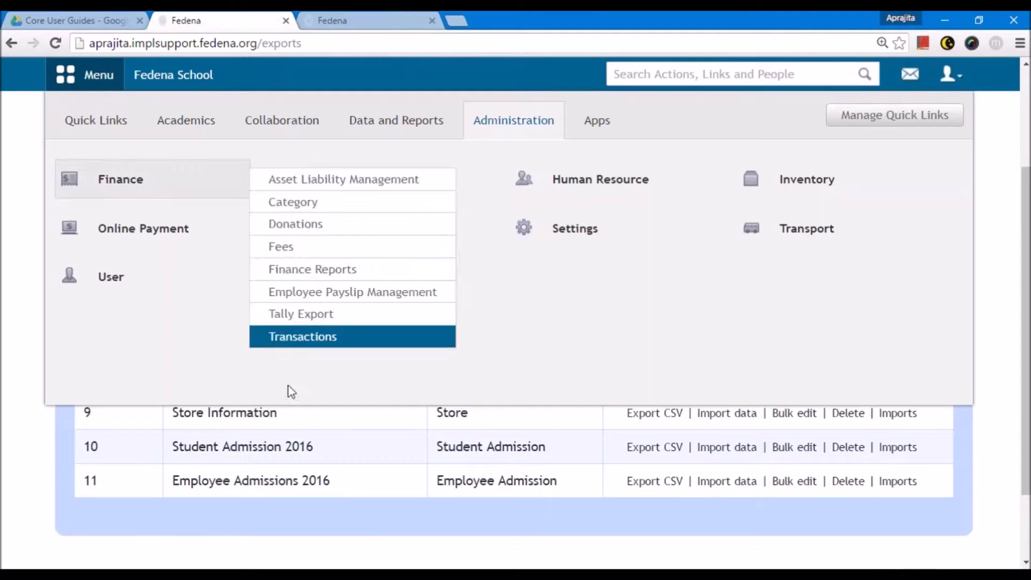
left_click(637, 385)
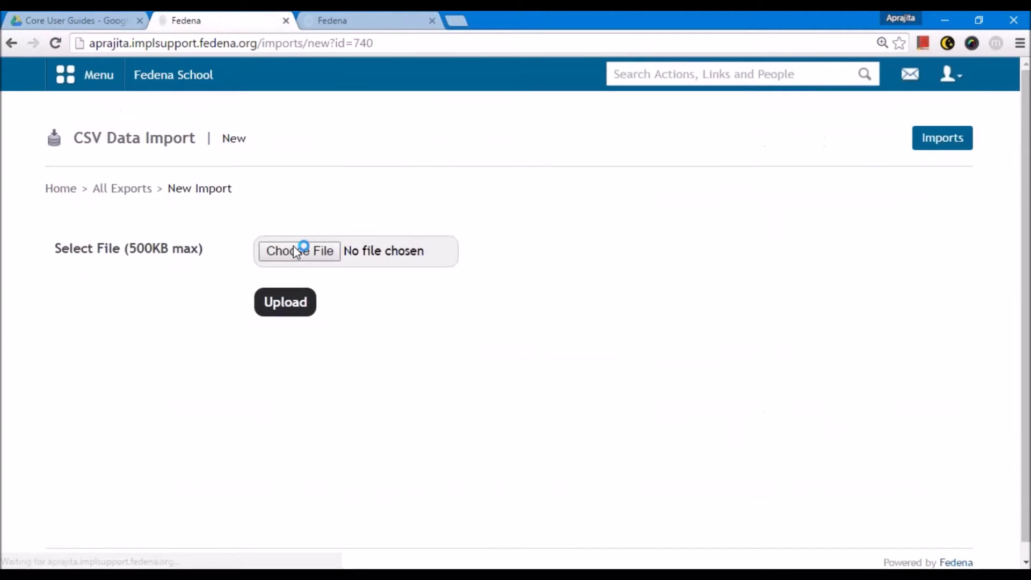
left_click(295, 246)
scroll(290, 218, "down", 3)
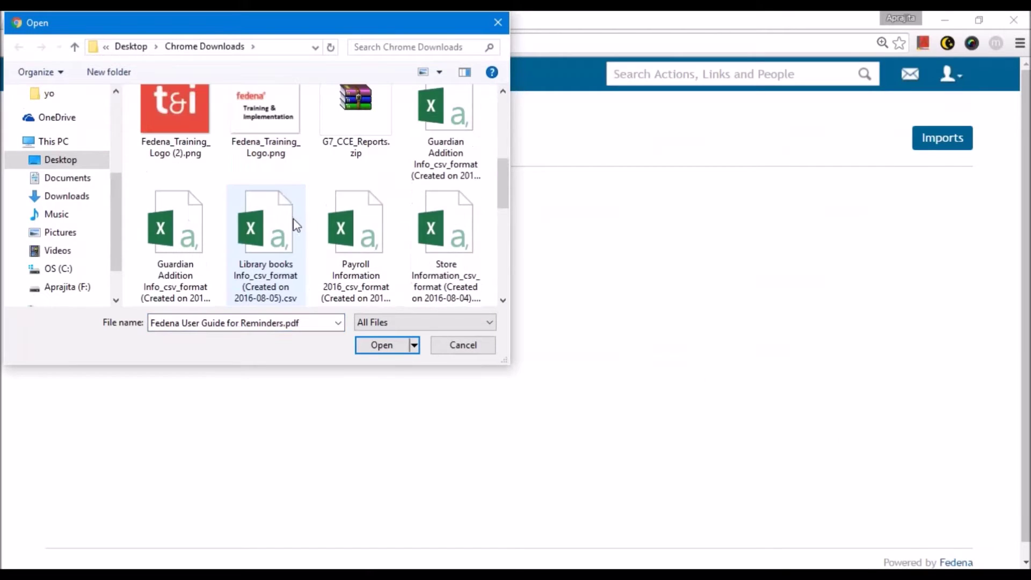
scroll(303, 228, "down", 1)
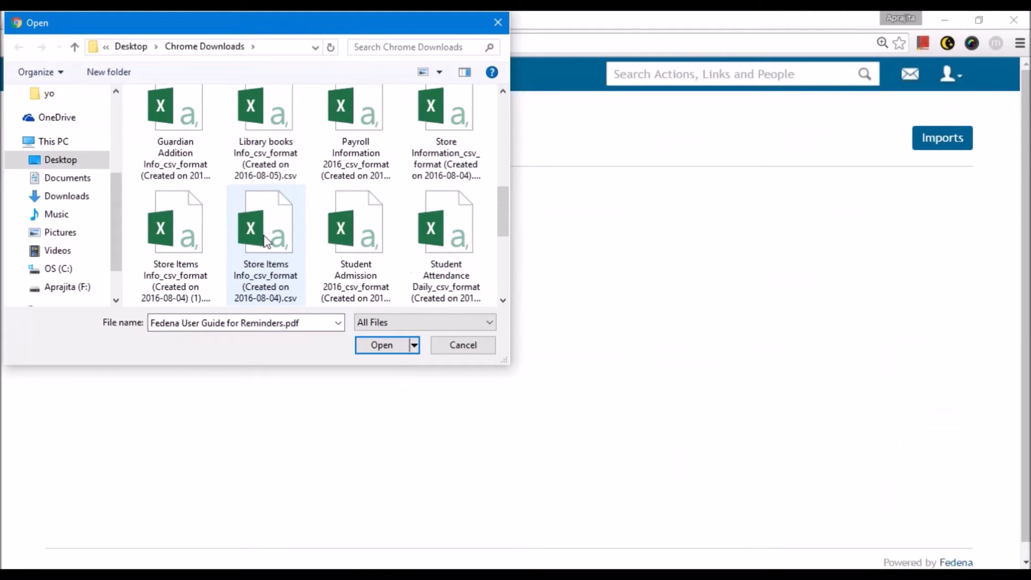
scroll(381, 258, "down", 1)
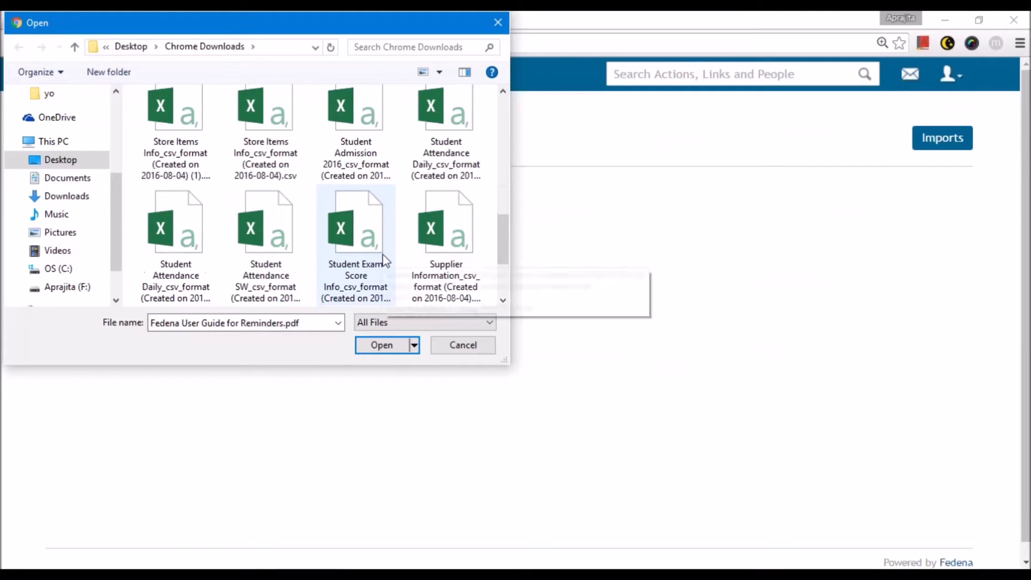
double_click(340, 160)
left_click(293, 301)
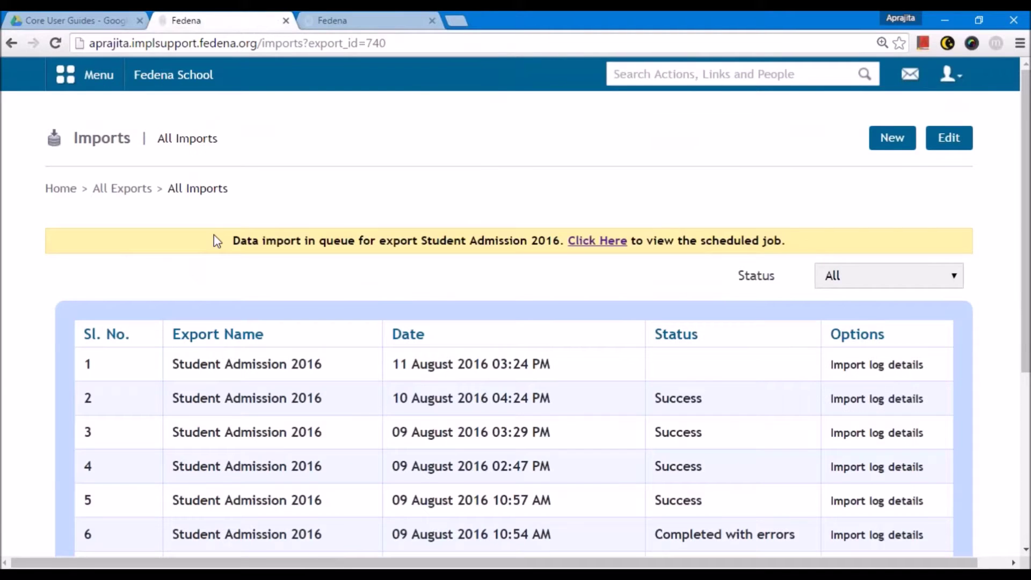
- Follow the import-queued notice to the scheduled job for this import
left_click_drag(243, 237, 801, 234)
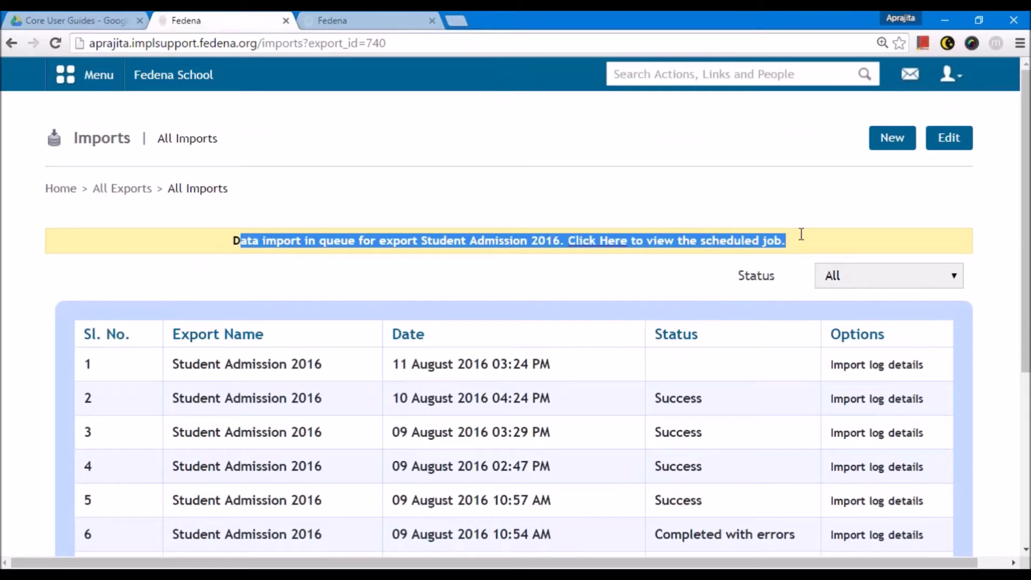
left_click(801, 234)
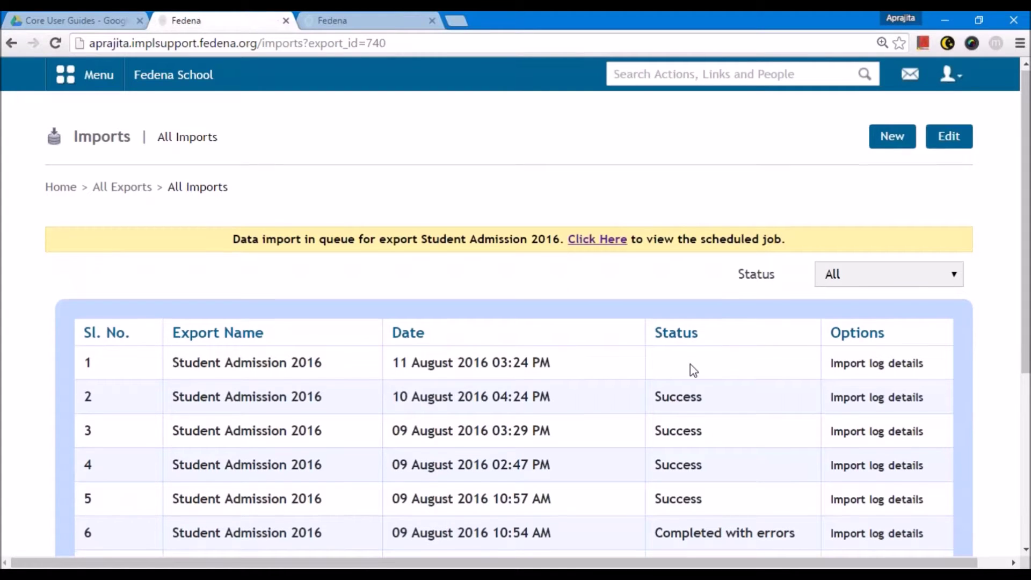
scroll(691, 368, "down", 1)
scroll(685, 351, "down", 1)
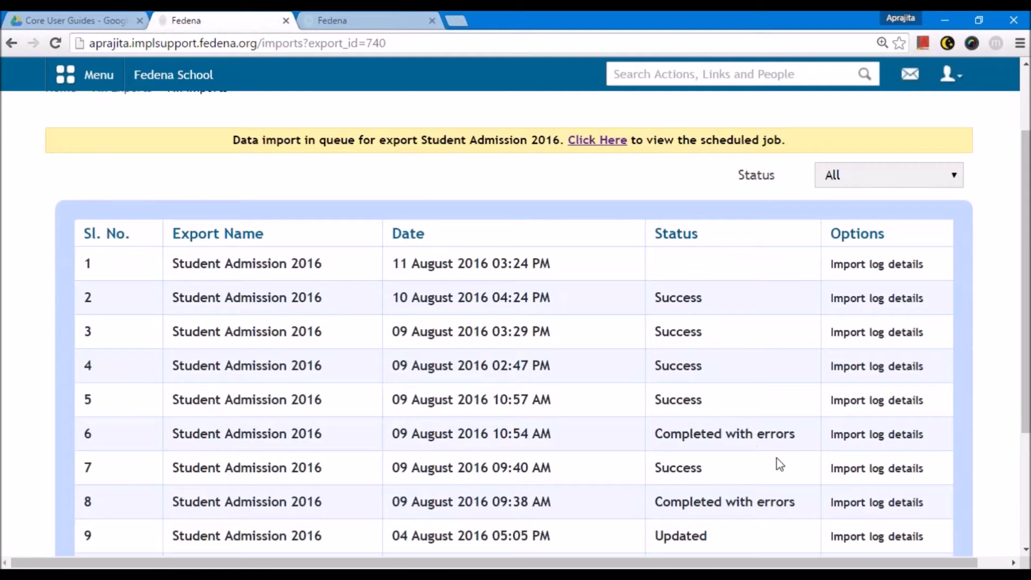
scroll(670, 370, "up", 2)
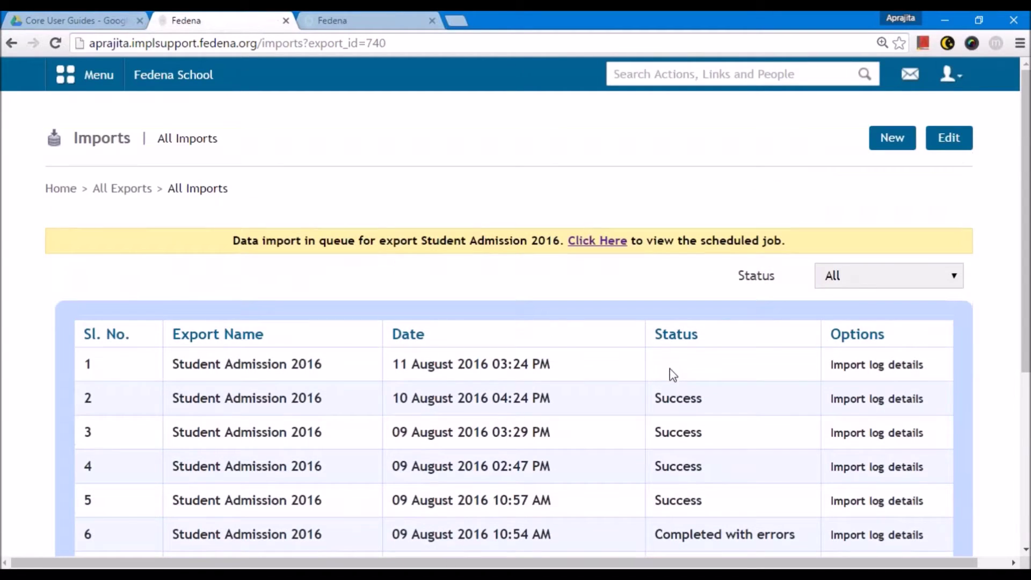
left_click(584, 246)
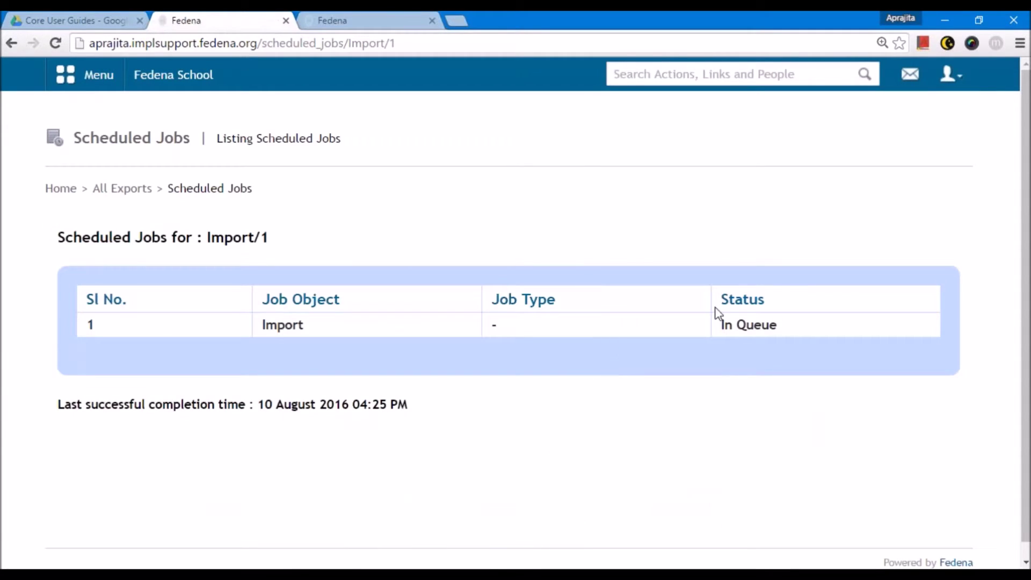
- Reload the Scheduled Jobs page until the In Queue import finishes and no jobs remain
left_click_drag(725, 324, 791, 327)
left_click(796, 340)
left_click(411, 47)
key("Return")
key("Return")
key("Return")
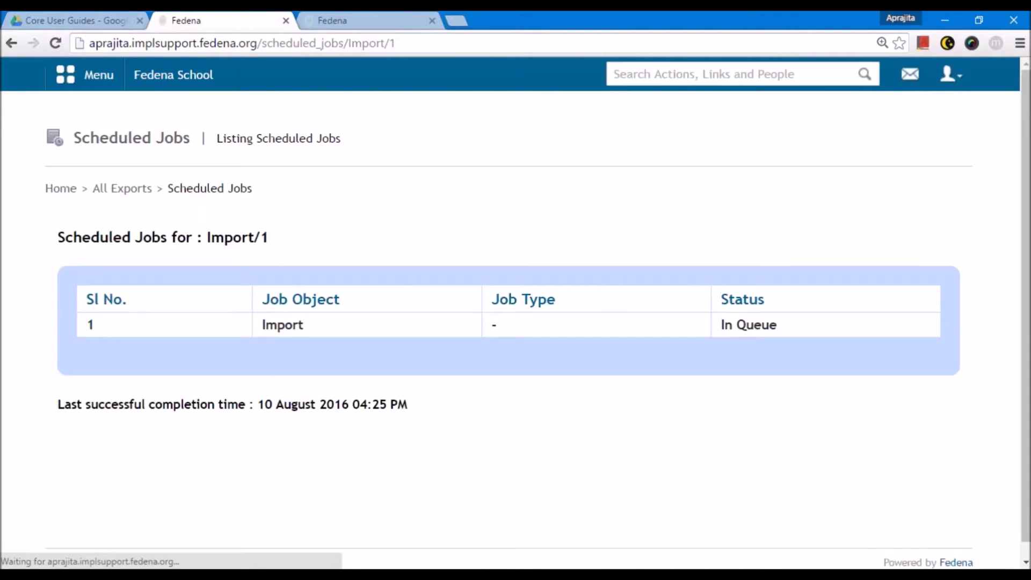
key("Return")
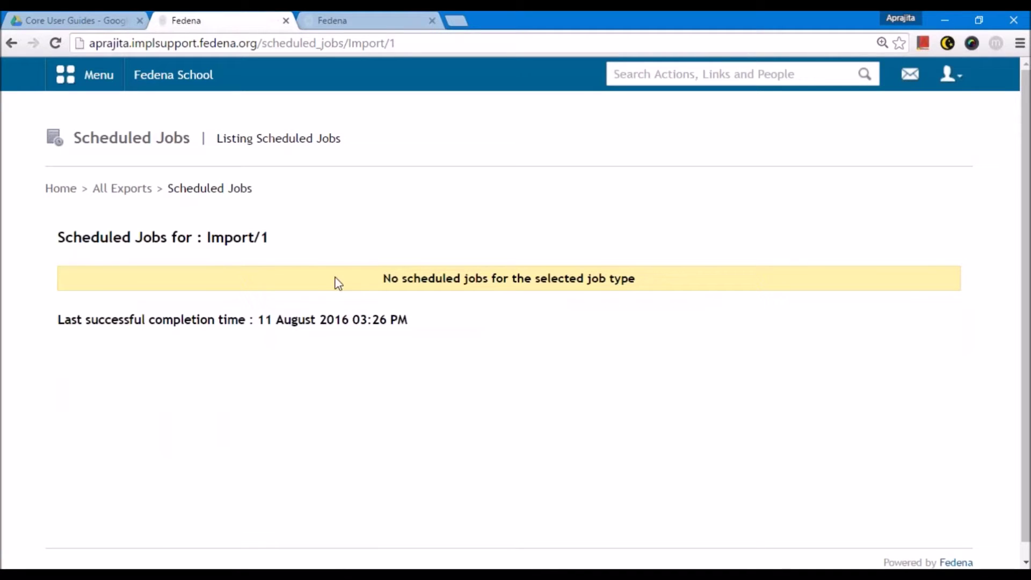
- Open the Student Admission 2016 imports list and confirm the newest import reads Success
left_click(122, 189)
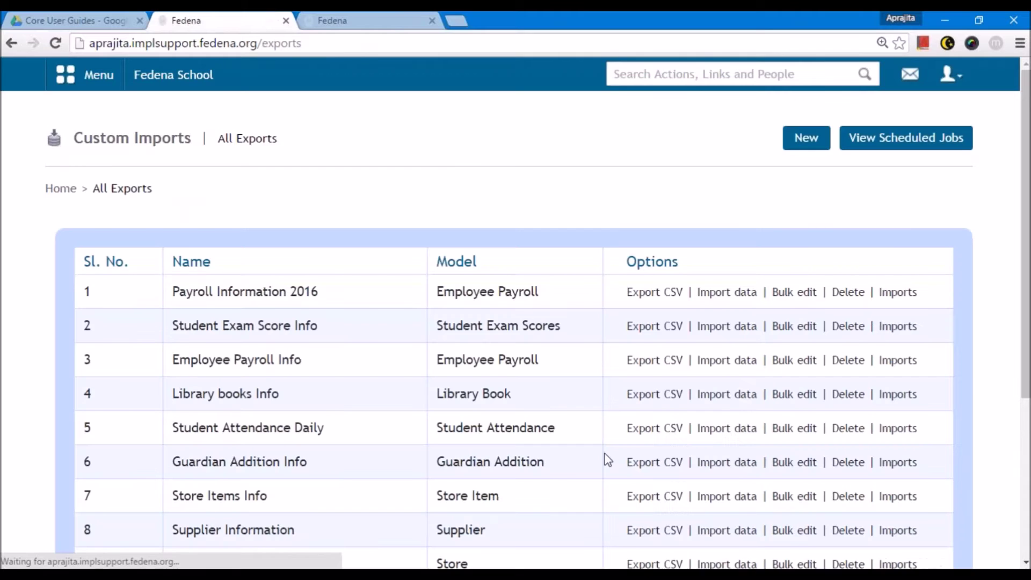
scroll(605, 457, "down", 5)
left_click(900, 356)
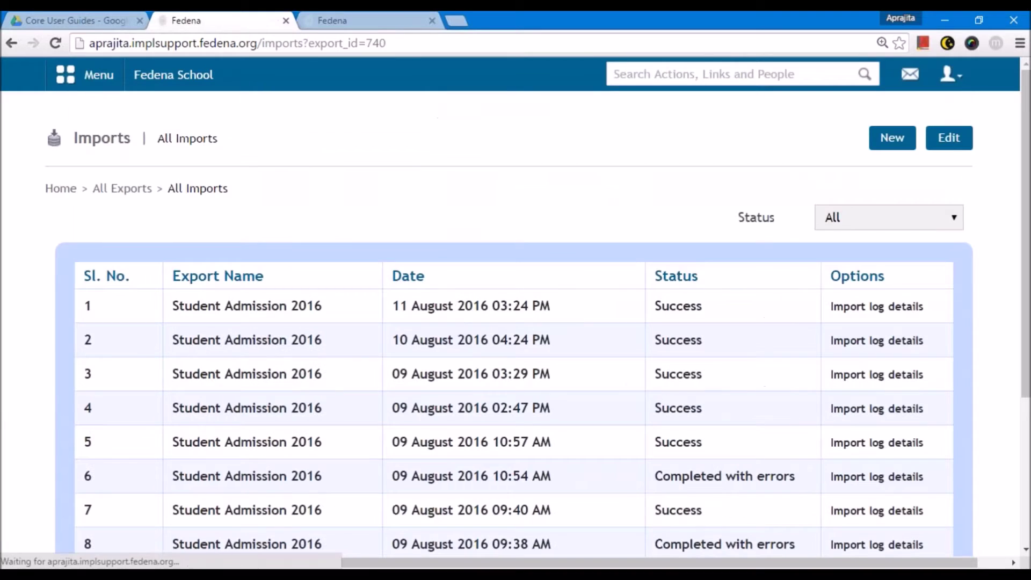
left_click_drag(702, 306, 660, 307)
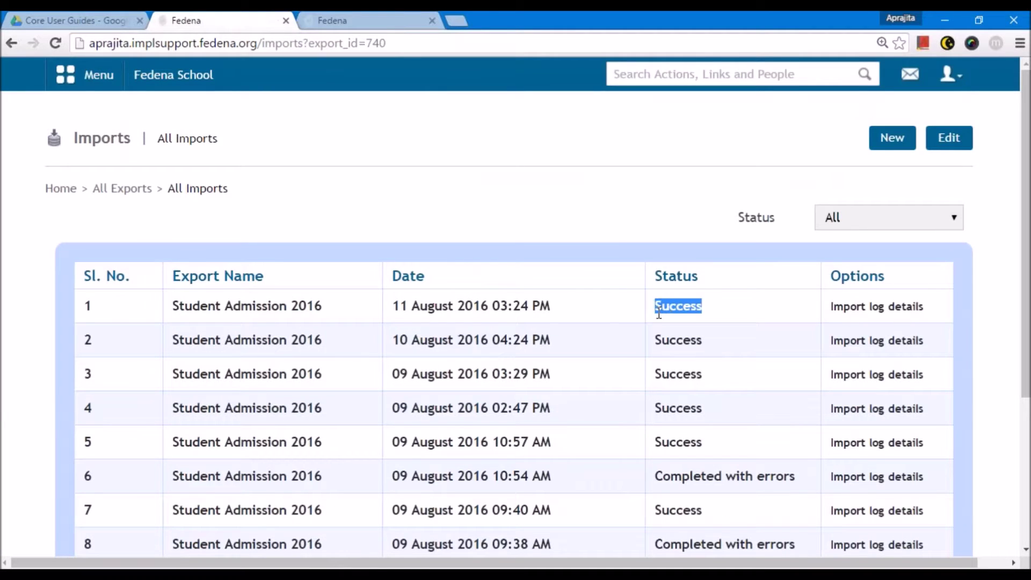
left_click(658, 314)
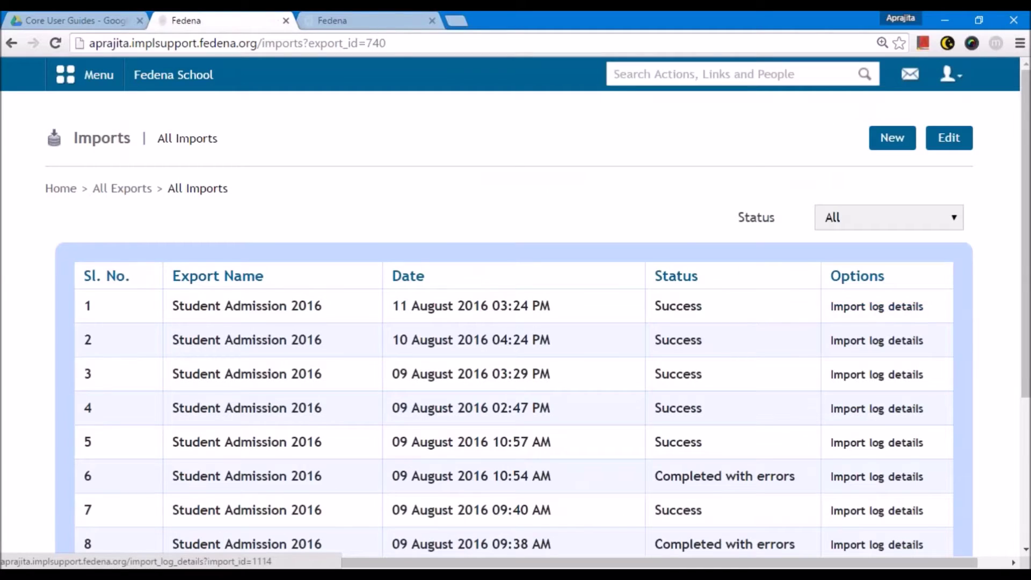
left_click_drag(654, 305, 704, 304)
left_click(713, 317)
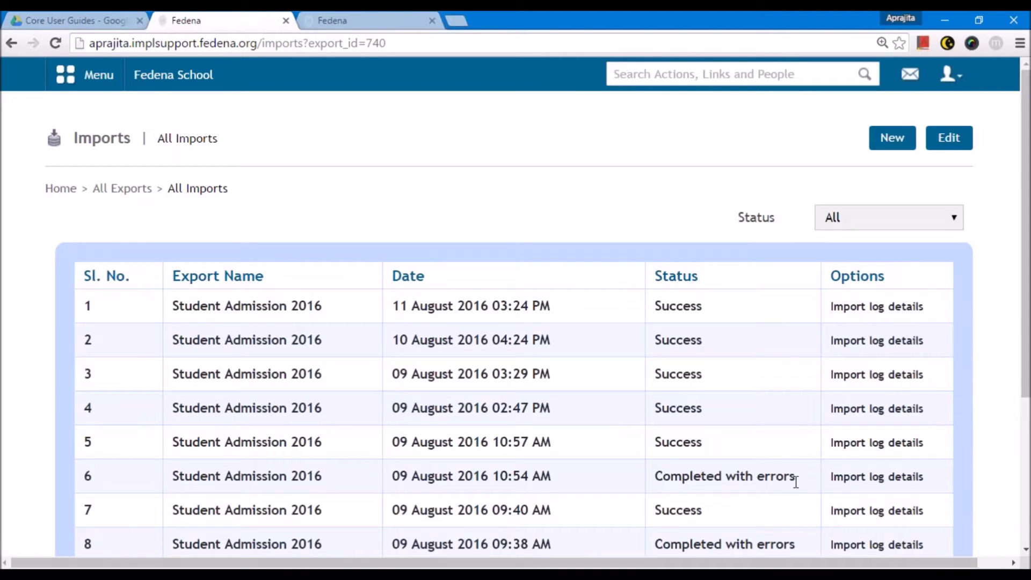
- Review the failed rows in the errored import's log, then return to All Imports
left_click(876, 477)
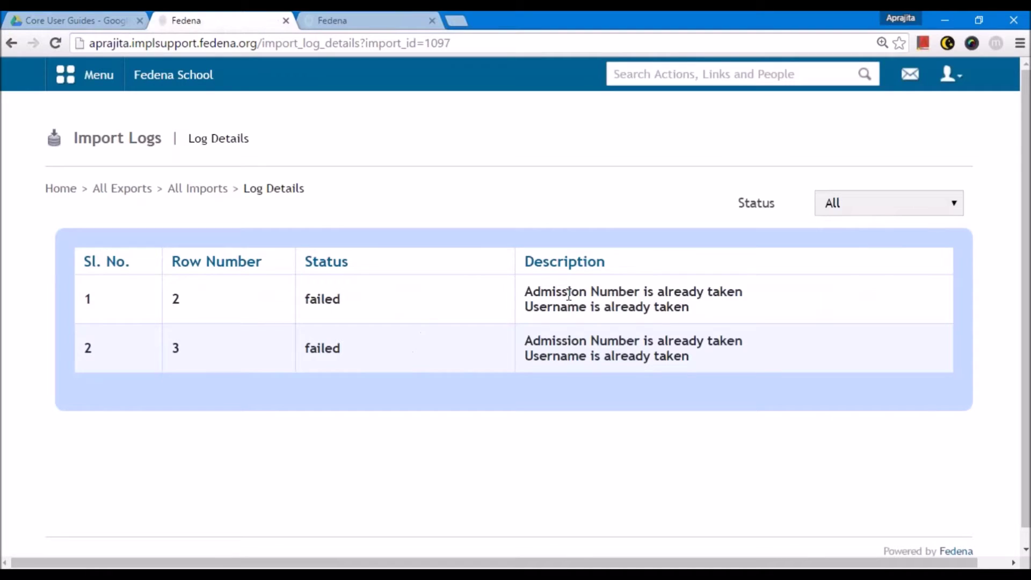
double_click(173, 299)
double_click(184, 348)
left_click(332, 425)
left_click(199, 189)
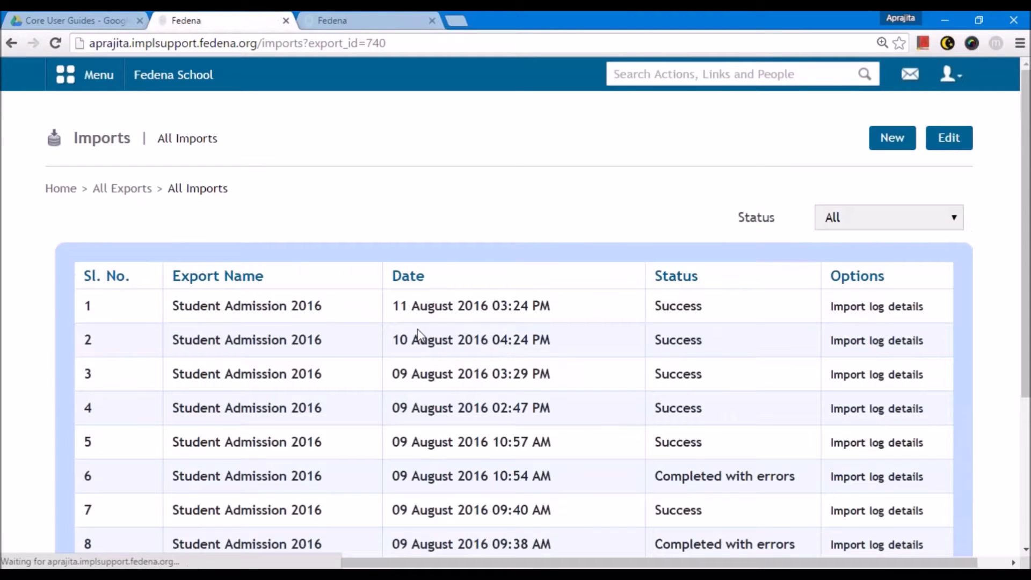
- Open the Batch report in Reports and view the G8-A 2016 batch's two students
left_click(122, 188)
scroll(660, 424, "down", 3)
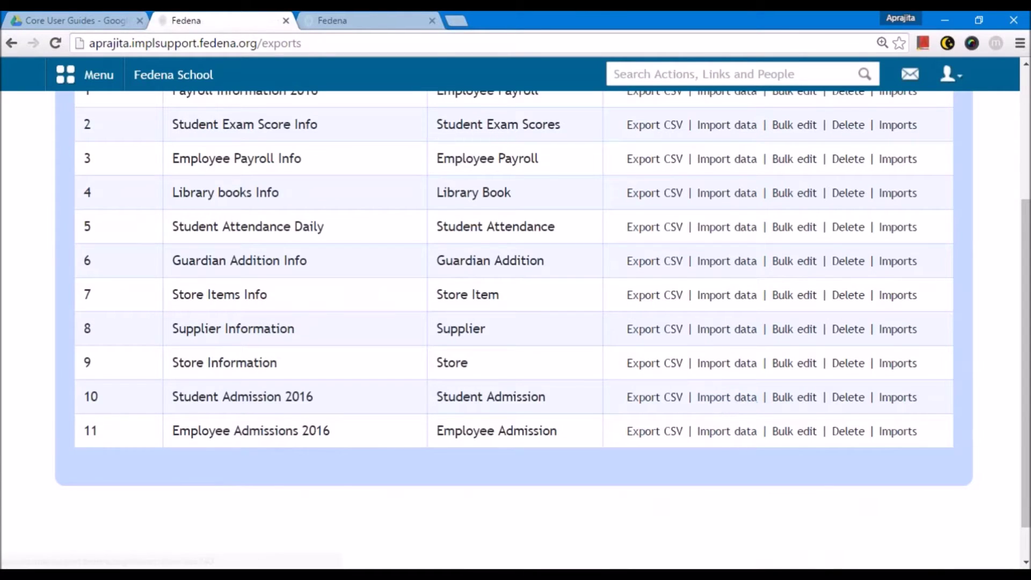
left_click(116, 79)
left_click(346, 227)
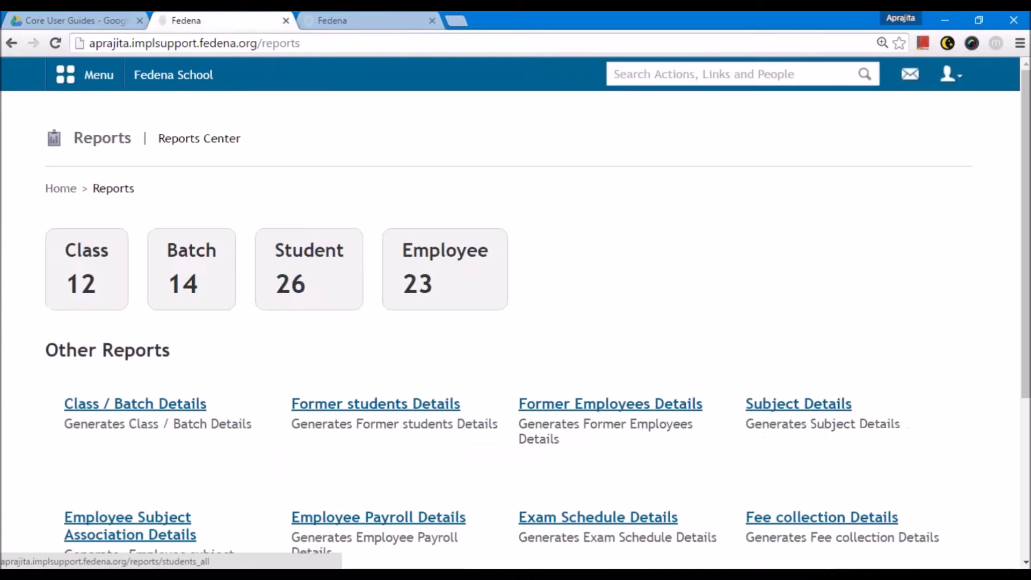
left_click(178, 282)
scroll(198, 327, "down", 4)
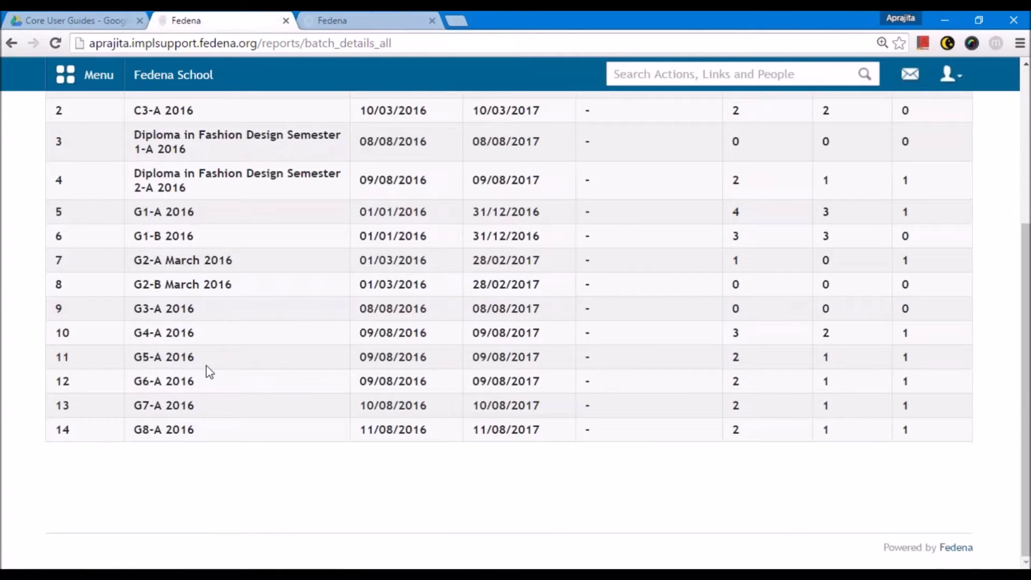
left_click(171, 429)
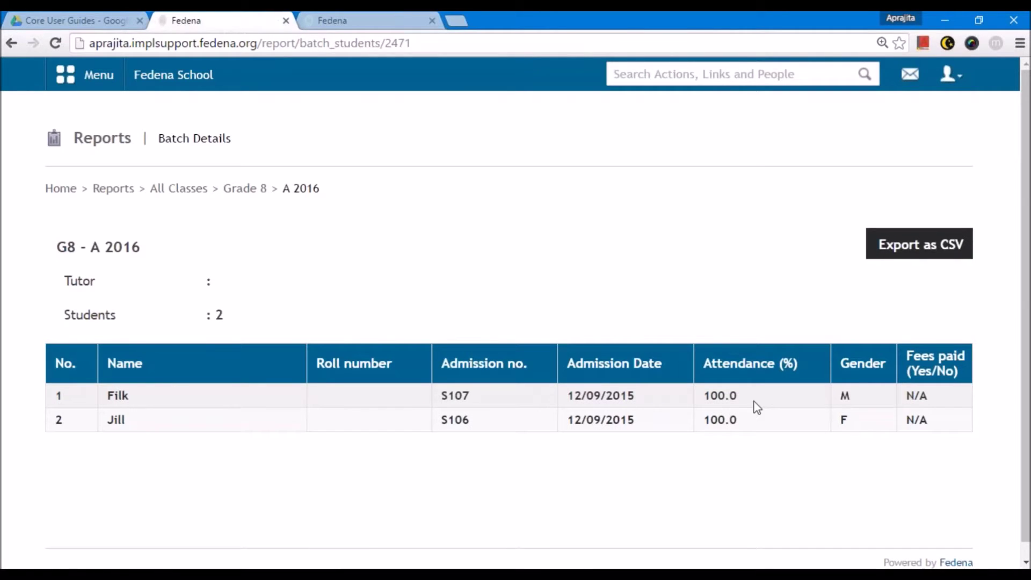
key("ctrl+minus")
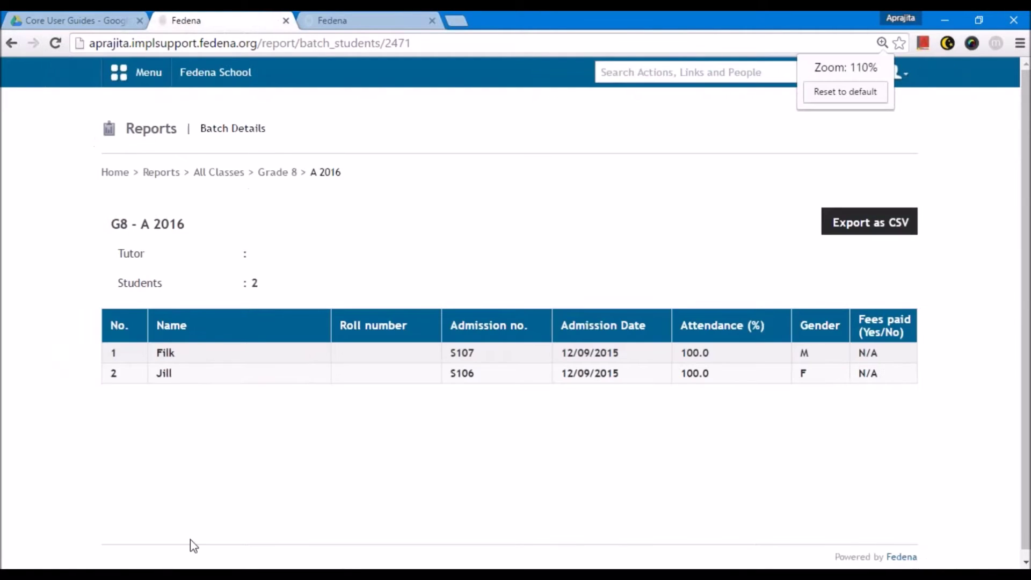
left_click(190, 574)
- Write 'ICSE', 'G8 A-2016' and '2 students' on separate lines in Notepad
type("ICSE")
key("Return")
type("G 8 -")
key("BackSpace")
key("BackSpace")
key("BackSpace")
type("8 A-2016")
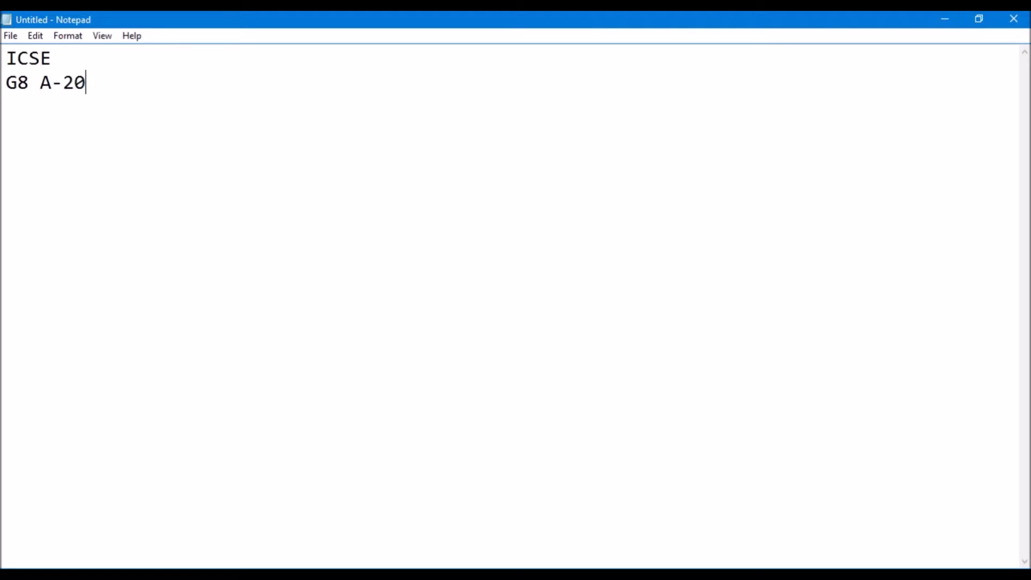
key("Return")
type("2 students")
key("Return")
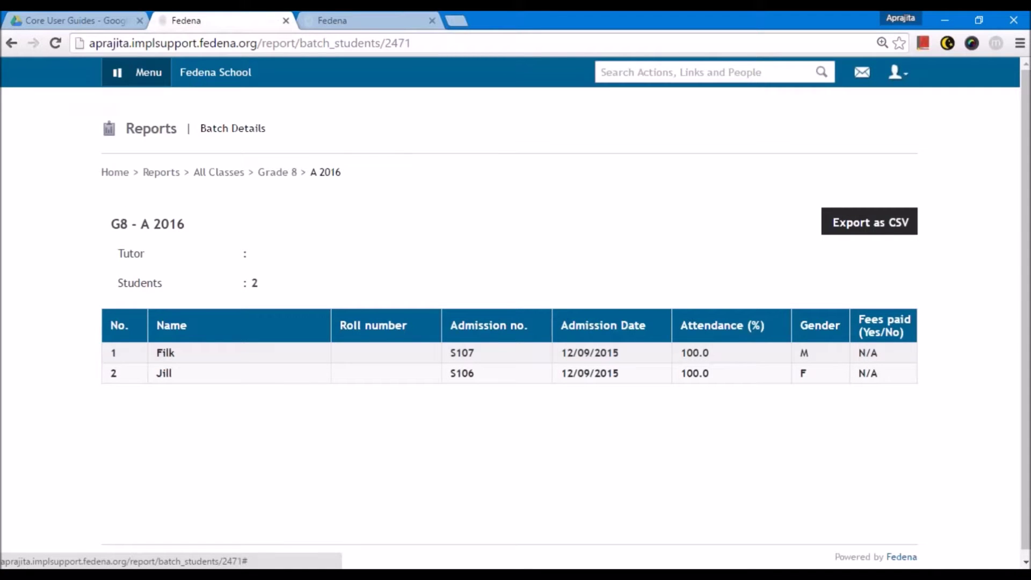
- Go through the administration modules to Subjects management
left_click(123, 73)
left_click(421, 119)
left_click(489, 120)
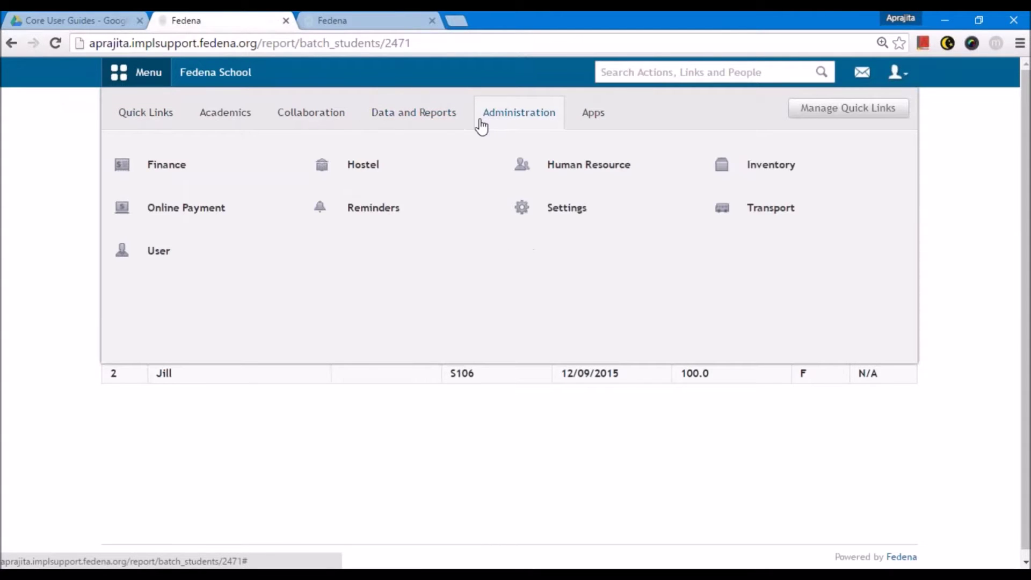
mouse_move(561, 210)
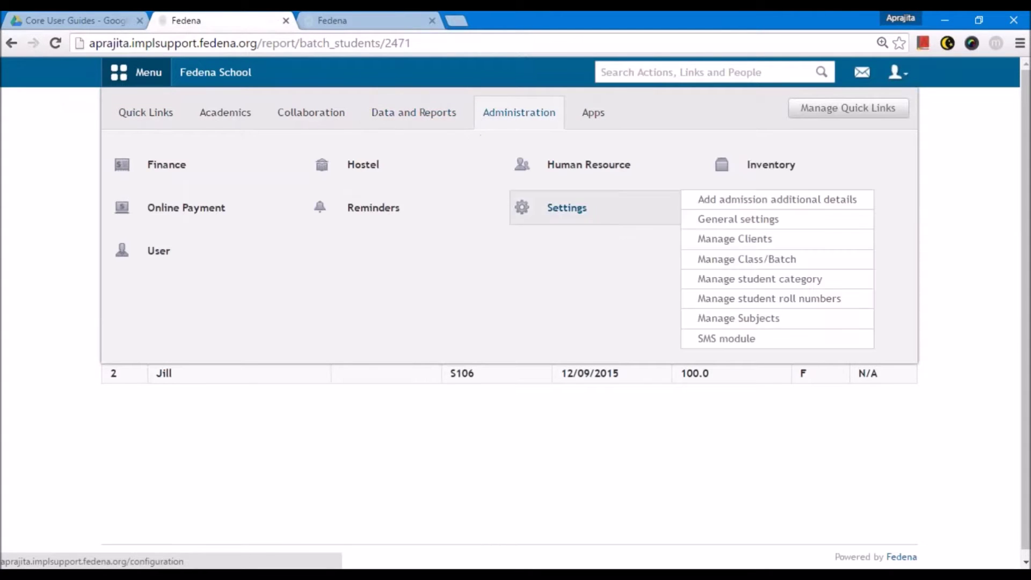
left_click(743, 263)
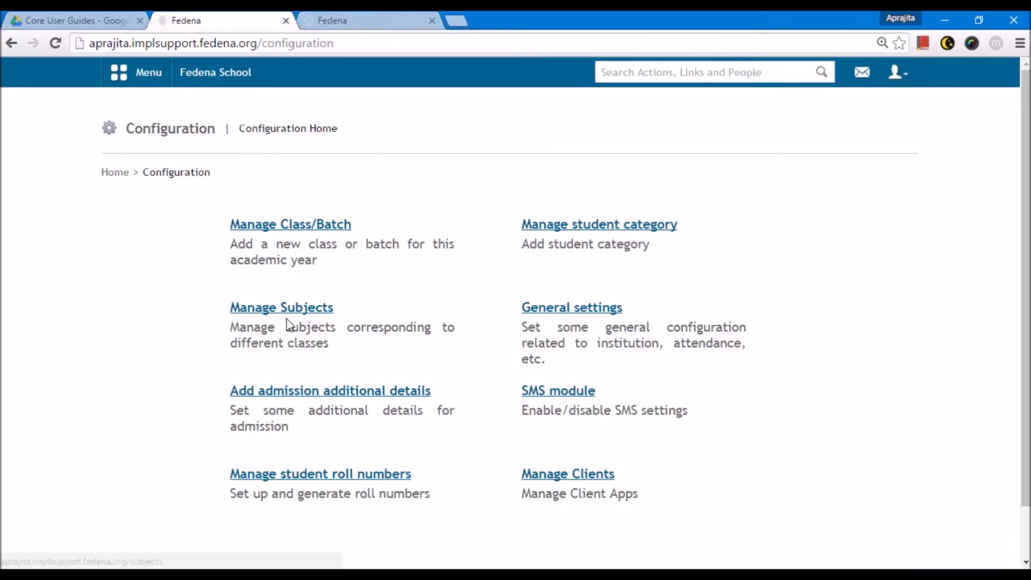
left_click(281, 306)
- Select class Grade 8 and batch G8 - A 2016, which has no subjects yet
left_click(280, 273)
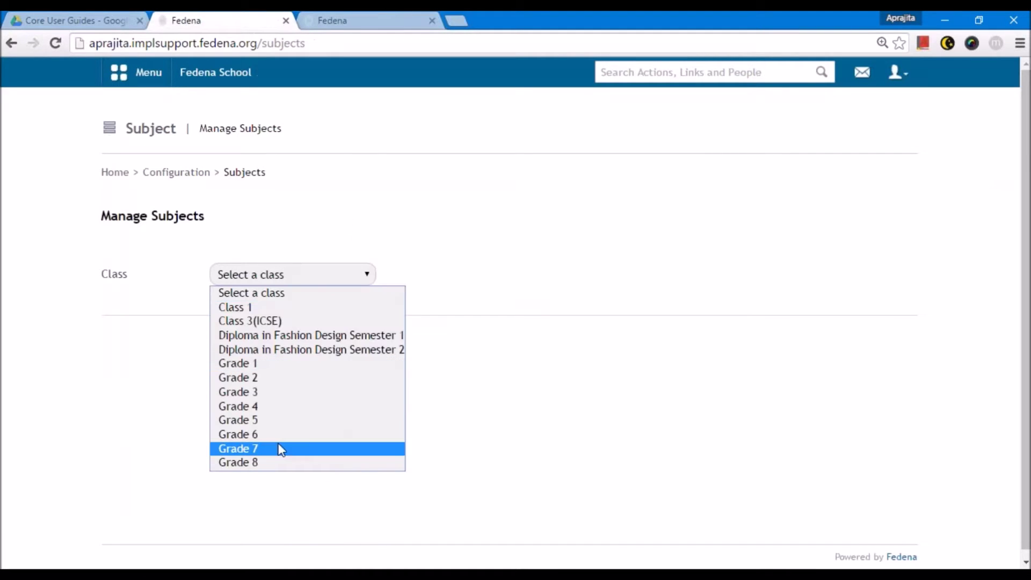
left_click(264, 464)
left_click(625, 273)
left_click(602, 307)
scroll(372, 387, "down", 3)
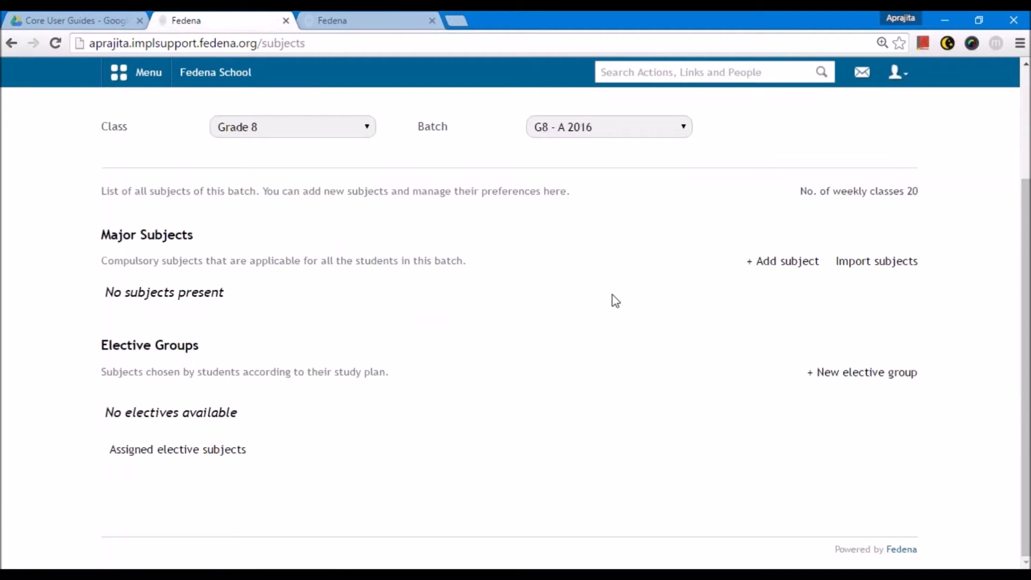
scroll(518, 309, "up", 1)
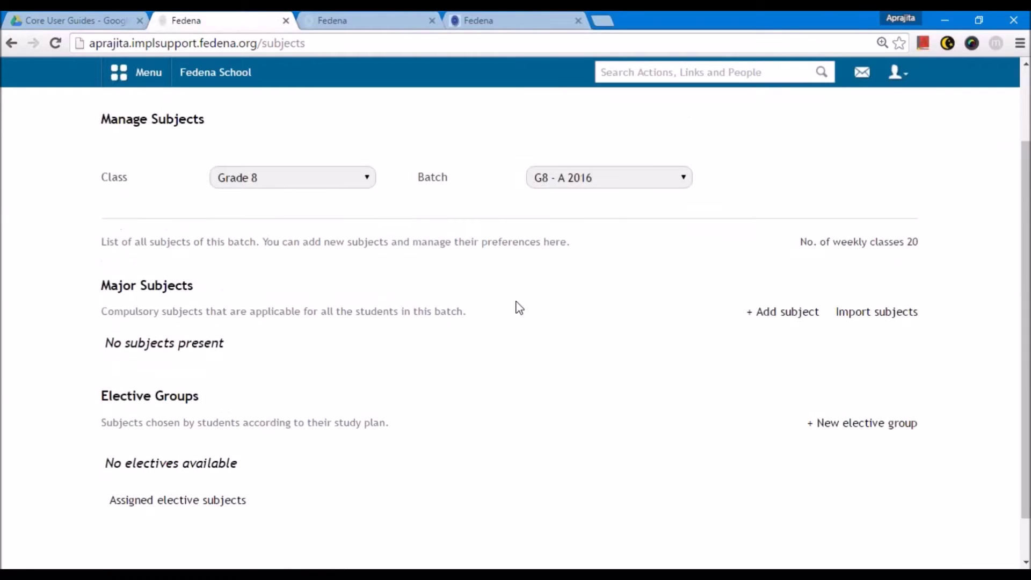
left_click(782, 314)
- Add English Literature with code Eng Lit and 5 max weekly classes
type("English Li")
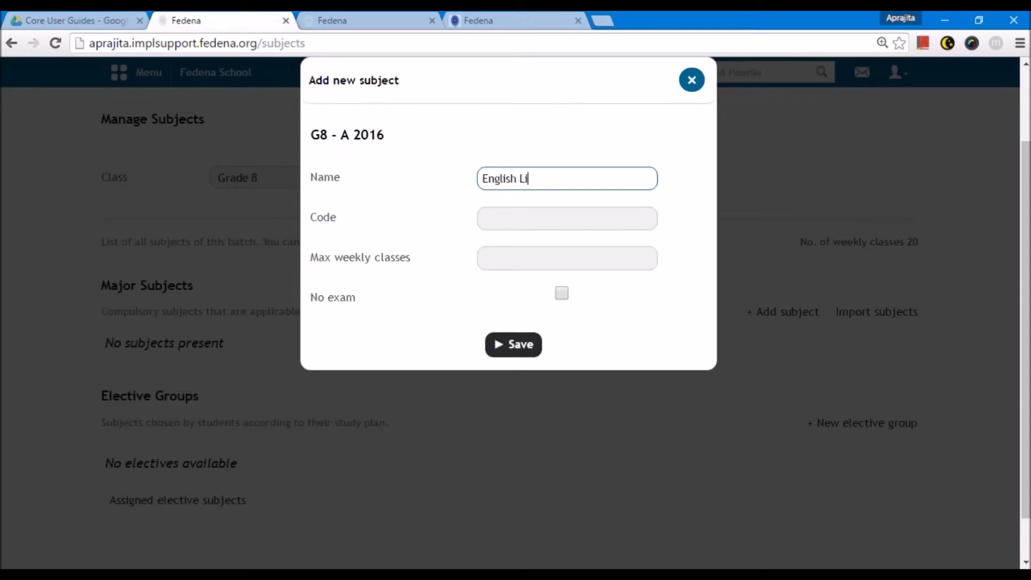
type("terature")
left_click(509, 220)
type("Eng")
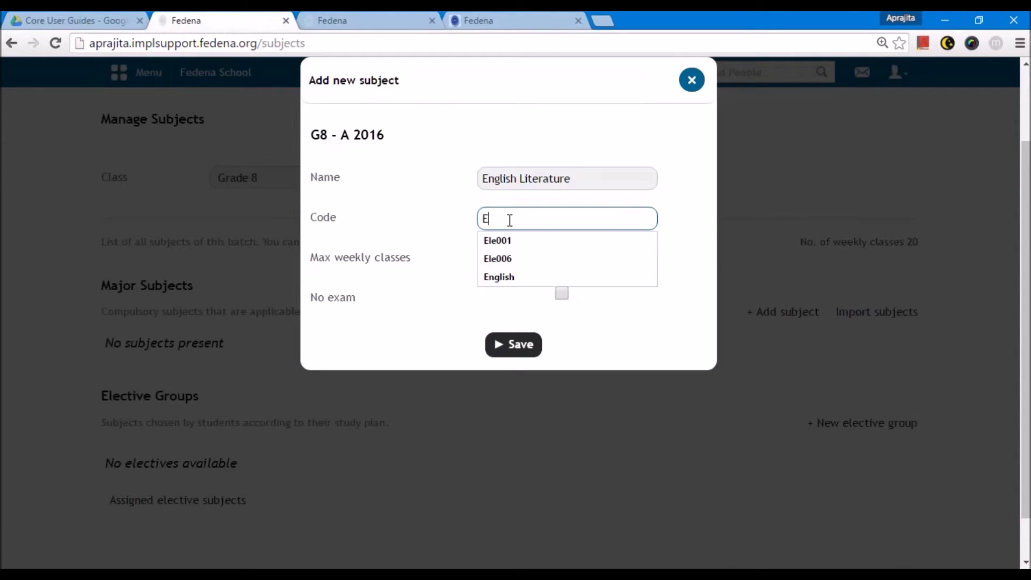
type(" L")
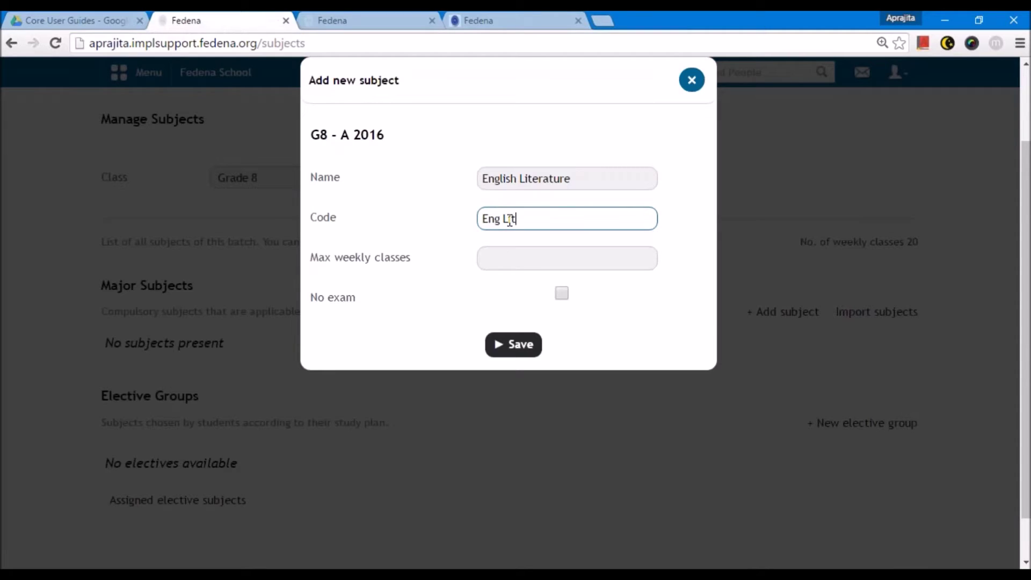
type("it")
key("Tab")
type("5")
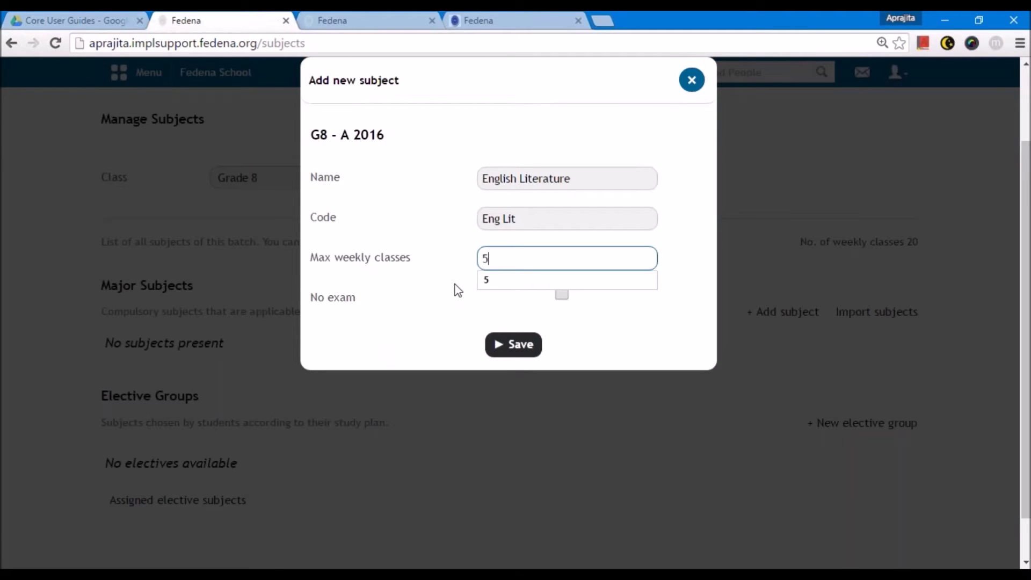
left_click(511, 351)
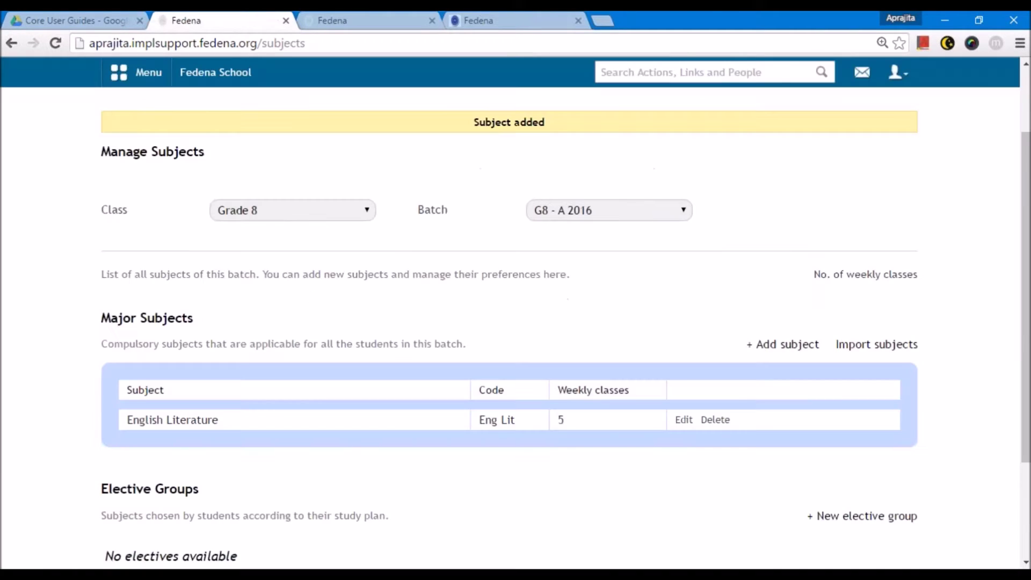
- Add English Language with code Eng Lan and 6 max weekly classes
left_click(757, 346)
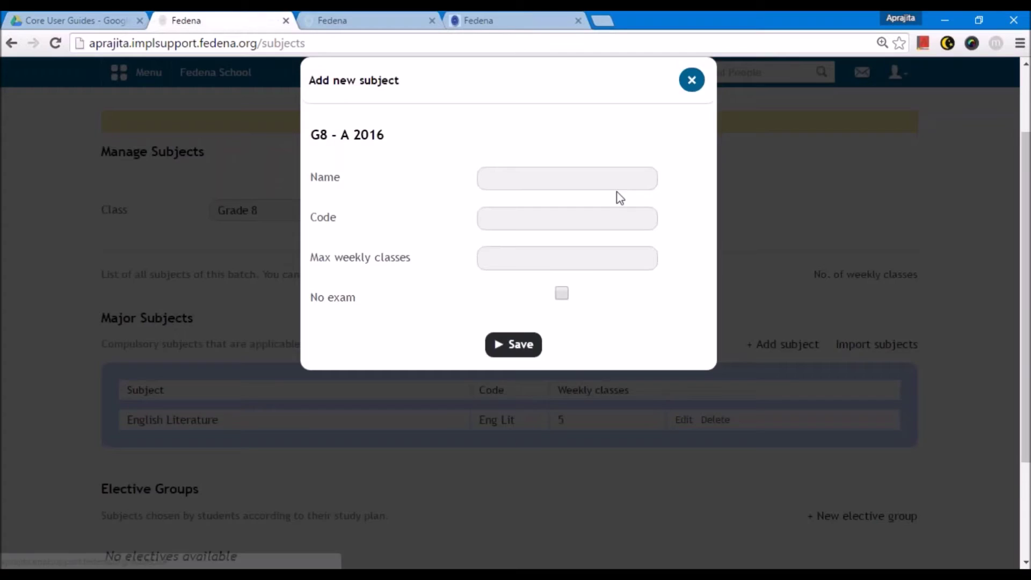
left_click(599, 182)
type("English")
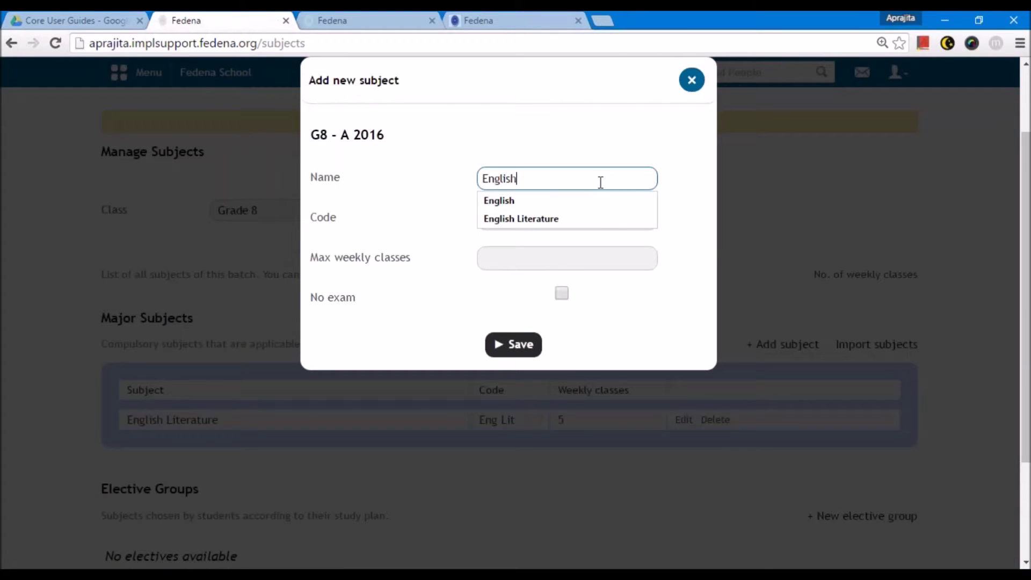
type(" Language")
key("Tab")
type("Eng Lan")
left_click(565, 253)
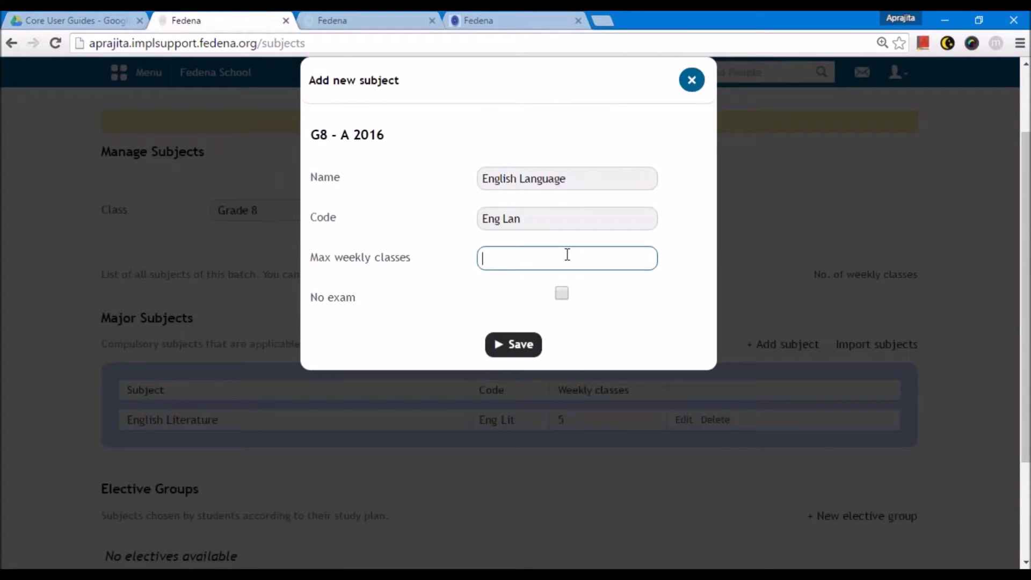
type("6")
left_click(524, 347)
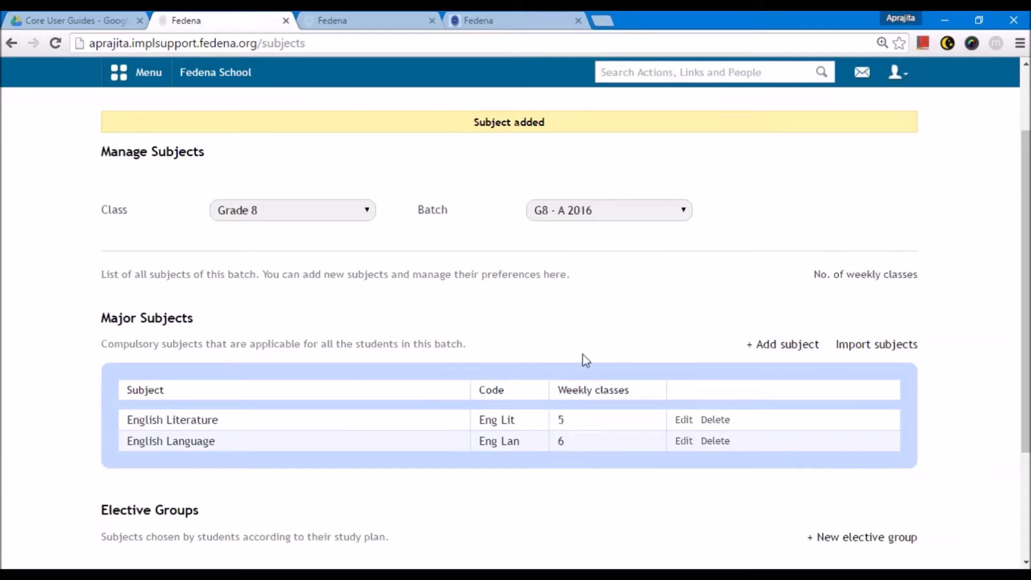
- Add Mathematics with code Mat and 7 max weekly classes, then review the subject list
scroll(617, 333, "down", 2)
left_click(785, 243)
left_click(501, 180)
type("Mathemat")
key("Tab")
type("Mat")
key("Tab")
type("7")
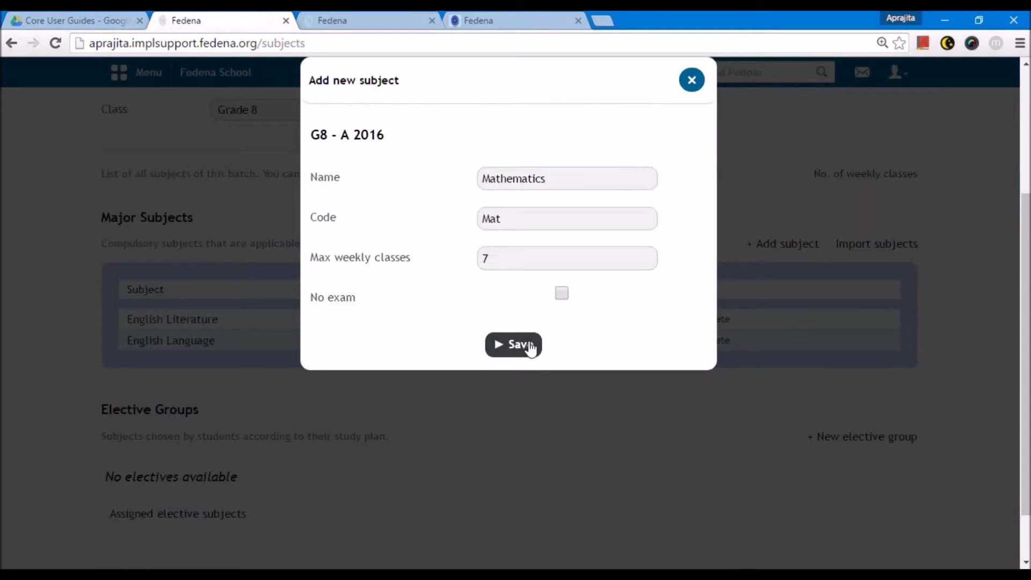
left_click(528, 346)
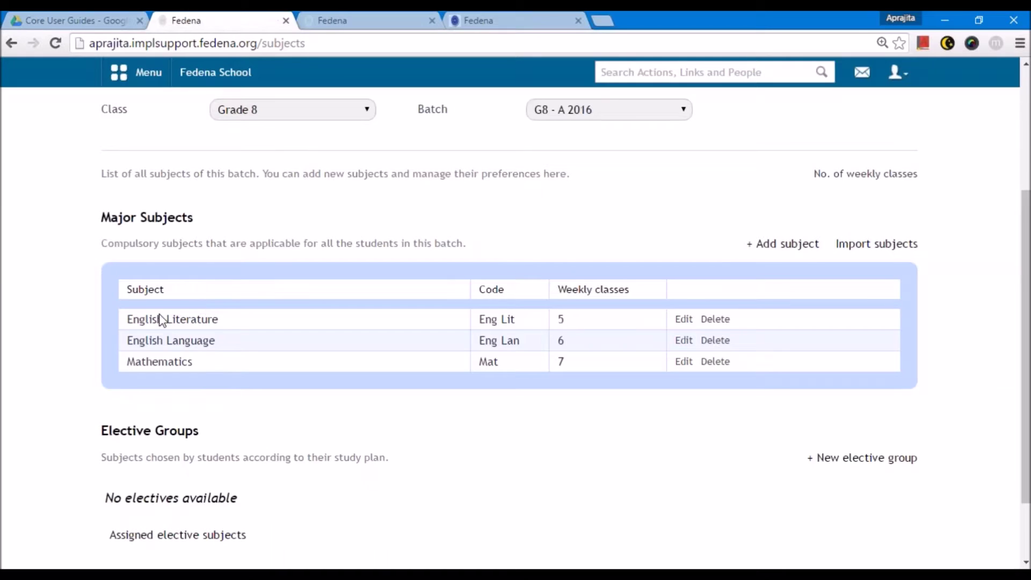
scroll(185, 411, "down", 2)
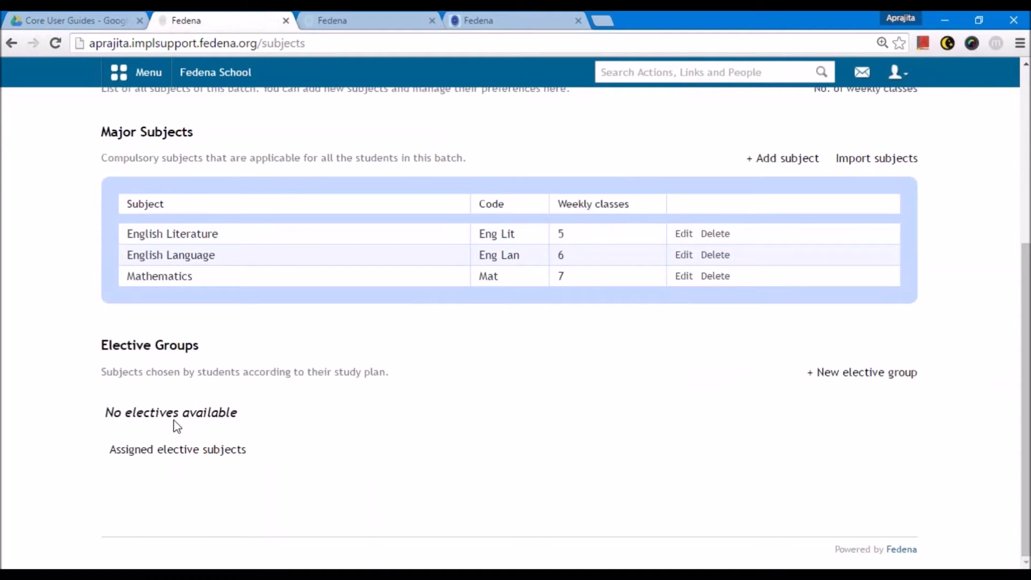
scroll(173, 424, "up", 2)
scroll(172, 424, "down", 2)
scroll(37, 524, "up", 5)
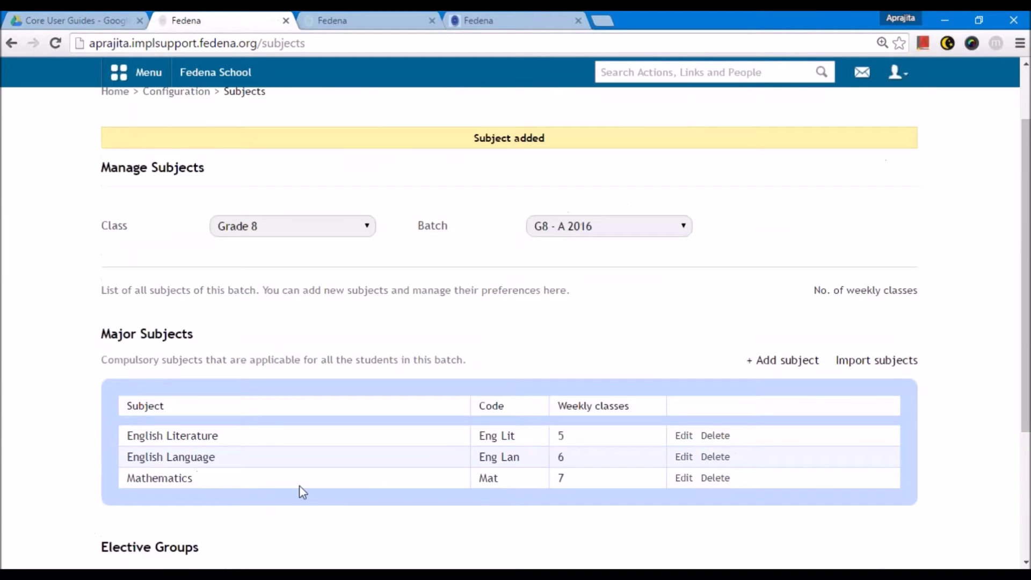
scroll(298, 484, "up", 1)
scroll(304, 490, "up", 1)
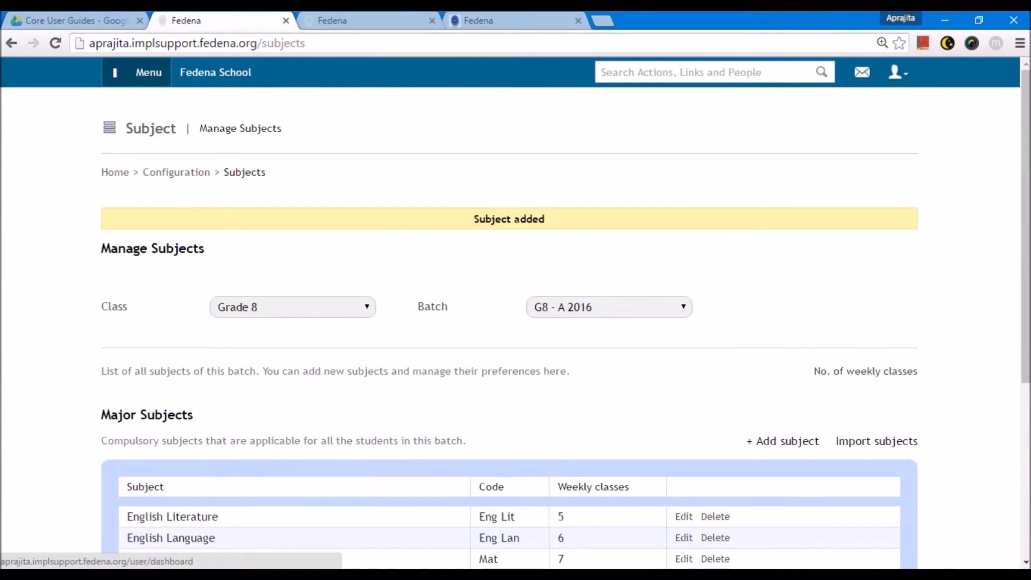
- Open Employee Subject Association and choose batch G8 - A 2016
left_click(135, 72)
left_click(519, 113)
mouse_move(591, 167)
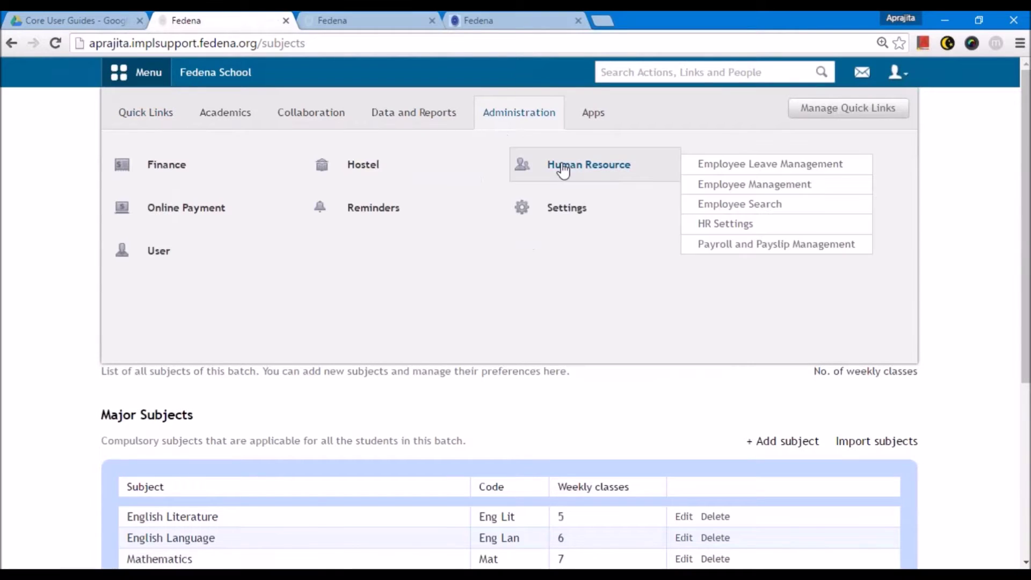
left_click(722, 185)
left_click(612, 224)
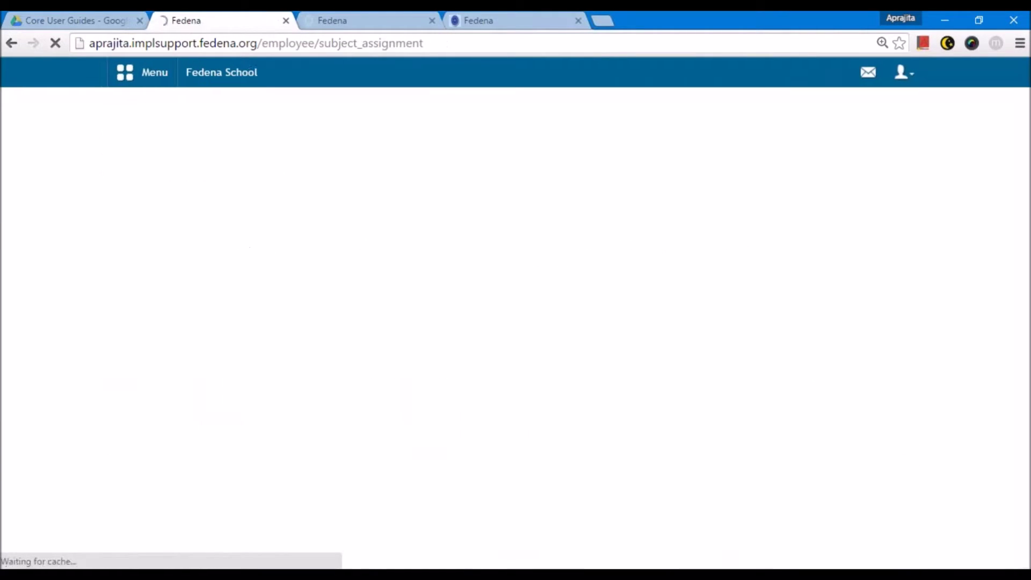
left_click(433, 228)
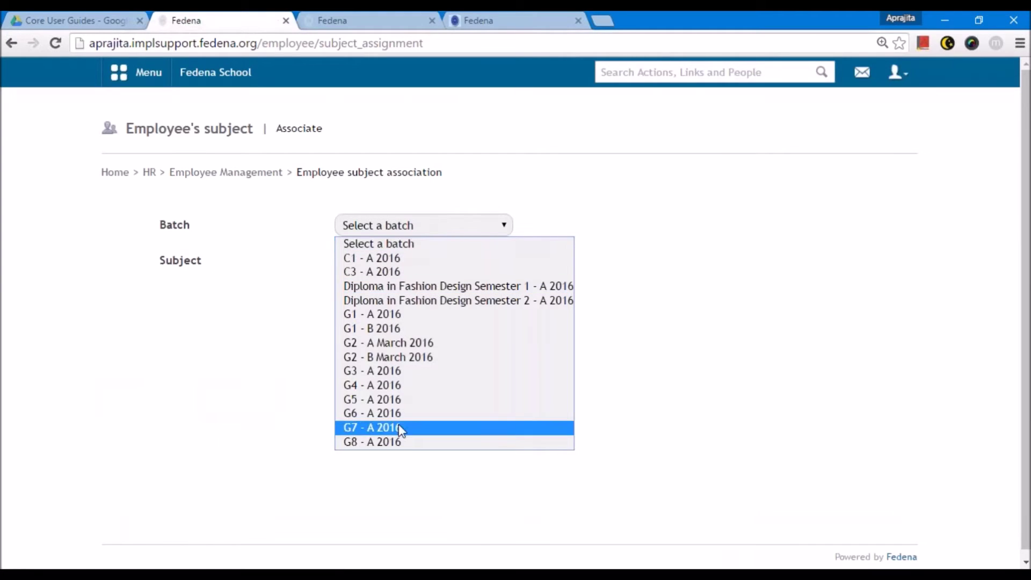
left_click(409, 443)
left_click(389, 264)
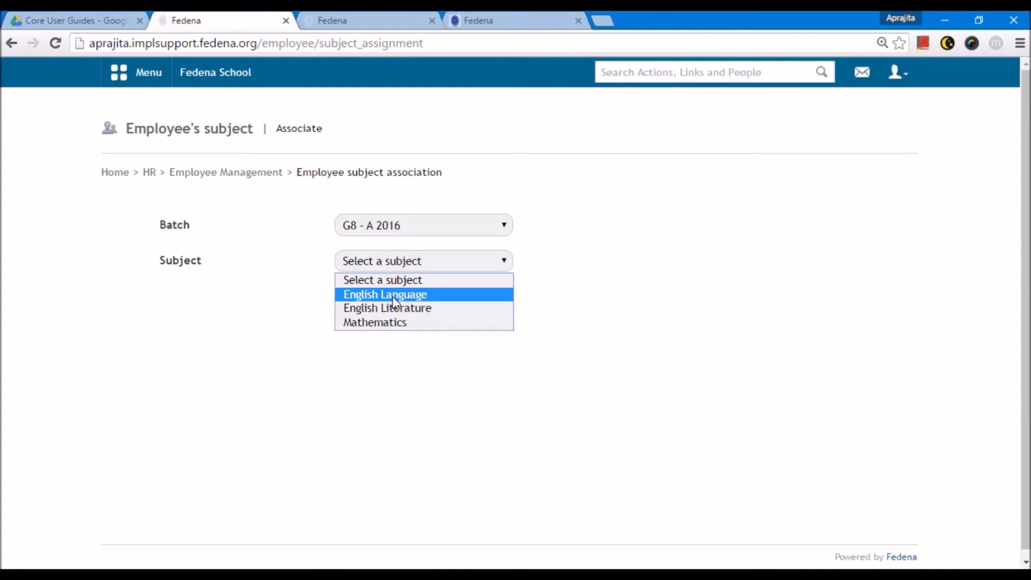
- Assign an English-department teacher to English Language
left_click(393, 302)
left_click(472, 371)
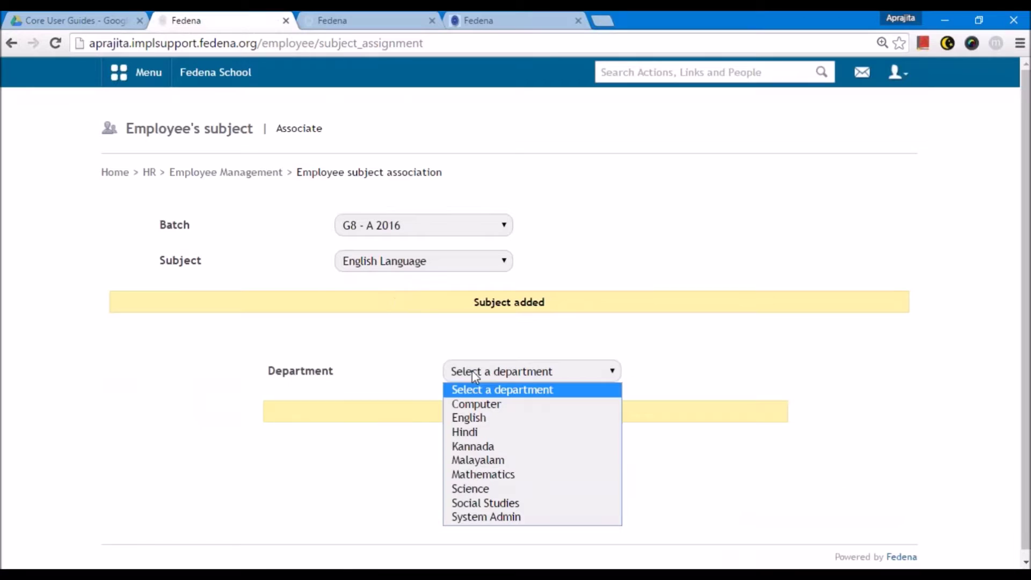
left_click(474, 419)
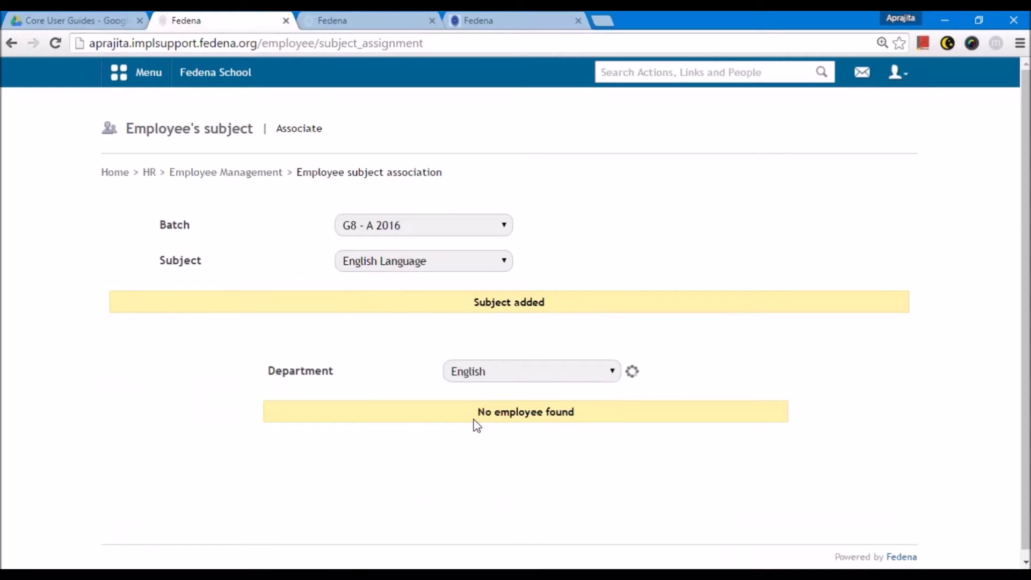
scroll(474, 424, "down", 2)
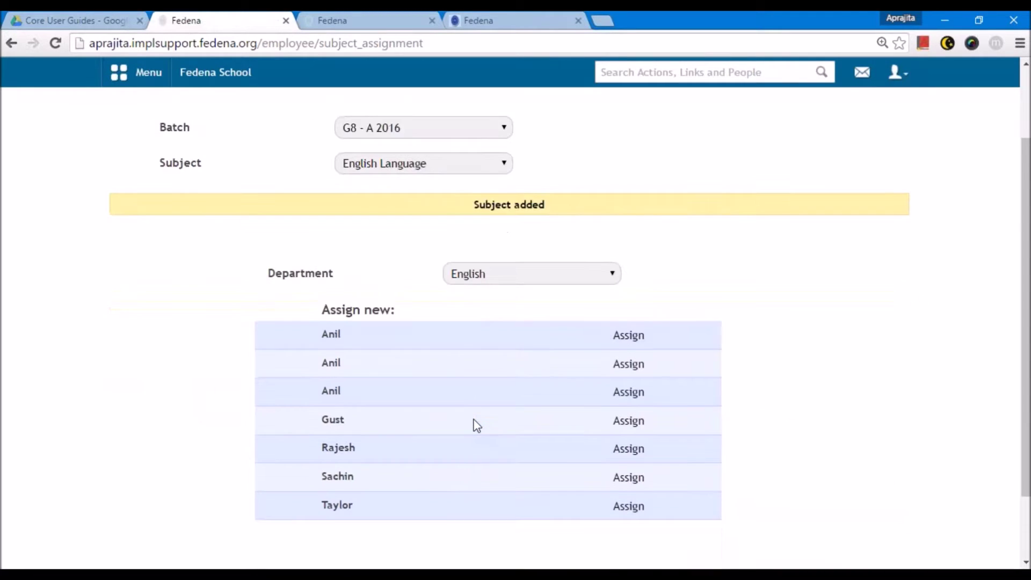
left_click(630, 475)
- Assign a Malayalam-department teacher to English Literature
left_click(382, 161)
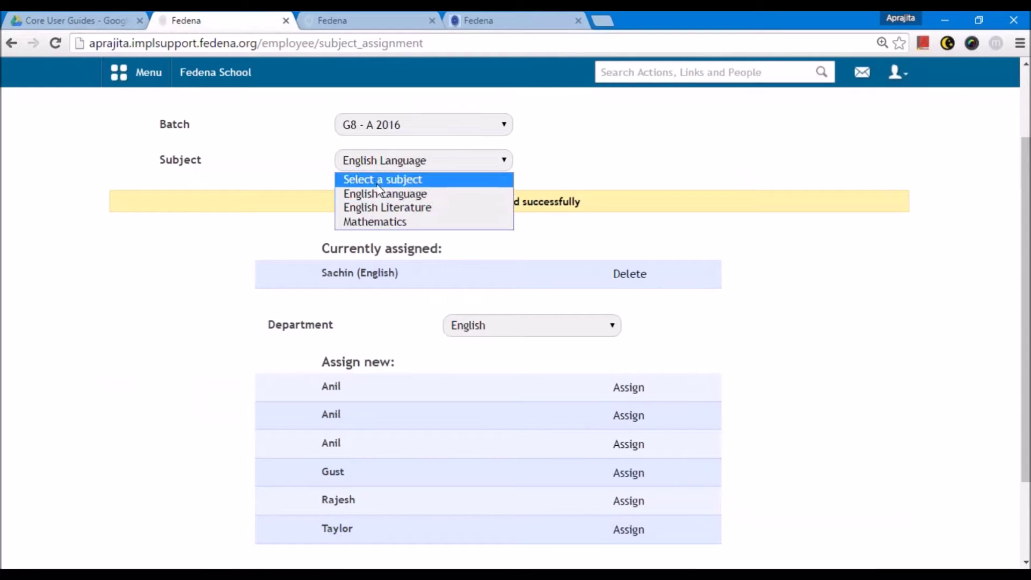
left_click(392, 207)
left_click(537, 365)
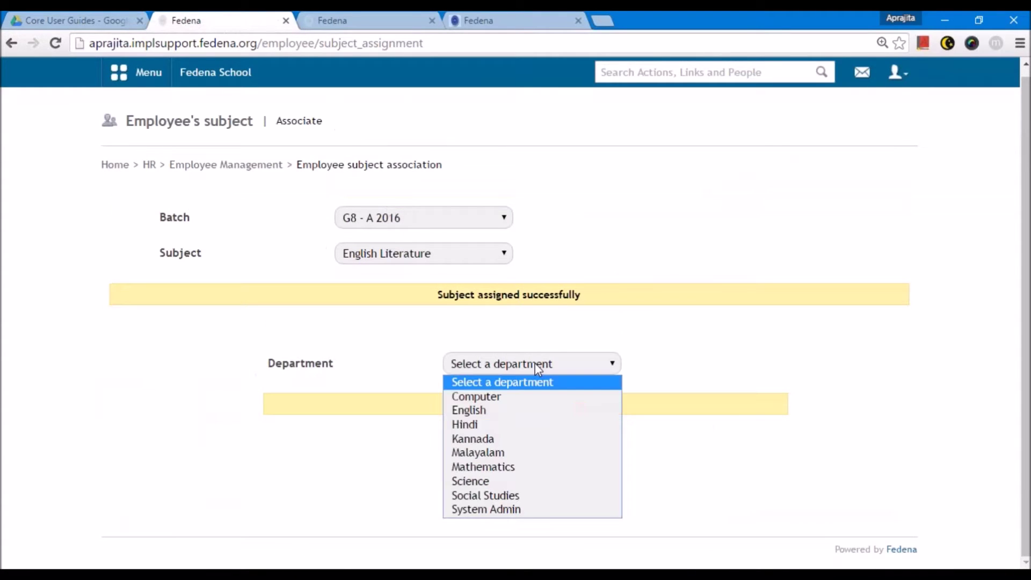
left_click(534, 454)
left_click(638, 425)
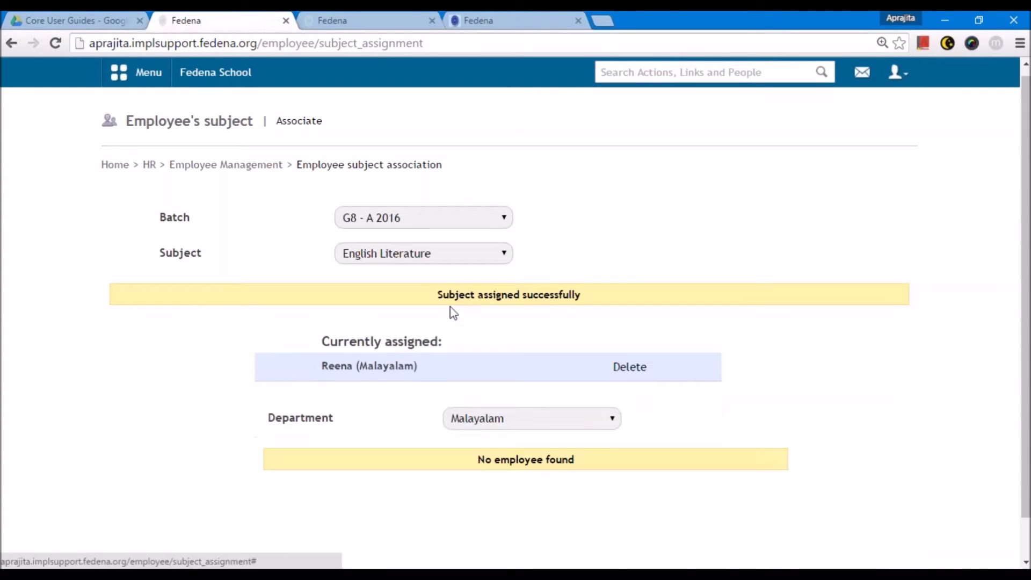
- Assign the Kannada-department teacher to Mathematics
left_click(424, 258)
left_click(391, 314)
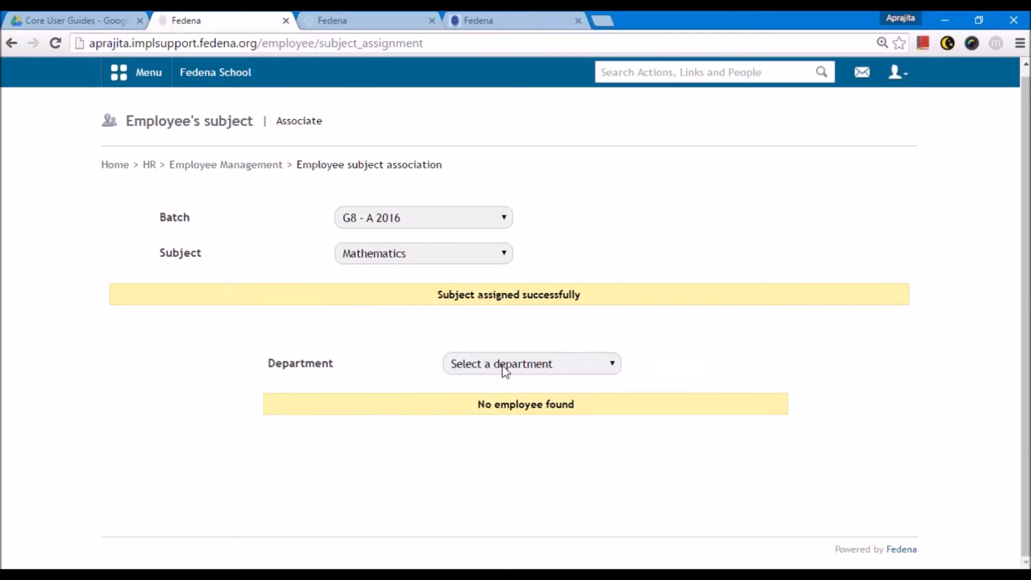
left_click(505, 371)
left_click(483, 438)
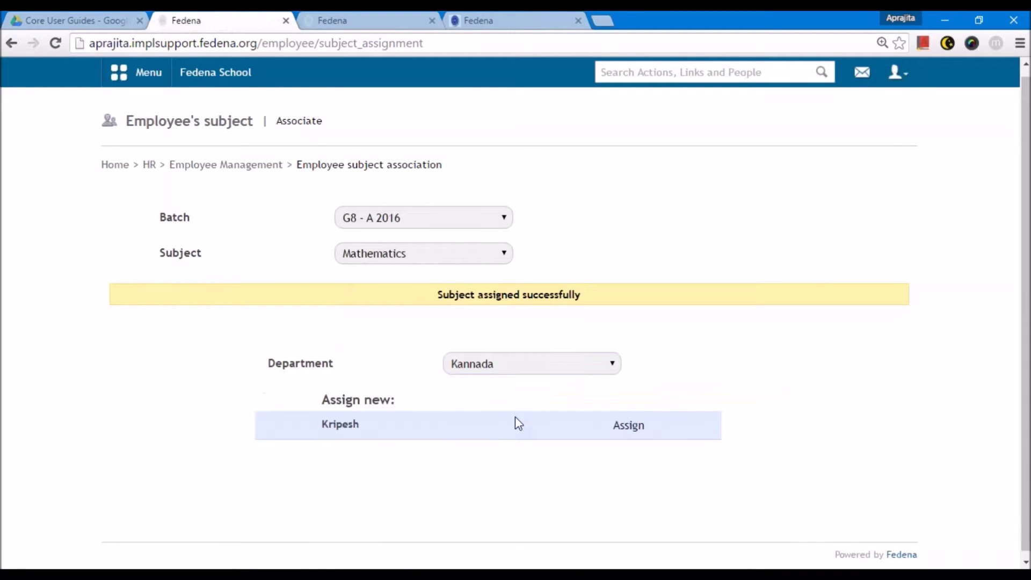
left_click(628, 426)
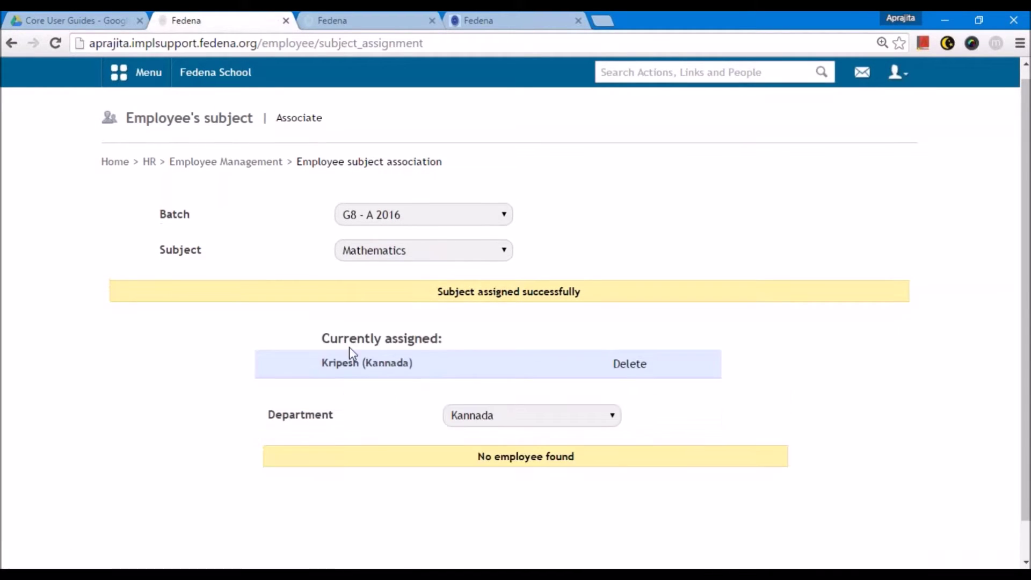
- Return to Employee Management and bring the Notepad notes forward
scroll(316, 301, "up", 1)
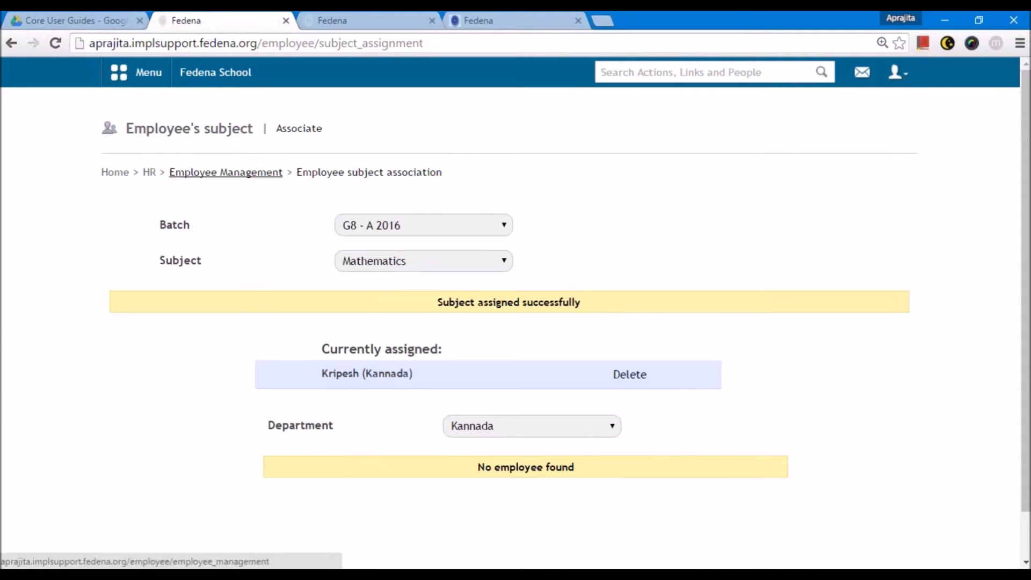
left_click(253, 178)
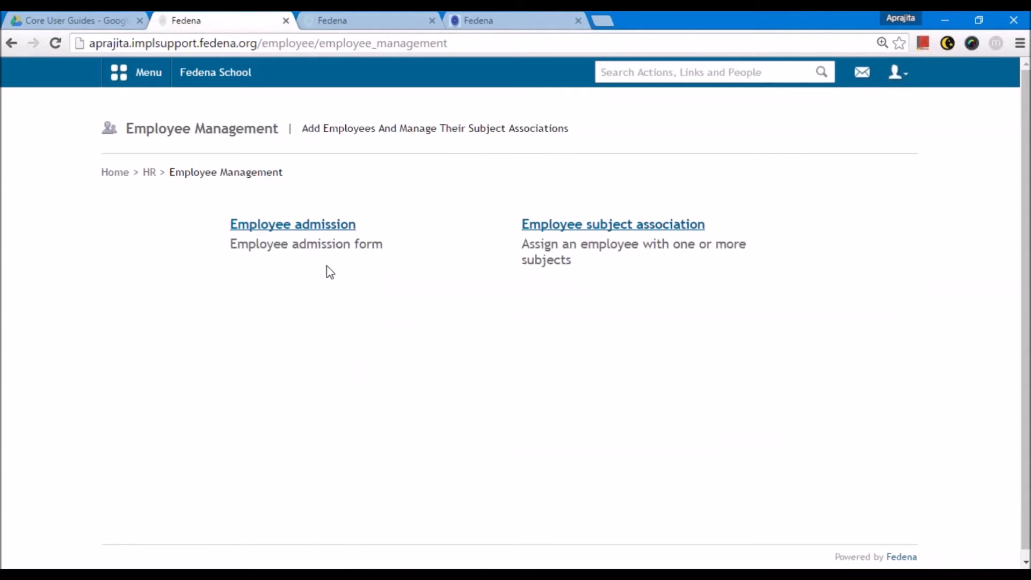
left_click(148, 72)
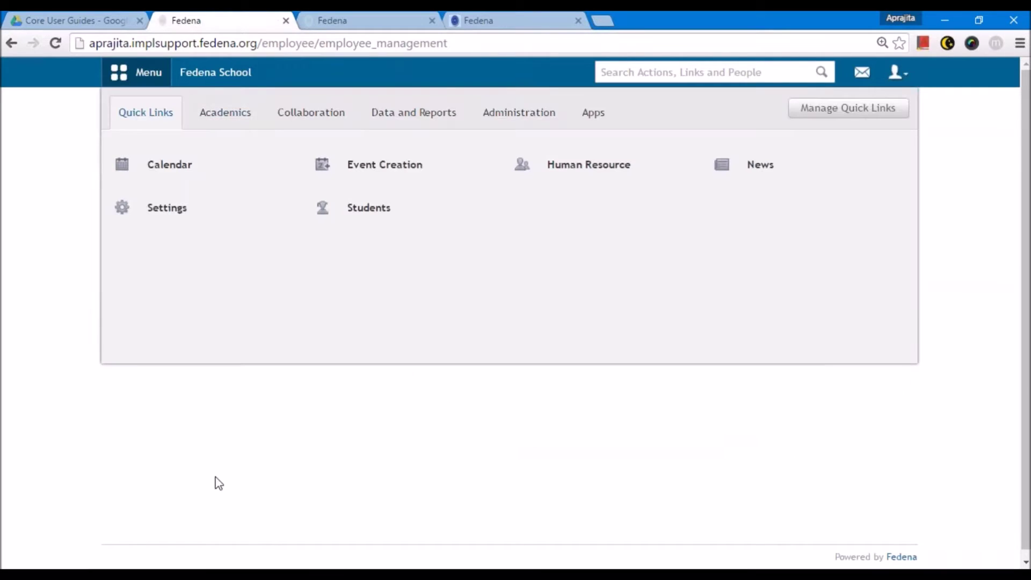
left_click(190, 574)
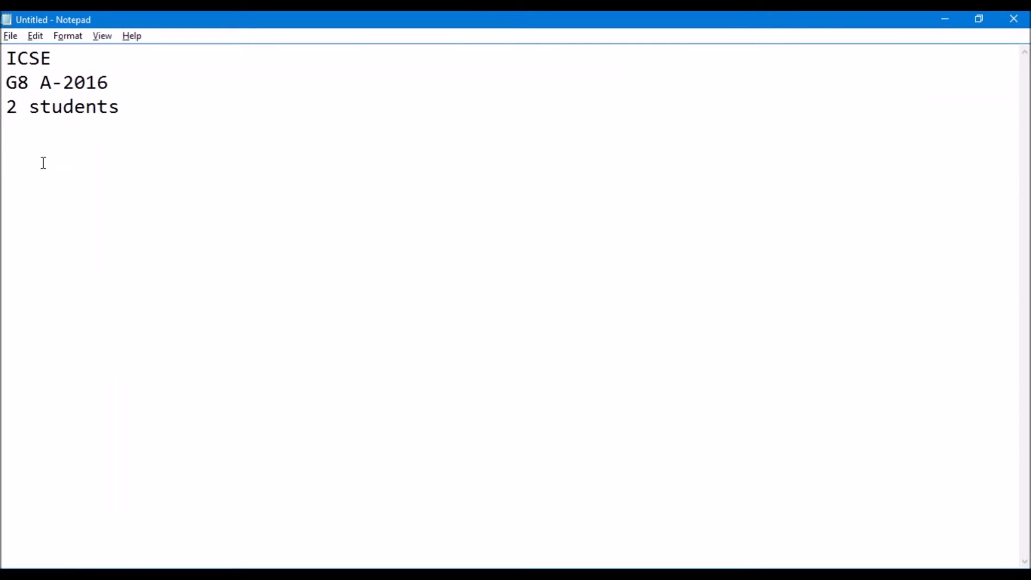
- Add '3 subjects' and 'Settings' lines to the Notepad note, then return to the browser
type("3 subjects")
key("Return")
key("Return")
type("Settings")
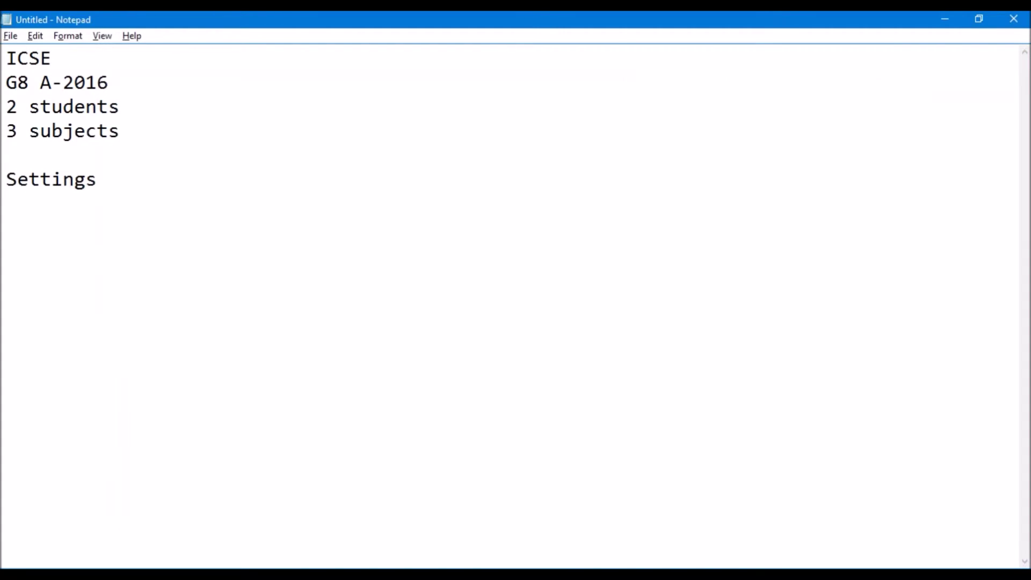
key("alt+Tab")
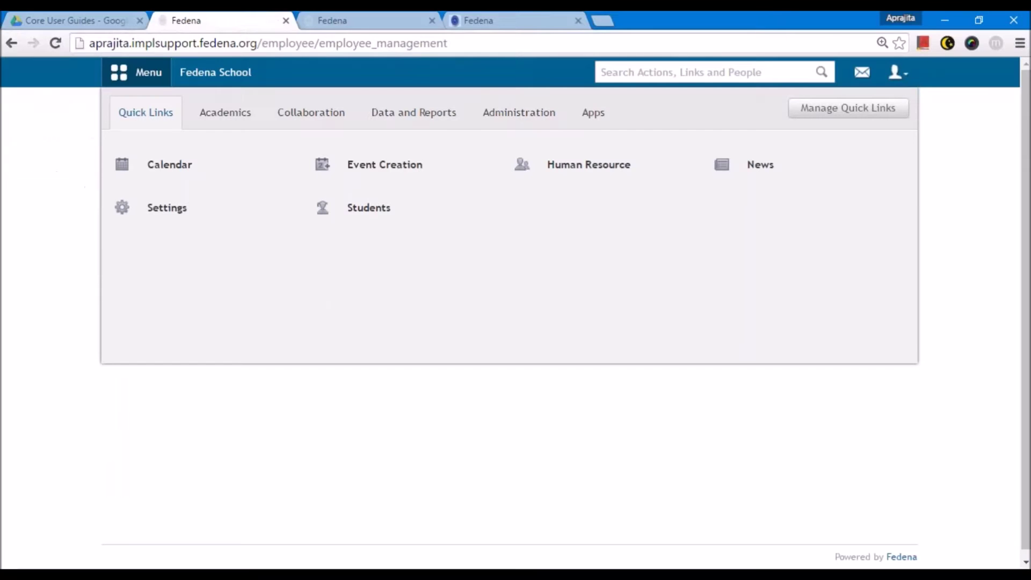
- Open Examination > Settings from the Academics modules
left_click(225, 112)
mouse_move(381, 226)
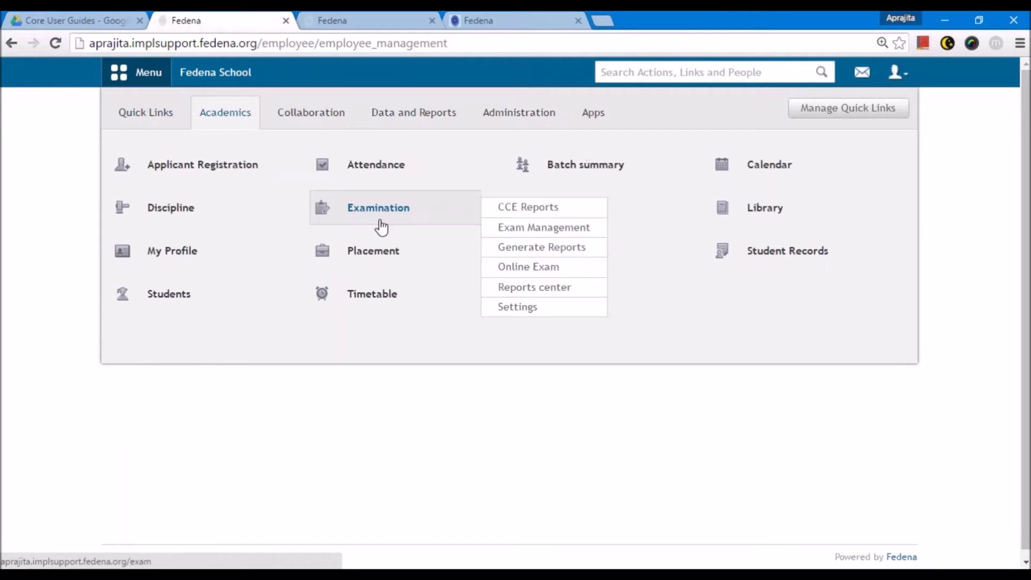
left_click(532, 307)
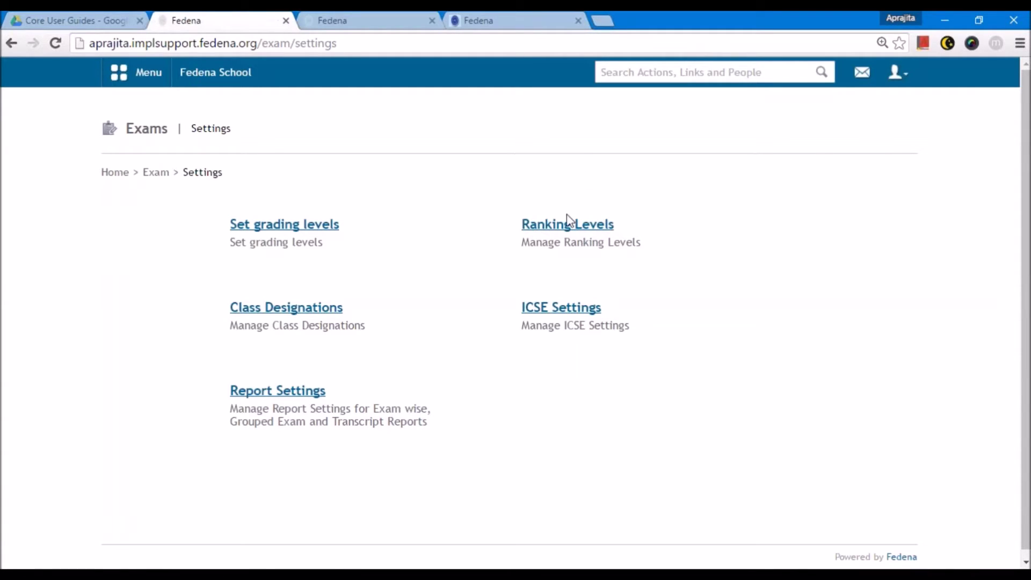
- Open grading levels and switch the batch from Common to G8 - A 2016
left_click(271, 224)
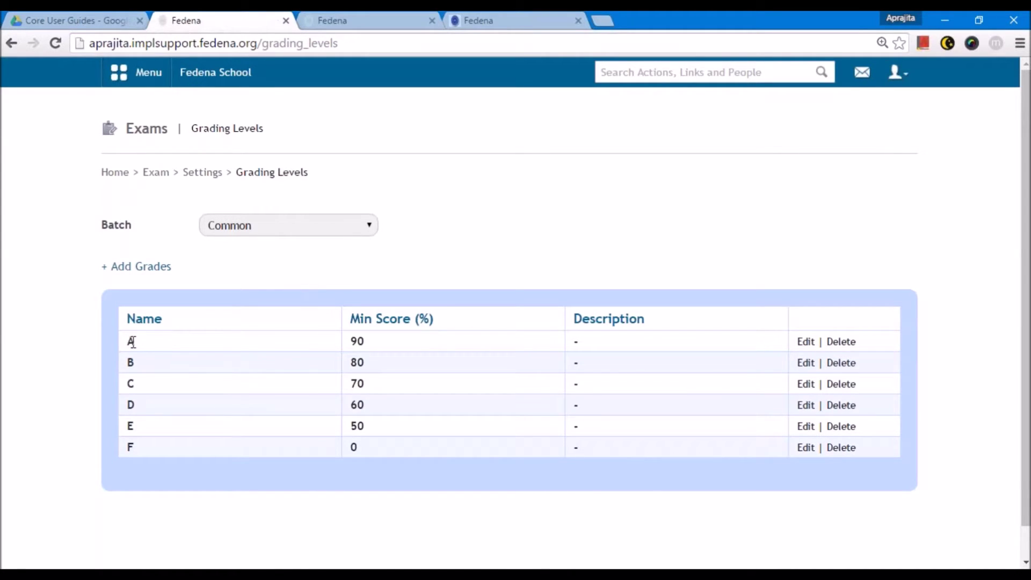
double_click(351, 344)
left_click(587, 346)
left_click(256, 230)
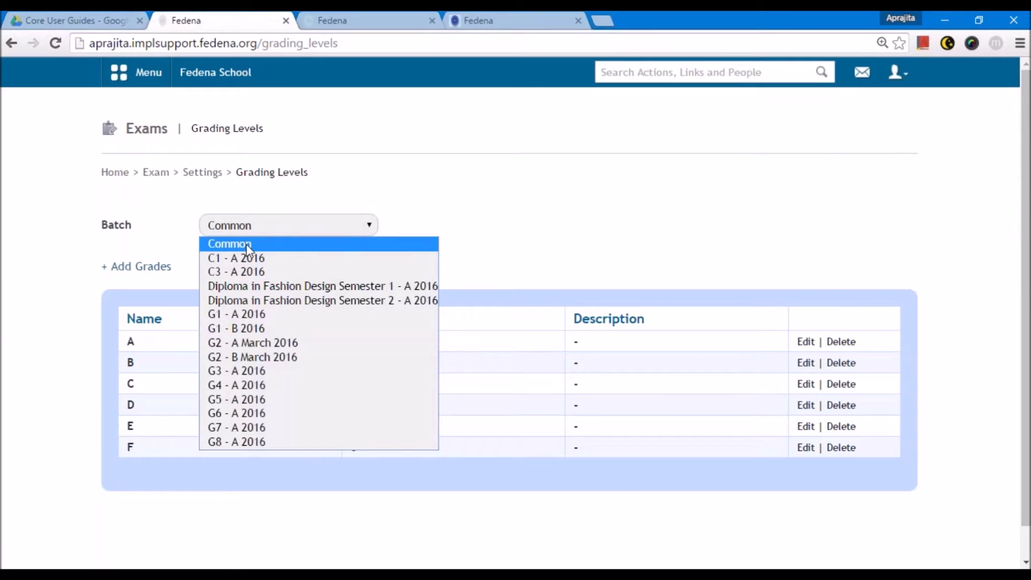
left_click(249, 249)
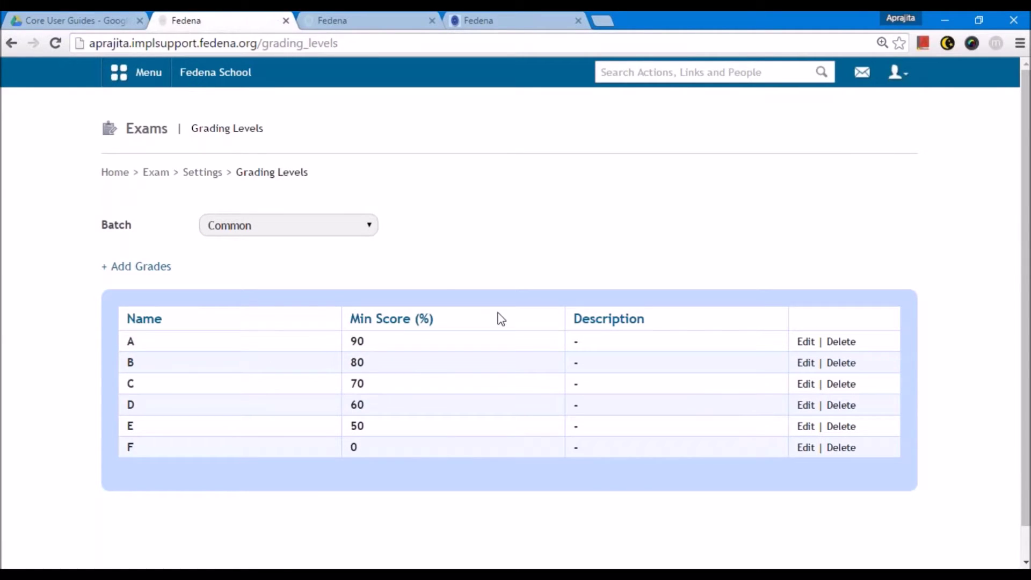
left_click(275, 232)
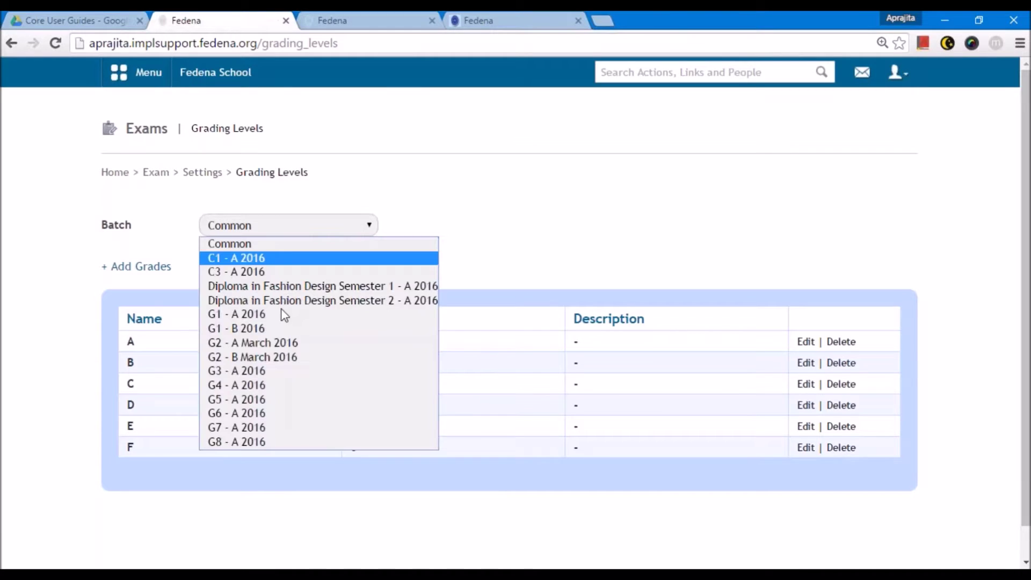
left_click(261, 447)
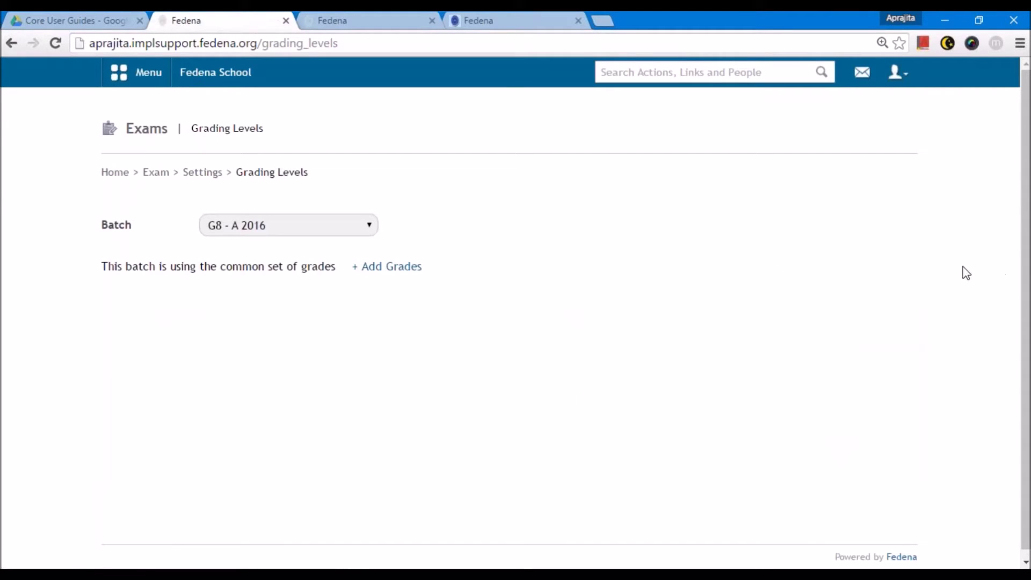
- Add grading levels A1 (minimum 91) and A2 (minimum 81) for batch G8 - A 2016
left_click(387, 266)
left_click(438, 177)
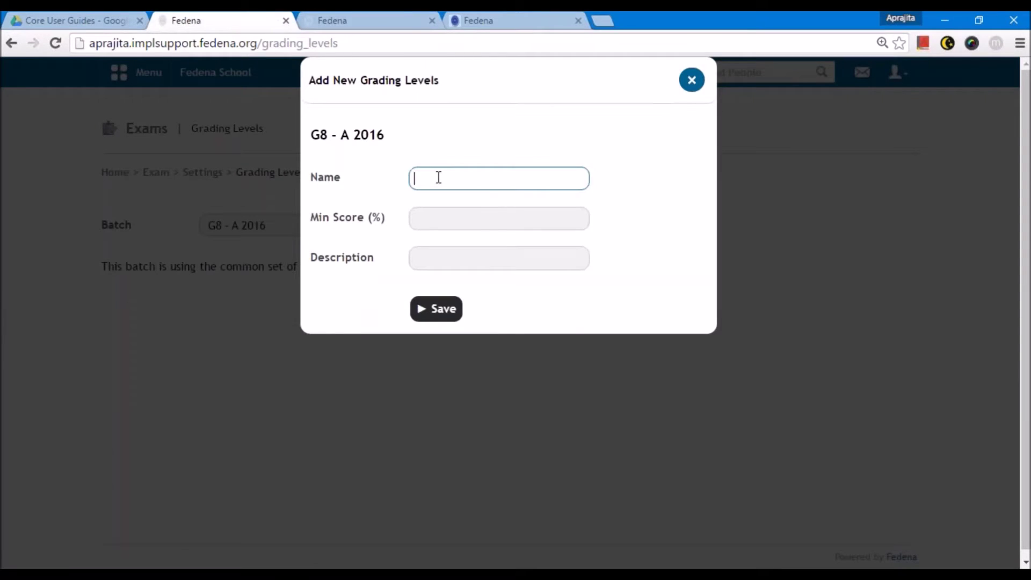
type("A1")
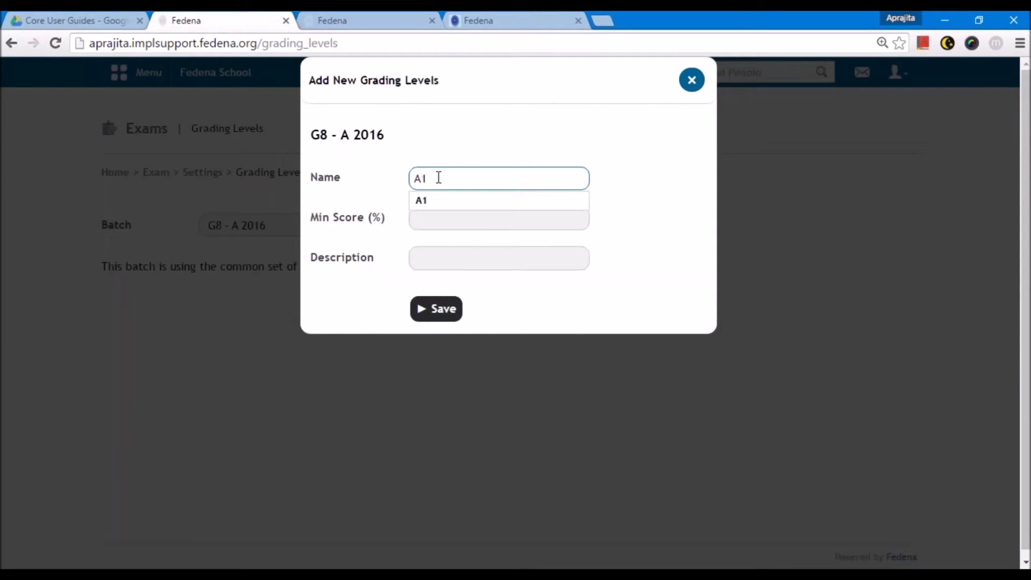
key("Tab")
type("91")
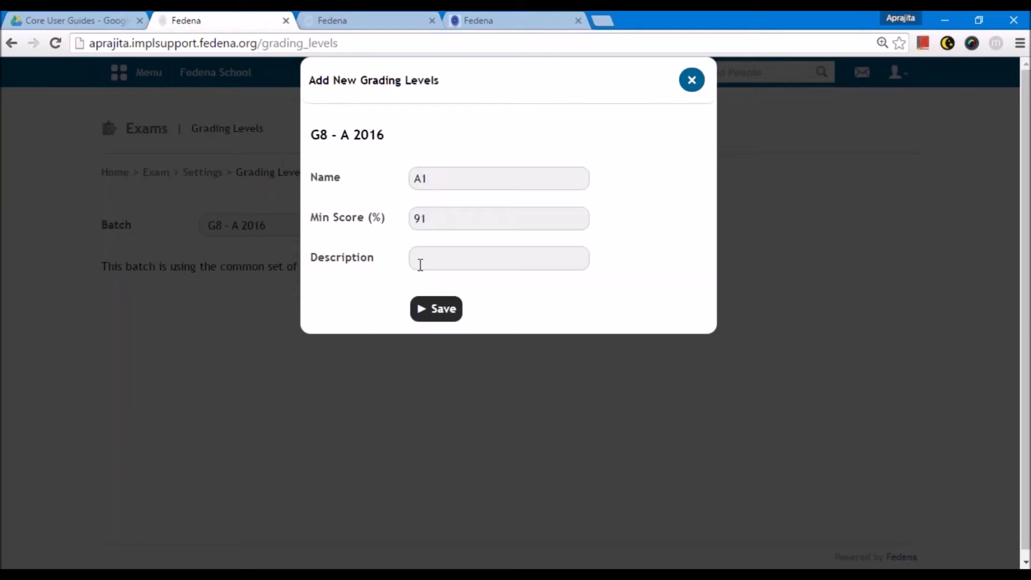
left_click(419, 263)
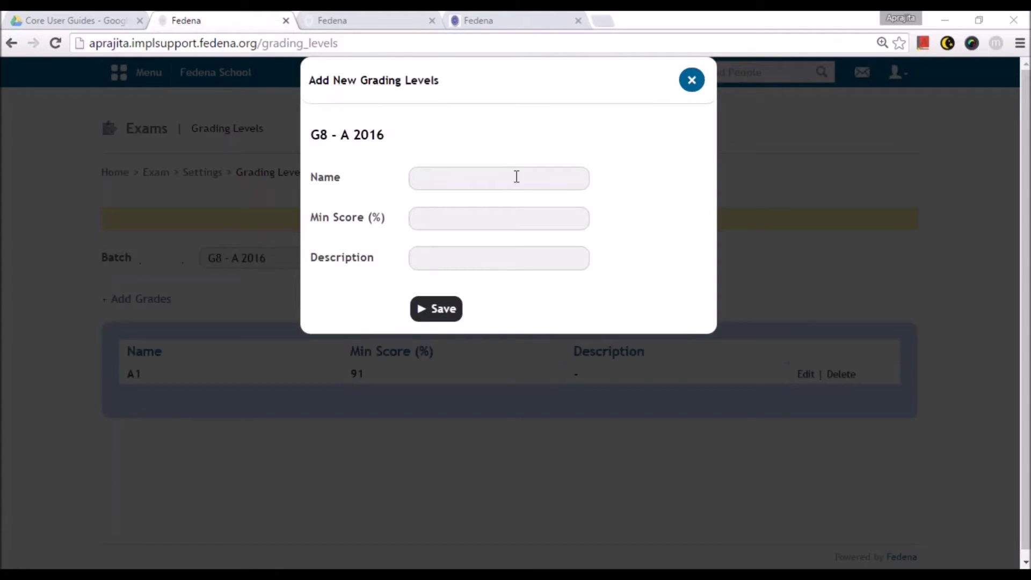
left_click(517, 176)
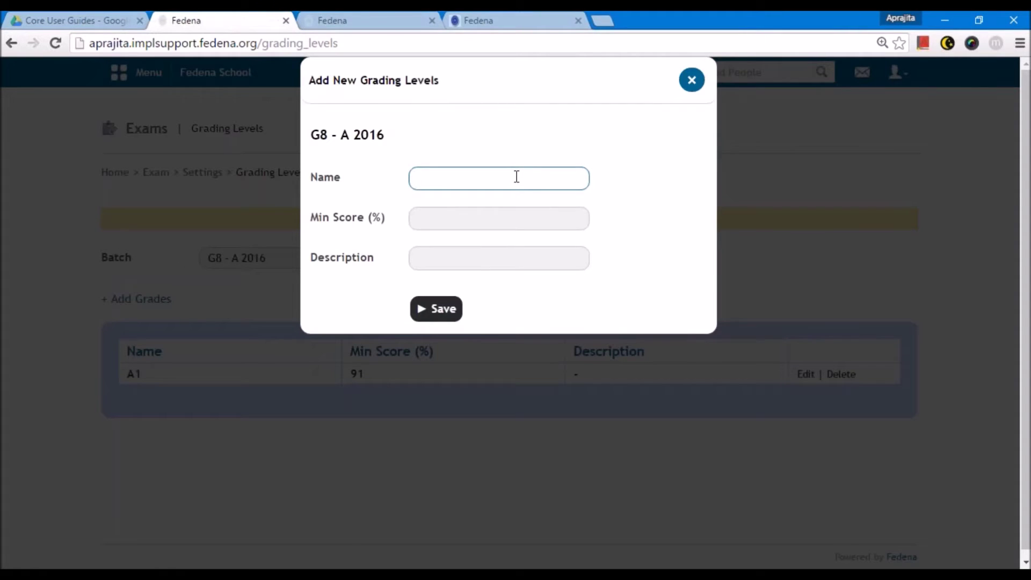
type("A")
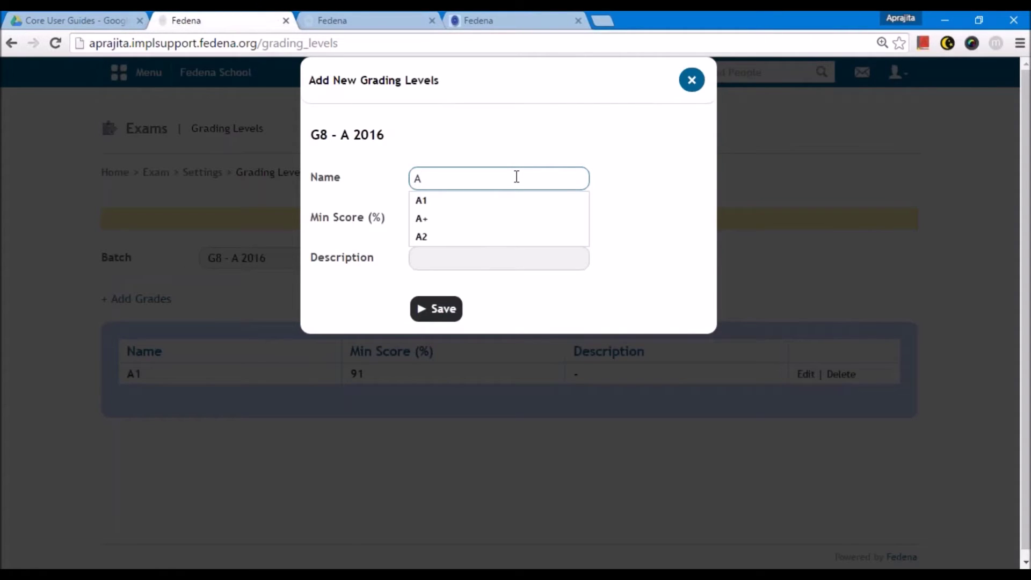
type("2")
key("Tab")
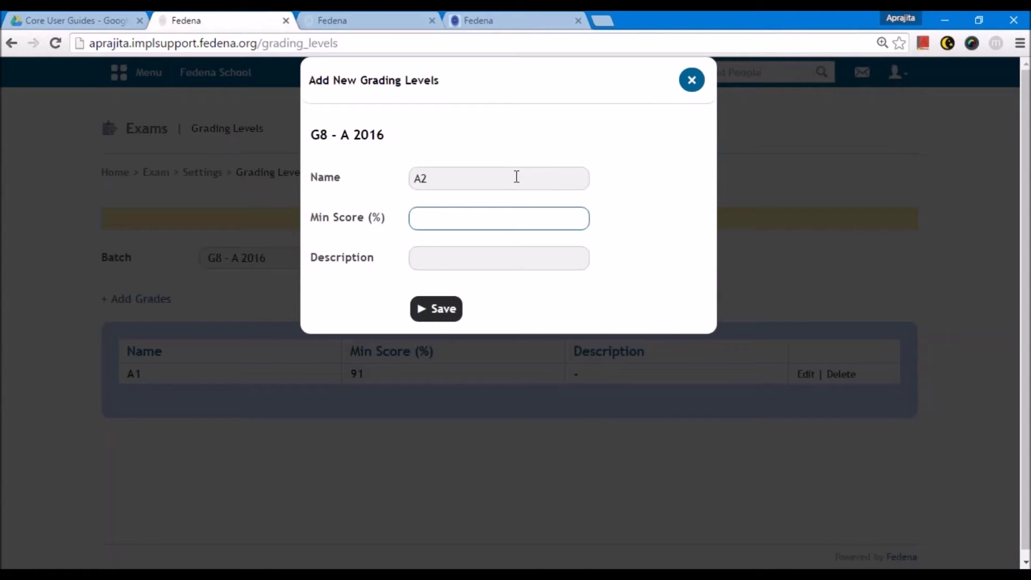
type("81")
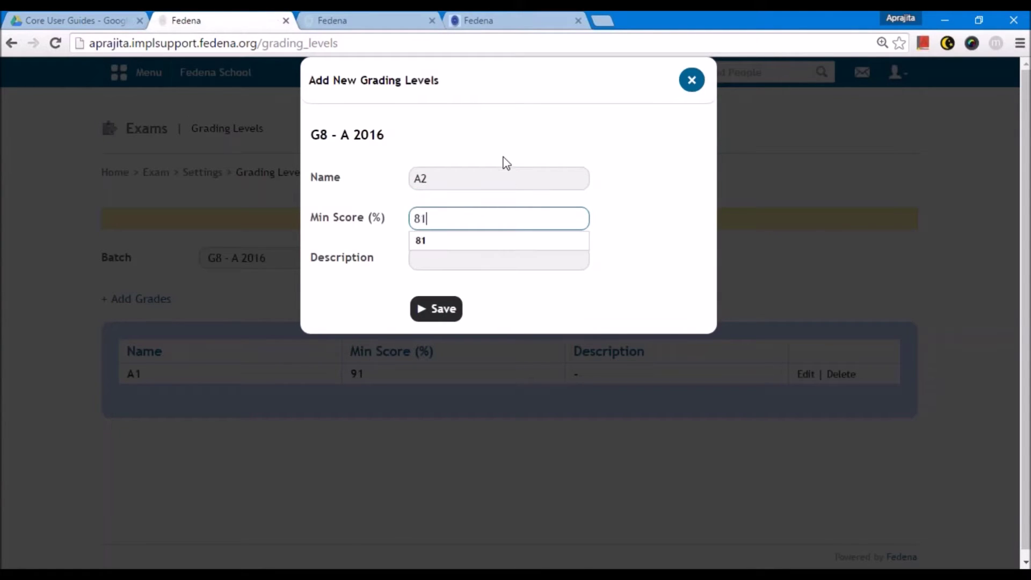
left_click(446, 314)
- Add the lower grading levels, from B1 at 71 down to E2 at 0
left_click(161, 300)
type("B1")
left_click(432, 215)
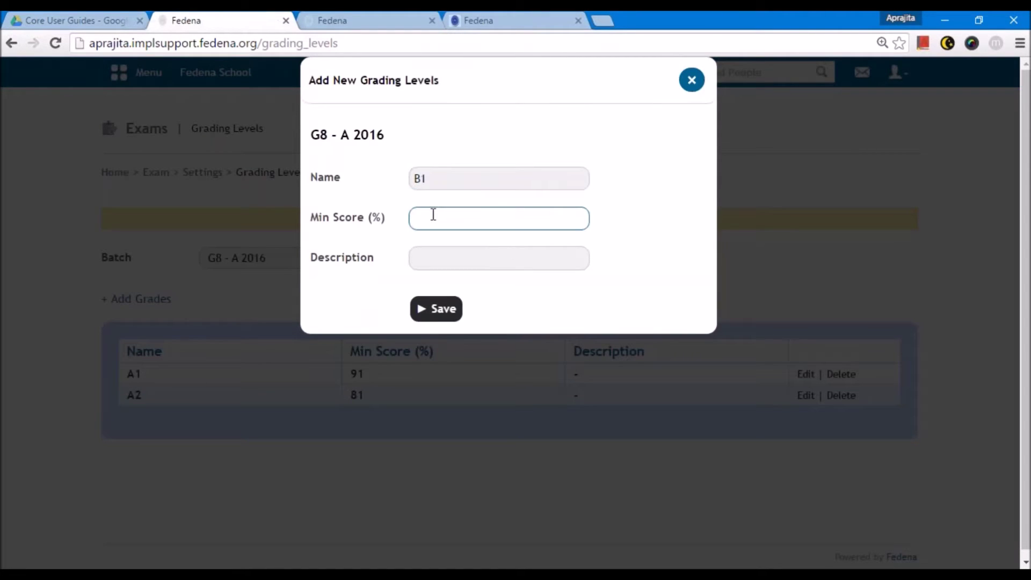
type("71")
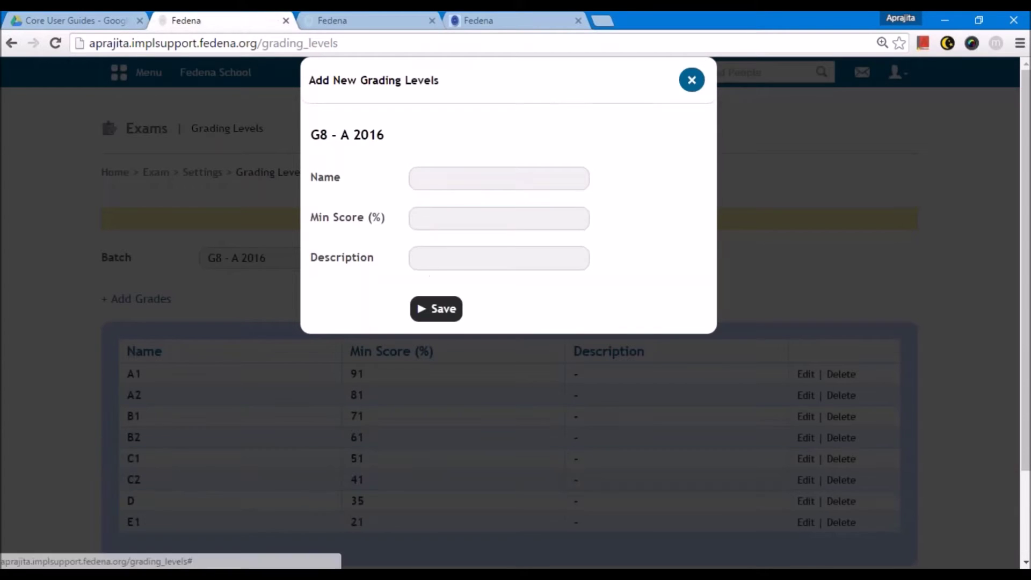
left_click(426, 178)
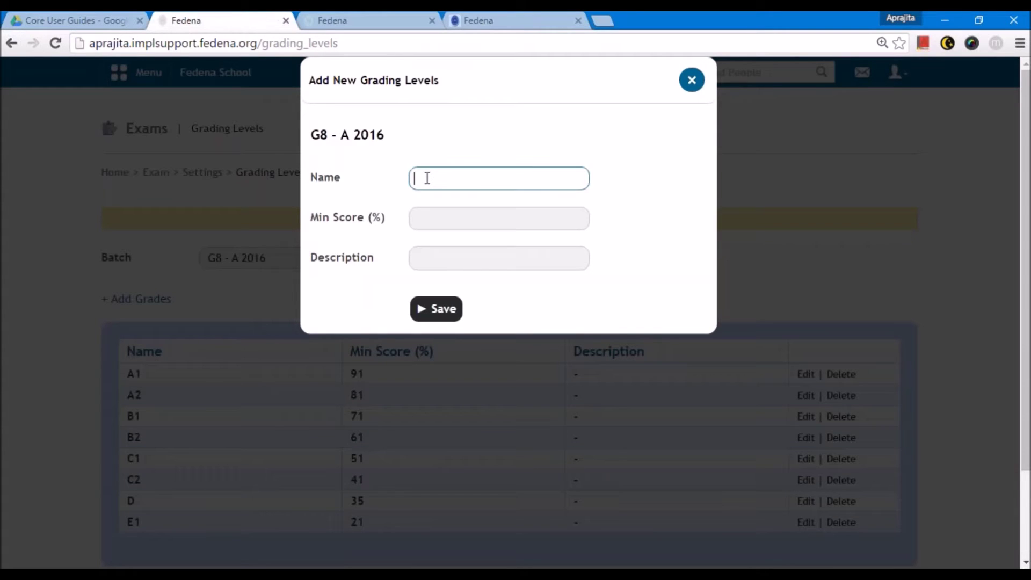
type("E2")
left_click(440, 221)
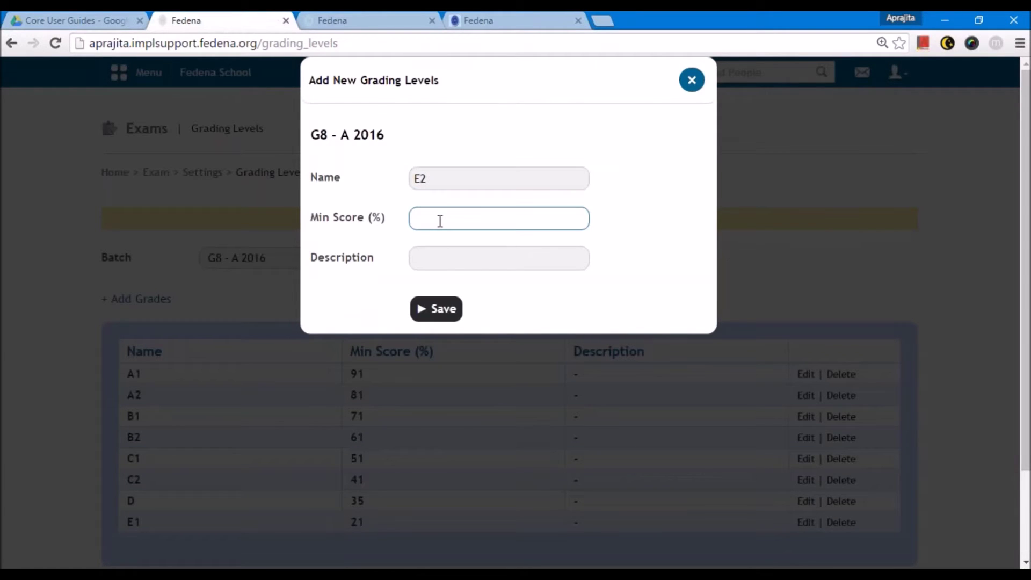
type("0")
left_click(423, 266)
key("Tab")
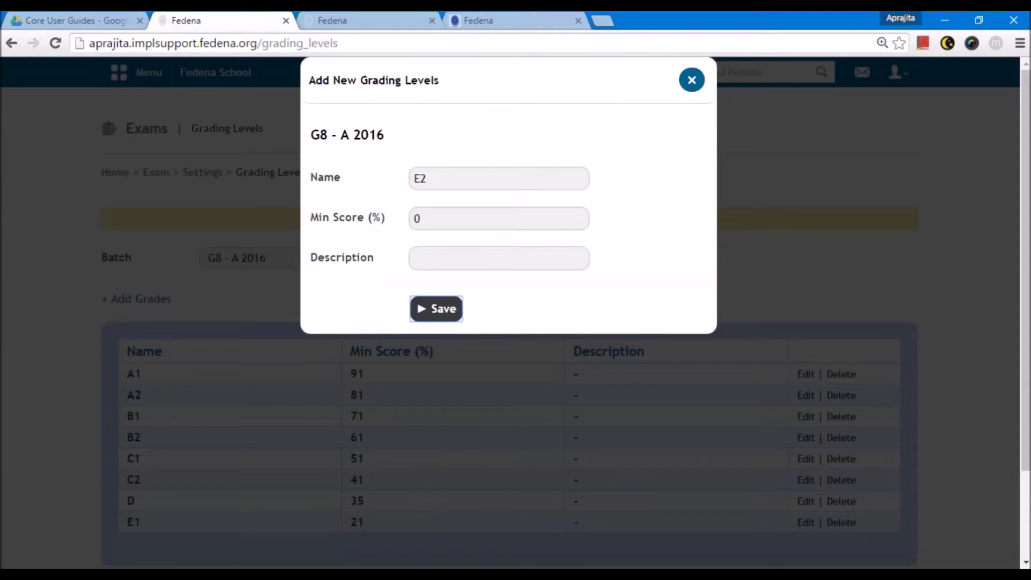
key("Return")
scroll(434, 438, "down", 3)
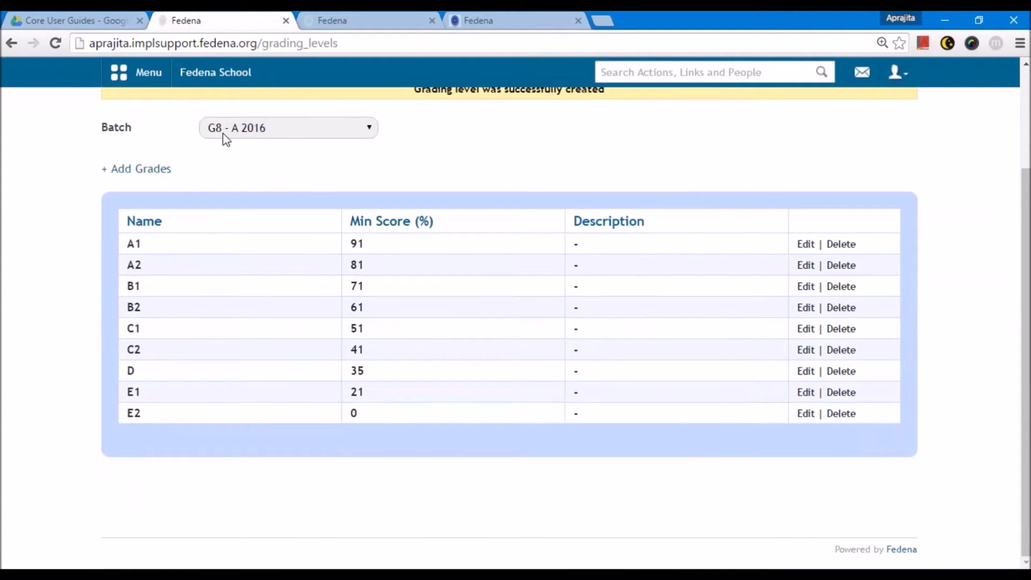
scroll(288, 267, "up", 2)
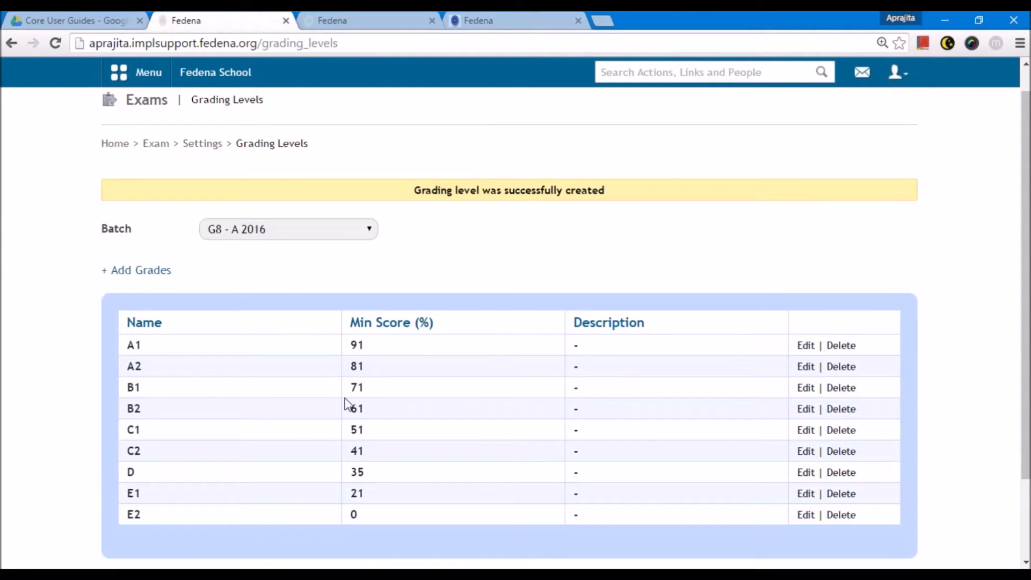
left_click(275, 236)
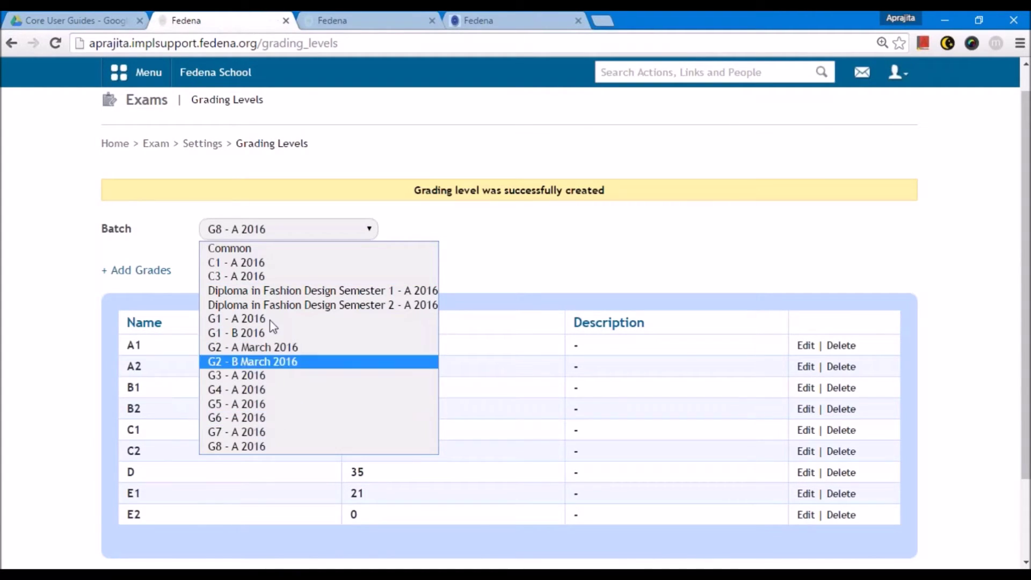
- Check the Common batch's grades (A 90 through F 0), then go back to Exam Settings
left_click(275, 259)
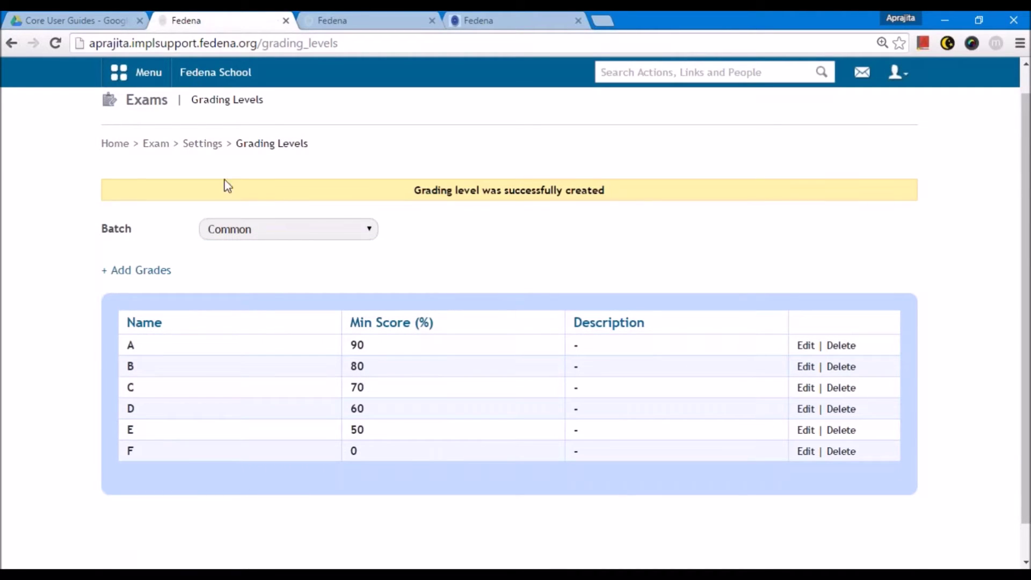
left_click(202, 143)
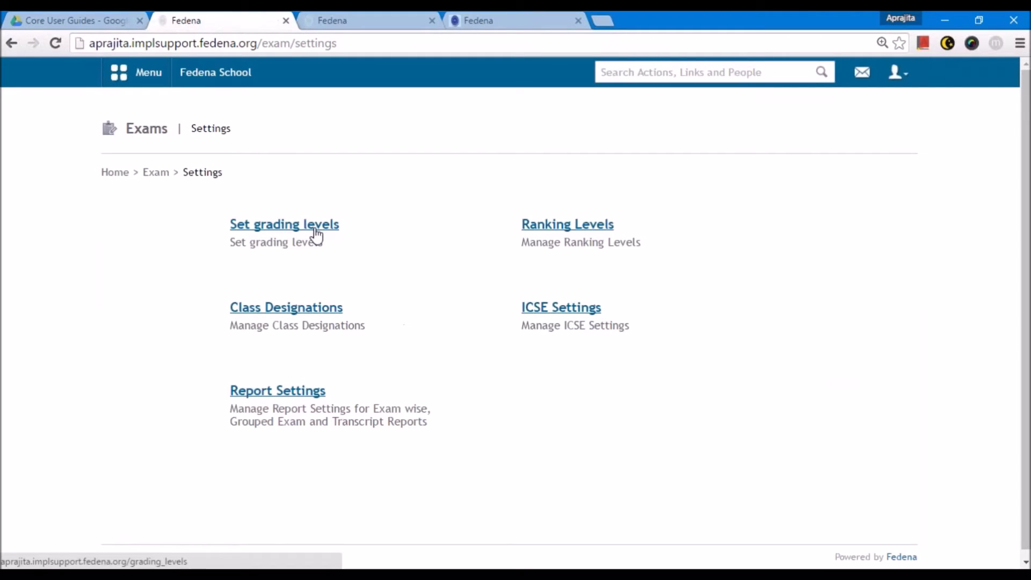
- Go to ICSE Settings and bring up the ICSE Exam Categories list
left_click(572, 309)
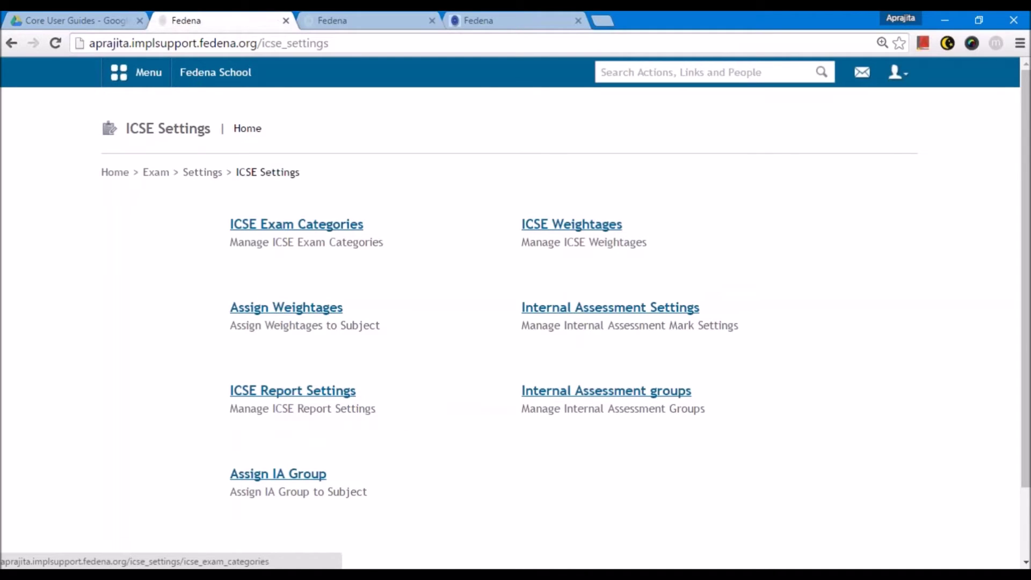
left_click(297, 224)
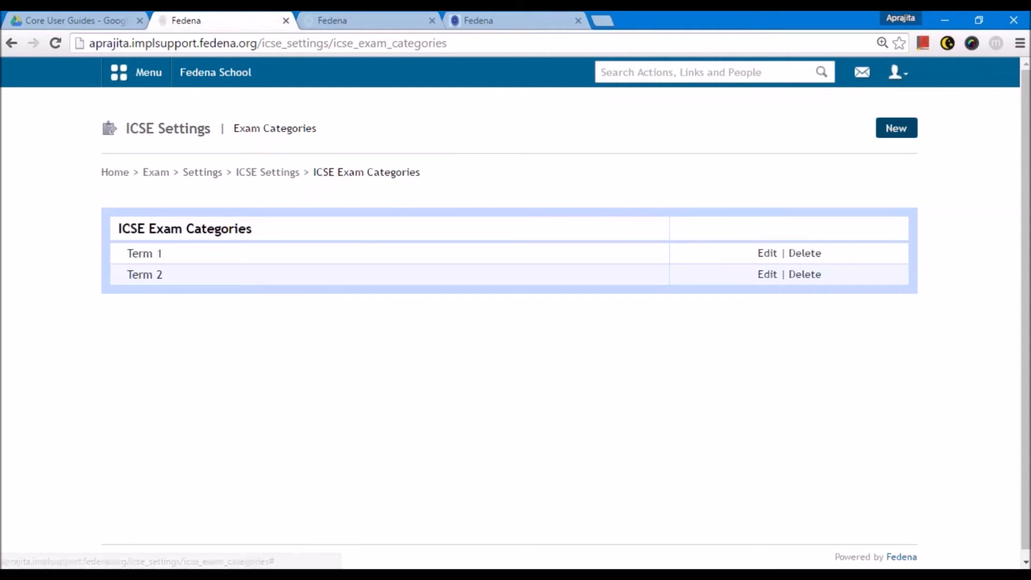
- Update the Term 1 exam category with Detailed Student Report kept at Yes
left_click(757, 257)
left_click_drag(544, 153, 483, 170)
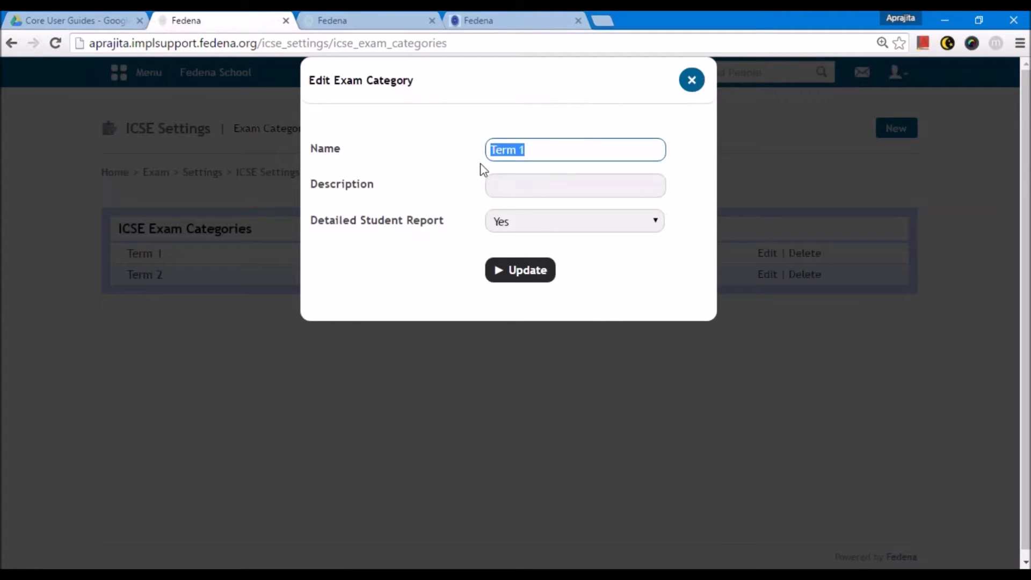
left_click(526, 187)
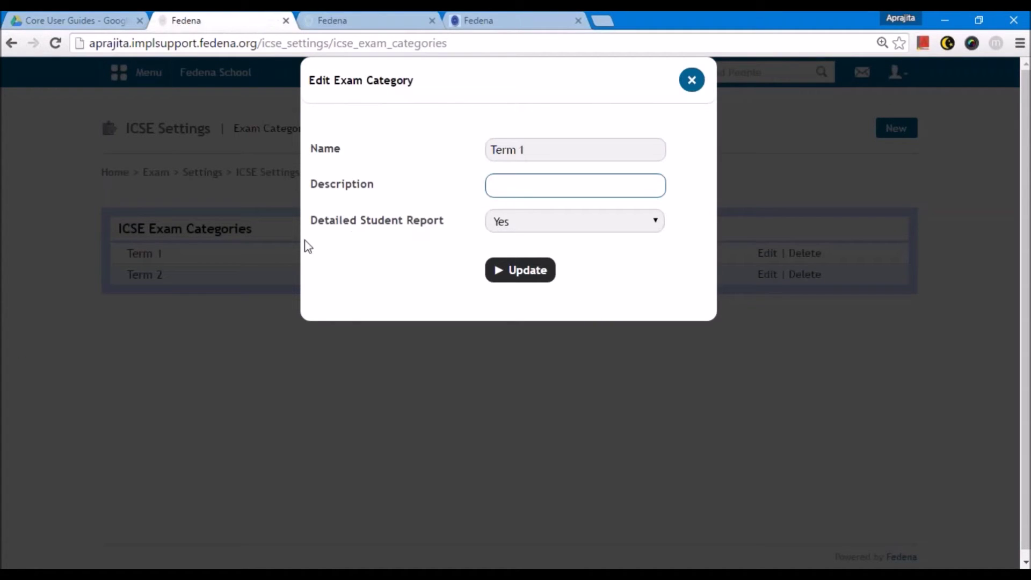
left_click(525, 223)
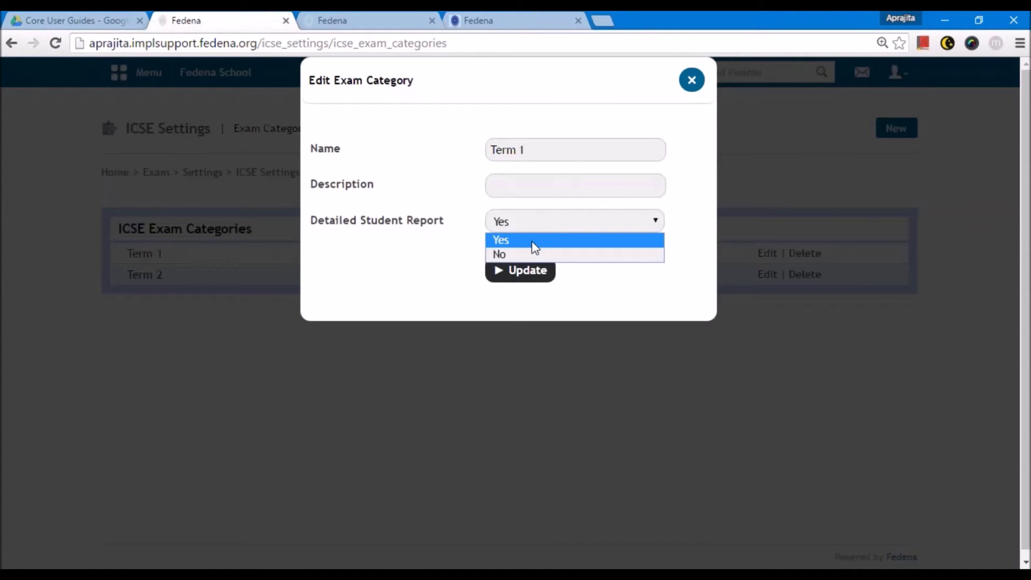
left_click(582, 242)
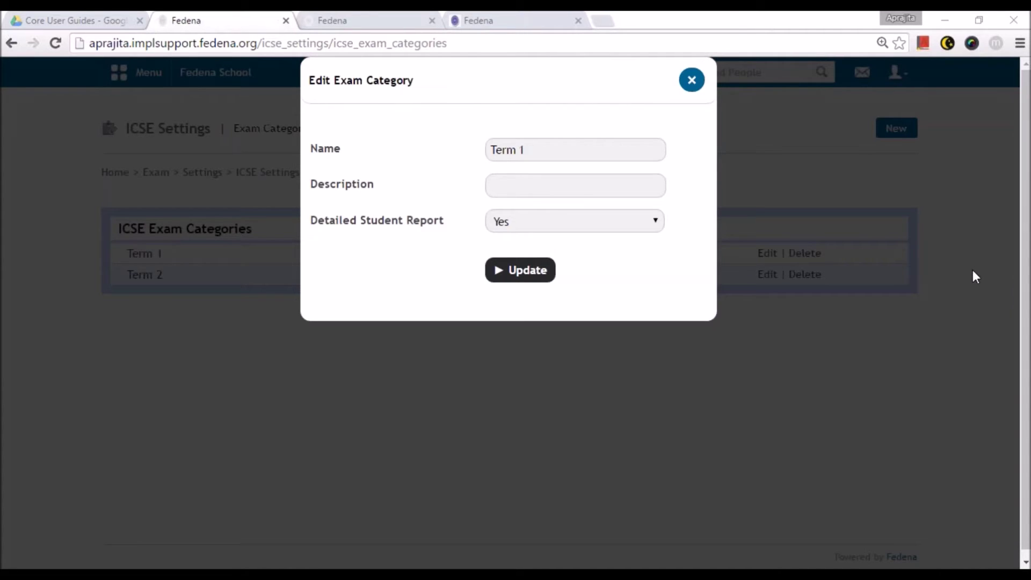
left_click(515, 273)
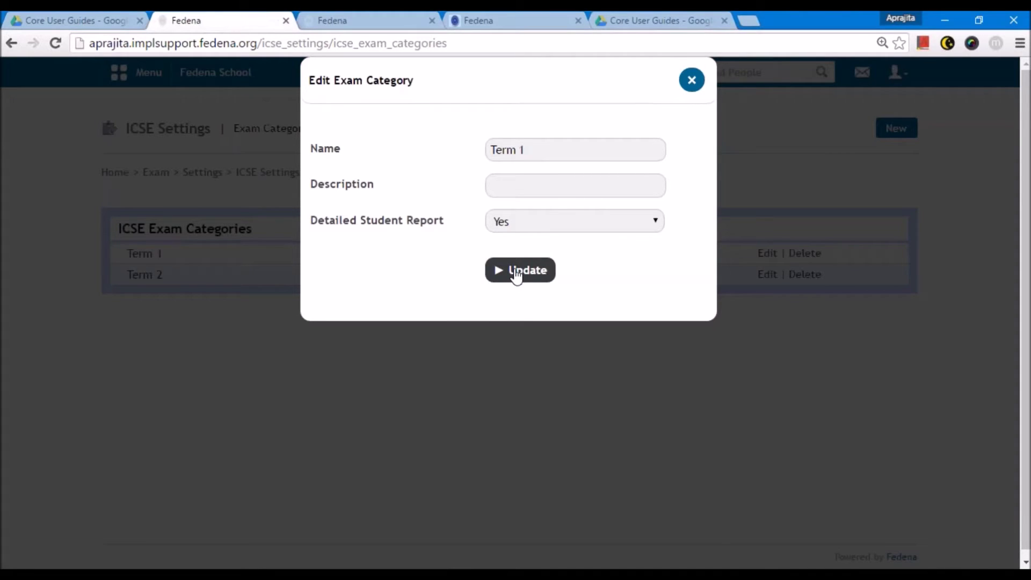
left_click(518, 277)
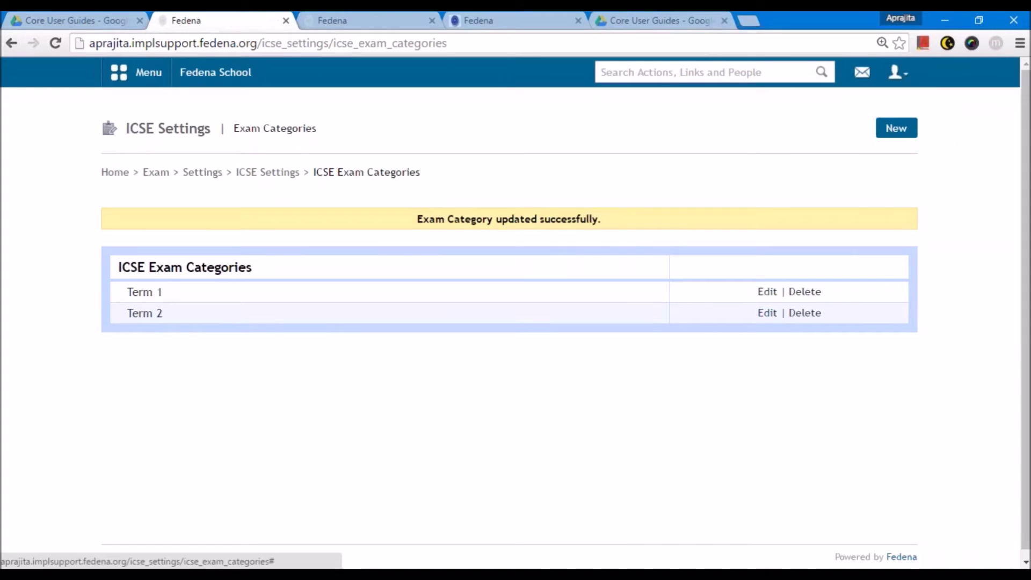
- Leave Term 2 unchanged and go to the ICSE Weightages page
left_click(766, 312)
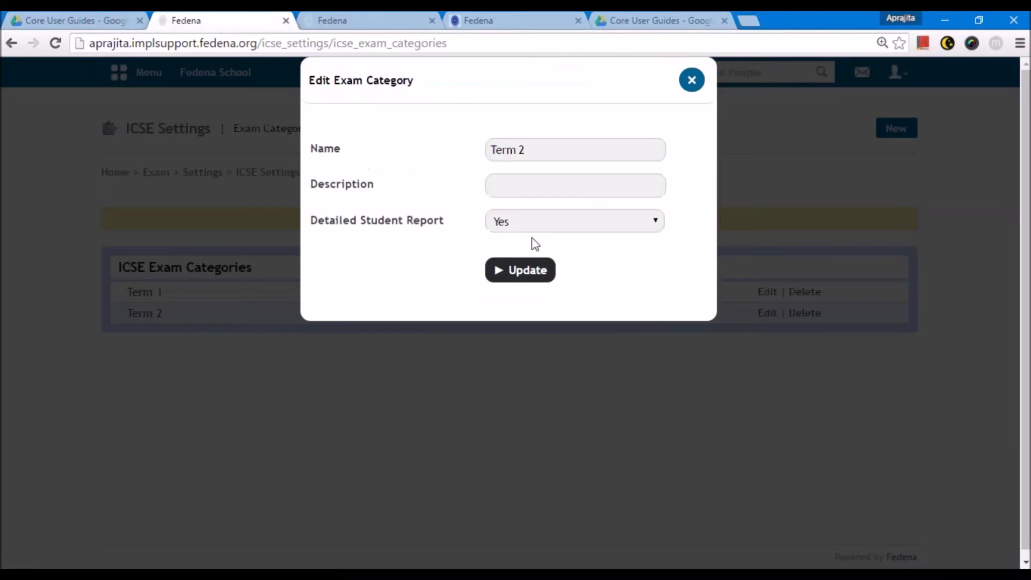
left_click(692, 81)
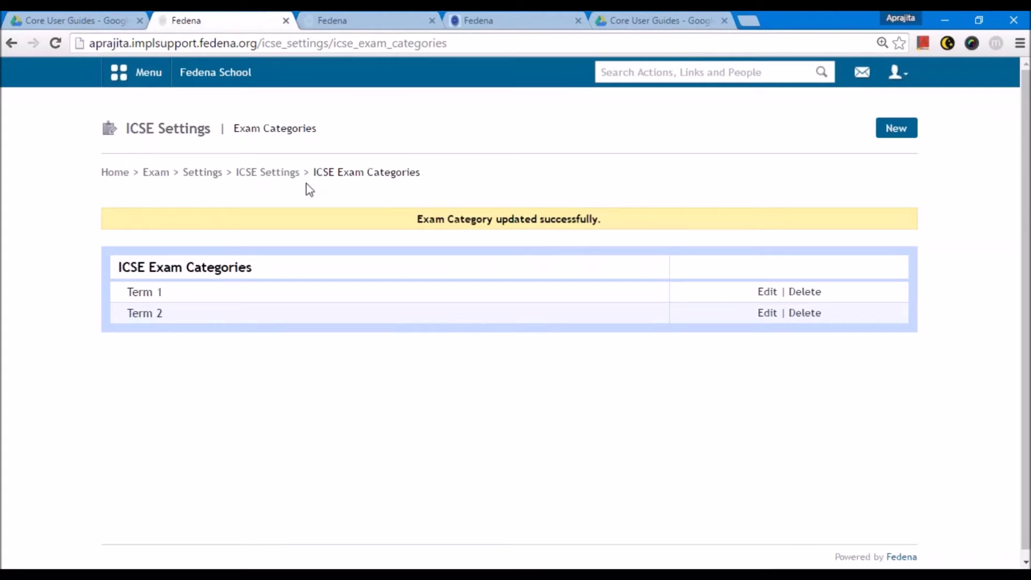
left_click(267, 171)
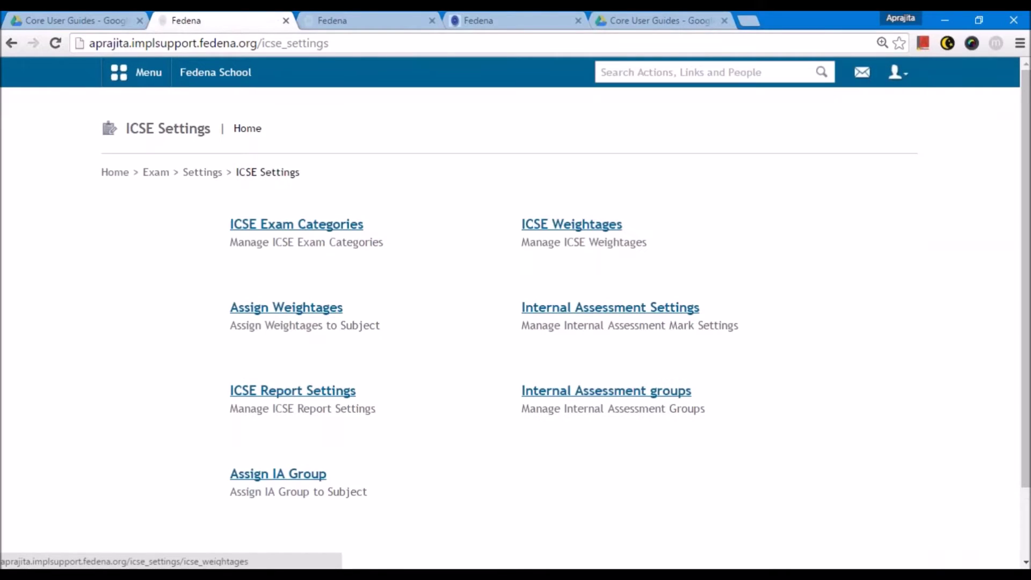
left_click(572, 224)
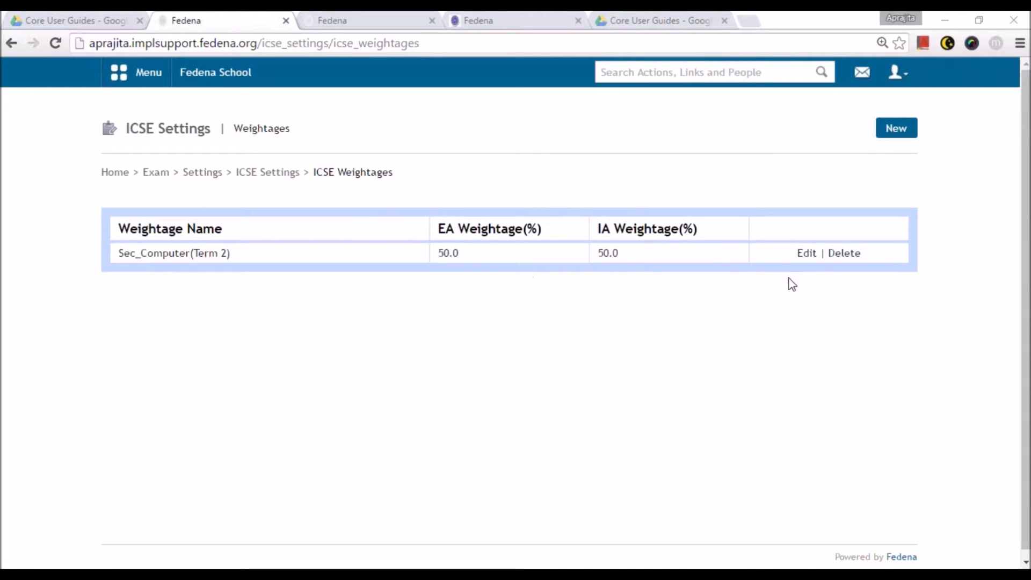
- Start a new weightage from the ICSE Weightages page
left_click(909, 128)
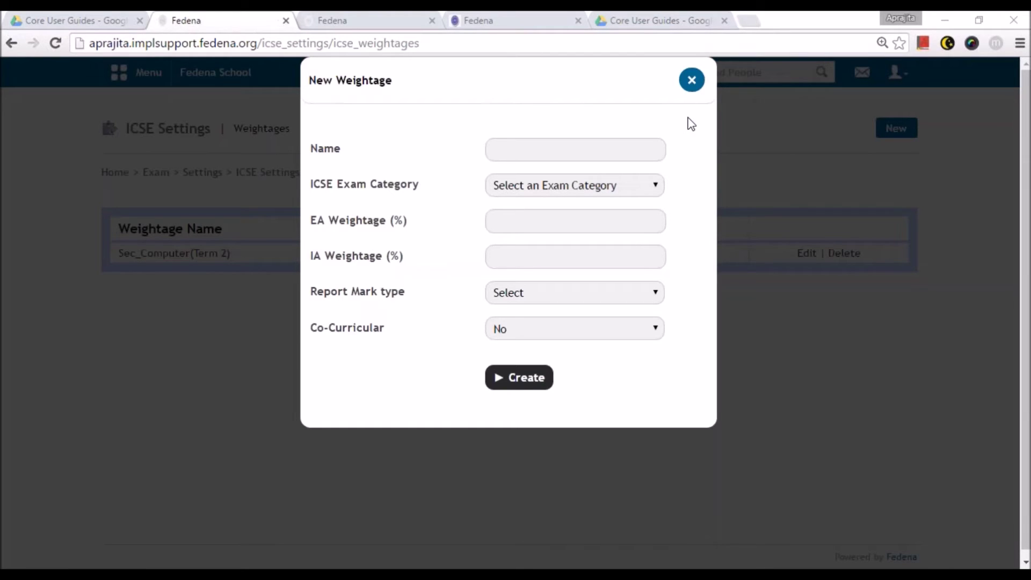
- Enter name Primary Main Subject, category Term 1, EA 50 and IA 50 in the weightage form
left_click(692, 80)
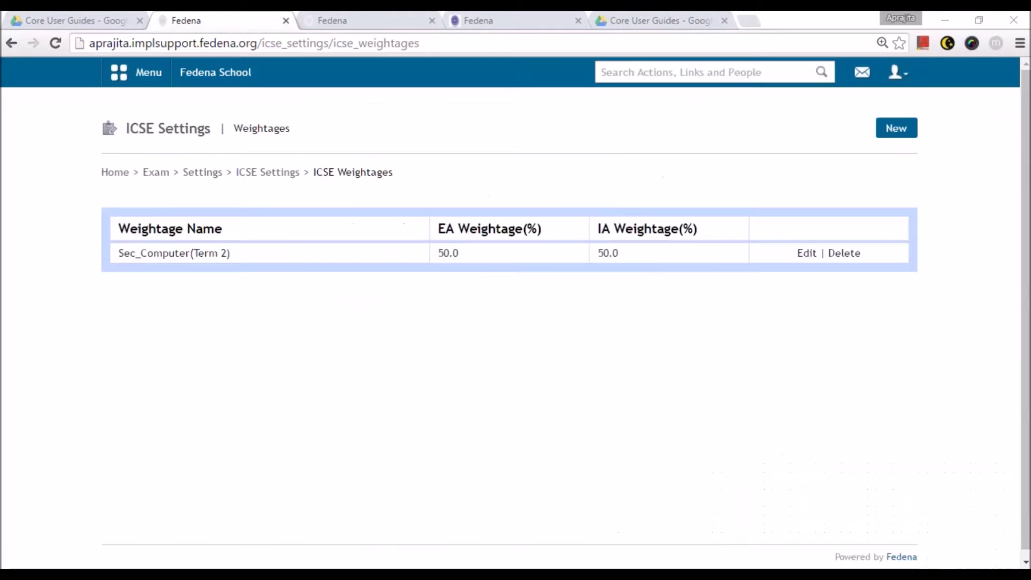
left_click(895, 128)
left_click(540, 157)
type("Primary Main Subject")
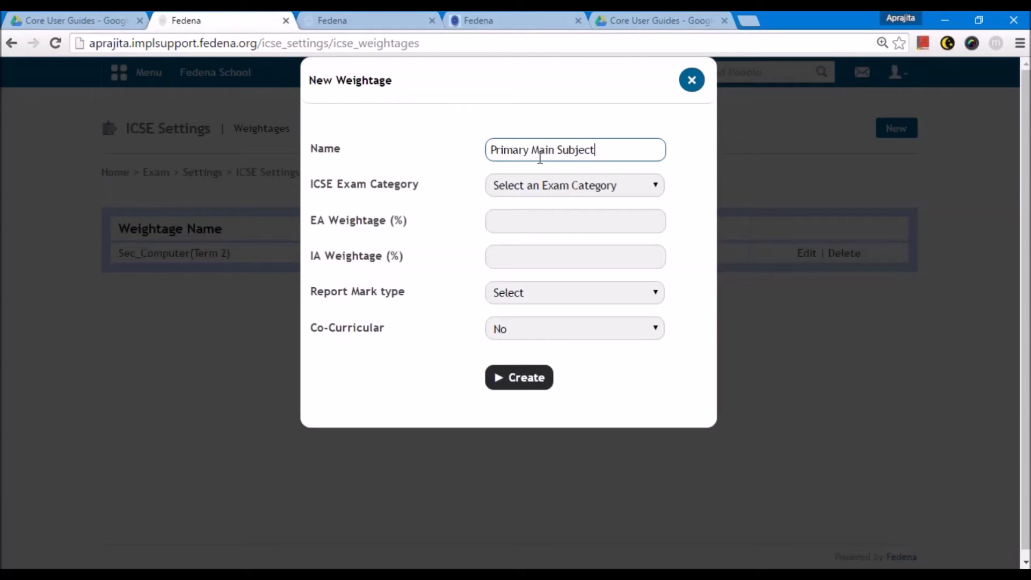
left_click(543, 189)
left_click(527, 219)
left_click(528, 221)
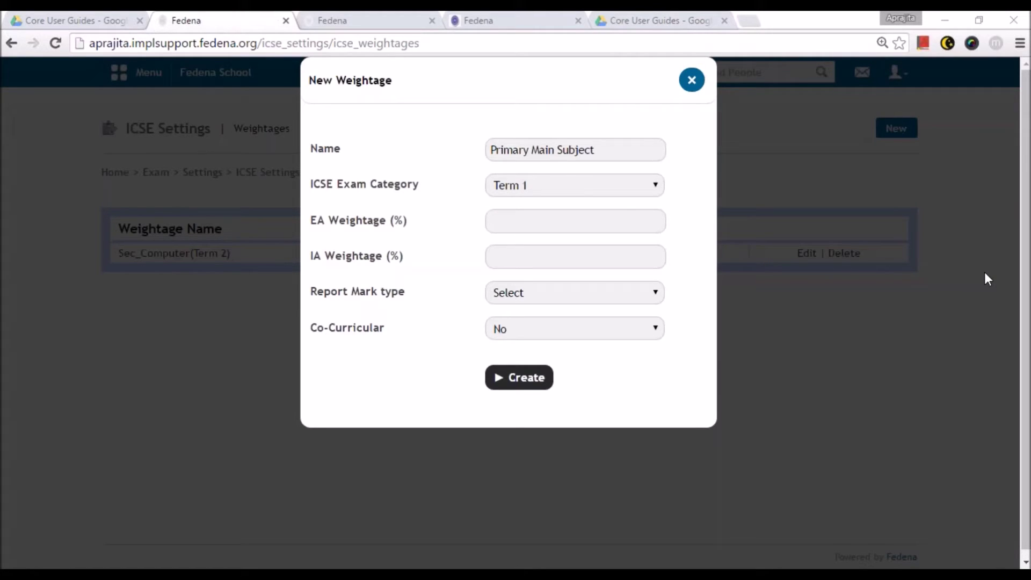
left_click(490, 220)
type("50")
key("Tab")
type("50")
- Choose the Report Mark type and keep Co-Curricular at No for Primary Main Subject (Term 1)
left_click(561, 292)
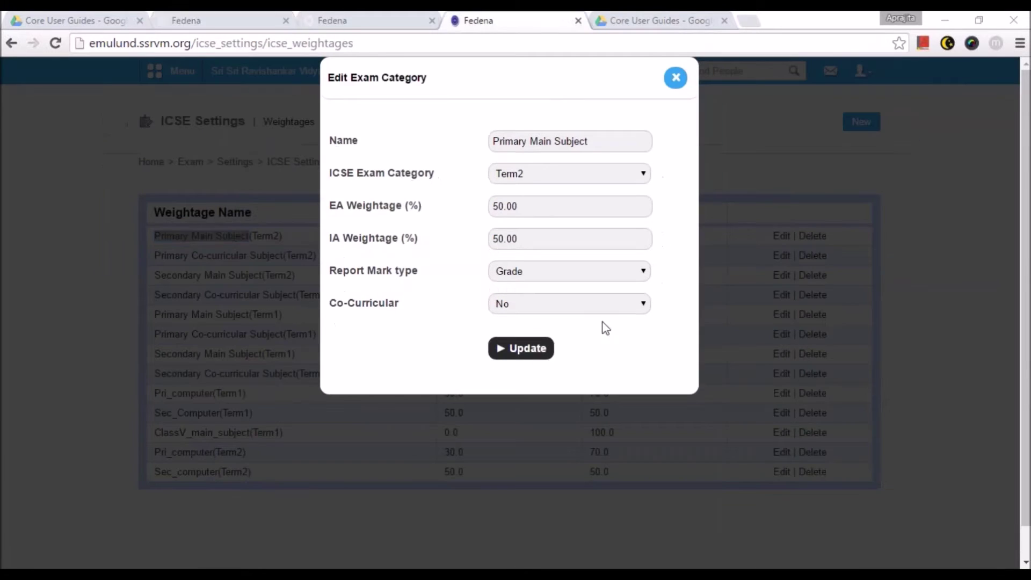
left_click(601, 304)
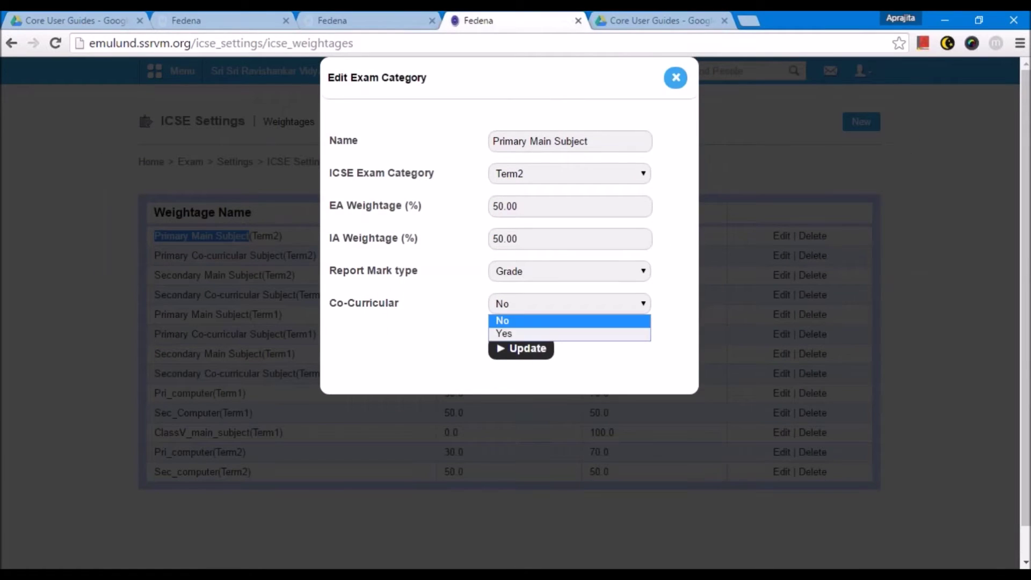
left_click(601, 304)
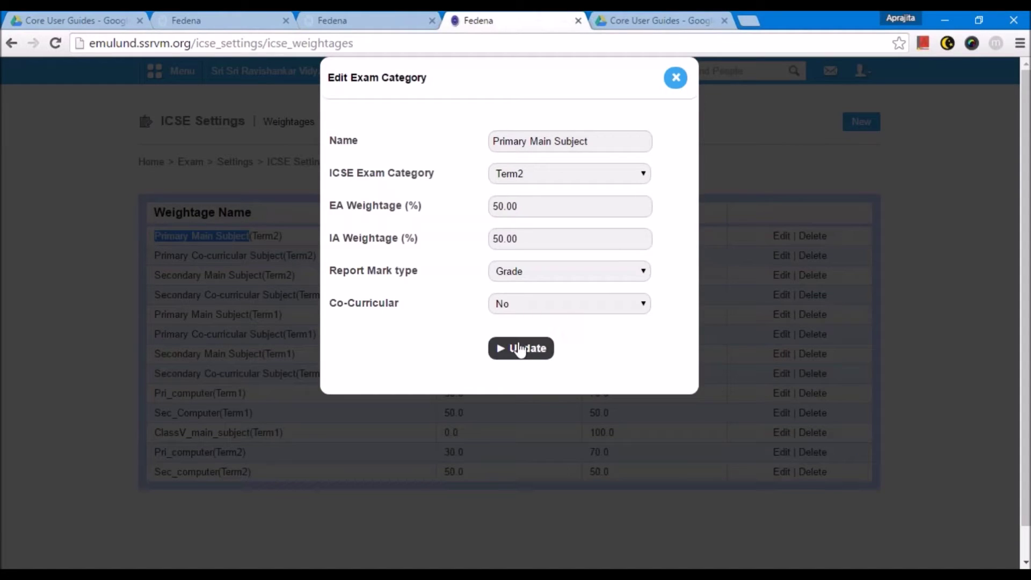
key("alt+Tab")
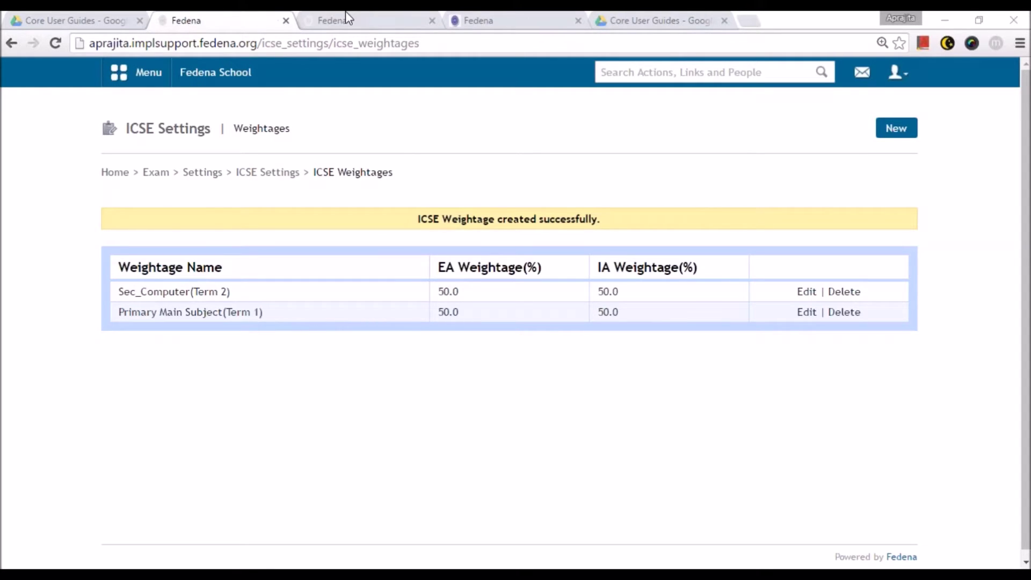
- Start a new weightage named Secondary Main Subject for Term 1 with EA 20 and IA 80
left_click(896, 128)
left_click(506, 150)
key("Down")
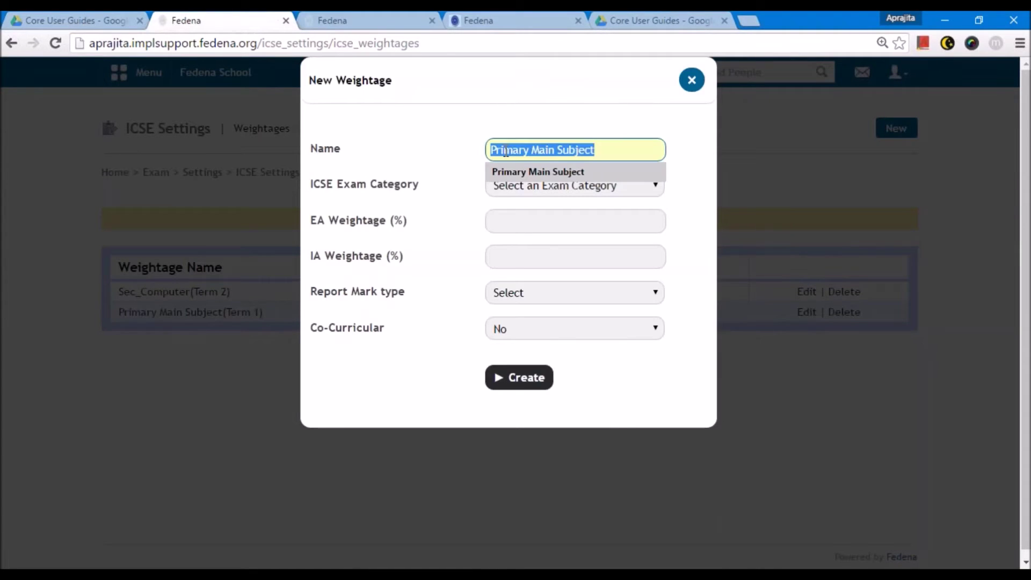
key("Left")
key("Left")
key("Left")
key("Left")
key("Left")
key("Left")
key("Left")
key("Left")
key("Left")
key("Left")
key("Left")
key("Left")
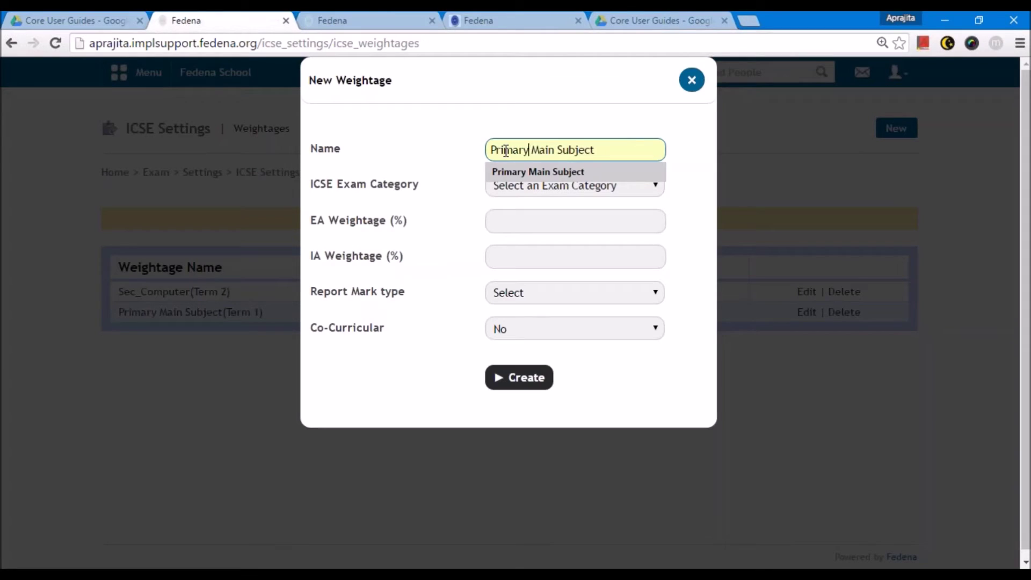
key("BackSpace")
key("BackSpace")
key("BackSpace")
key("BackSpace")
key("BackSpace")
key("BackSpace")
key("BackSpace")
key("BackSpace")
type("Secondary")
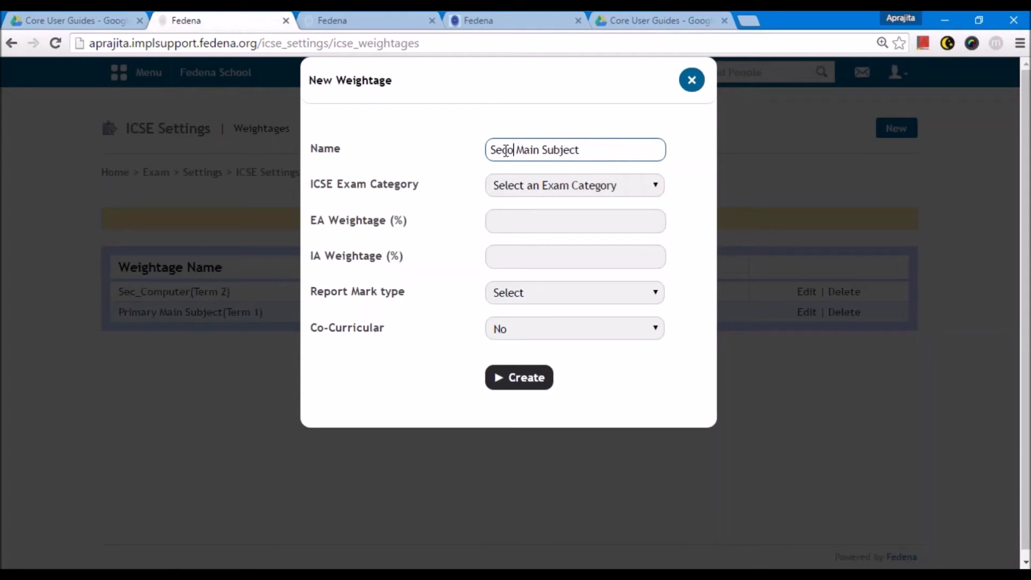
left_click(517, 188)
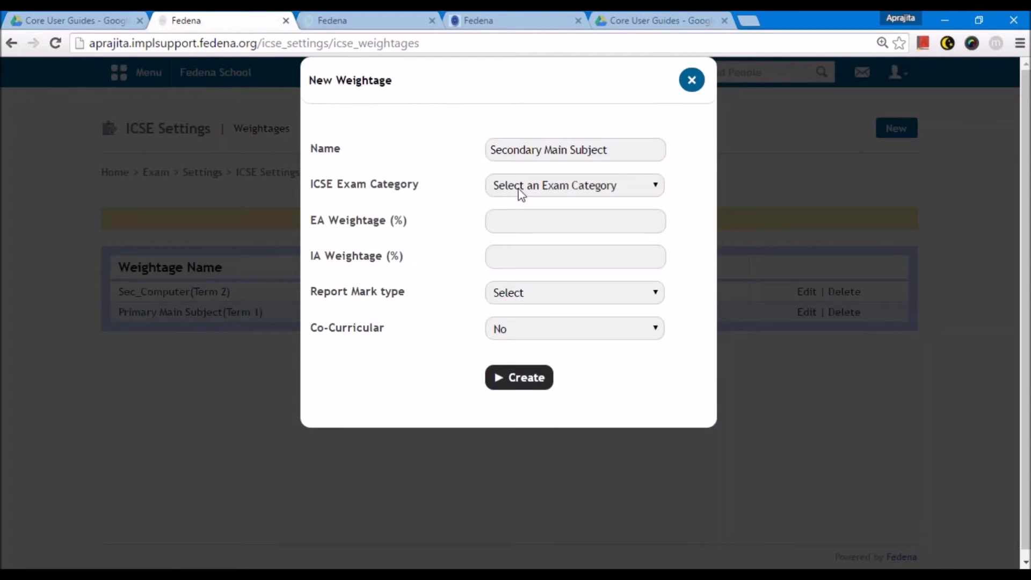
left_click(530, 219)
key("Tab")
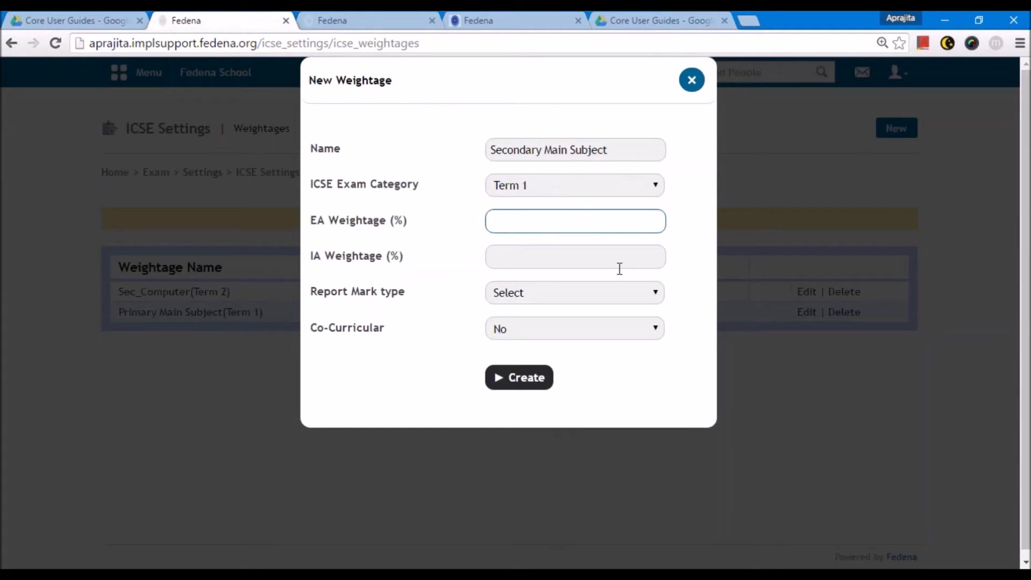
type("20")
left_click(578, 259)
type("80")
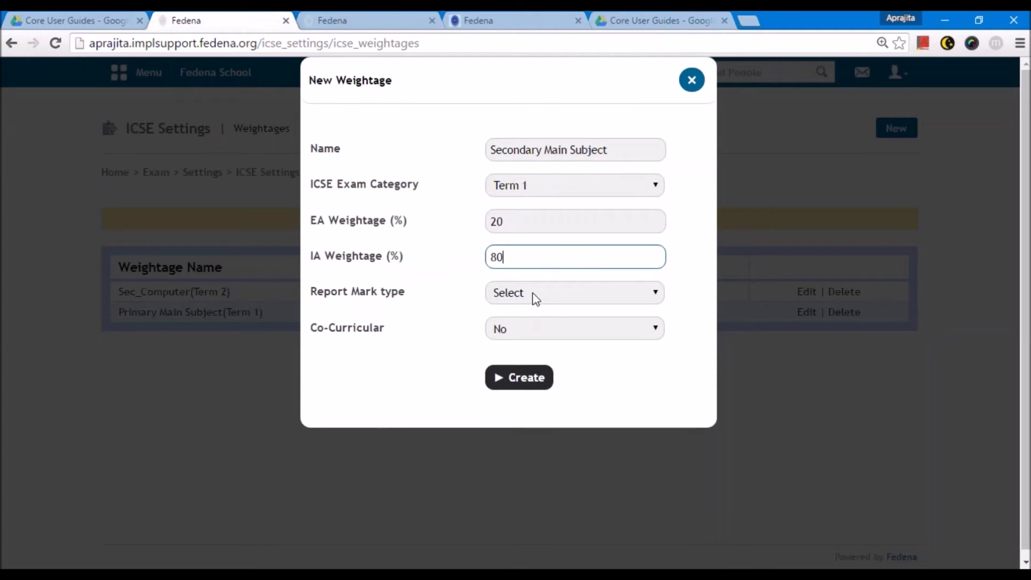
- Report it as Grade and Mark, keep Co-Curricular No, and create the weightage
left_click(531, 295)
left_click(532, 329)
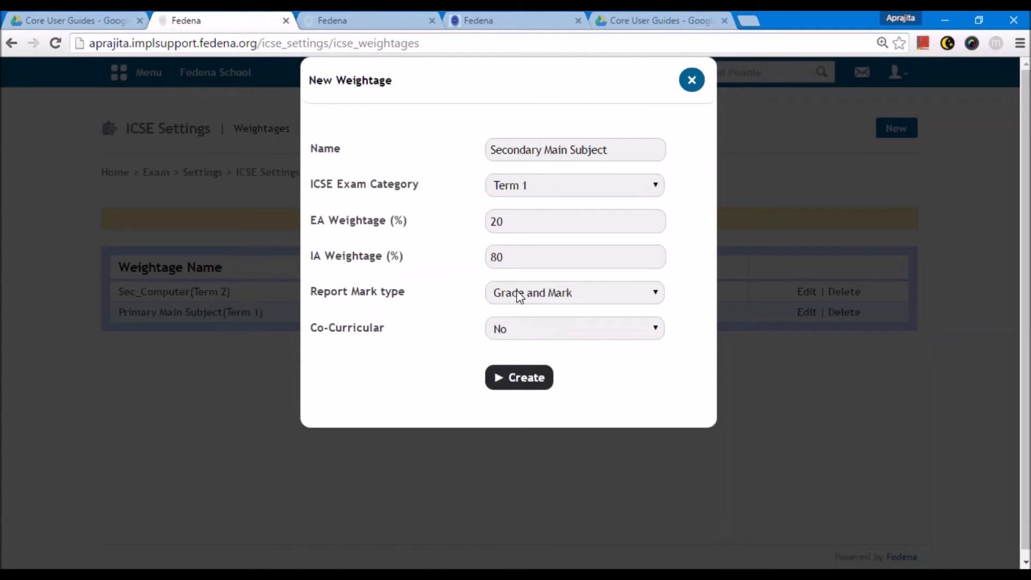
left_click(518, 331)
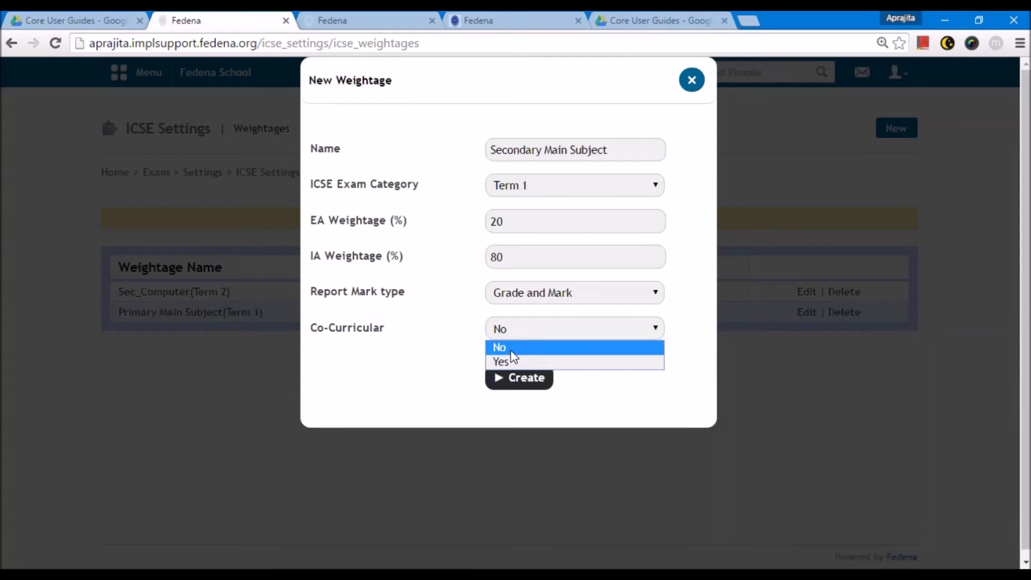
left_click(921, 274)
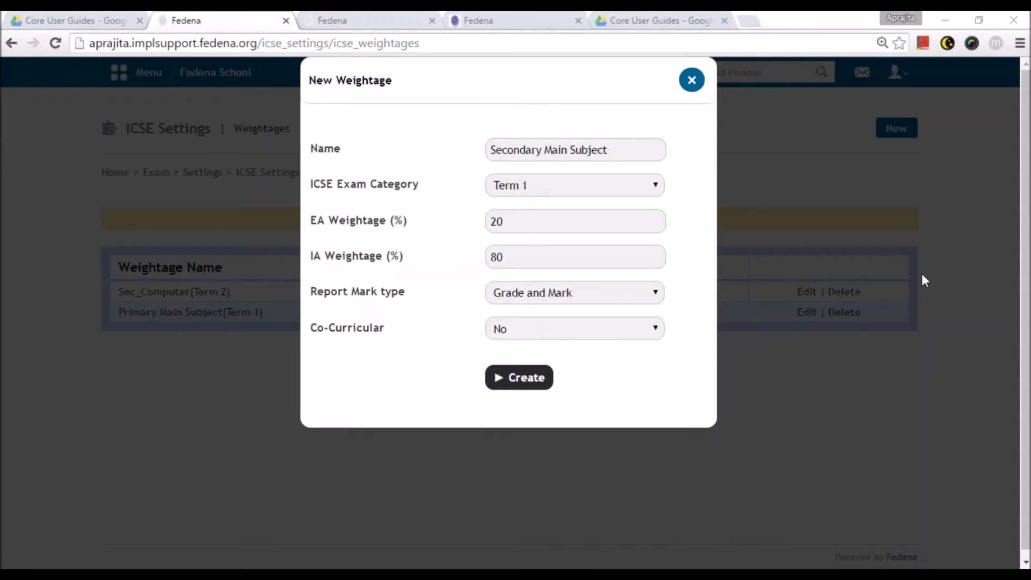
left_click(523, 379)
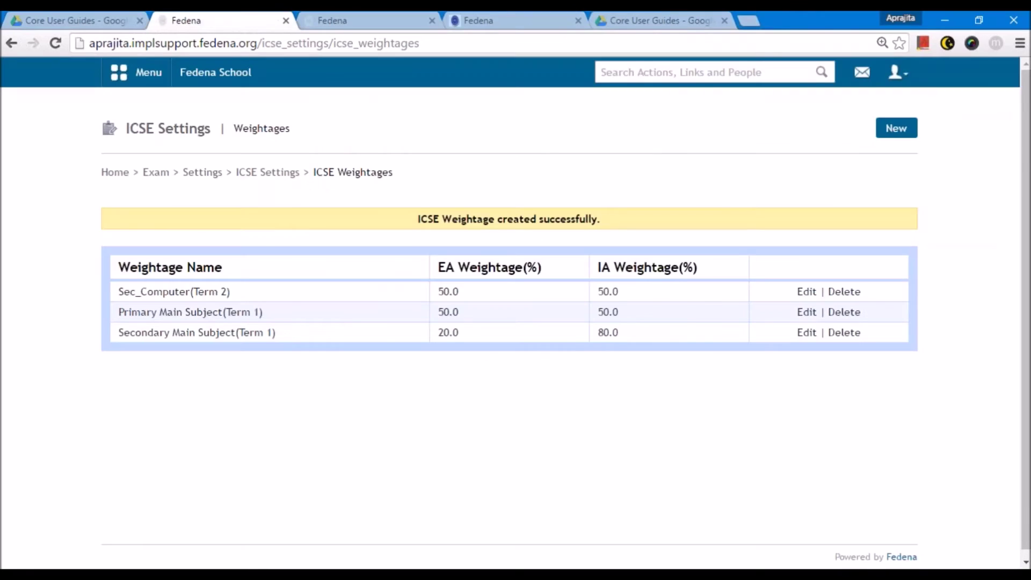
- Create the Primary Main Subject weightage for Term 2 with 50% EA and 50% IA
left_click(888, 131)
left_click(575, 149)
type("Primary")
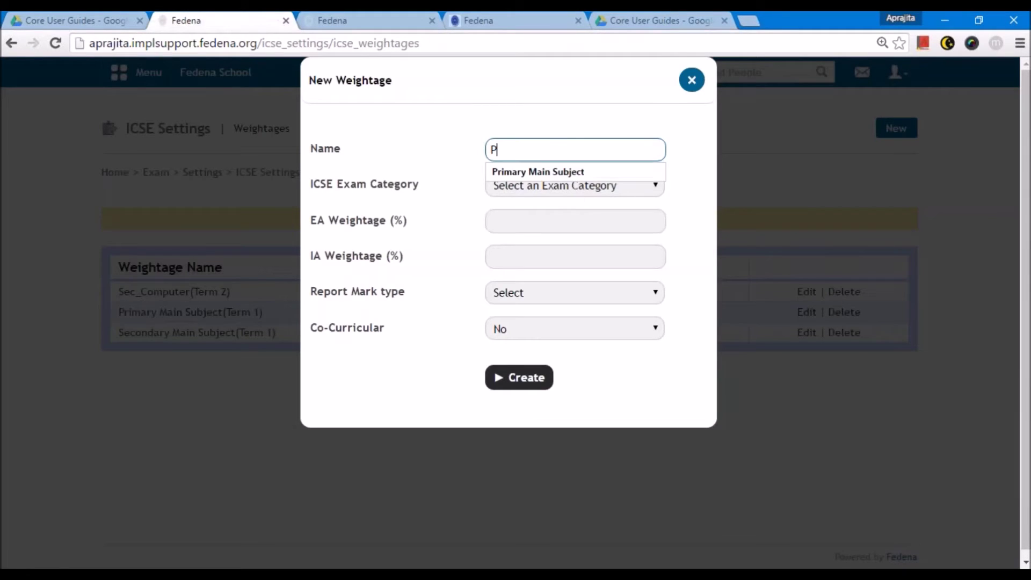
key("Down")
key("Return")
left_click(574, 185)
left_click(555, 220)
left_click(548, 218)
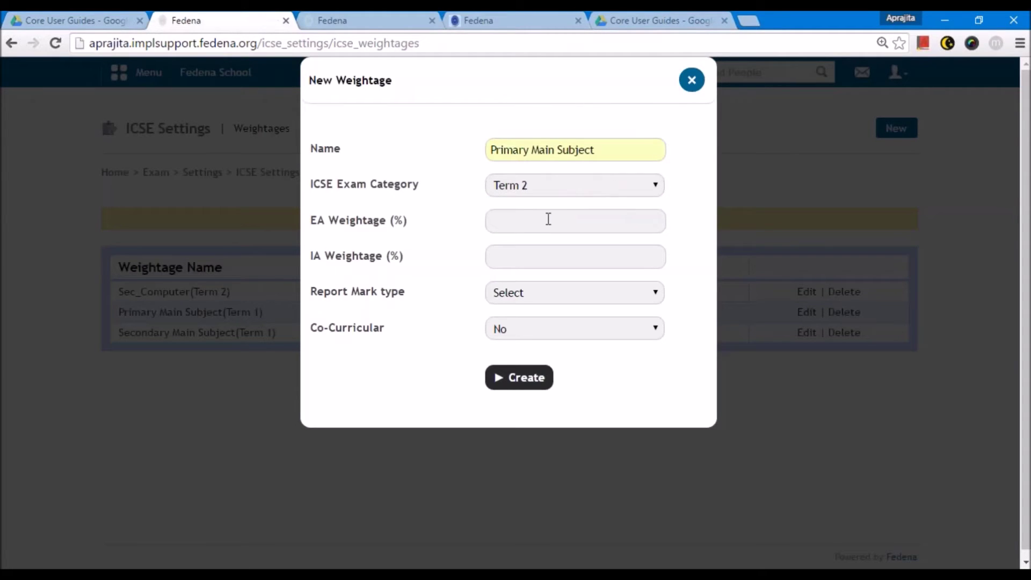
left_click(539, 217)
type("50")
left_click(538, 253)
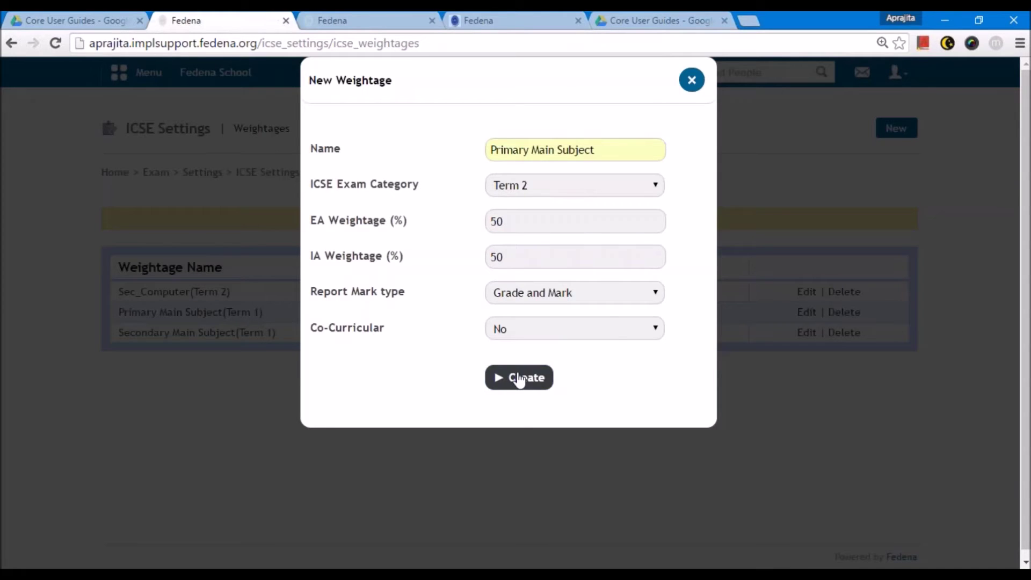
left_click(519, 378)
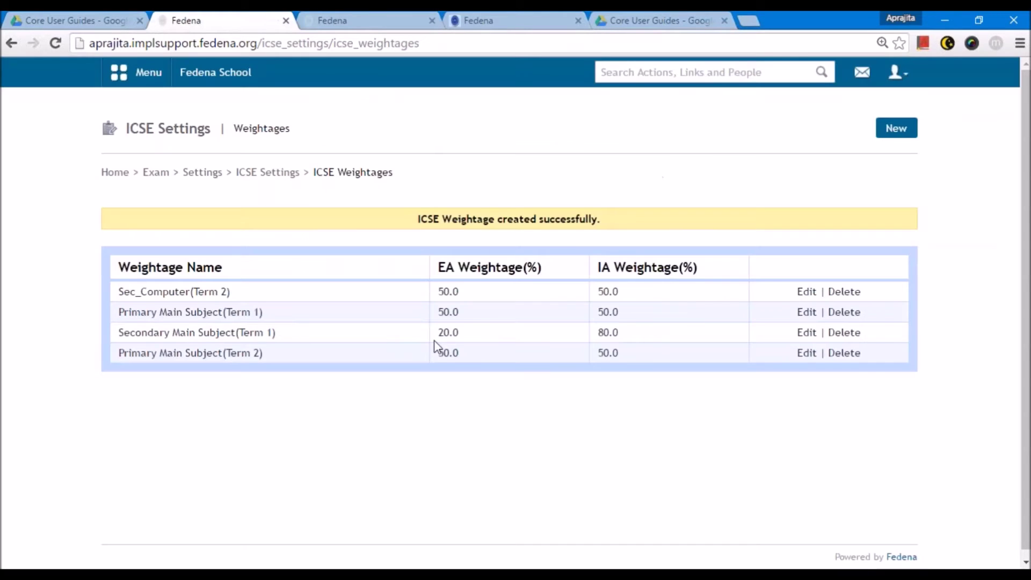
- Begin a Secondary Main Subject weightage for Term 2 using the copied name
left_click_drag(235, 333, 115, 338)
key("ctrl+c")
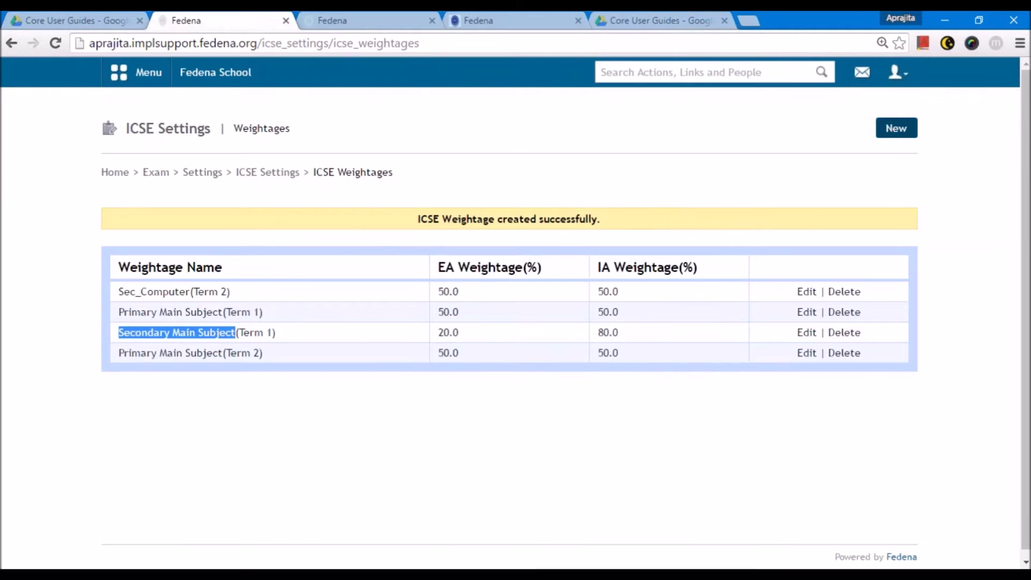
left_click(896, 128)
left_click(572, 154)
key("ctrl+v")
left_click(571, 185)
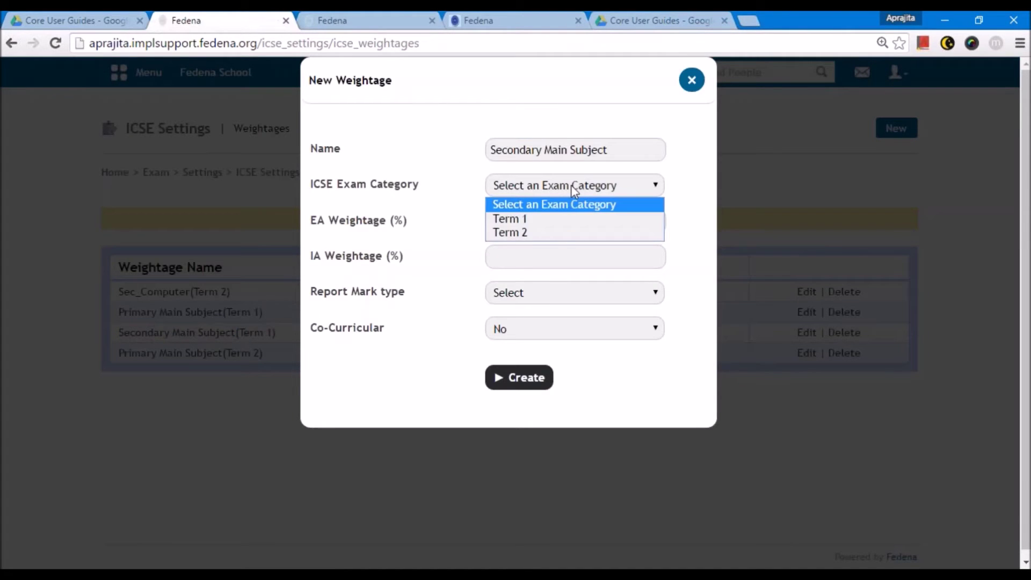
left_click(552, 231)
left_click(530, 225)
type("2")
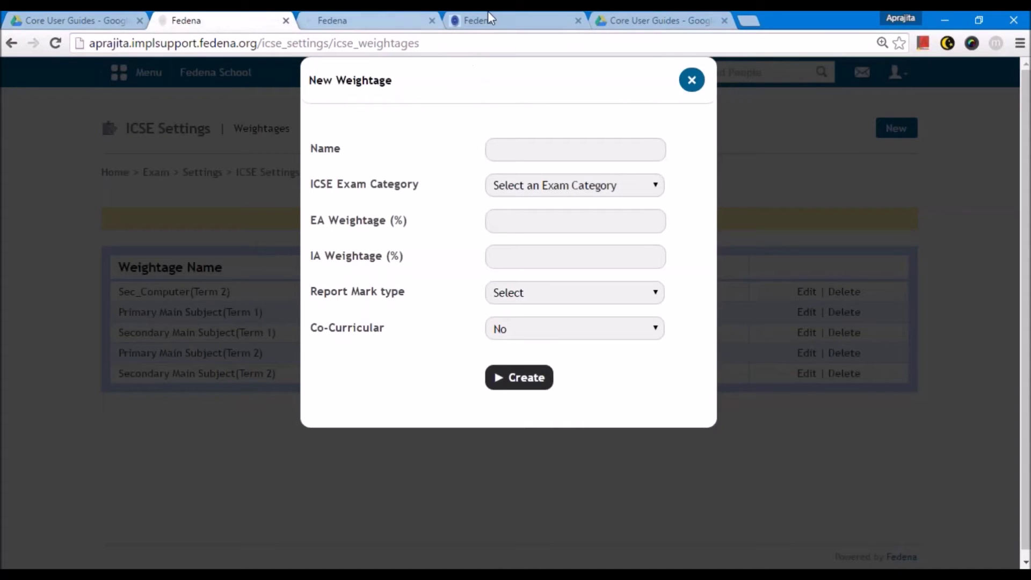
- After saving Secondary Main Subject (Term 2), enter Primary Co-curricular Subject, Term 1, EA 0, IA 100
left_click(509, 149)
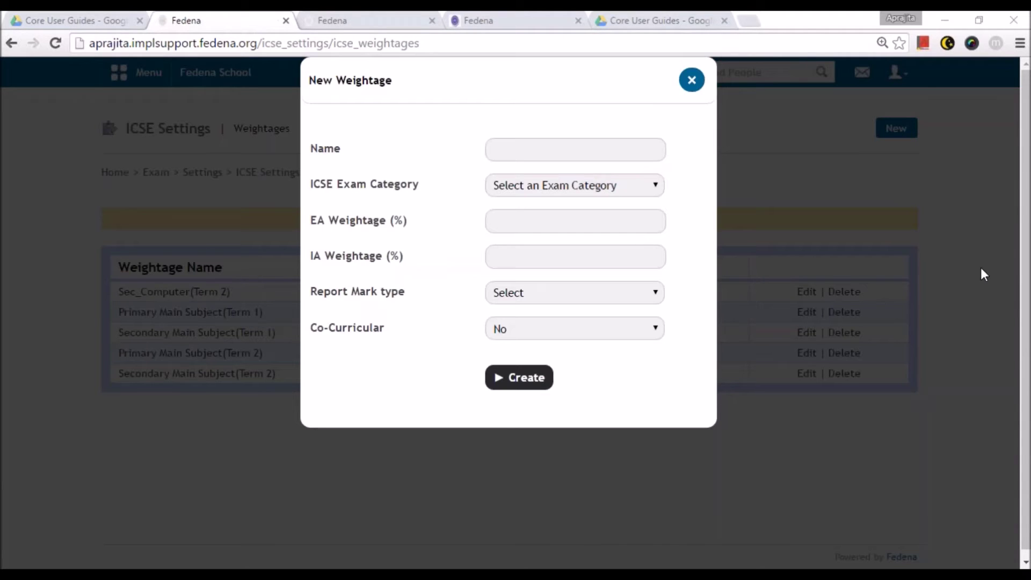
left_click(517, 146)
type("Primary Co-curricular Subject")
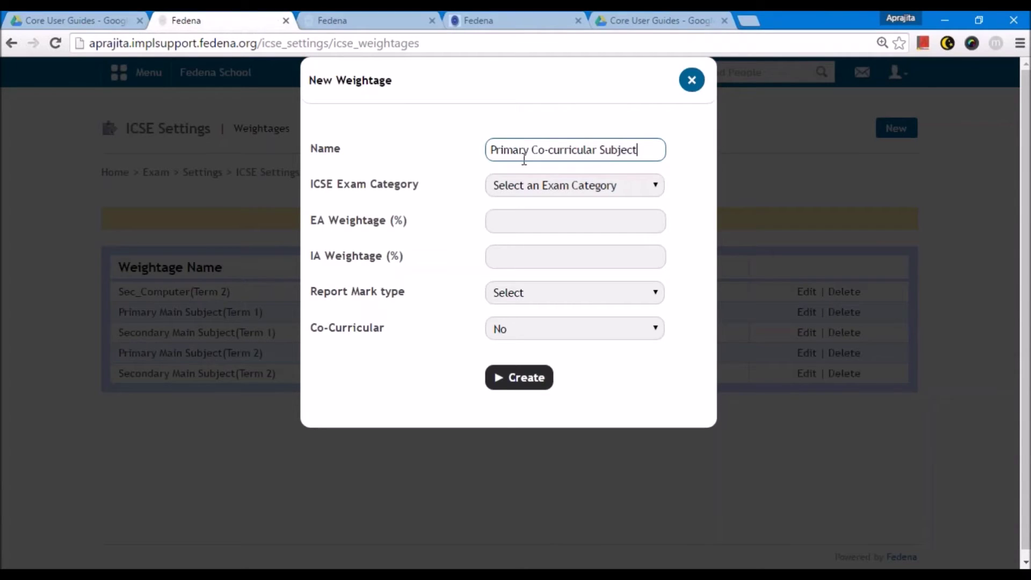
left_click(539, 187)
left_click(510, 218)
left_click(534, 233)
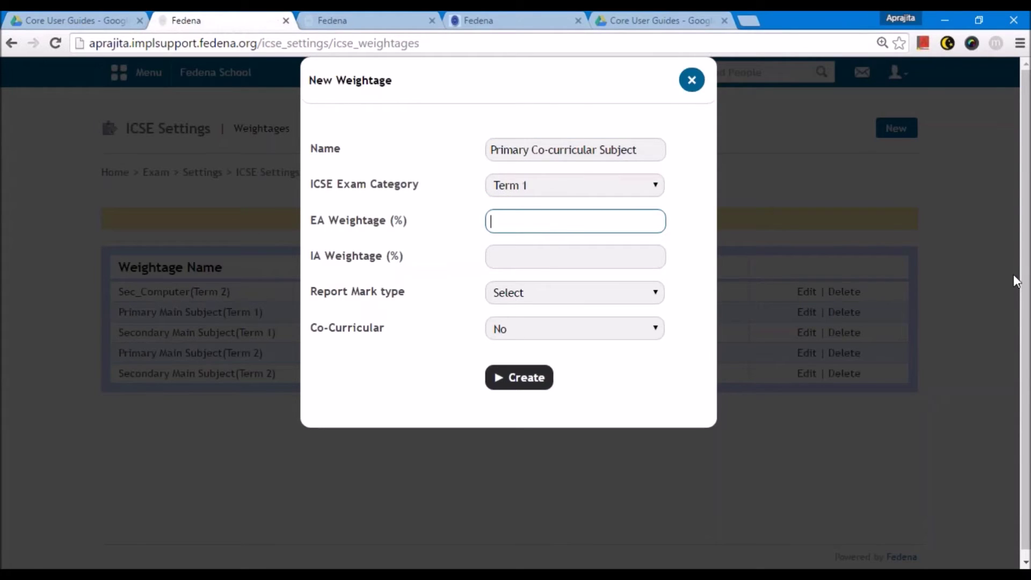
left_click(1029, 273)
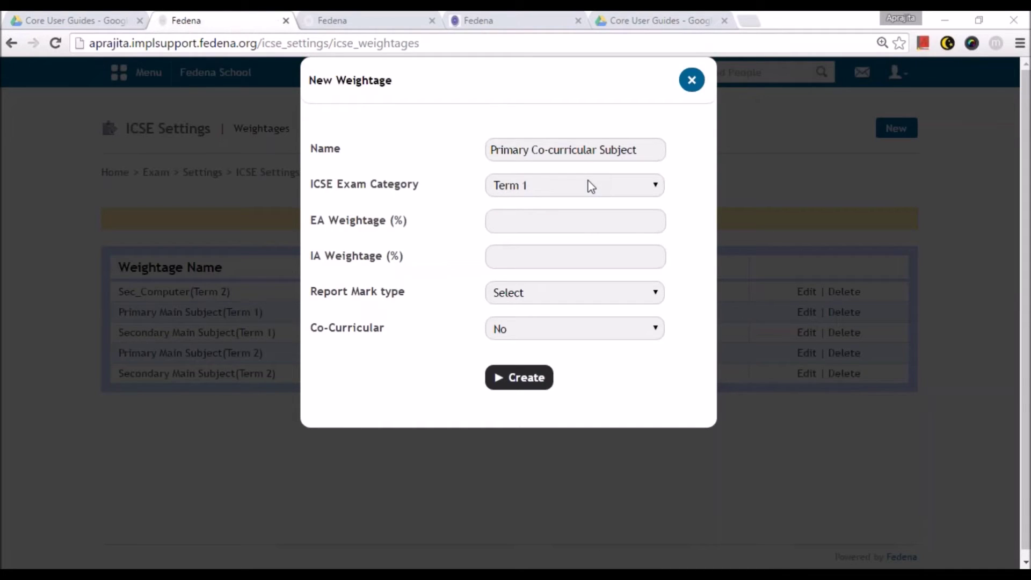
left_click(587, 231)
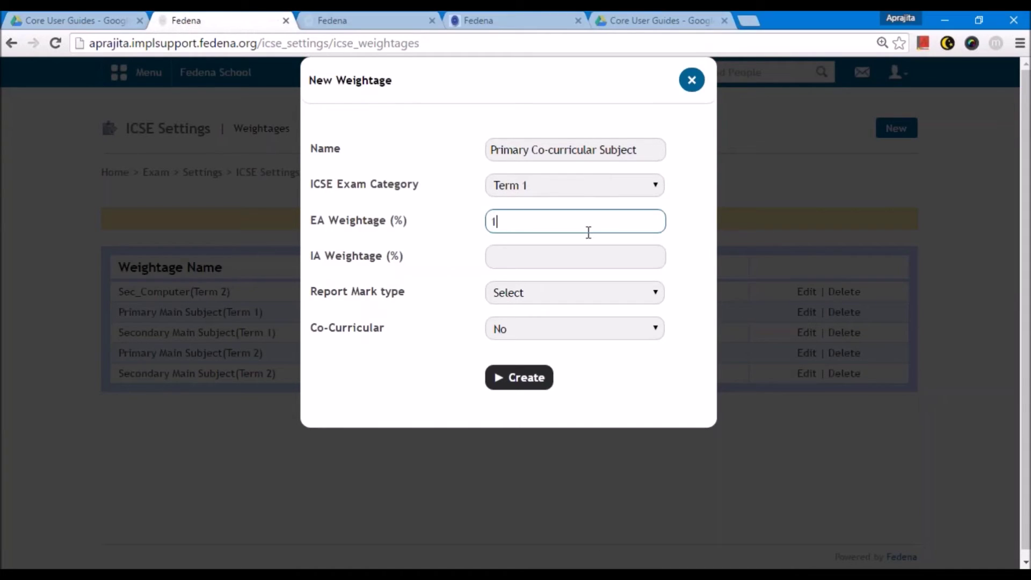
type("0")
left_click(550, 250)
type("100")
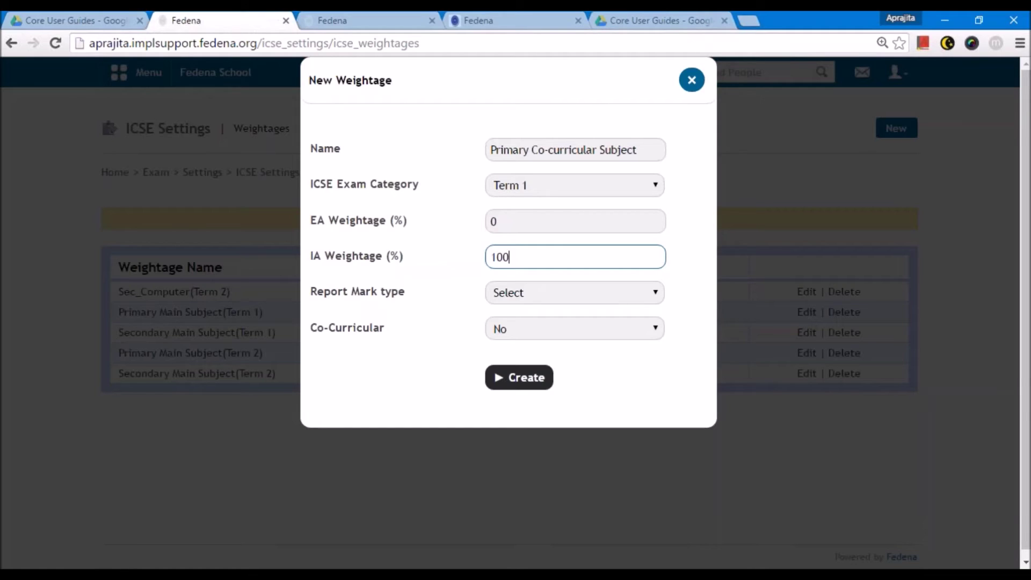
- Report it as Grade and Mark, mark it co-curricular, and create the weightage
left_click(559, 297)
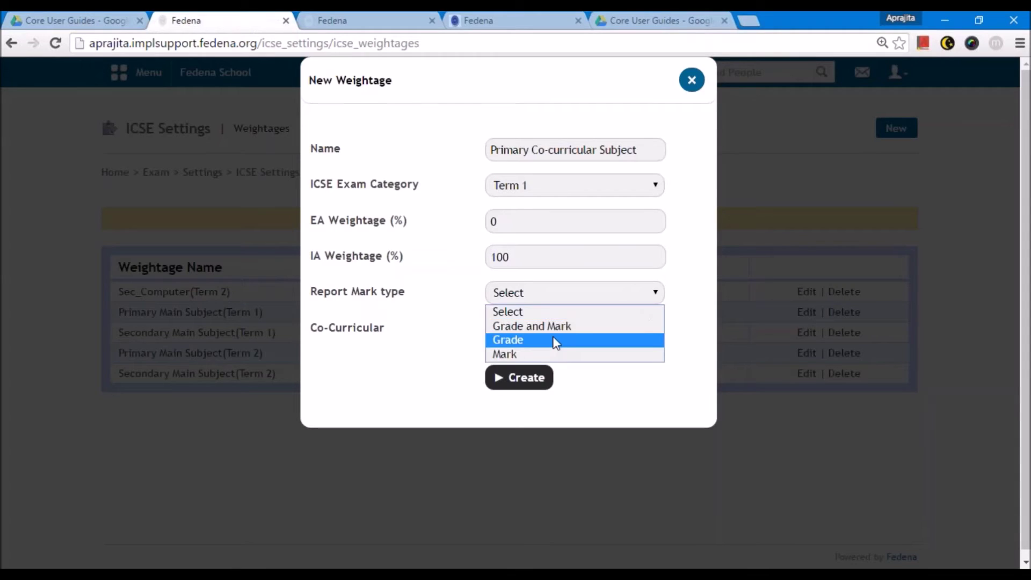
left_click(537, 326)
left_click(523, 327)
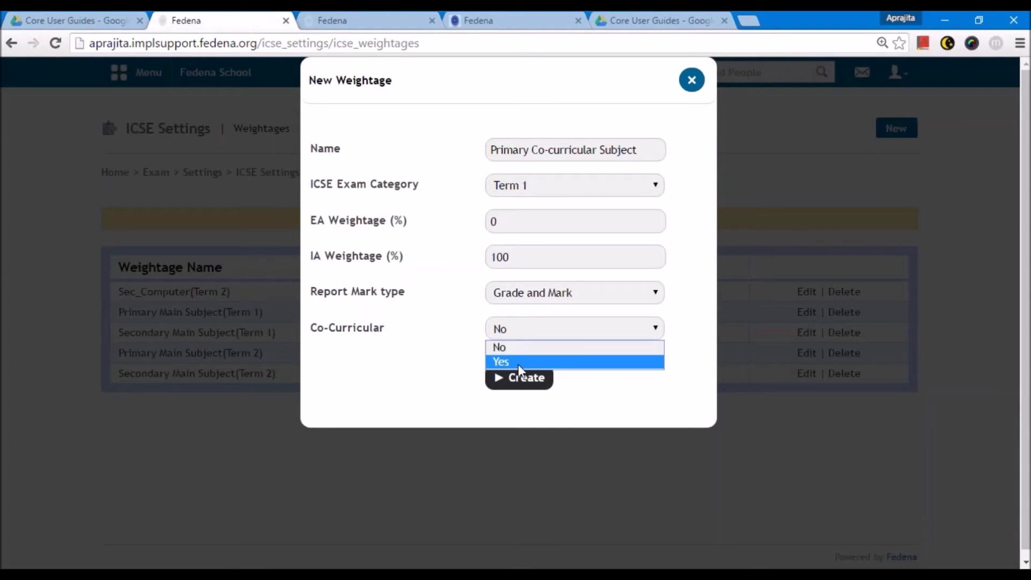
left_click(517, 361)
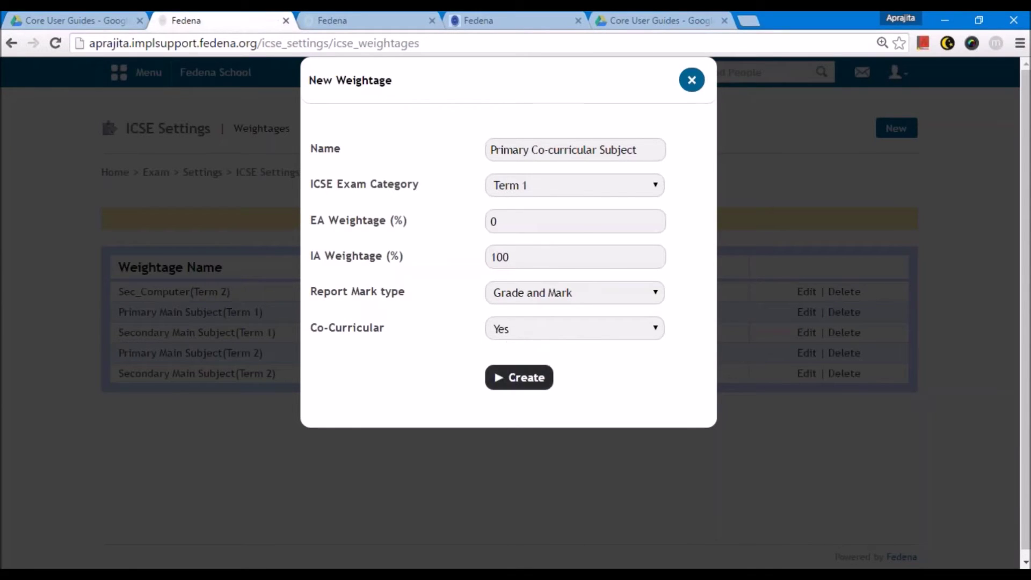
left_click(518, 377)
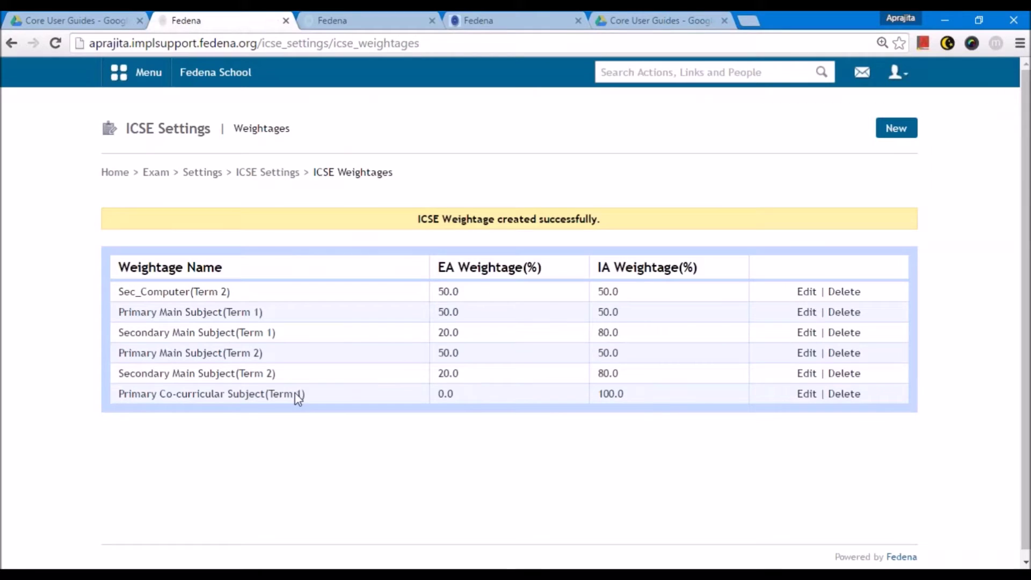
left_click_drag(119, 395, 267, 399)
key("ctrl+c")
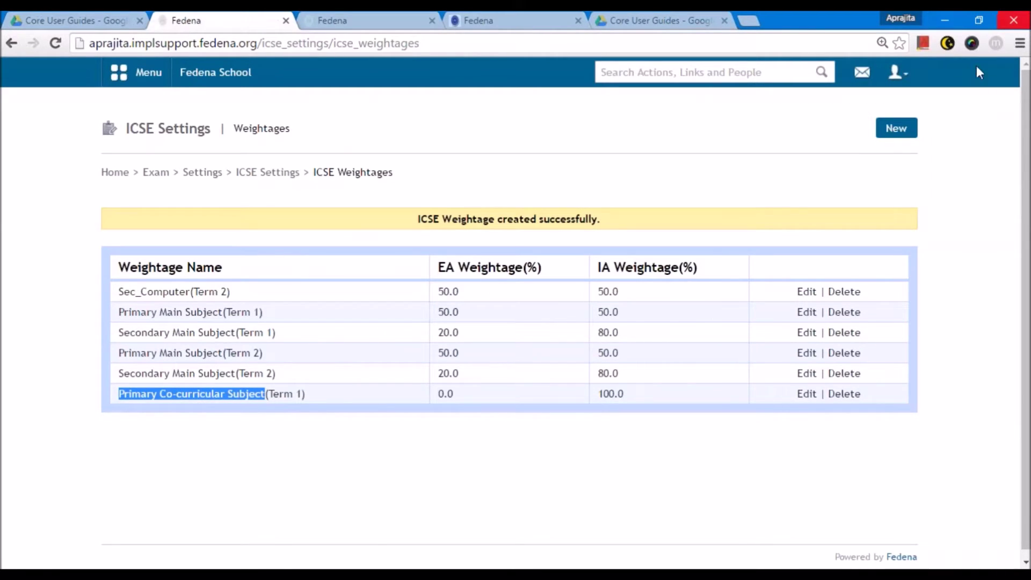
- Create a new weightage named Primary Co-curricular Subject for Term 2, with EA 0 and IA 100
left_click(913, 134)
left_click(607, 152)
key("ctrl+v")
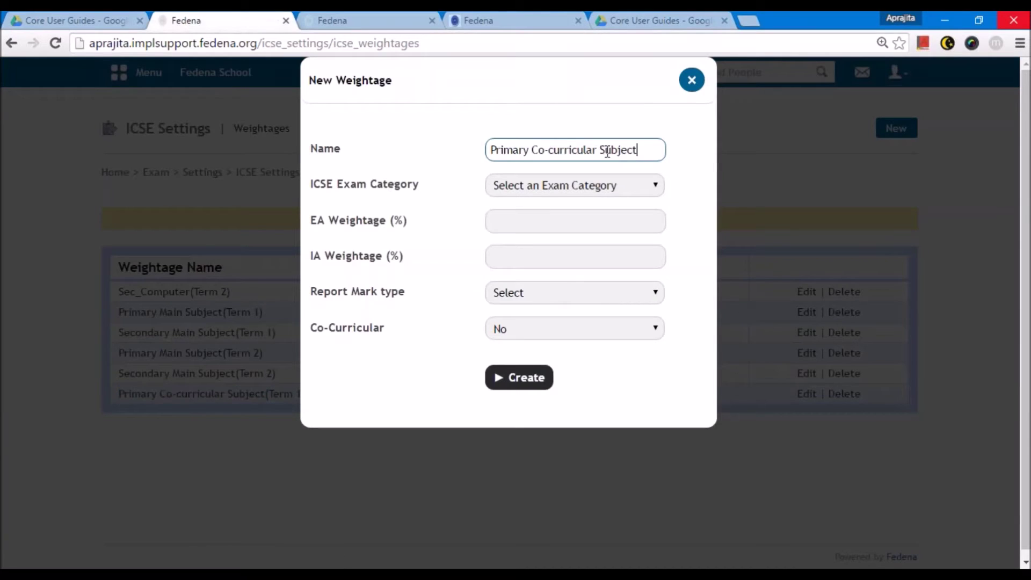
left_click(570, 185)
left_click(567, 232)
left_click(543, 225)
type("0")
left_click(532, 254)
type("100")
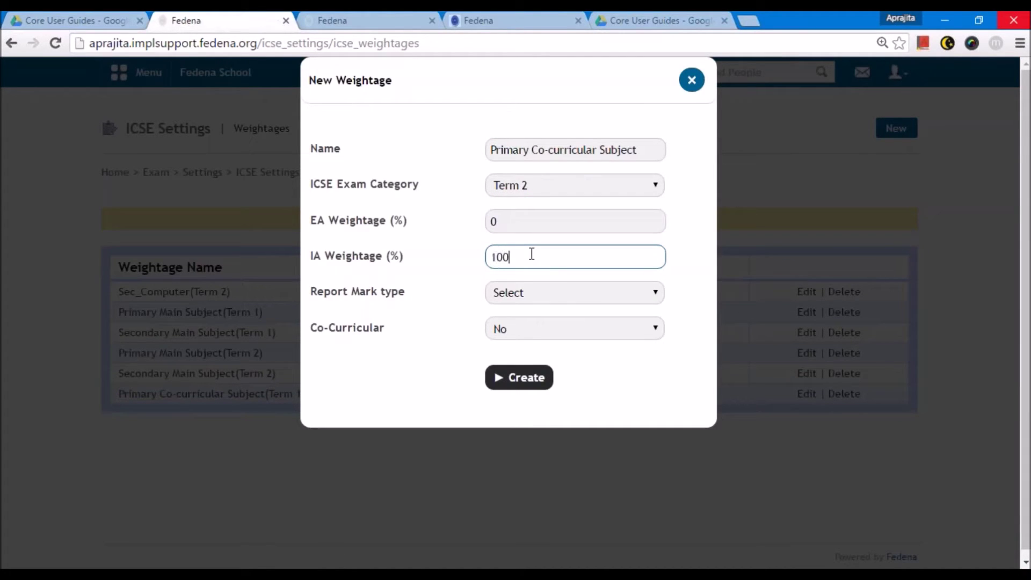
- Set reporting to Grade and Mark and Co-Curricular to Yes, save it, then start another weightage
left_click(521, 296)
left_click(521, 331)
left_click(520, 337)
left_click(520, 361)
left_click(521, 378)
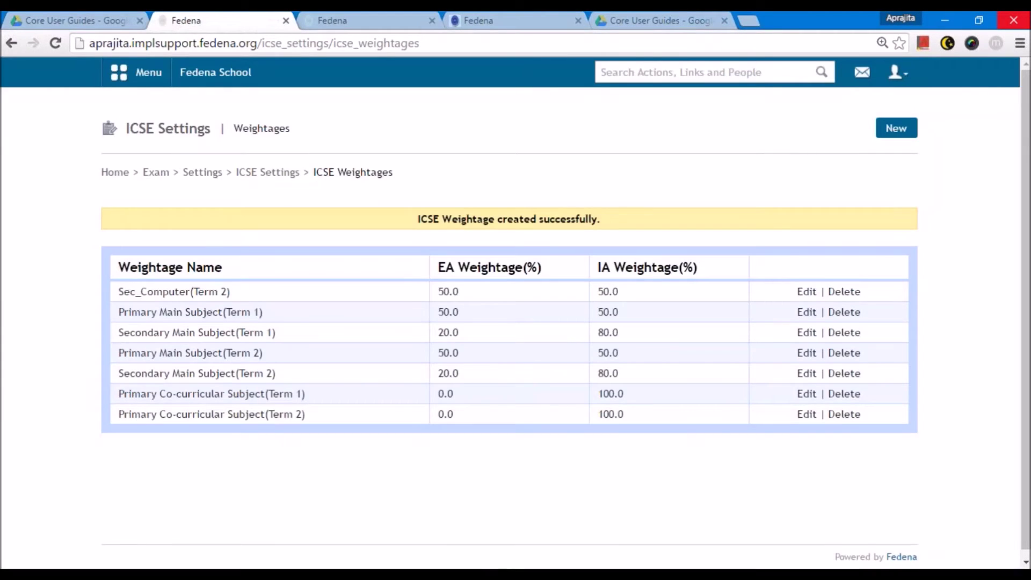
left_click(891, 135)
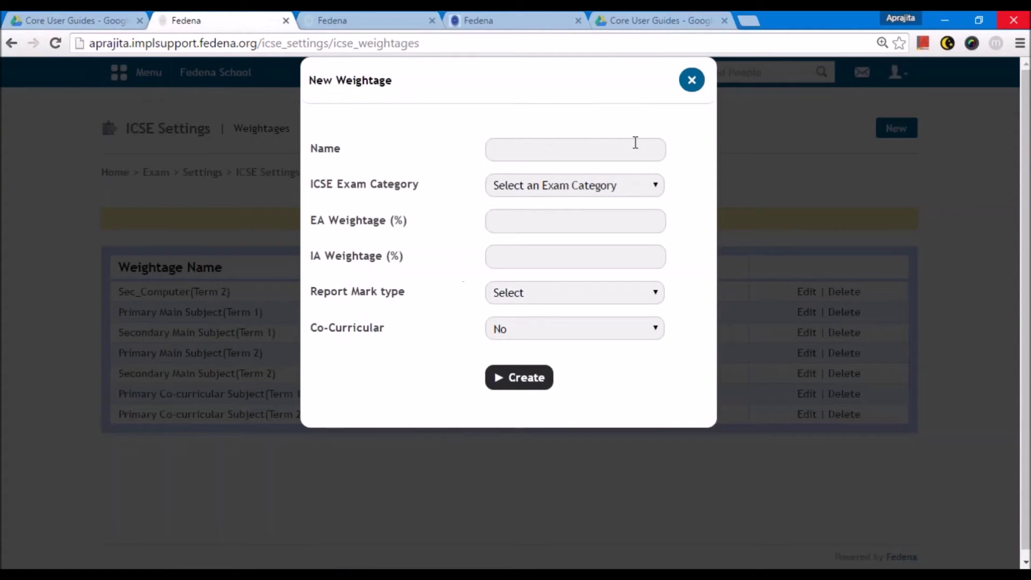
- Create the Secondary Co-curricular Subject Term 1 weightage: EA 0, IA 100, Grade and Mark, co-curricular
left_click(564, 152)
type("Seco")
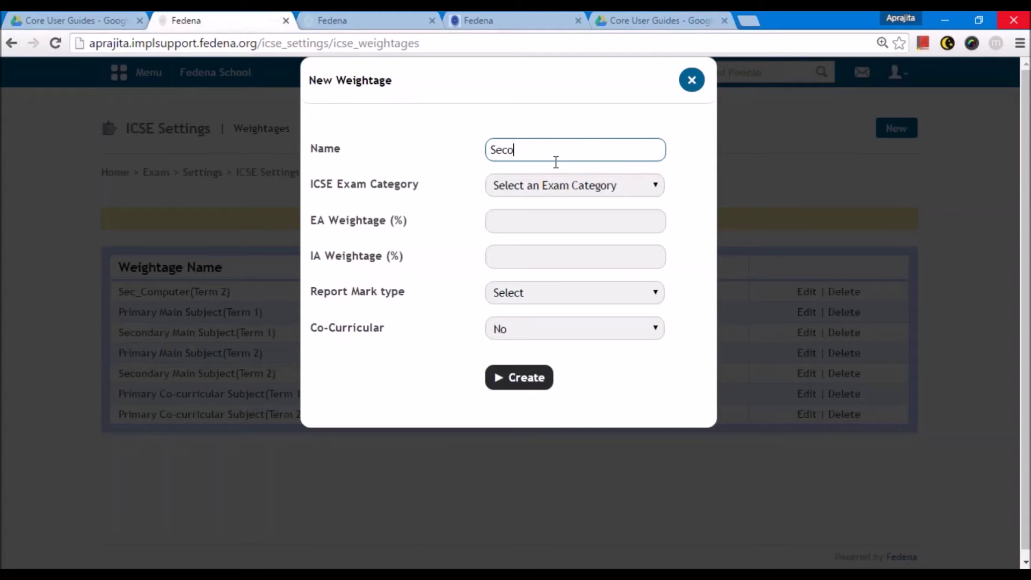
type("ndary Co-curricular Subject")
left_click(548, 183)
left_click(540, 219)
left_click(538, 221)
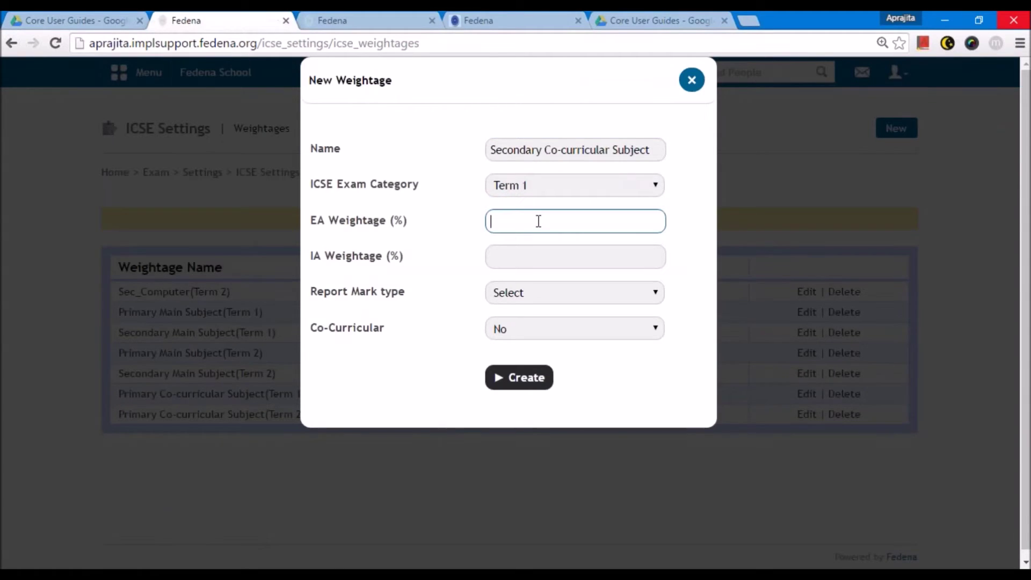
type("0")
left_click(524, 253)
type("100")
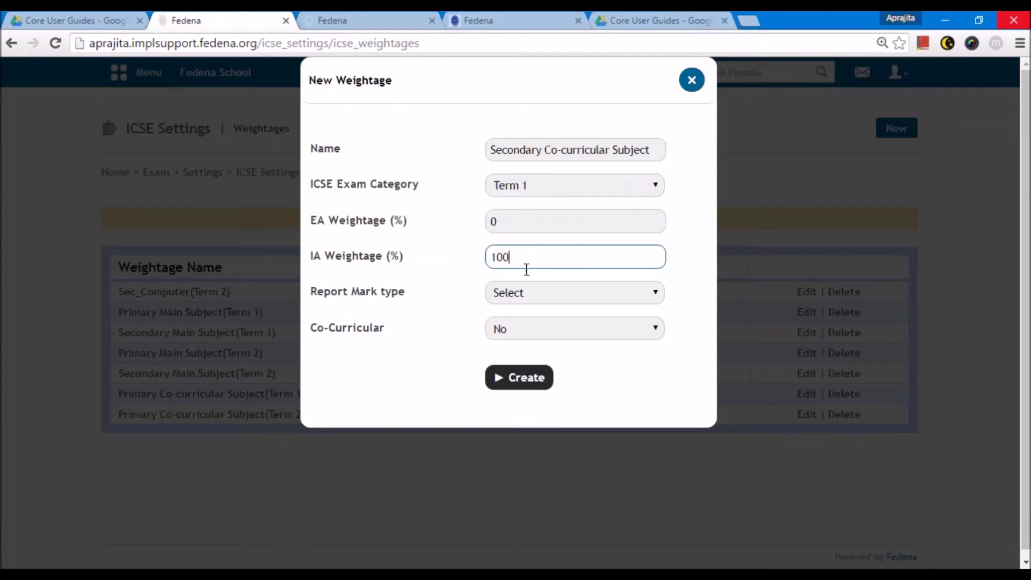
left_click(533, 295)
left_click(534, 324)
left_click(531, 330)
left_click(523, 361)
left_click(519, 377)
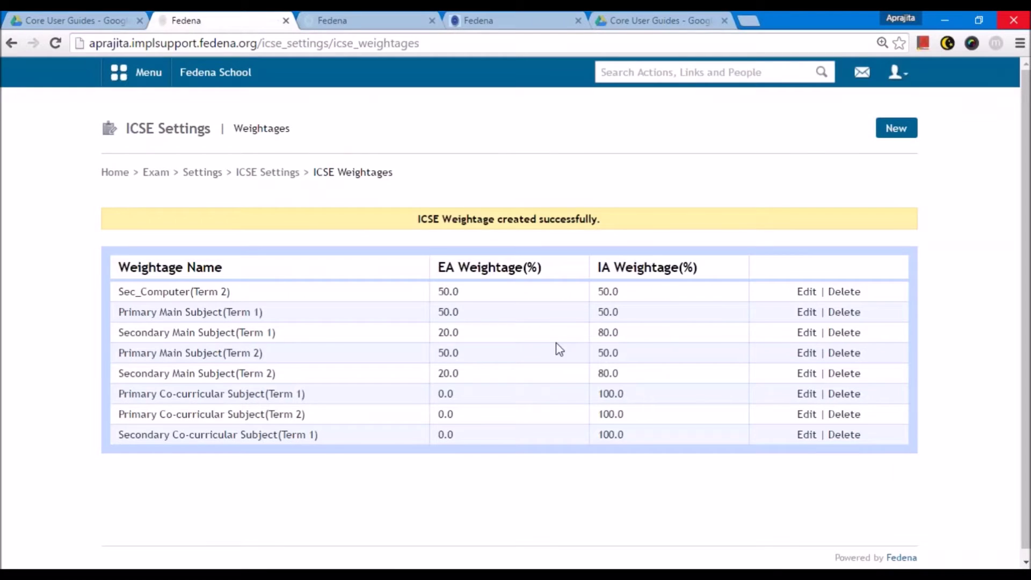
- Create the same Secondary Co-curricular Subject weightage for Term 2 with the same settings
left_click_drag(277, 434, 116, 436)
key("ctrl+c")
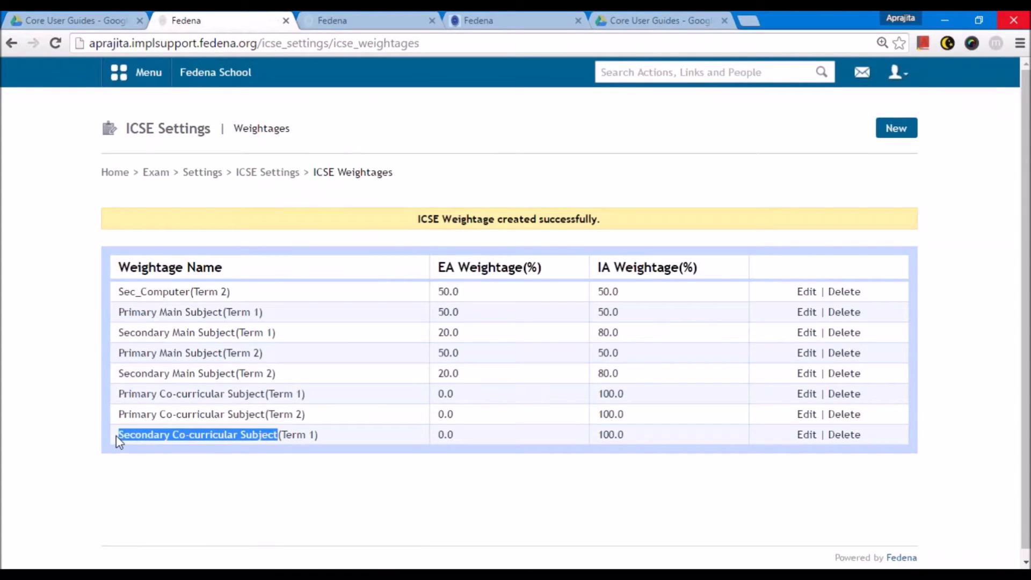
left_click(895, 132)
left_click(576, 151)
key("ctrl+v")
left_click(559, 185)
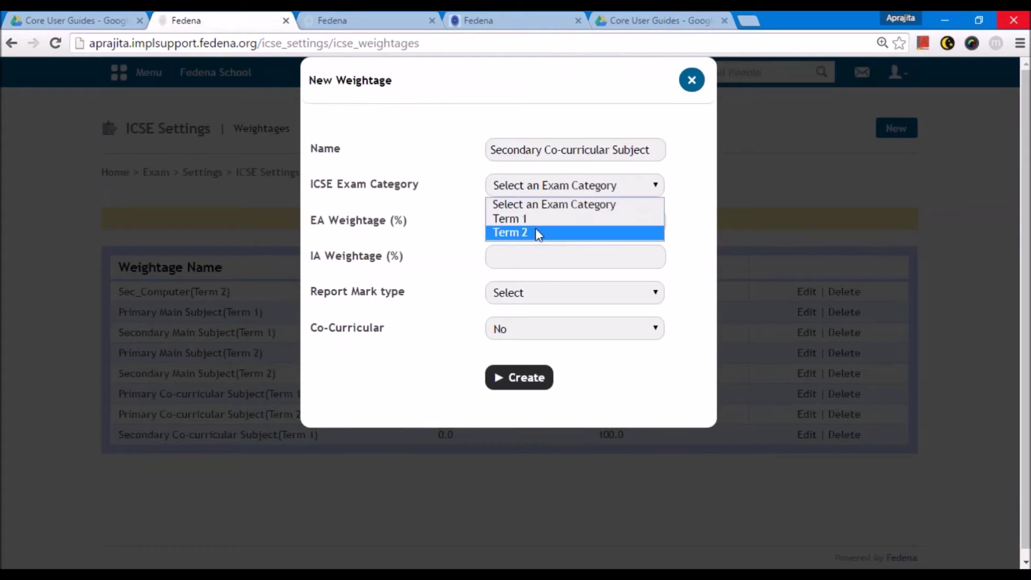
left_click(536, 232)
left_click(531, 223)
type("0")
key("Tab")
type("100")
left_click(524, 292)
left_click(523, 325)
left_click(514, 330)
left_click(507, 362)
left_click(510, 376)
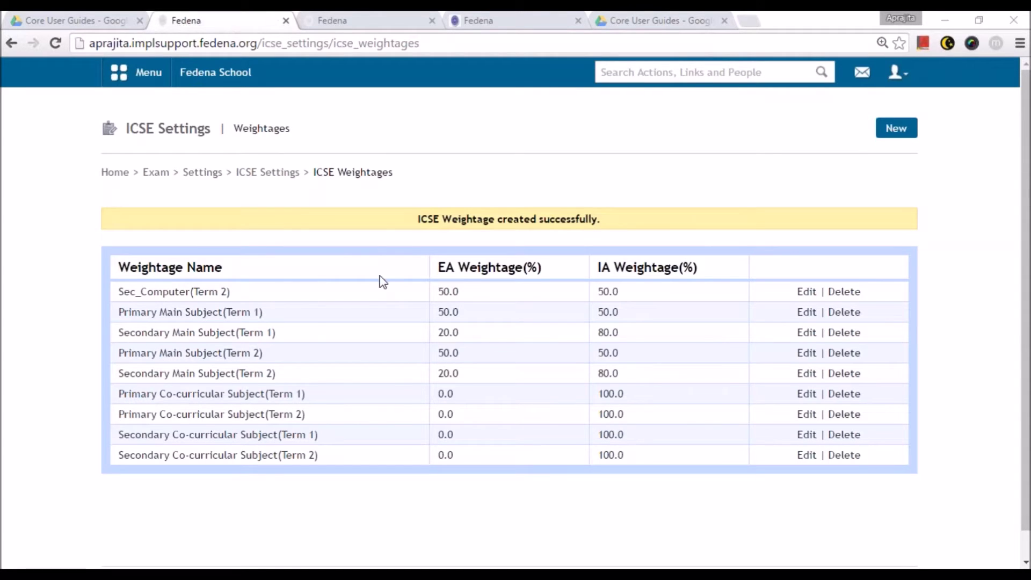
- Go from ICSE Settings through Administration > Settings > Configuration to Manage Subjects
left_click(264, 174)
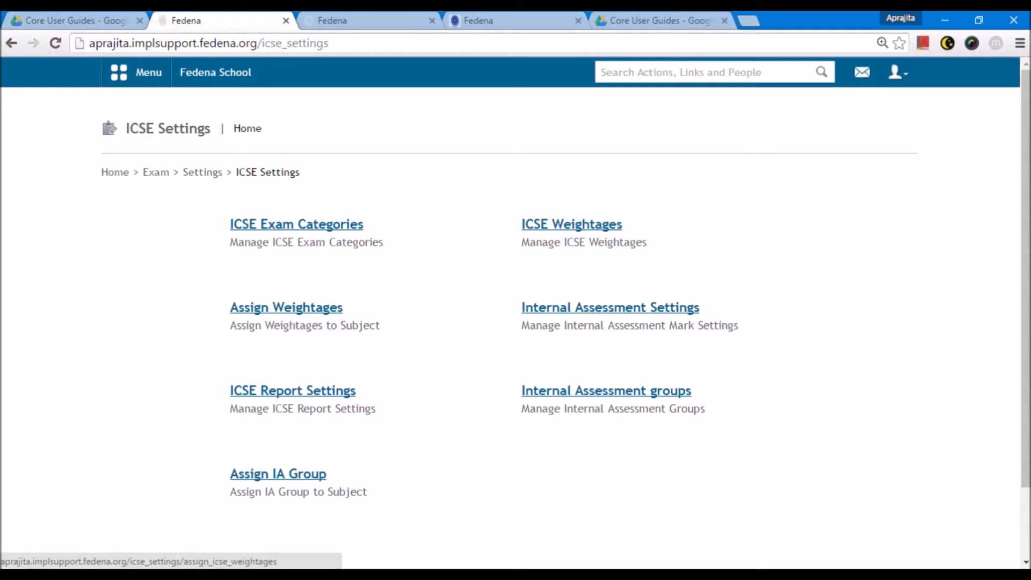
left_click(141, 73)
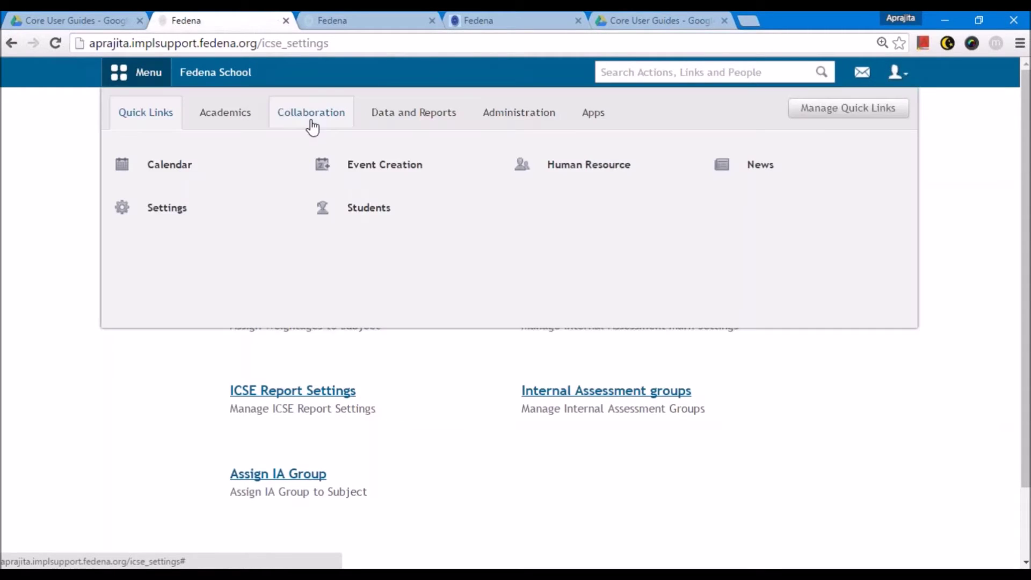
left_click(500, 119)
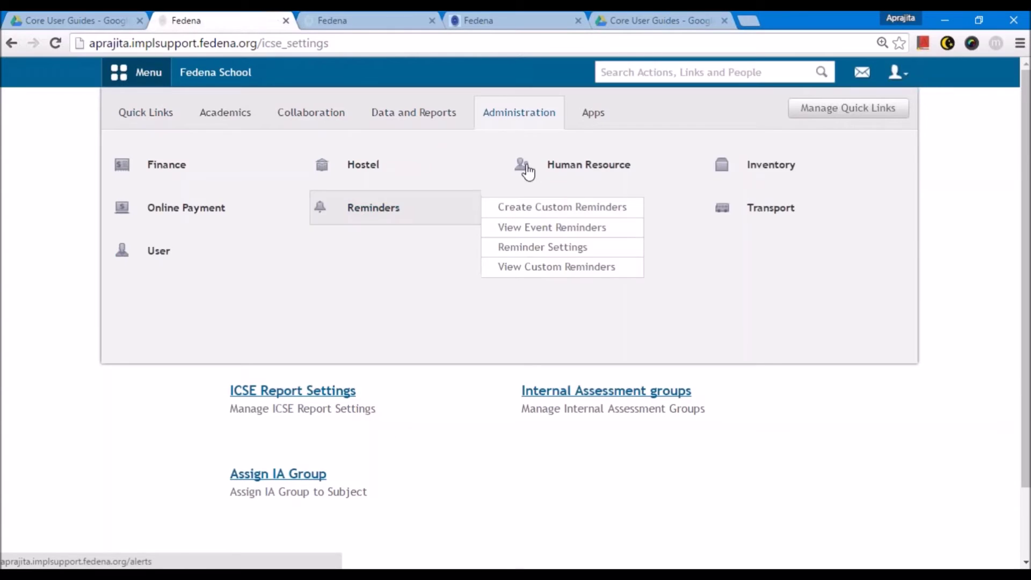
left_click(542, 207)
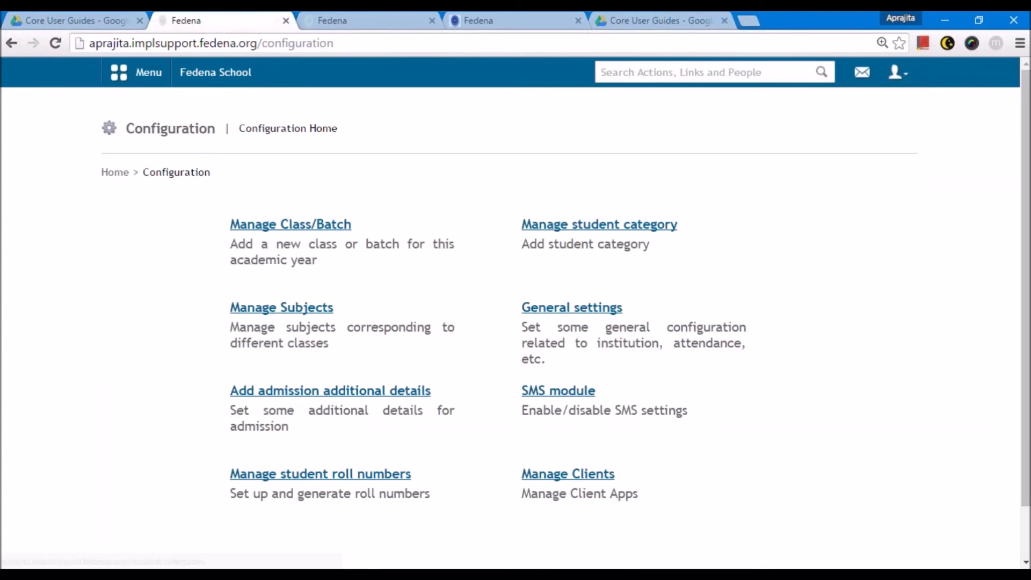
left_click(298, 310)
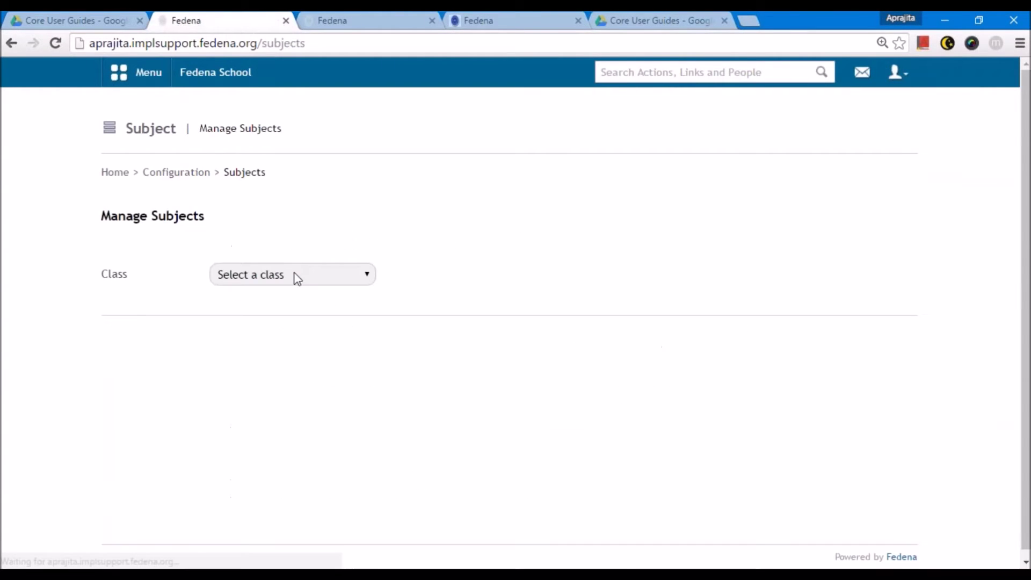
- Select class Grade 8 and batch G8 - A 2016 on the Manage Subjects page
left_click(296, 278)
left_click(284, 450)
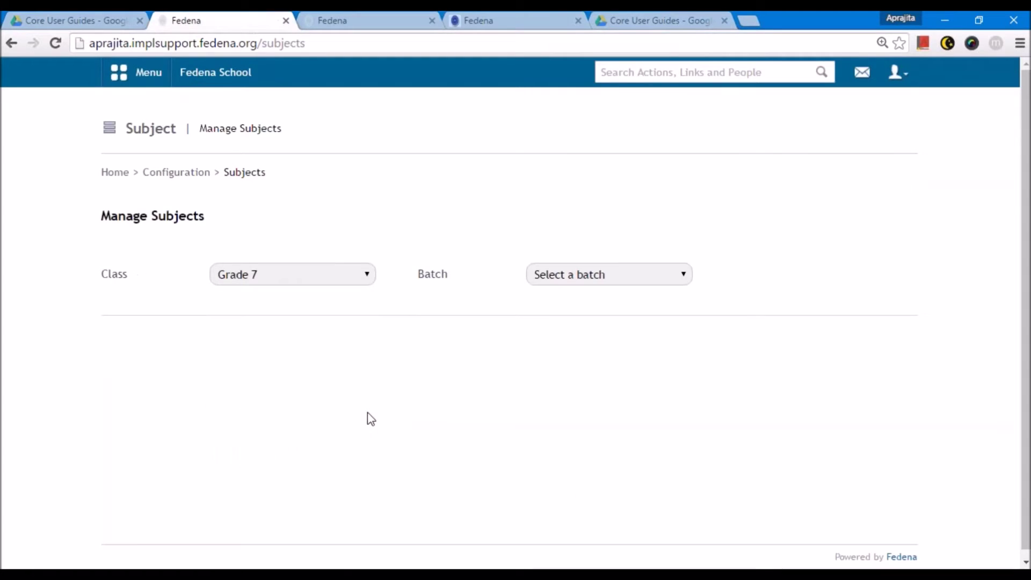
left_click(576, 278)
left_click(571, 310)
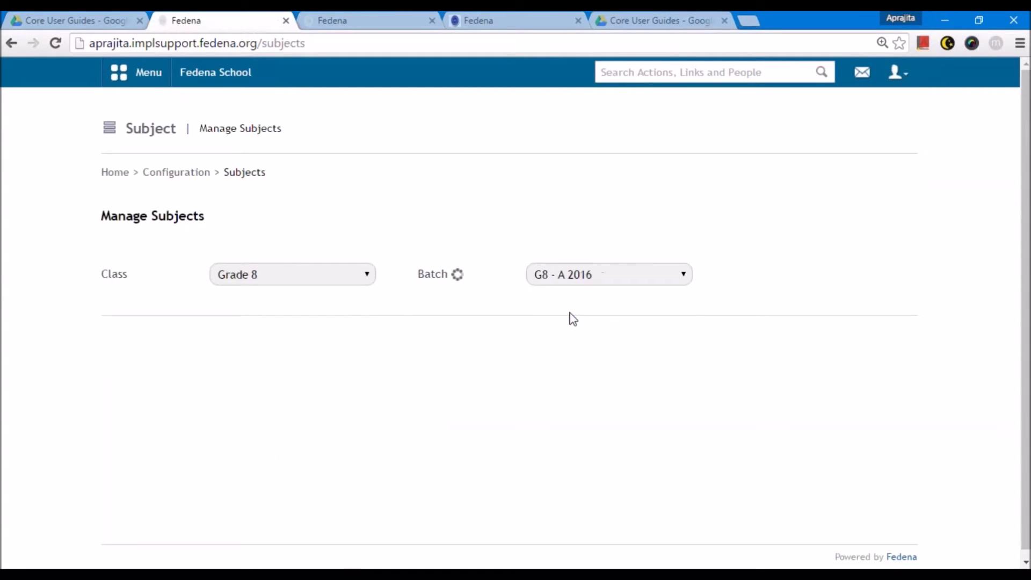
scroll(322, 395, "down", 4)
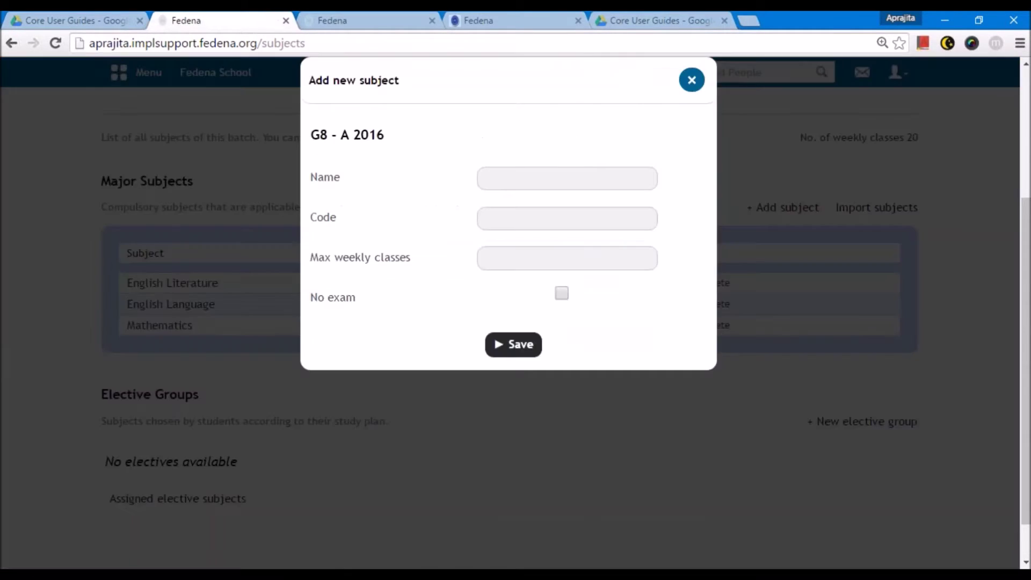
- Add subject Arts with code Art and 6 weekly classes, and save it
left_click(502, 179)
type("Arta")
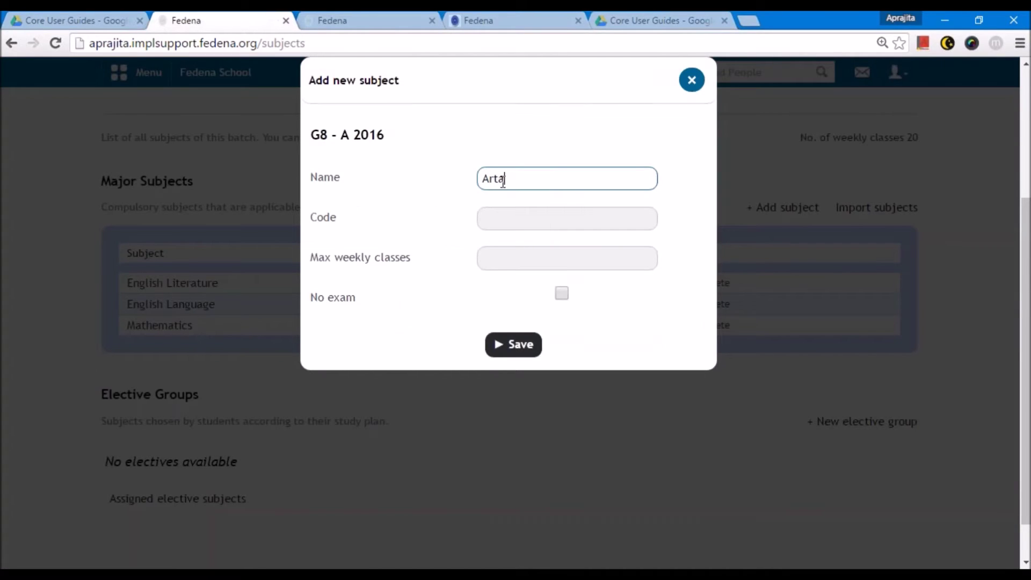
type("s")
key("Tab")
type("Art")
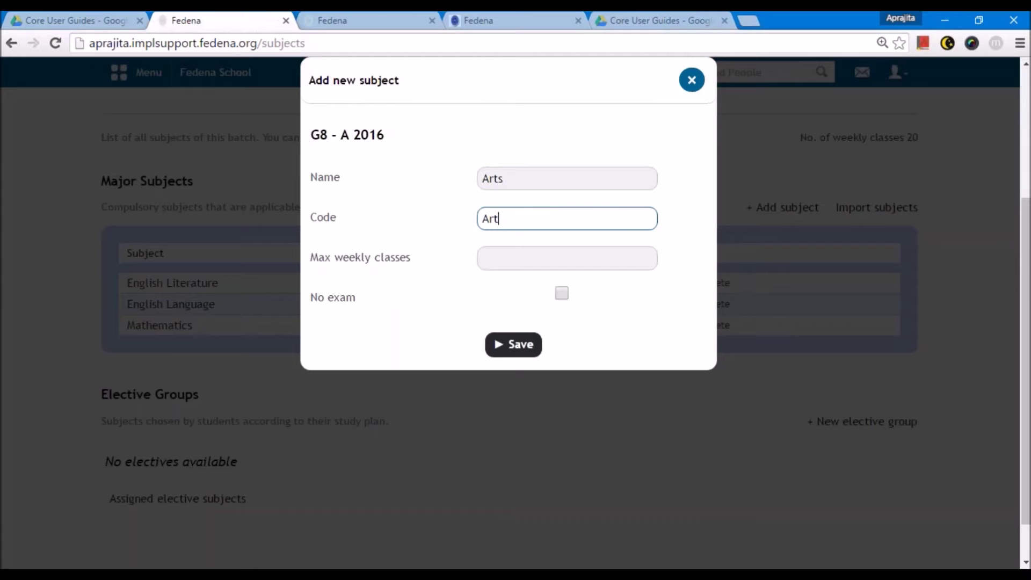
key("Tab")
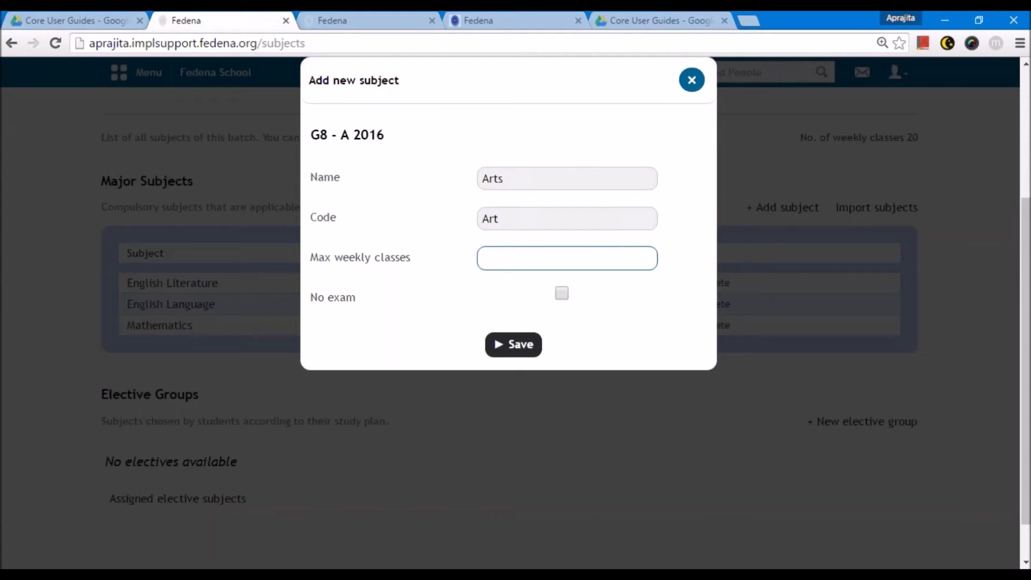
type("6")
left_click(497, 346)
- Select the Arts name in the new subject row, then switch to another Fedena page
double_click(137, 379)
left_click(190, 392)
left_click(125, 390)
double_click(160, 378)
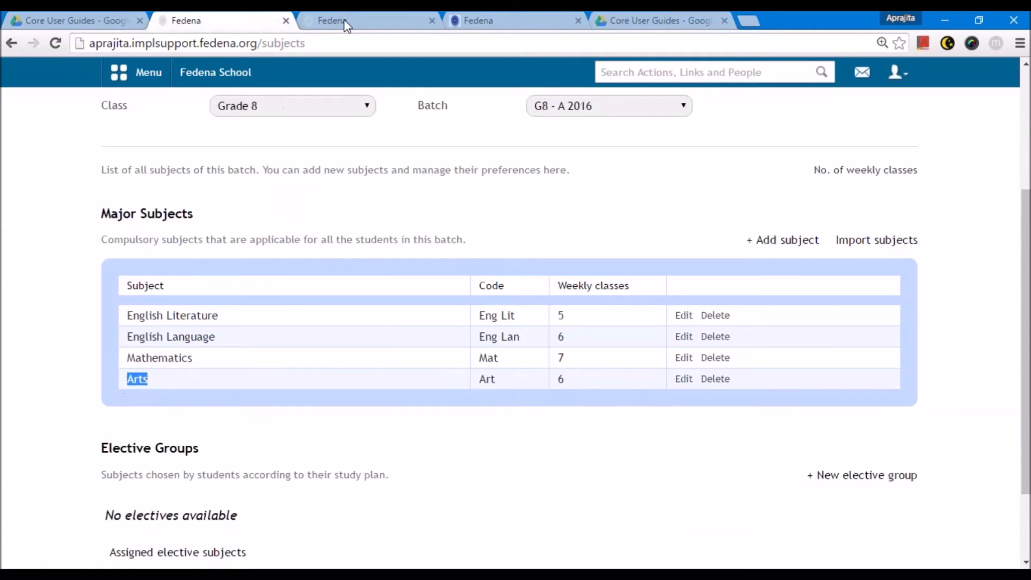
left_click(349, 20)
- Switch to the ICSE Settings page and go to Assign Weightages
left_click(463, 19)
left_click(181, 19)
scroll(248, 338, "down", 1)
left_click(344, 20)
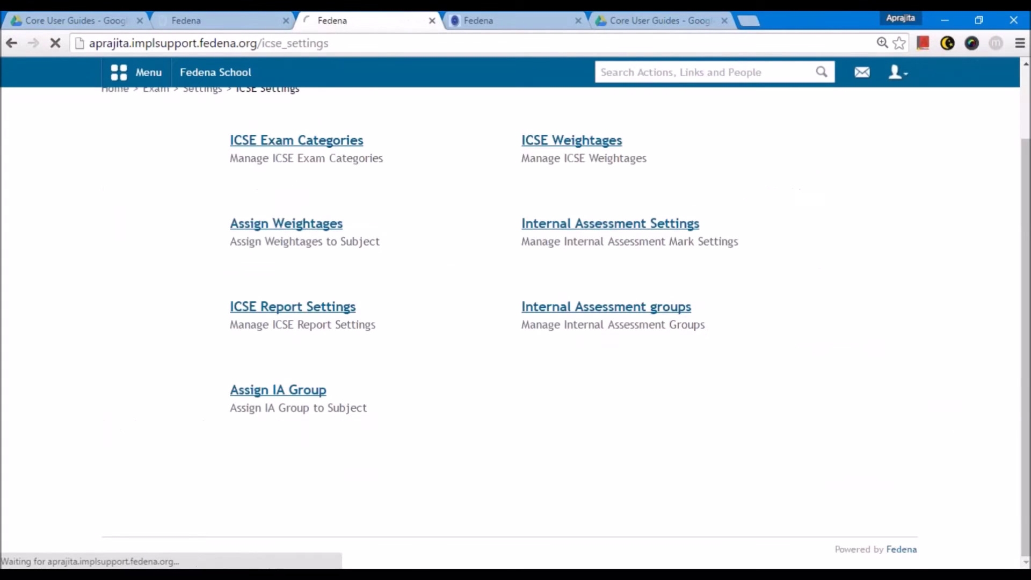
left_click(309, 235)
- Choose class Grade 8 and subject Arts(Art) to list its available weightages
left_click(338, 228)
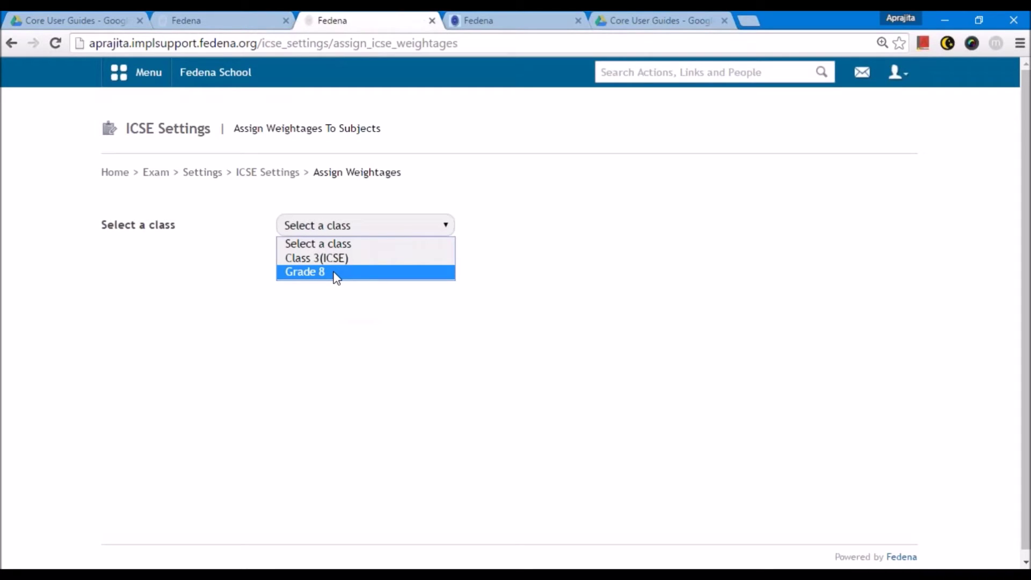
left_click(330, 272)
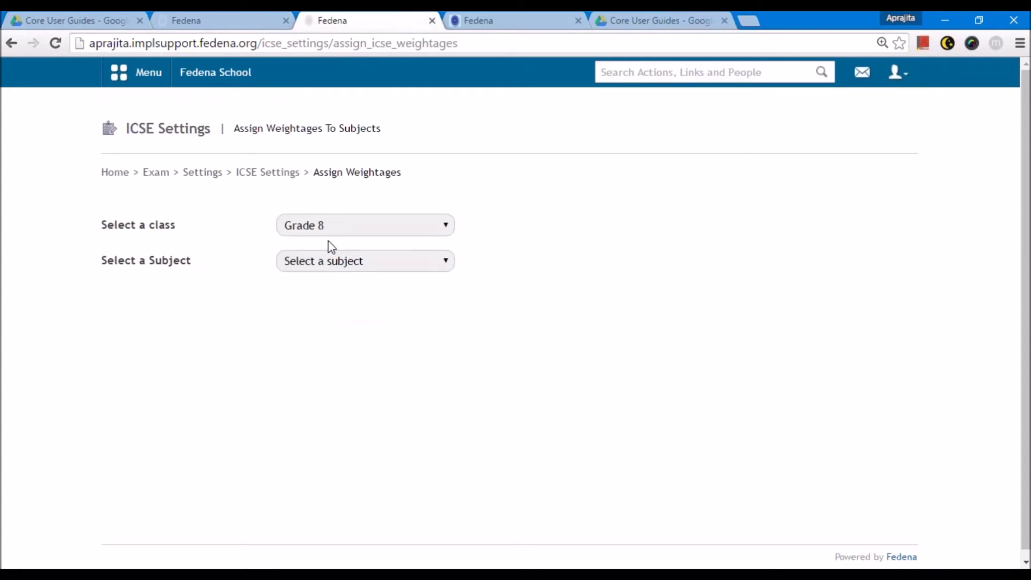
left_click(346, 262)
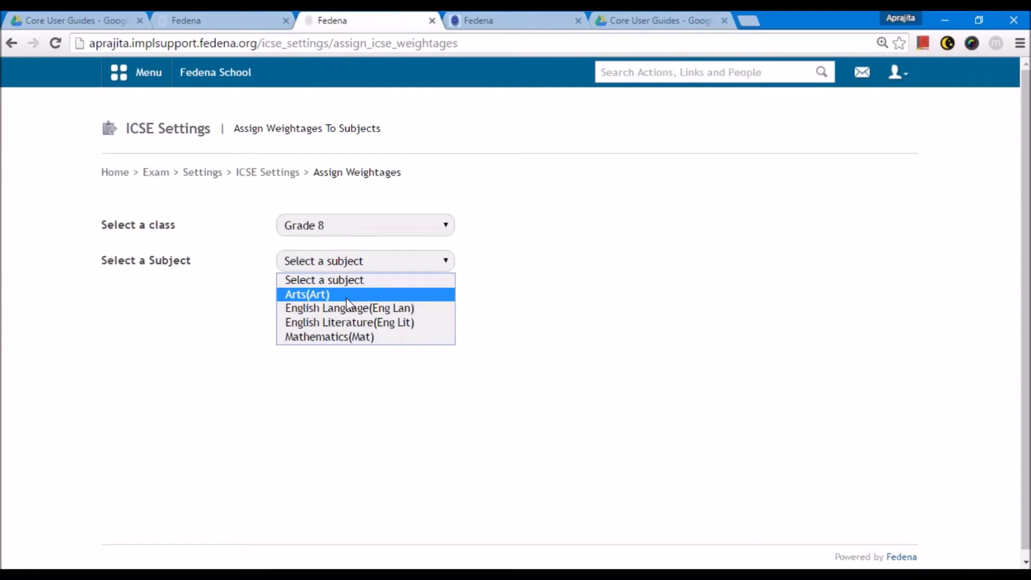
left_click(348, 295)
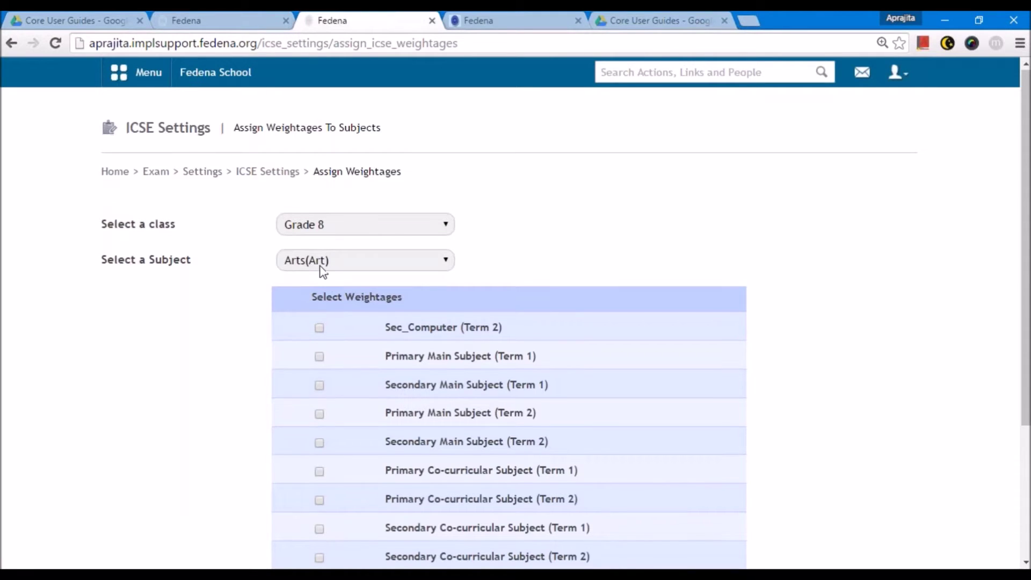
- Assign Arts both Secondary Co-curricular Subject weightages (Term 1, Term 2), then select English Language
scroll(364, 225, "down", 1)
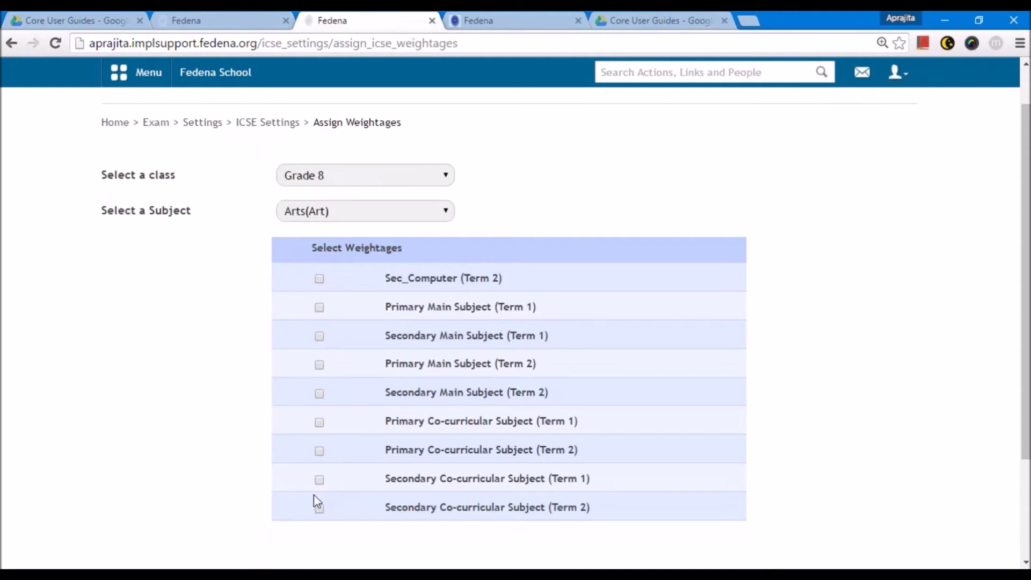
left_click(319, 480)
left_click(320, 507)
scroll(558, 515, "down", 3)
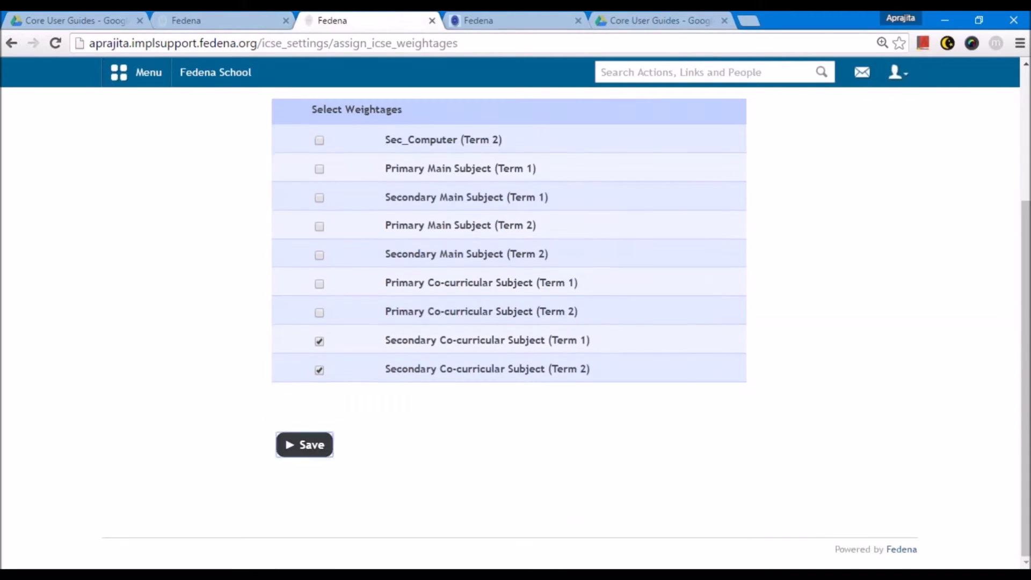
left_click(301, 444)
left_click(322, 294)
left_click(320, 340)
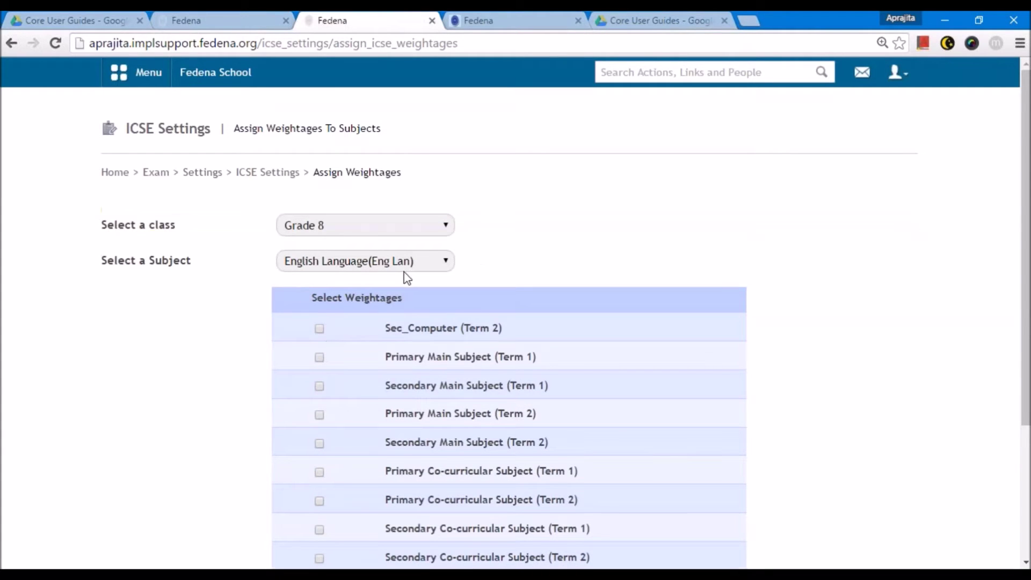
- Give English Language the Secondary Main Subject weightages for Term 1 and Term 2
scroll(405, 276, "down", 2)
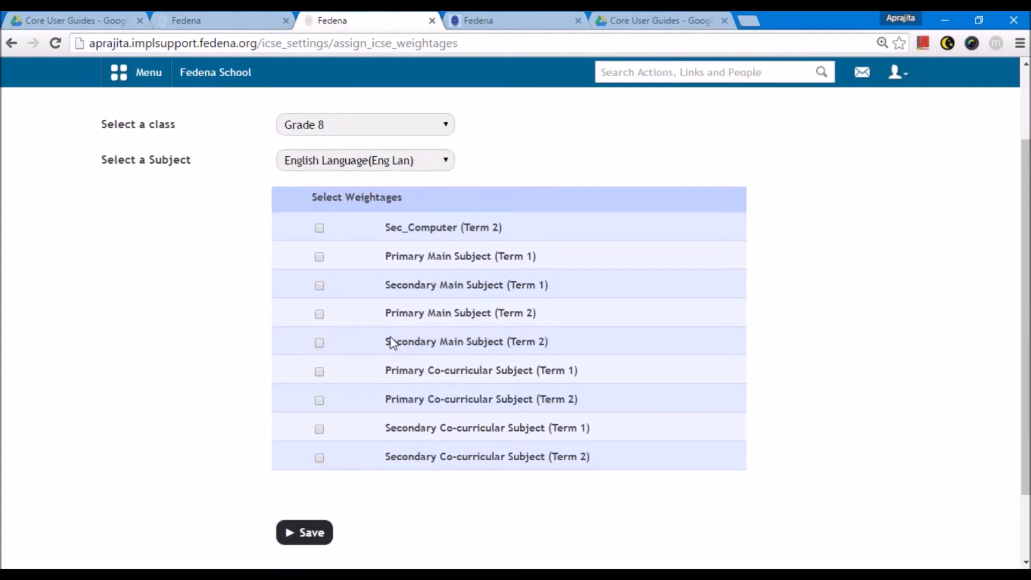
left_click(288, 129)
left_click(308, 127)
left_click(319, 286)
left_click(319, 343)
left_click(314, 529)
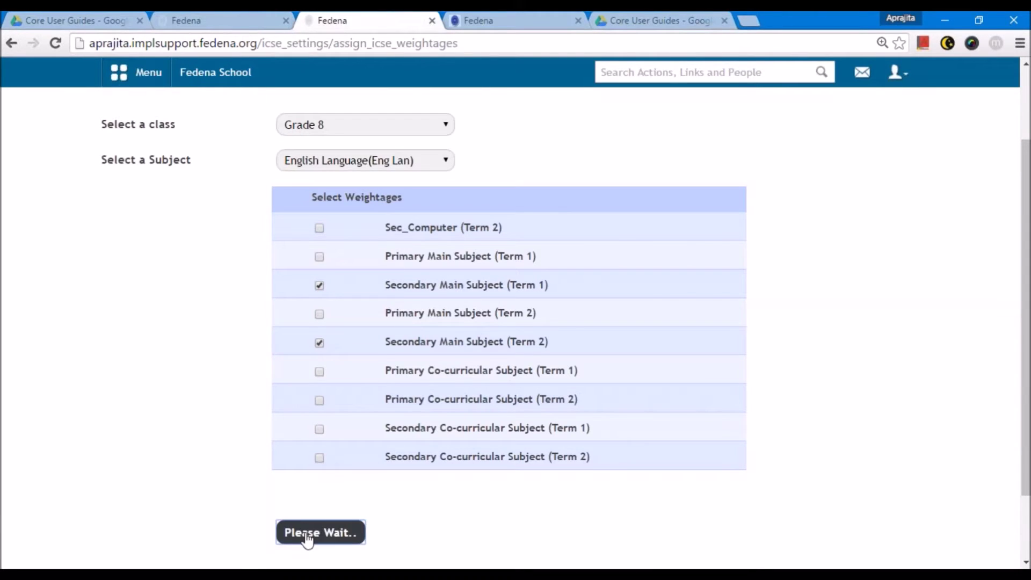
- Select English Literature and save Secondary Main Subject weightages for Term 1 and Term 2
left_click(344, 295)
left_click(326, 356)
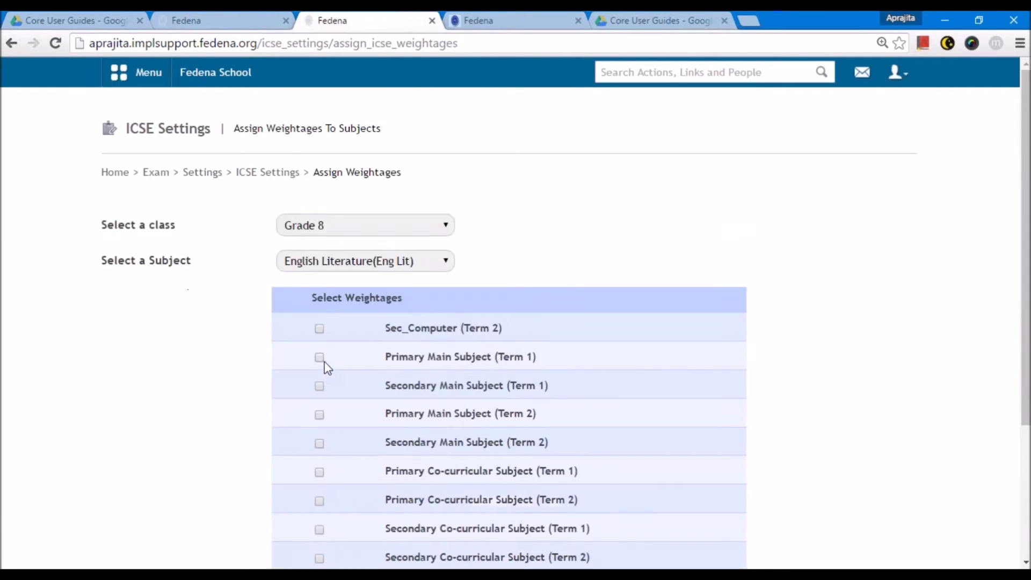
scroll(324, 360, "down", 2)
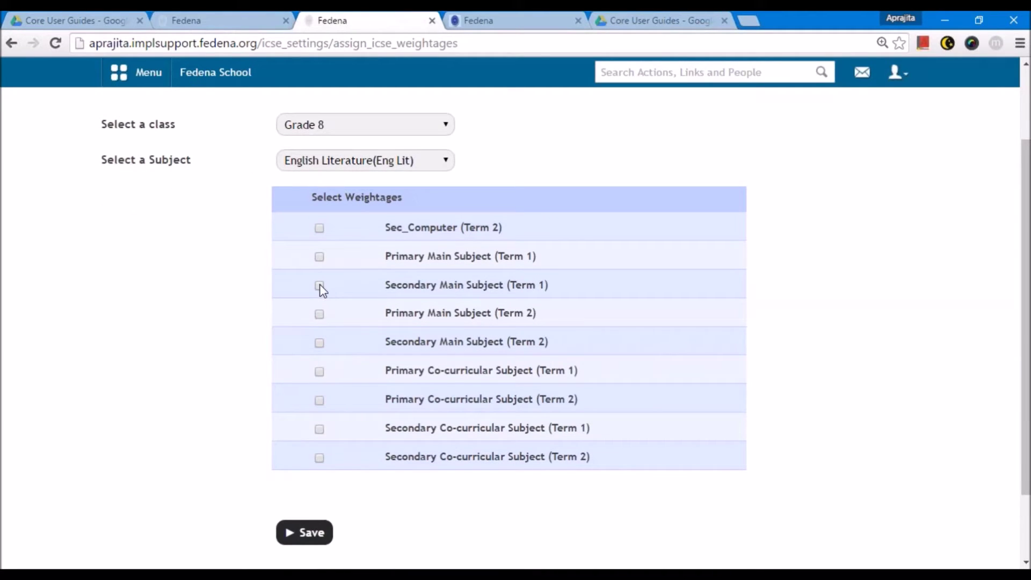
left_click(320, 258)
left_click(320, 341)
left_click(299, 532)
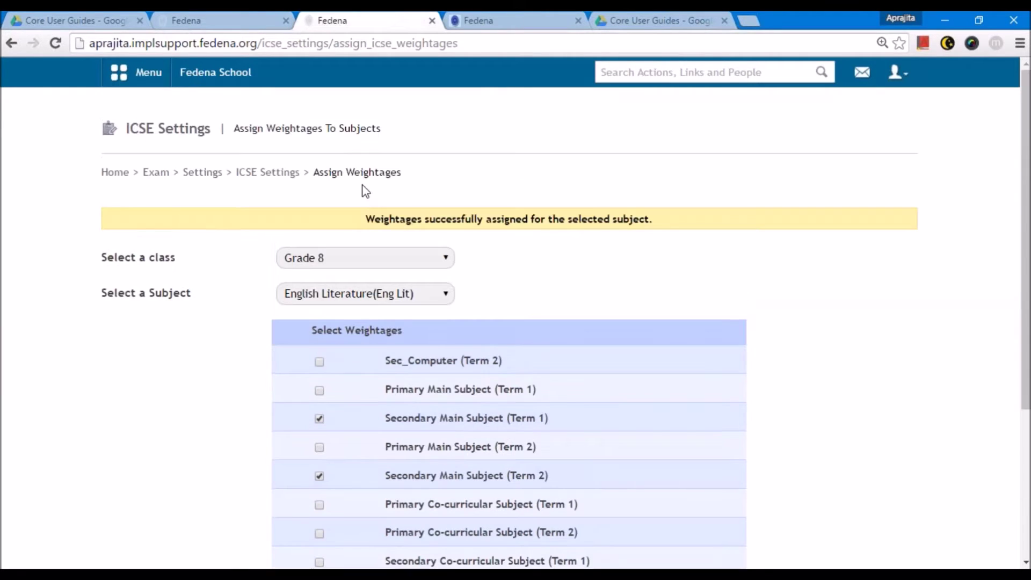
- Select Mathematics(Mat), save Secondary Main Subject weightages for both terms, then reconfirm Grade 8
left_click(344, 294)
left_click(340, 369)
scroll(336, 368, "down", 3)
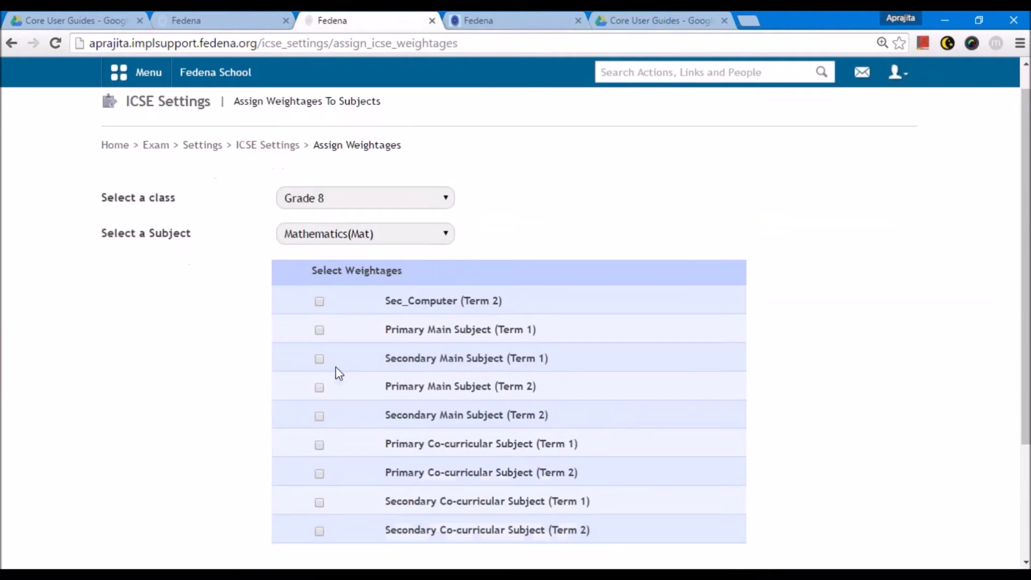
left_click(319, 292)
left_click(319, 234)
left_click(310, 492)
scroll(379, 466, "down", 4)
scroll(380, 462, "up", 4)
left_click(336, 260)
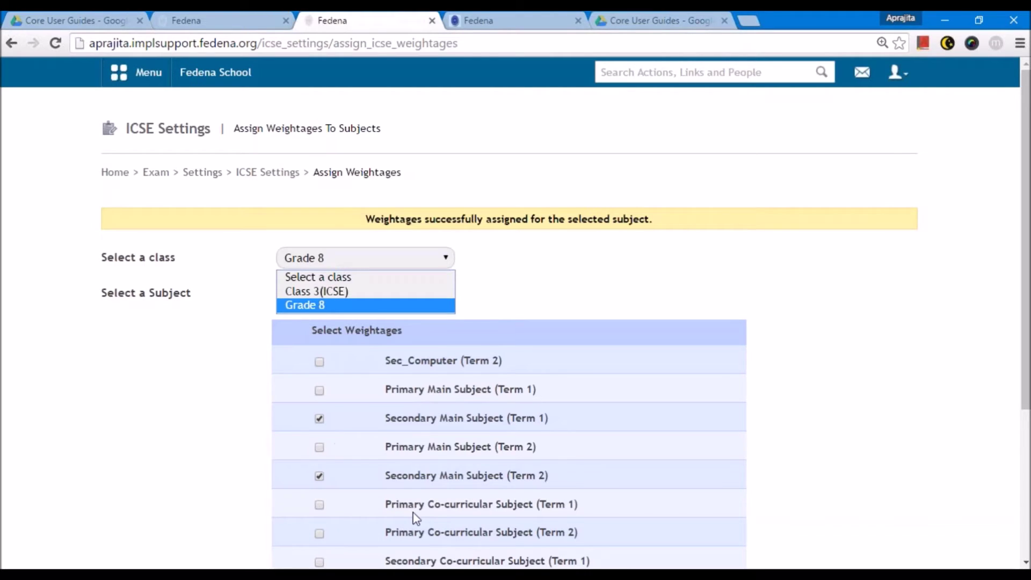
left_click(317, 305)
- Return to the ICSE Settings overview and view the Internal Assessment Settings calculation mode
left_click(268, 172)
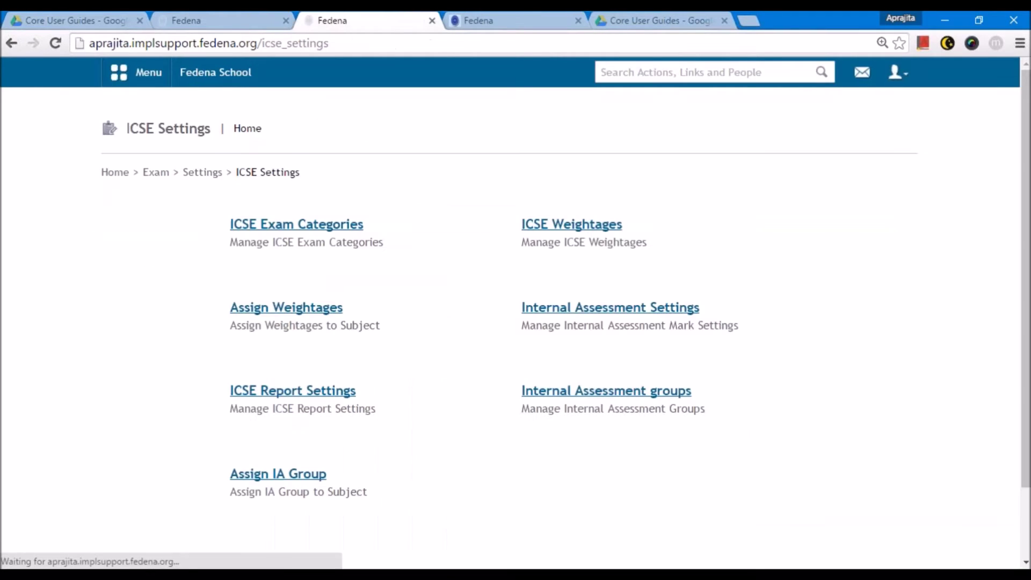
left_click(575, 309)
scroll(492, 324, "down", 2)
scroll(492, 325, "up", 2)
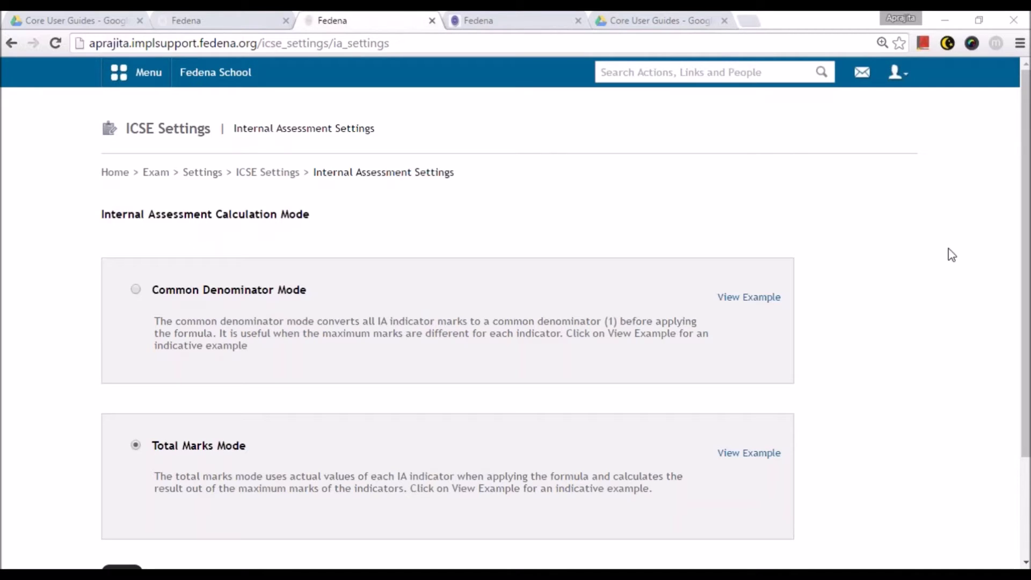
- Review the Common Denominator Mode and Total Marks Mode worked examples
left_click(738, 296)
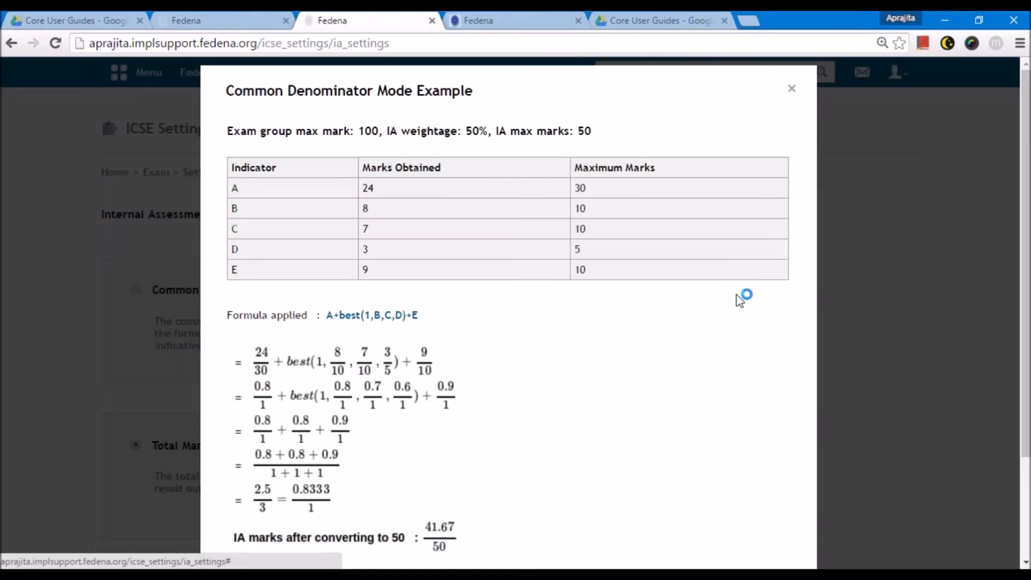
key("ctrl+minus")
key("ctrl+minus")
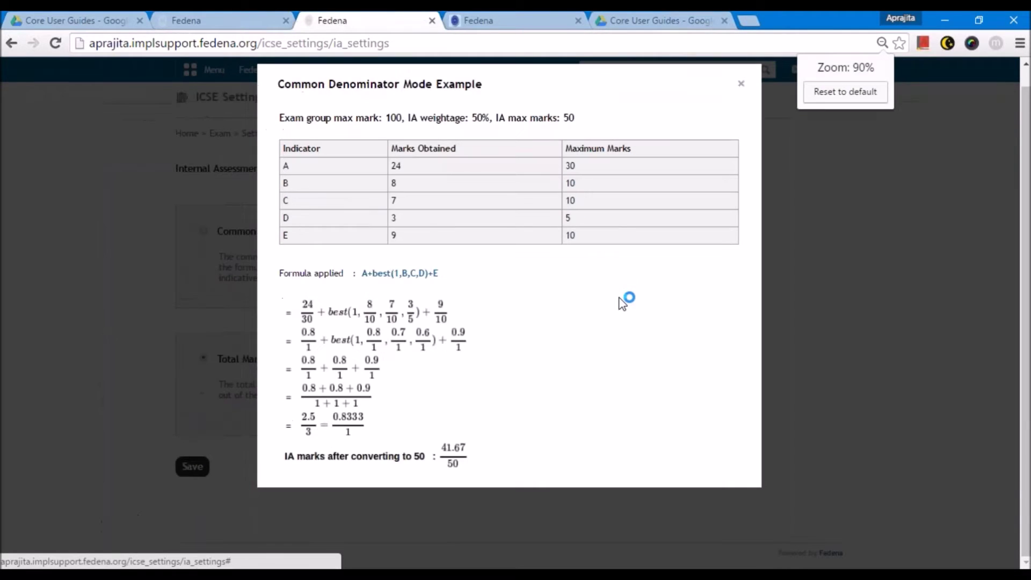
key("ctrl+plus")
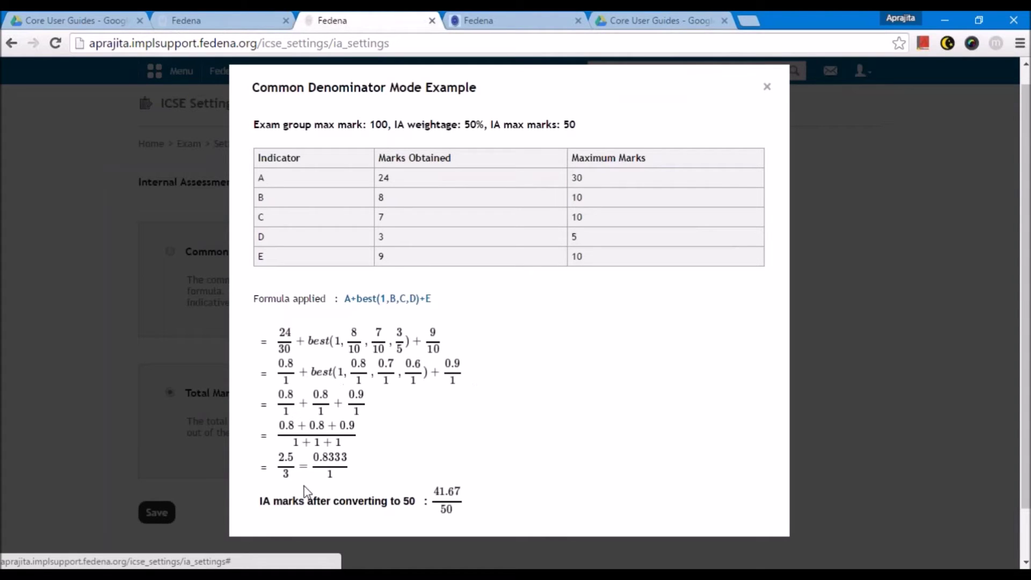
left_click(767, 88)
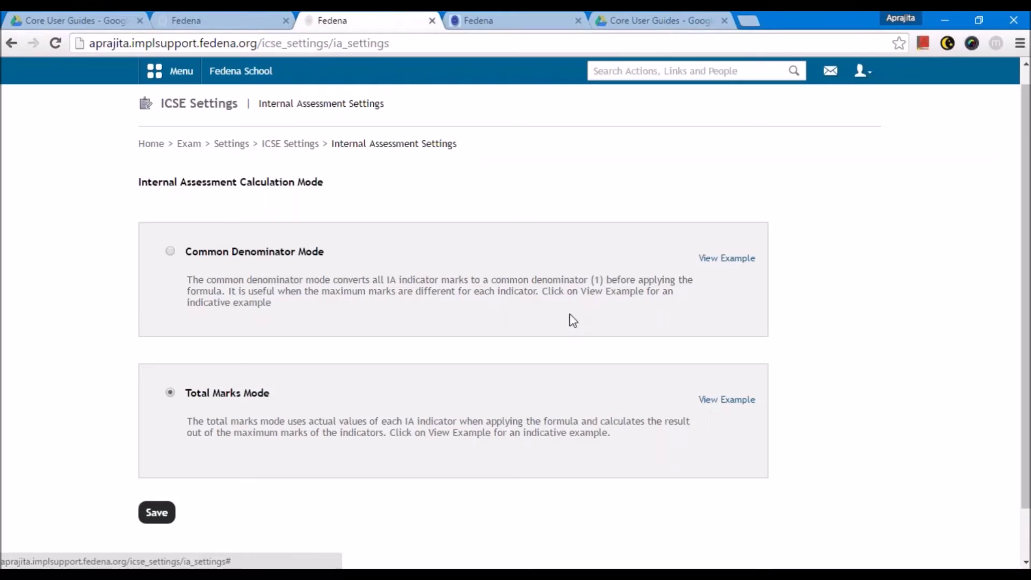
left_click(720, 400)
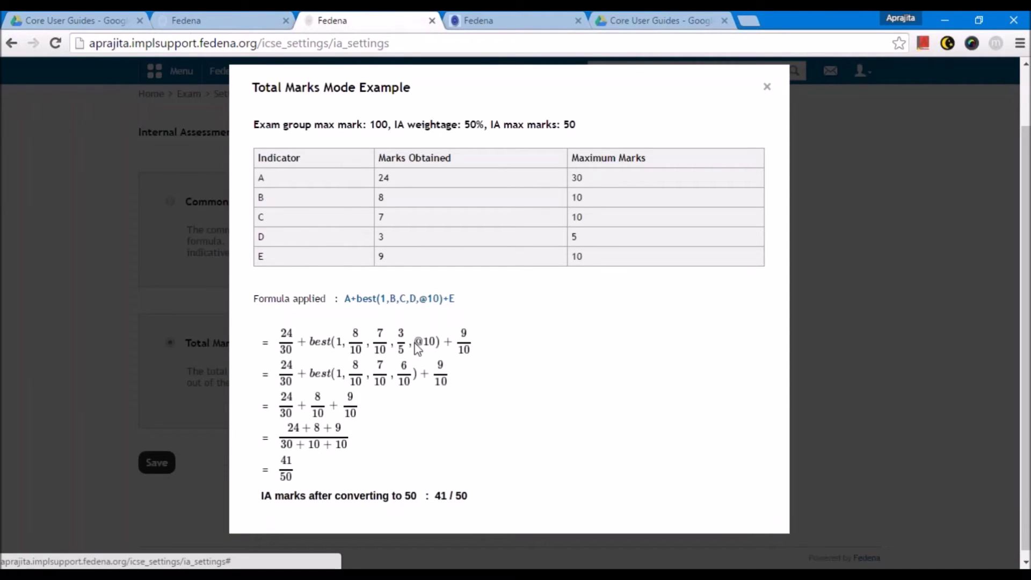
left_click(767, 87)
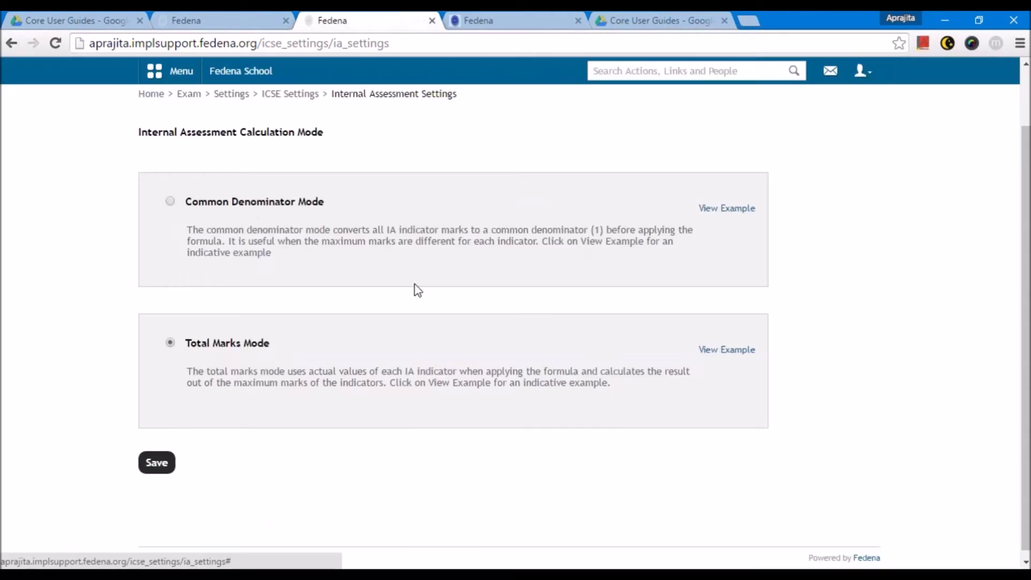
- Save Common Denominator Mode as the internal assessment calculation and return to ICSE Settings
left_click(170, 201)
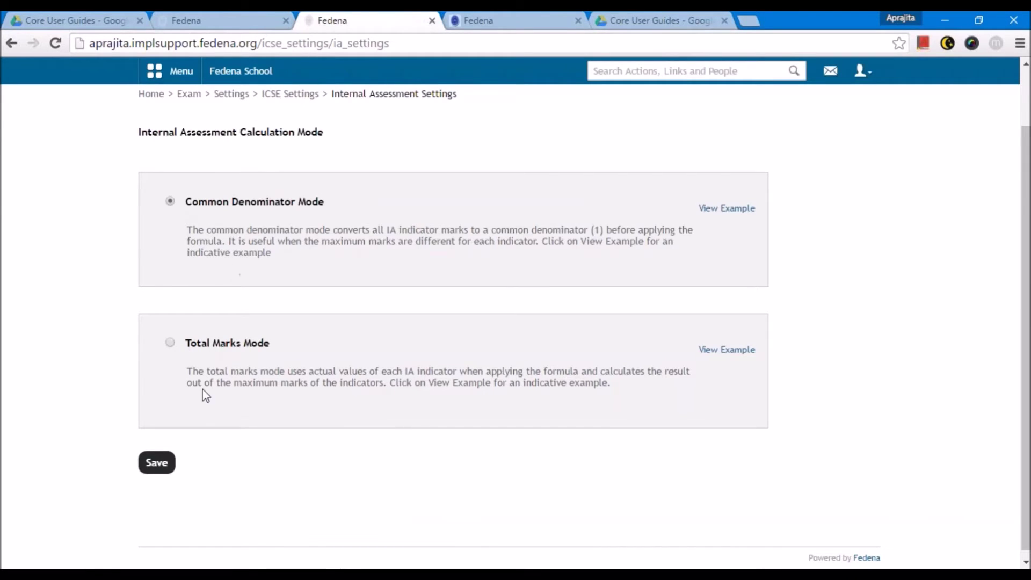
left_click(156, 462)
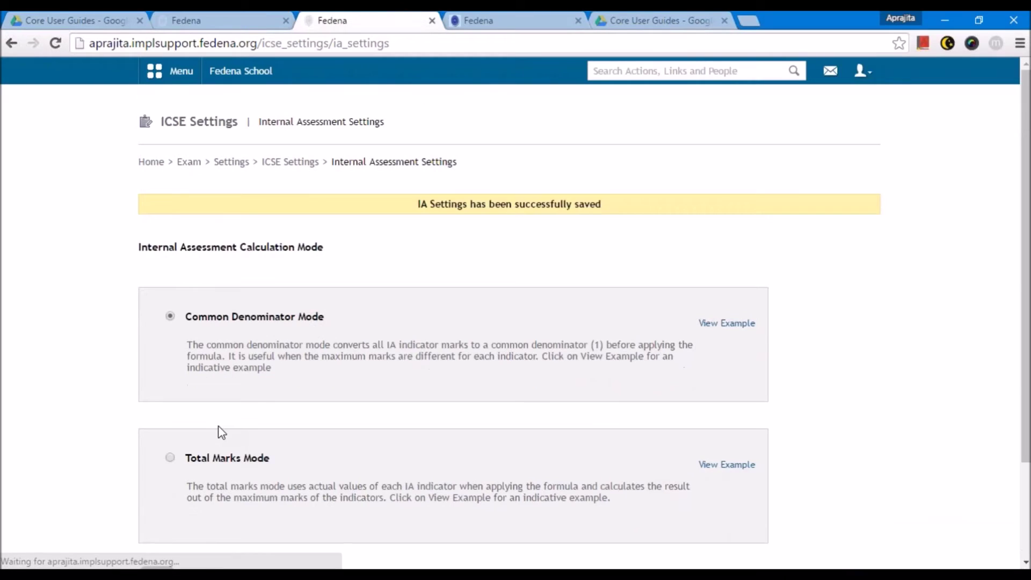
key("ctrl+plus")
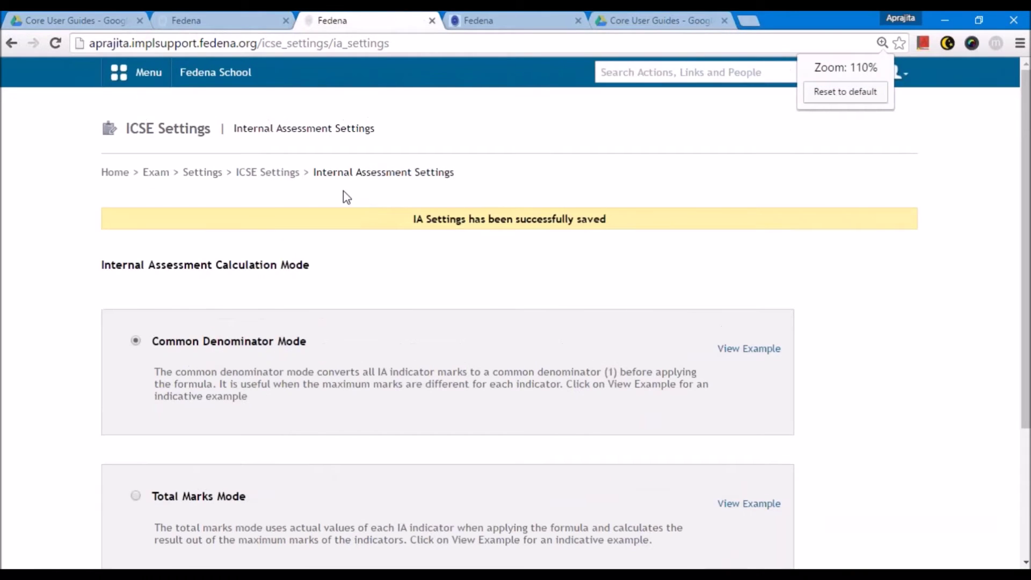
left_click(268, 172)
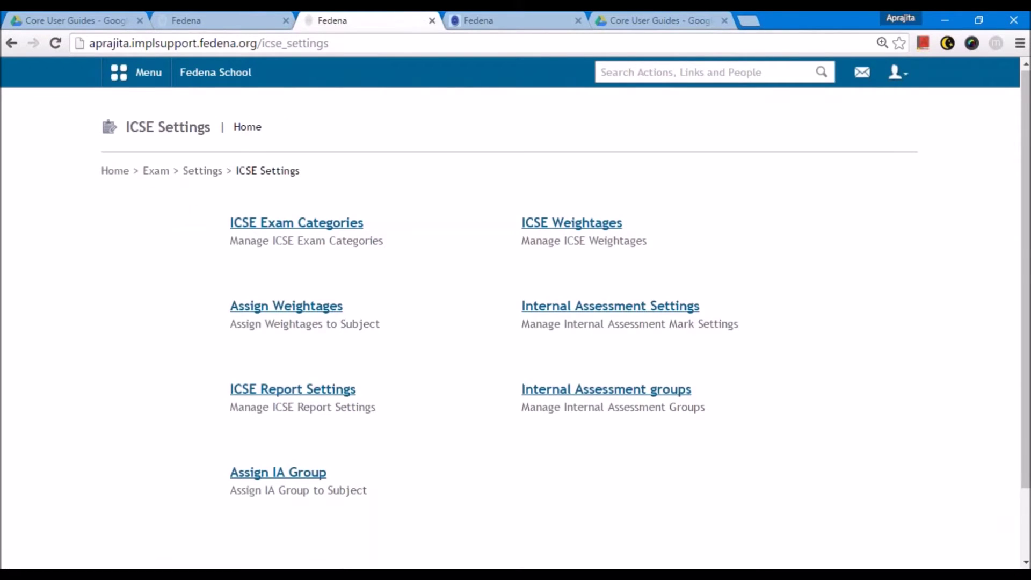
- Open ICSE Report Settings, try a customized header, then keep the preset header format
scroll(314, 313, "down", 2)
left_click(314, 308)
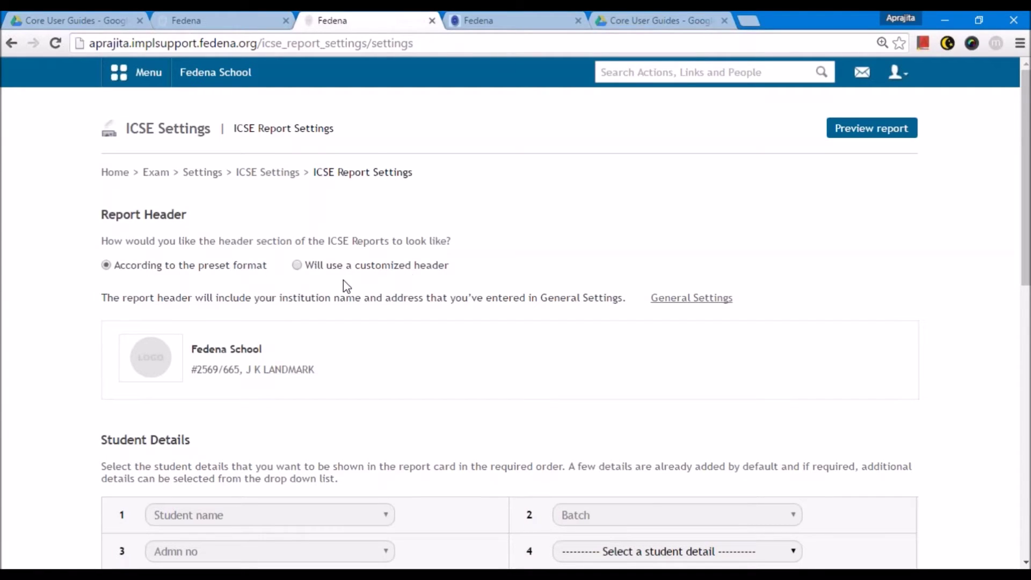
left_click(297, 265)
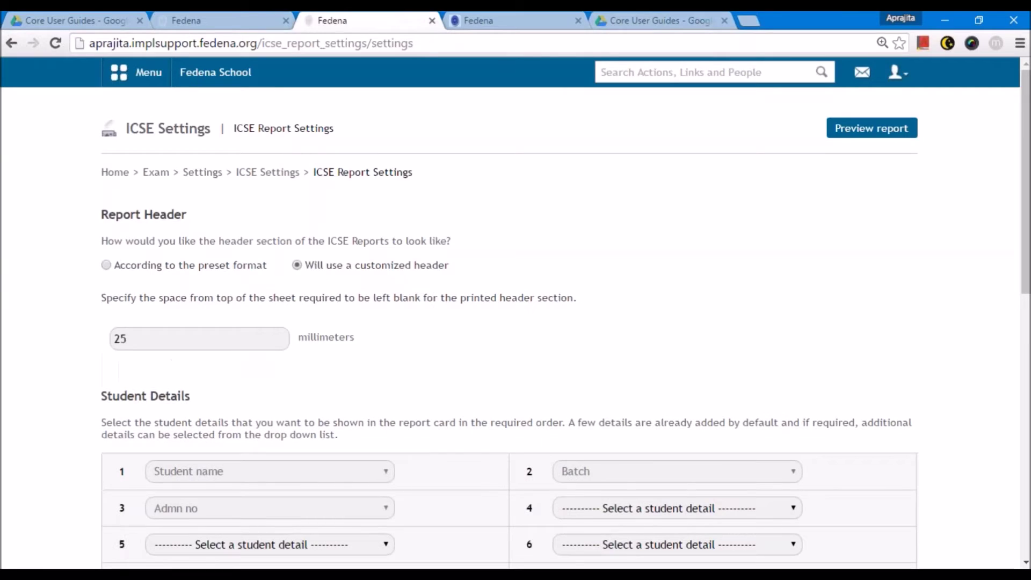
left_click(139, 338)
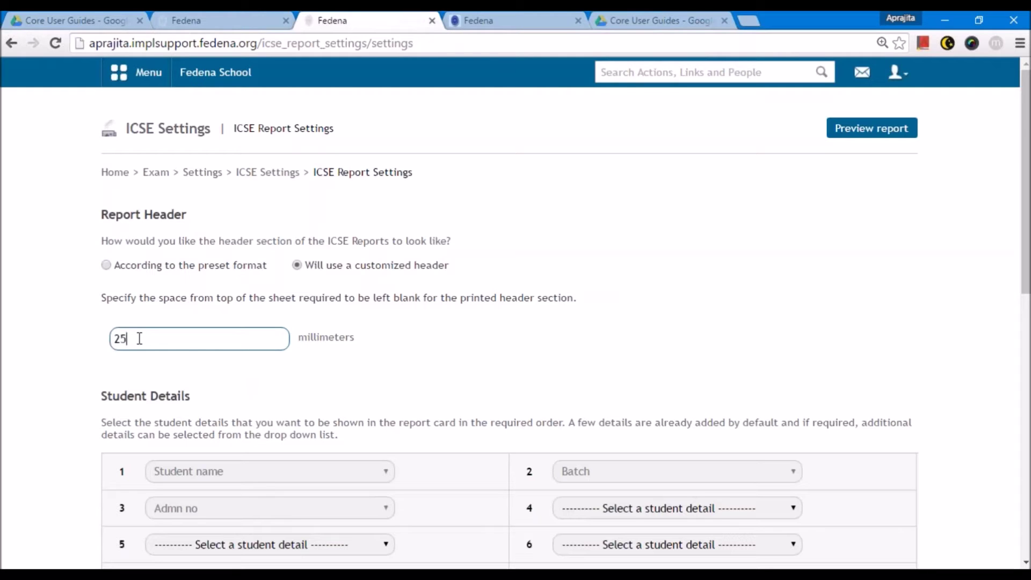
left_click(148, 267)
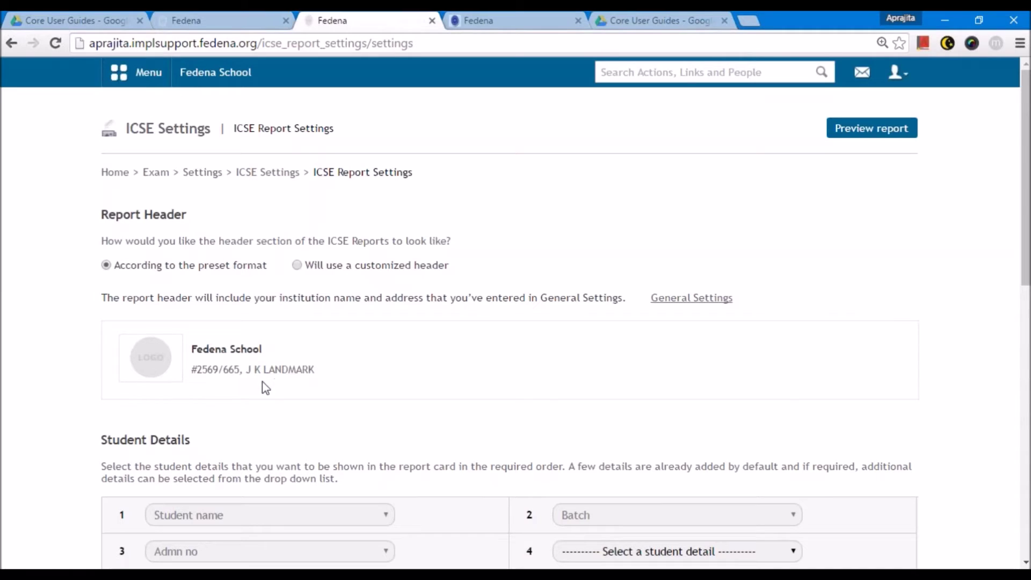
- Check General Settings in a new tab, then come back to the report settings tab
right_click(689, 303)
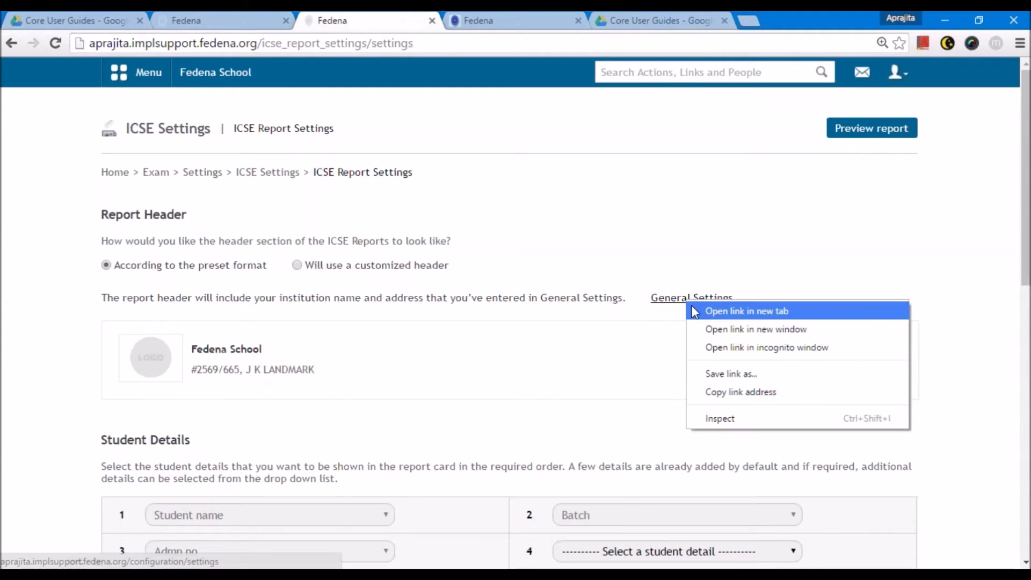
left_click(746, 311)
key("ctrl+Tab")
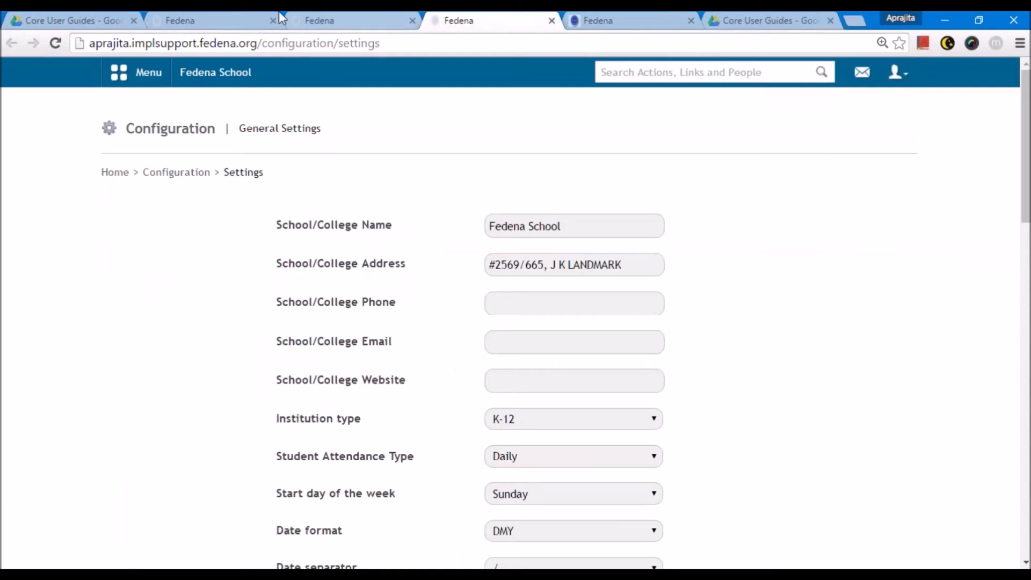
left_click(324, 19)
scroll(188, 222, "down", 2)
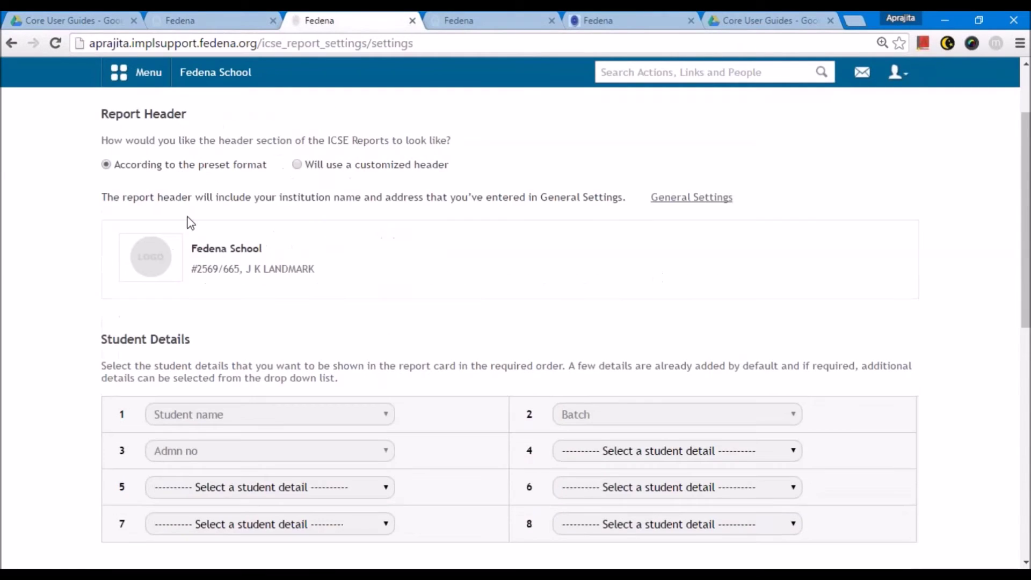
scroll(193, 228, "down", 3)
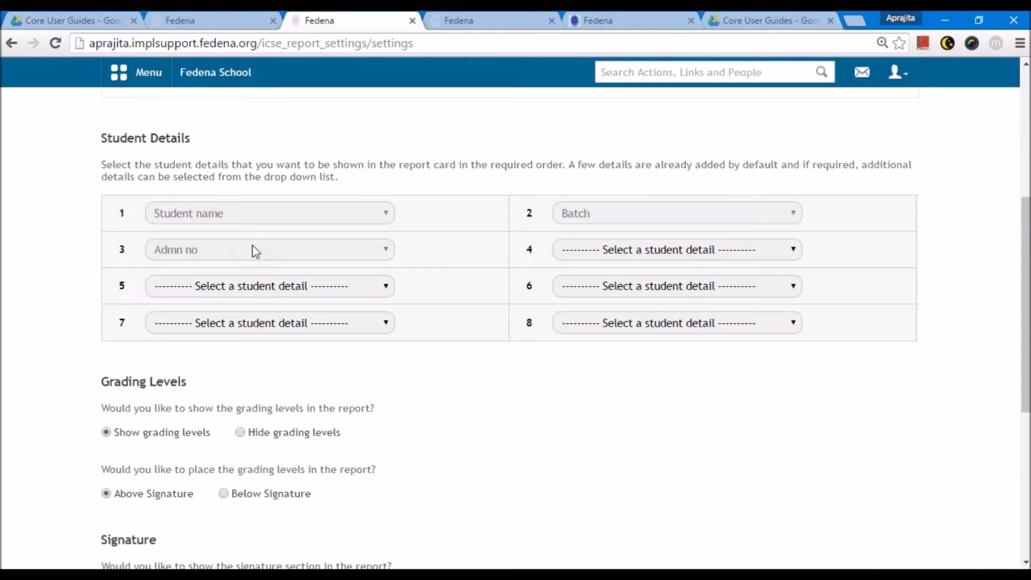
- Review the Student Details choices for slot 4 without changing them
left_click(688, 255)
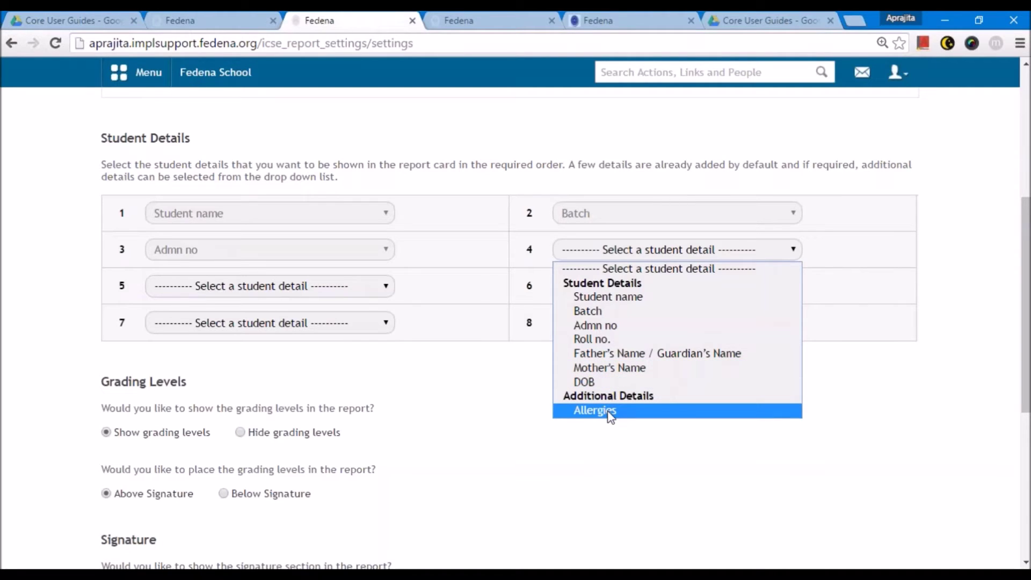
left_click(501, 458)
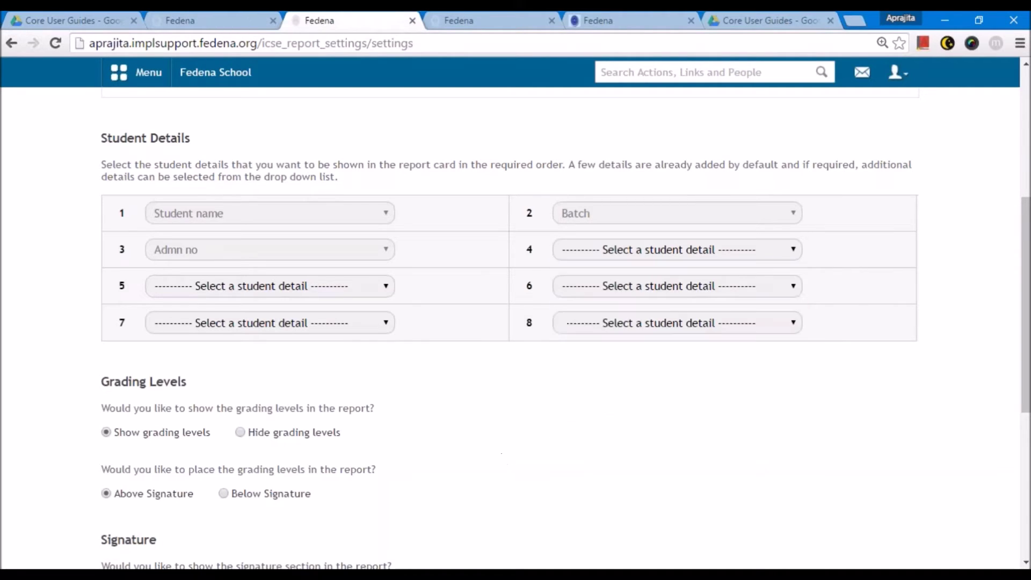
scroll(502, 454, "down", 3)
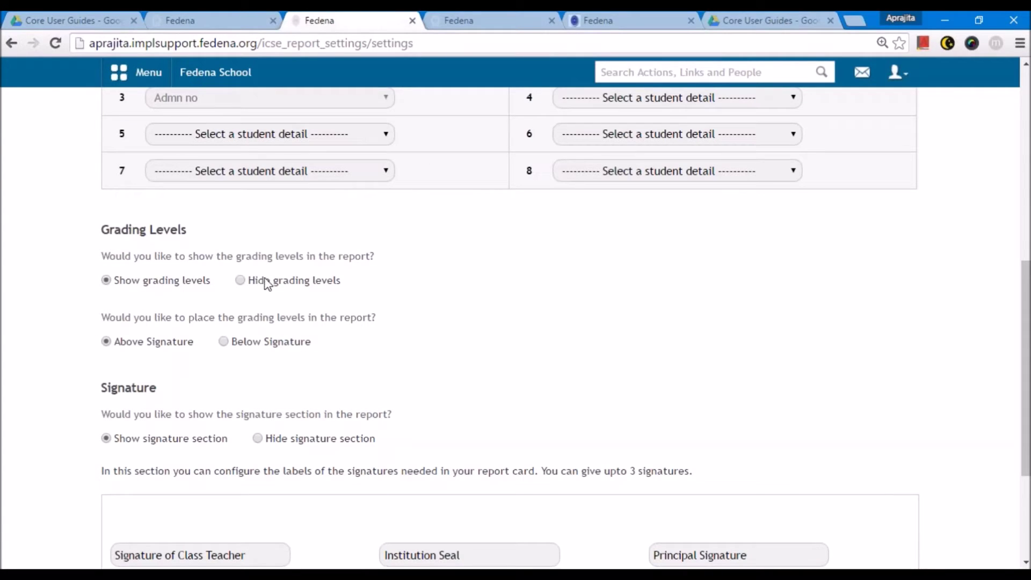
scroll(145, 292, "down", 1)
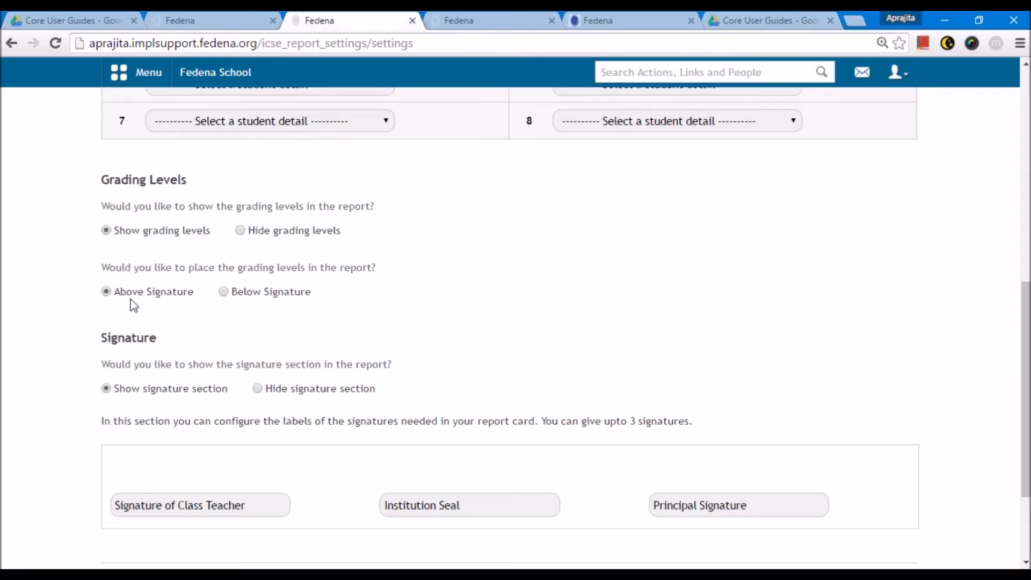
scroll(128, 301, "down", 3)
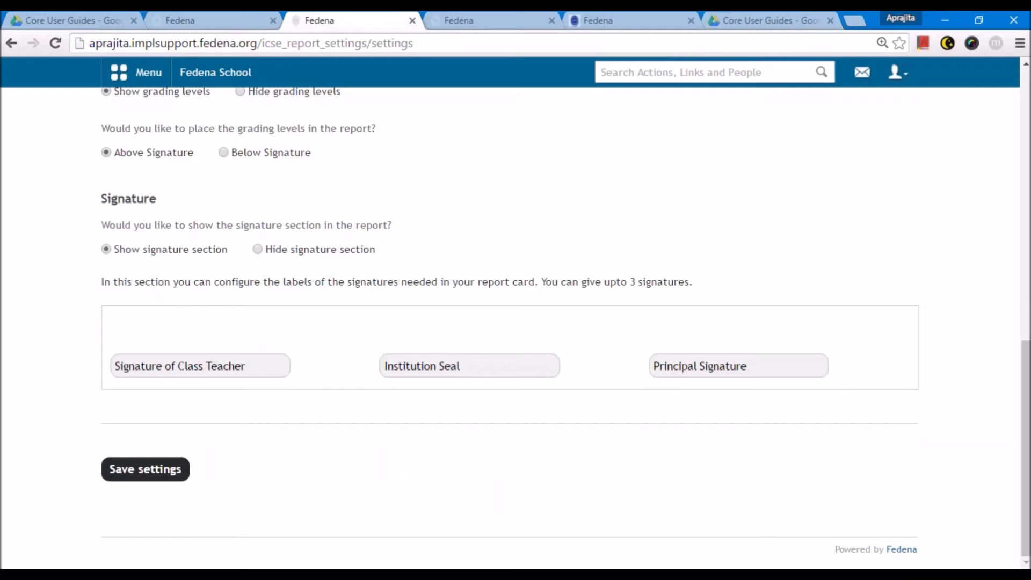
- Review the Class Teacher, Institution Seal and Principal signature labels, save, and return to ICSE Settings
left_click(241, 365)
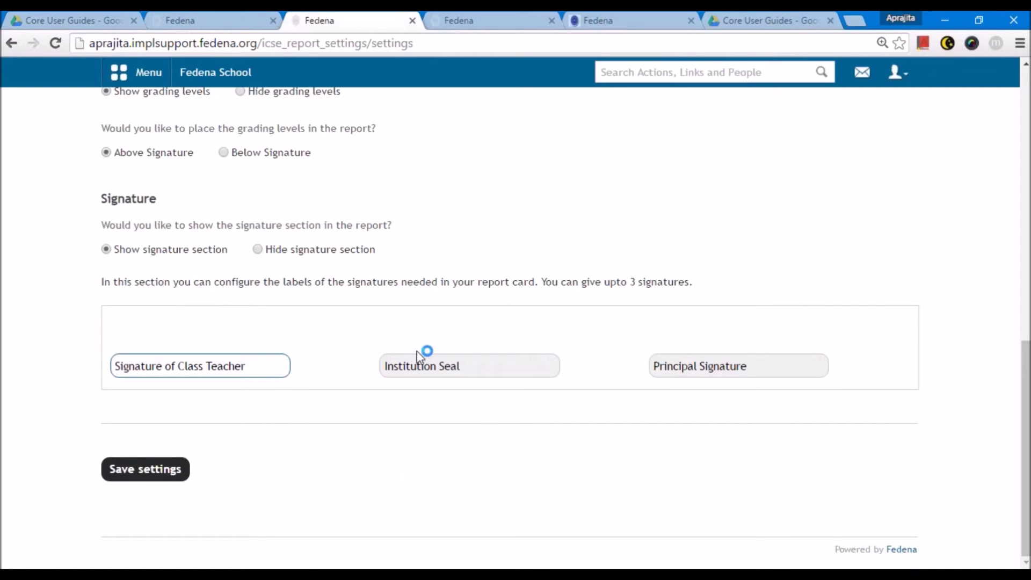
left_click(436, 366)
left_click(664, 361)
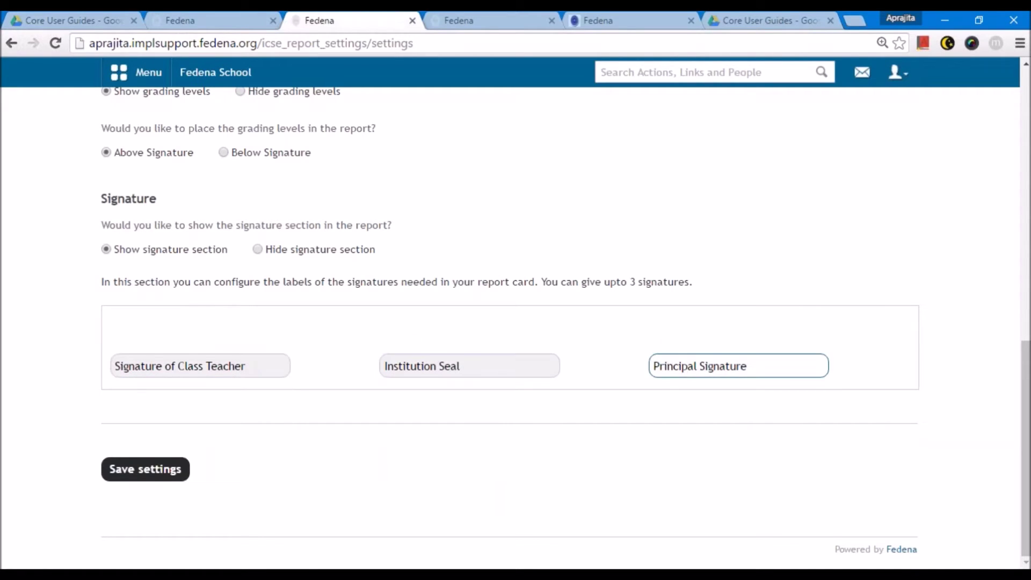
left_click(440, 367)
left_click(519, 354)
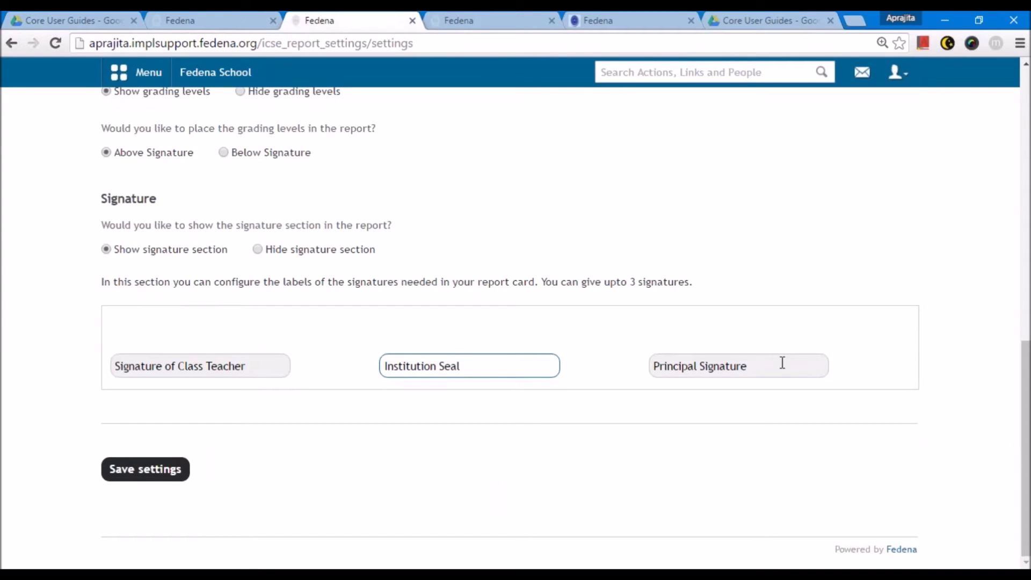
scroll(265, 426, "up", 10)
scroll(185, 467, "down", 5)
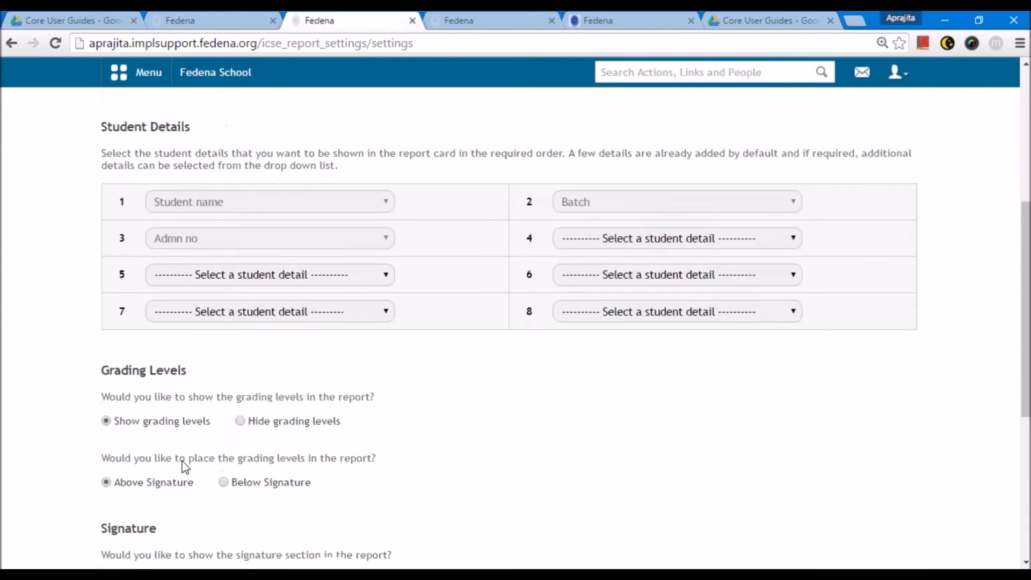
scroll(185, 467, "down", 5)
left_click(154, 468)
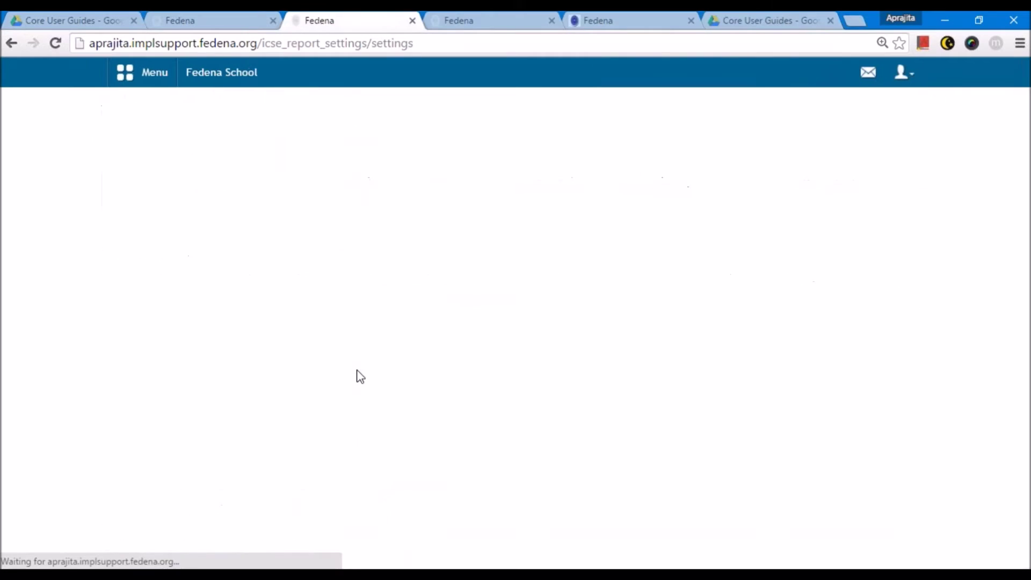
left_click(287, 173)
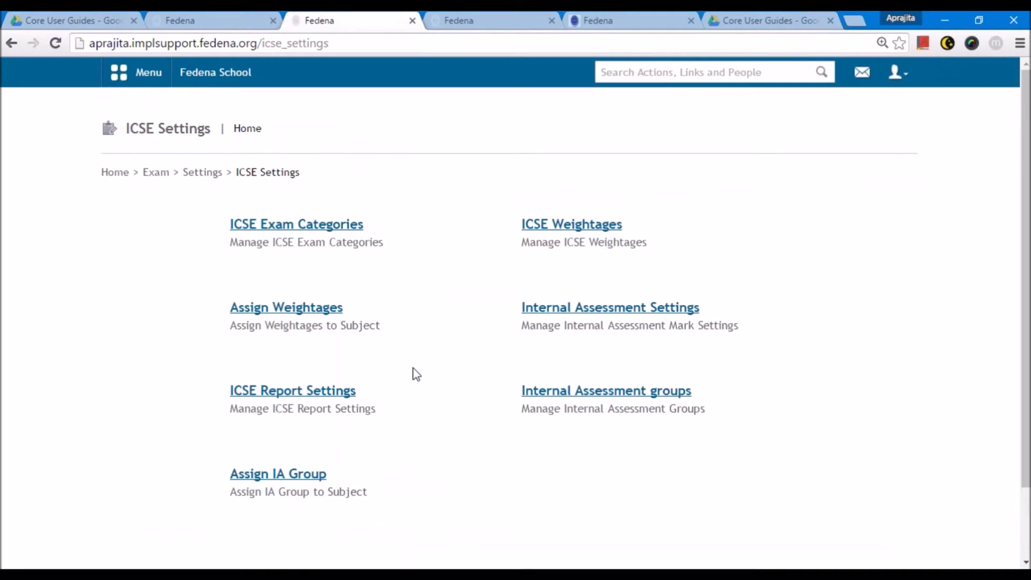
- Go to the IA Groups page and open a blank New IA Group form
left_click(617, 392)
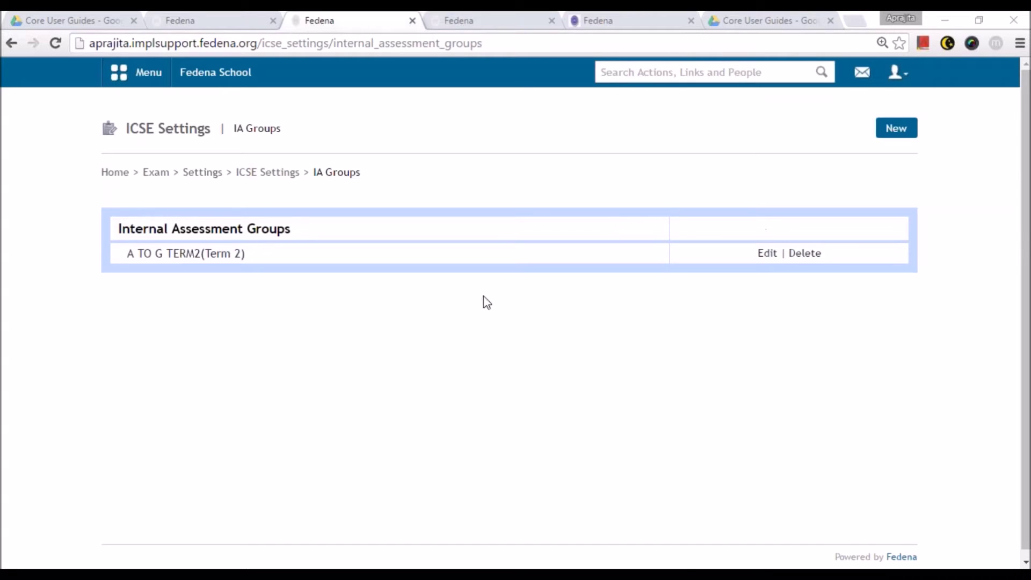
scroll(483, 289, "down", 1)
left_click(892, 129)
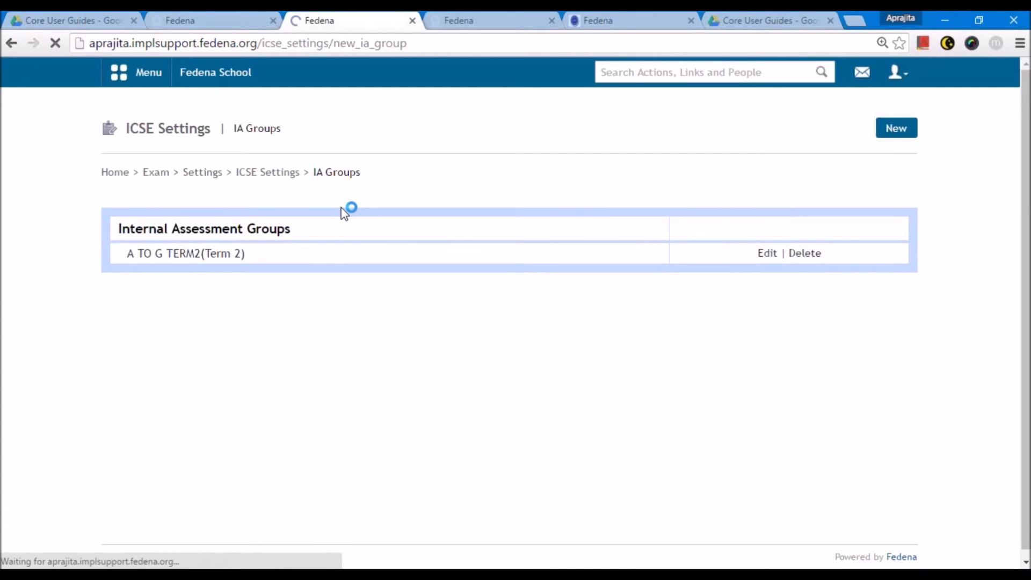
left_click(334, 230)
- Name the group 'English IA' with ICSE exam category Term 1
left_click(334, 231)
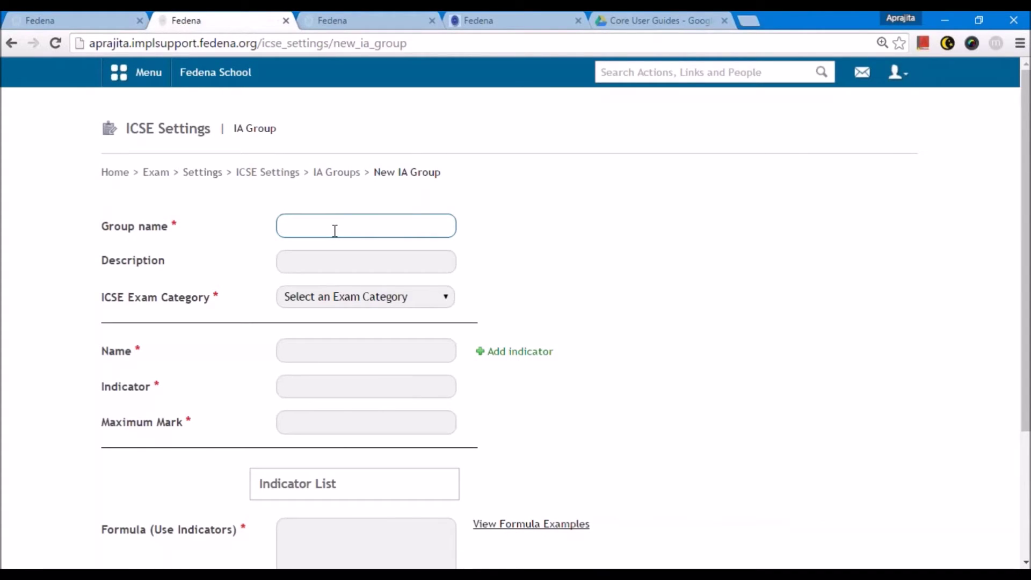
type("English IA Term 1")
left_click(346, 297)
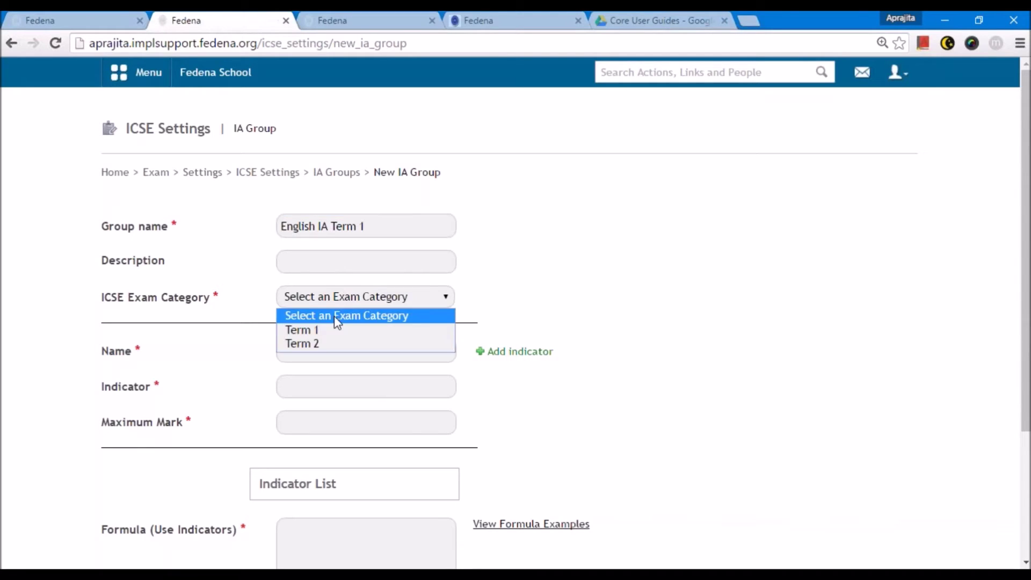
left_click(329, 330)
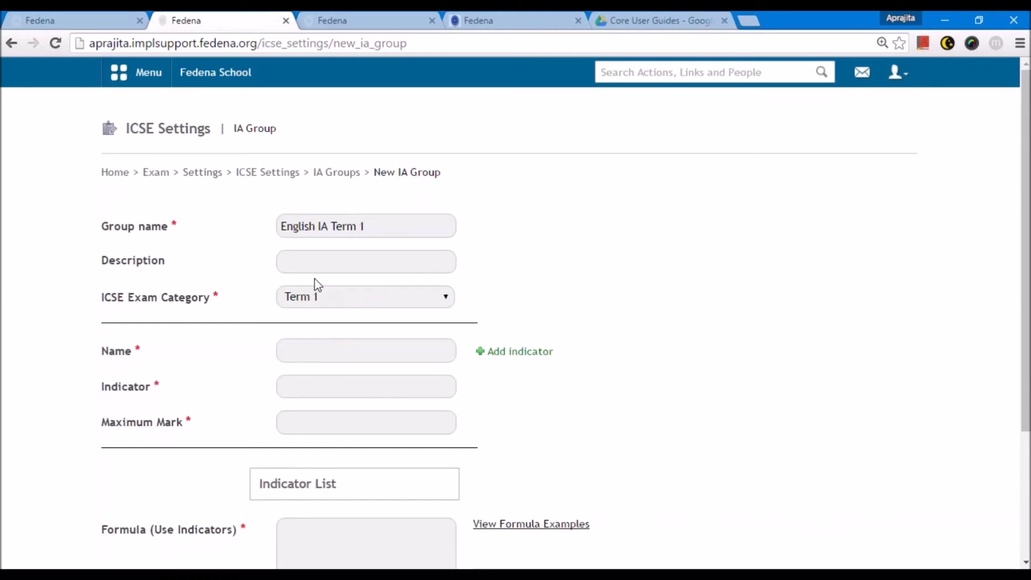
left_click(306, 264)
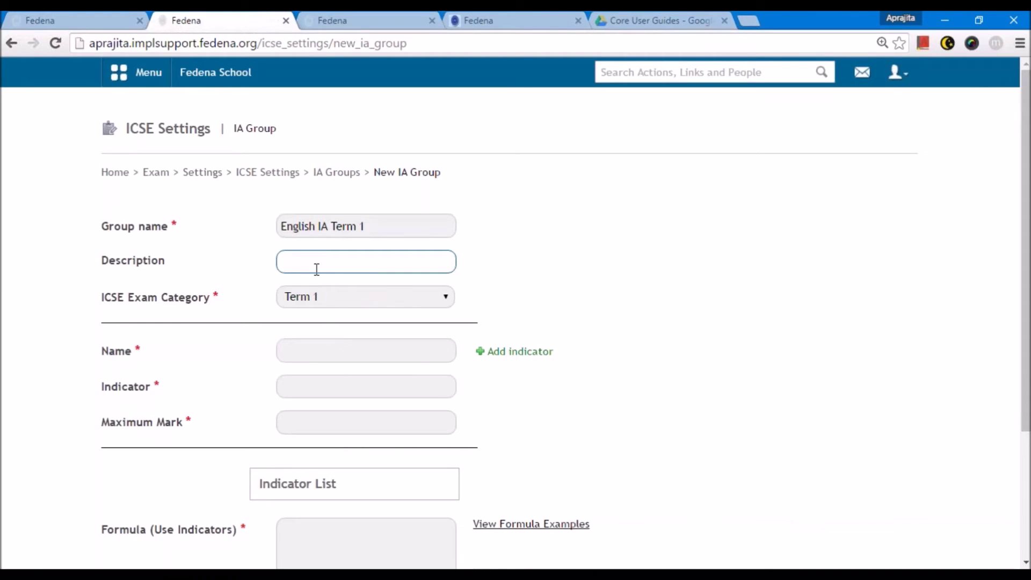
left_click_drag(377, 230, 329, 238)
key("BackSpace")
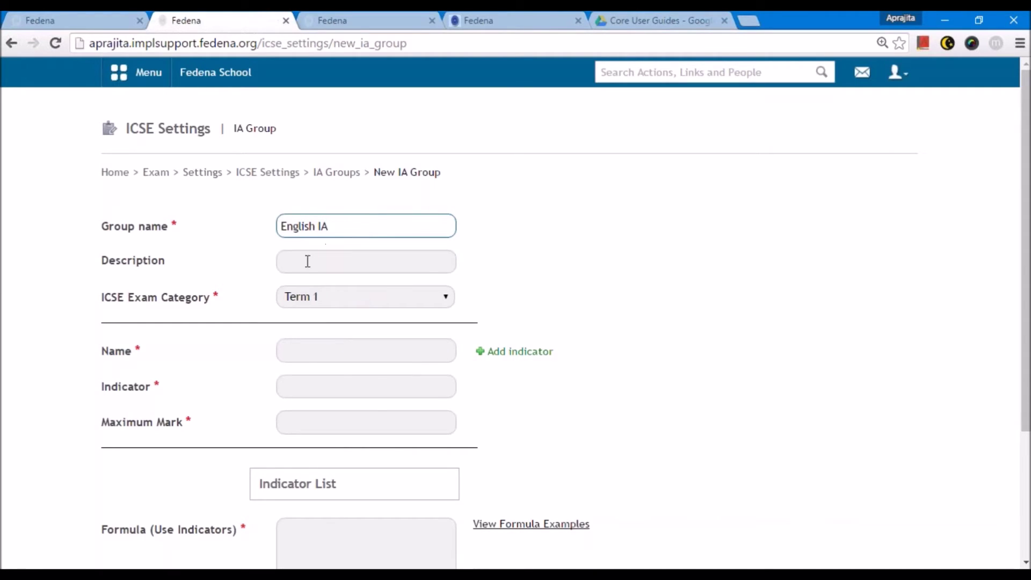
left_click(306, 261)
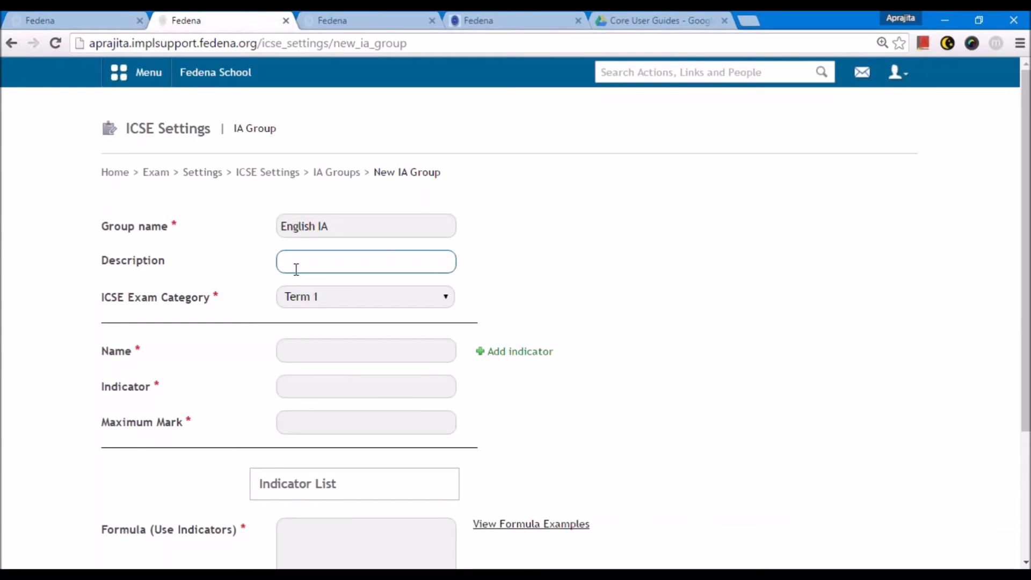
scroll(322, 261, "down", 2)
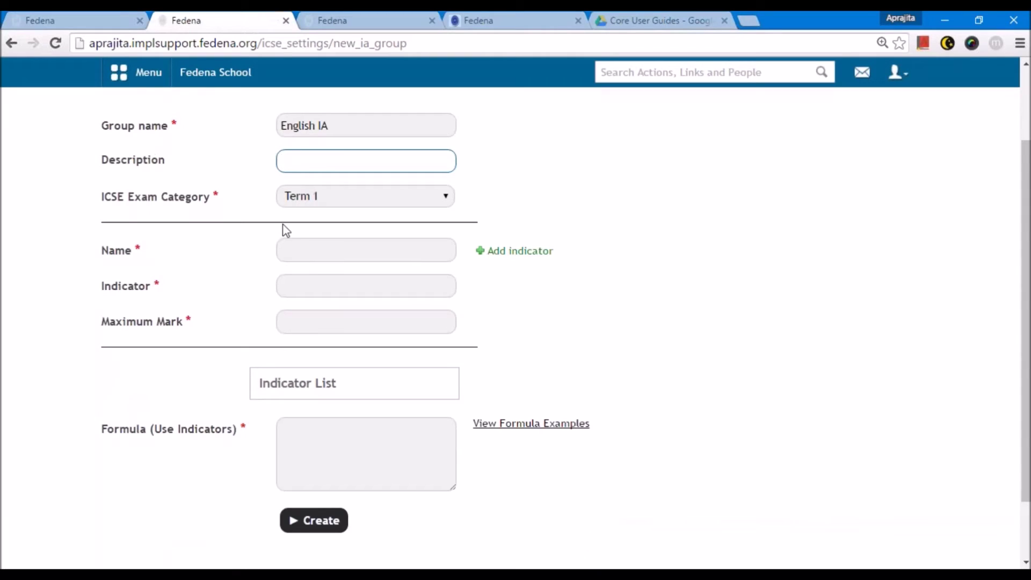
- Add the first indicator Practical, letter A, maximum mark 100
left_click(292, 250)
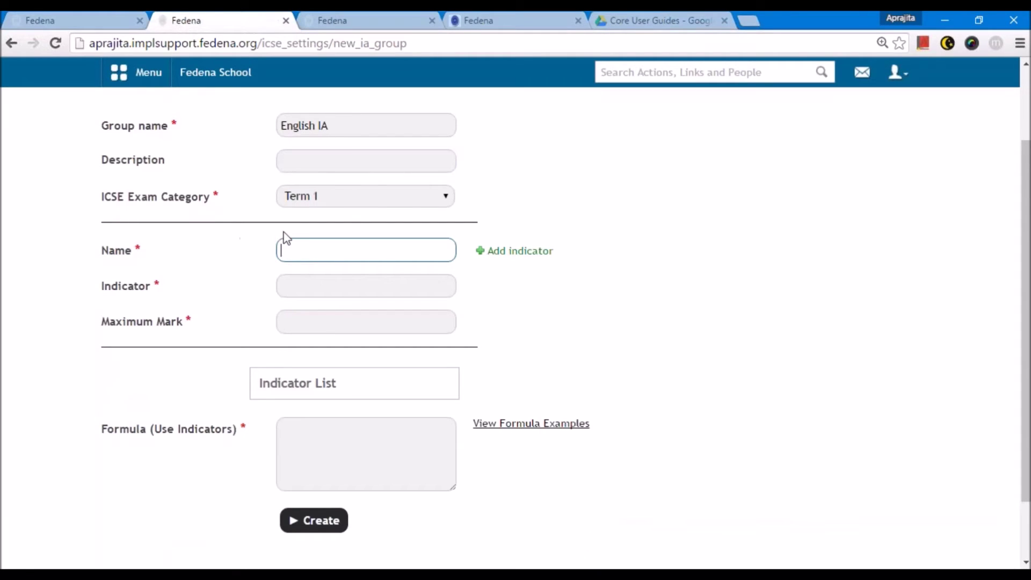
scroll(306, 180, "up", 2)
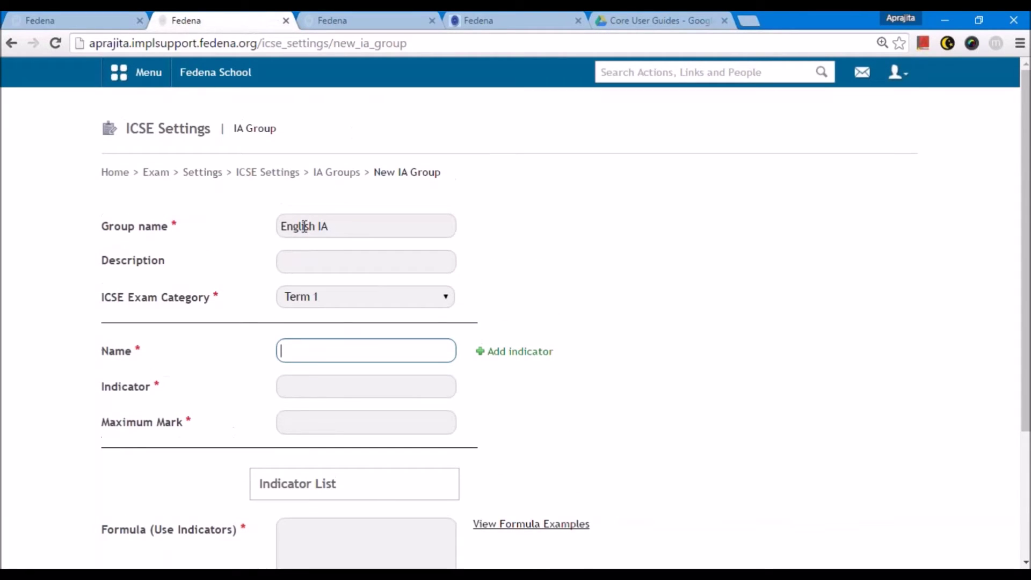
left_click_drag(316, 226, 278, 226)
left_click(312, 351)
type("Pra")
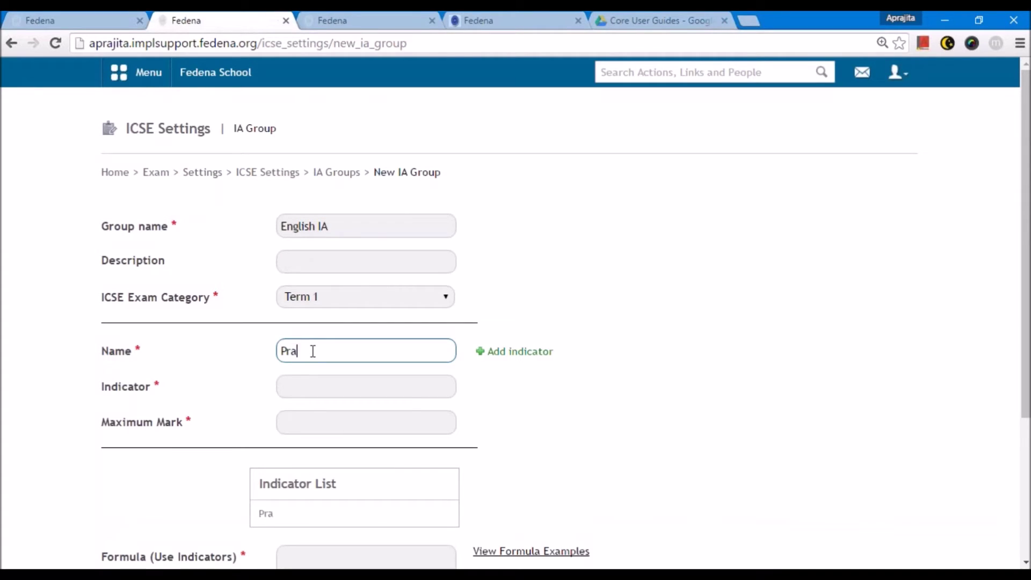
type("ctical")
left_click(312, 377)
type("A")
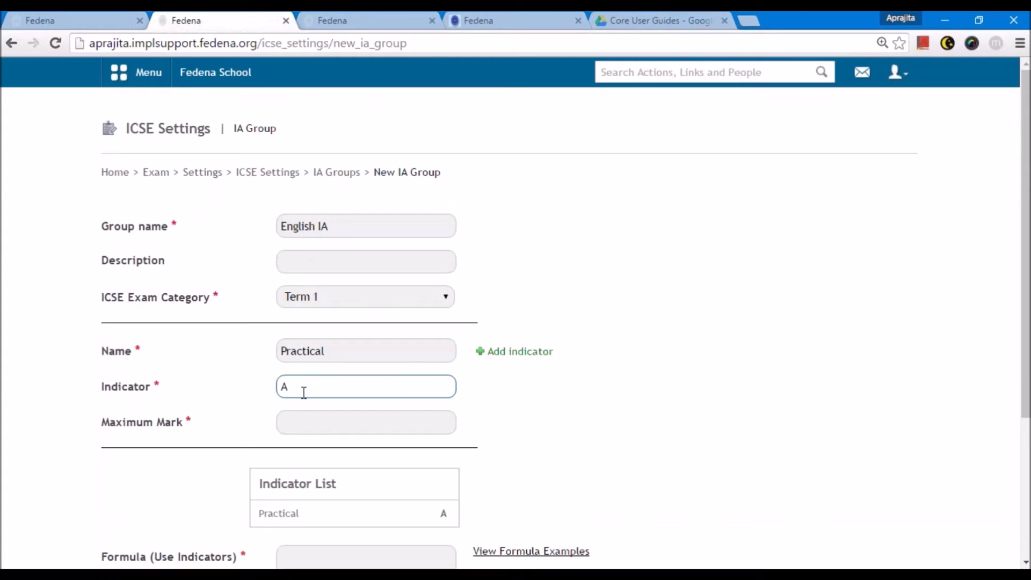
left_click(308, 422)
double_click(286, 387)
left_click(299, 423)
double_click(287, 387)
left_click(302, 420)
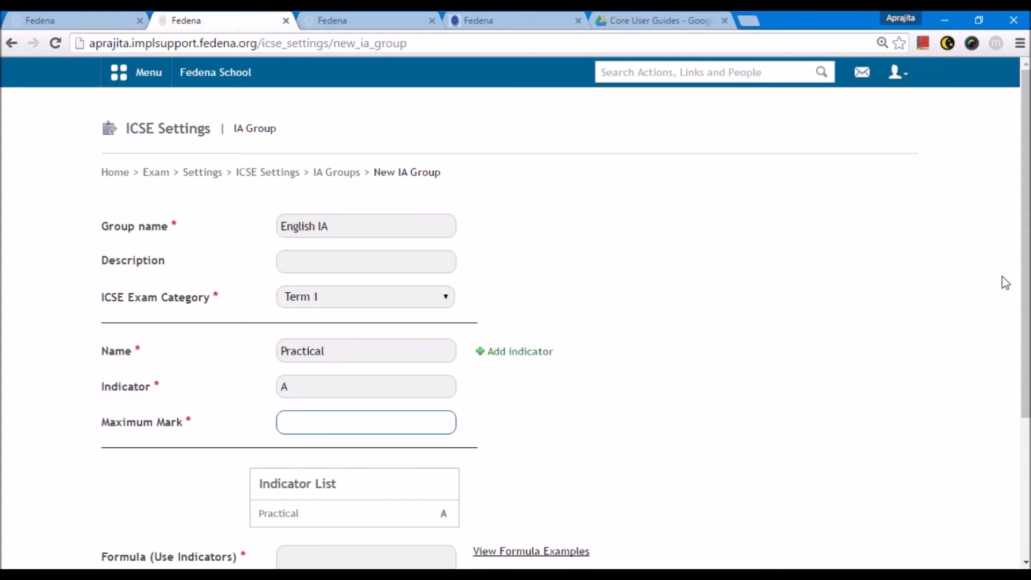
type("100")
- Check the group and indicator names, then add a second indicator named Presentations
scroll(316, 344, "down", 3)
scroll(316, 343, "up", 3)
scroll(326, 355, "down", 3)
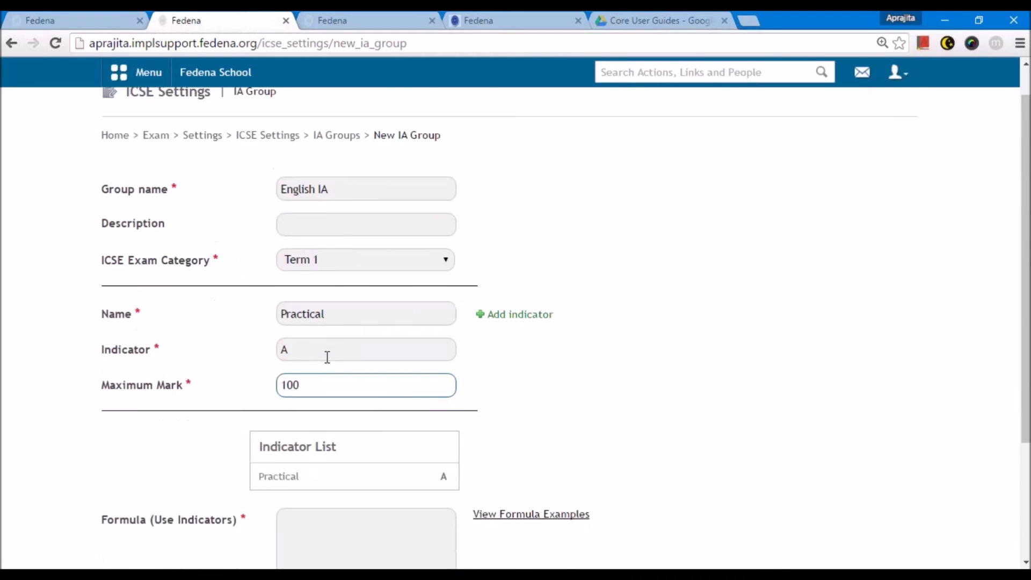
scroll(326, 354, "down", 1)
key("Tab")
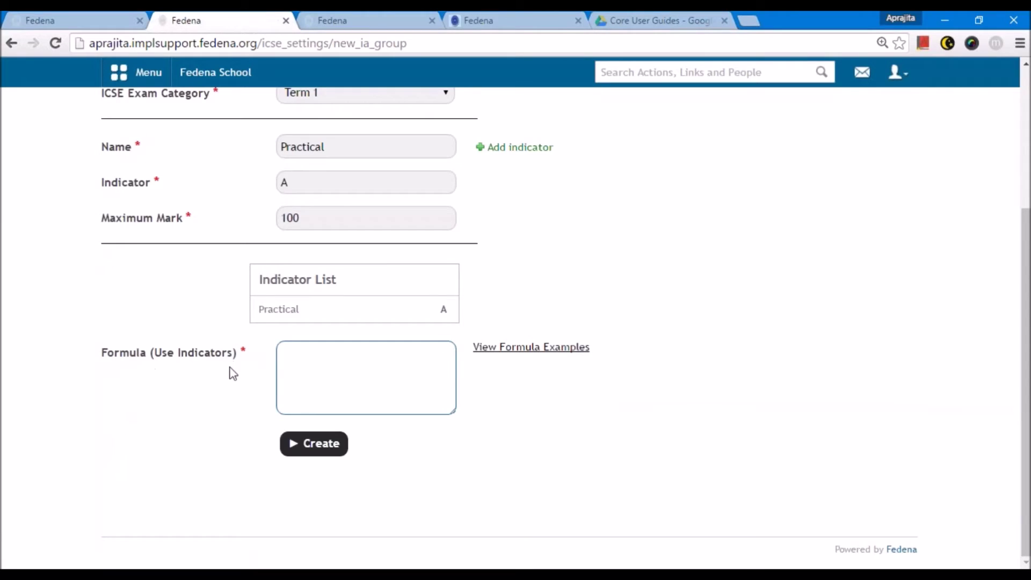
scroll(230, 368, "up", 1)
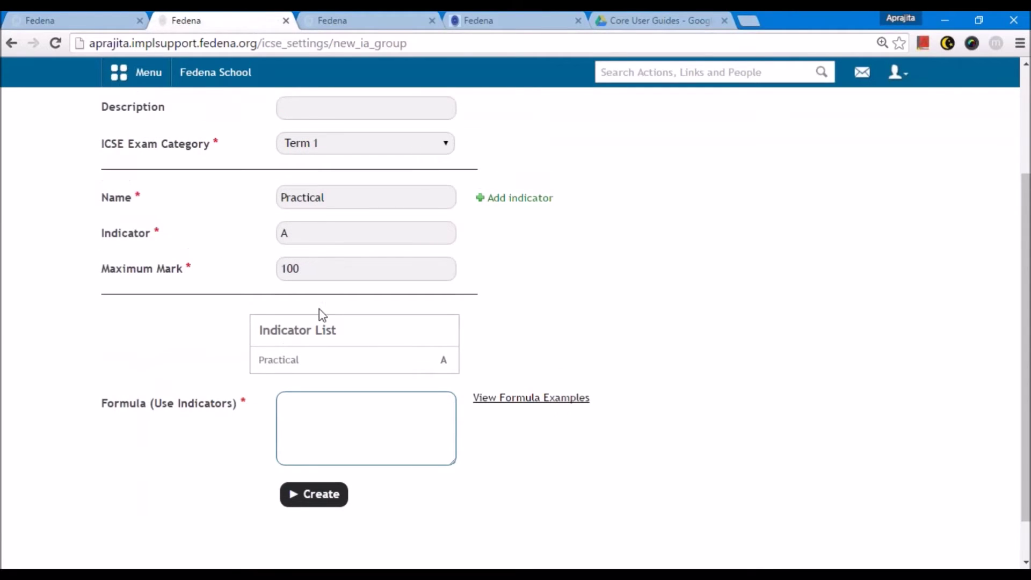
scroll(320, 313, "up", 3)
left_click_drag(335, 224, 266, 234)
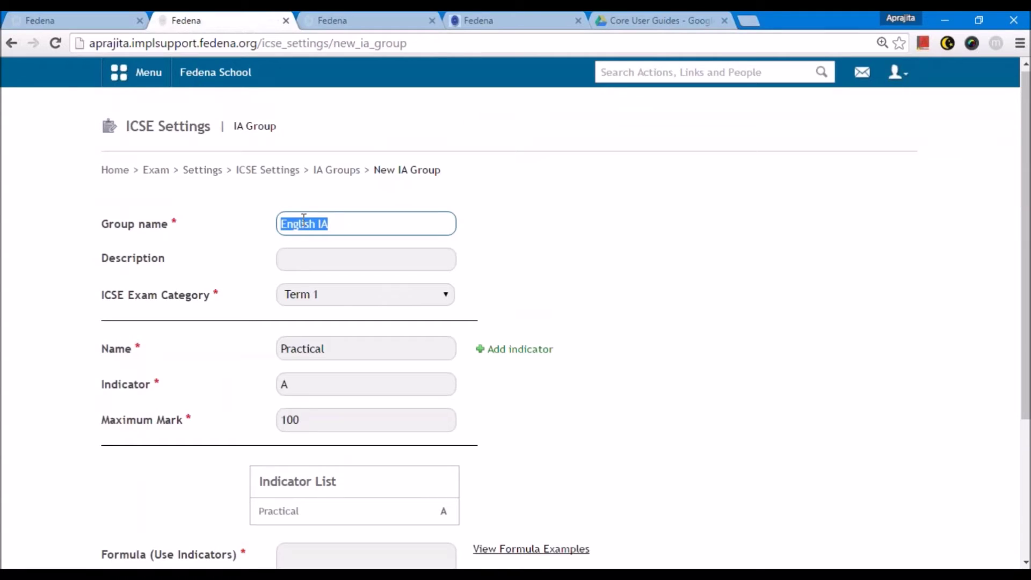
scroll(338, 256, "down", 2)
left_click(335, 248)
left_click_drag(335, 248, 260, 239)
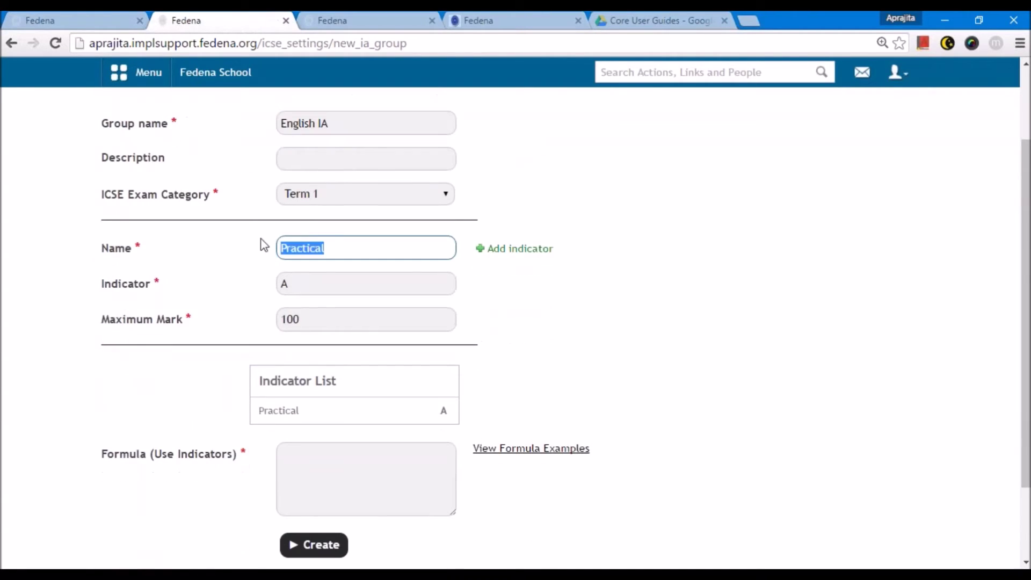
left_click(491, 250)
left_click(304, 367)
type("Presentations")
- Give the Presentations indicator letter B and maximum mark 100
left_click(307, 411)
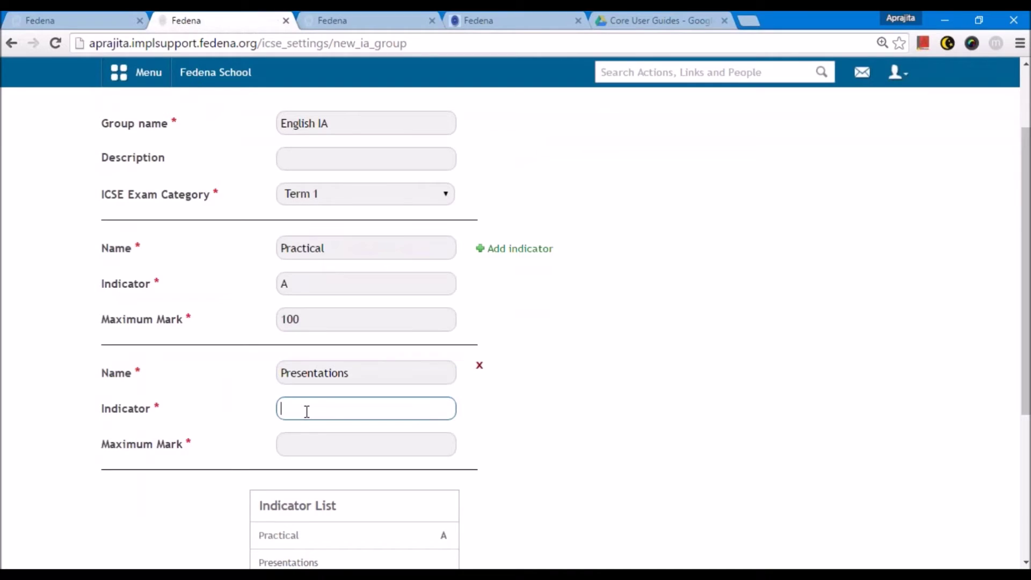
type("B")
left_click(316, 453)
scroll(315, 453, "down", 2)
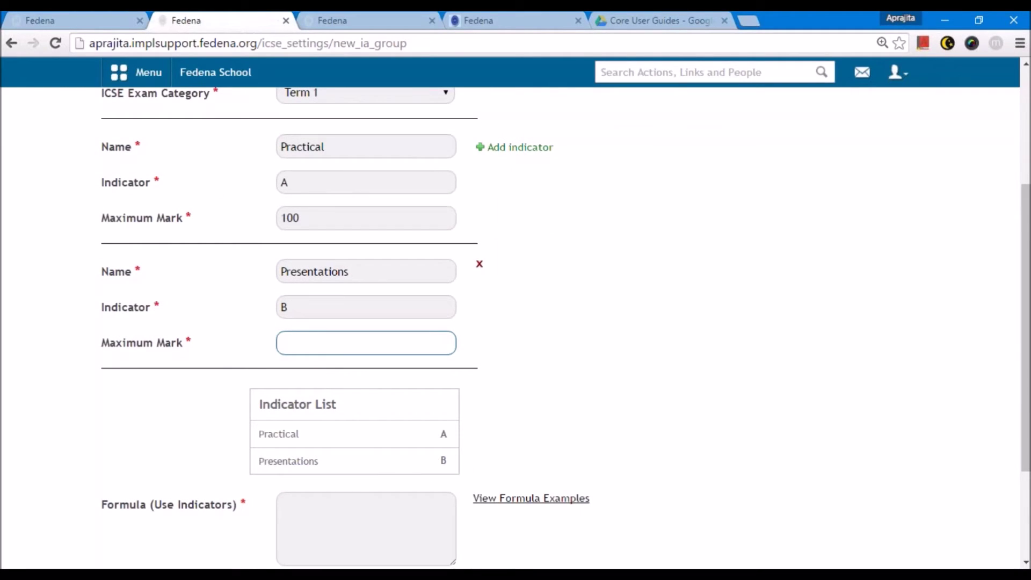
type("100")
- Add a third indicator, Activity based learning, letter C, maximum mark 100
left_click(502, 149)
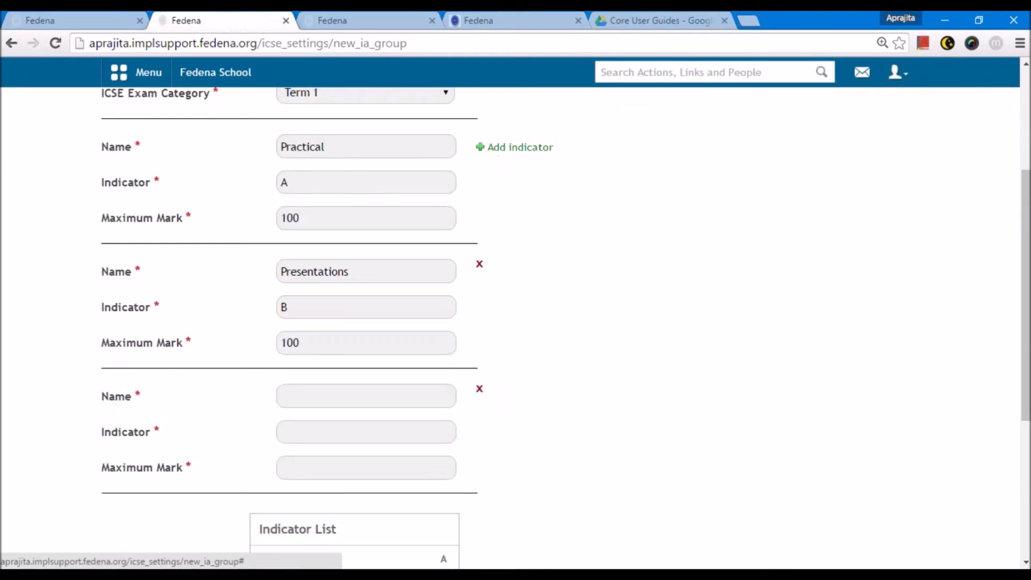
left_click(311, 397)
type("Activity based leanring")
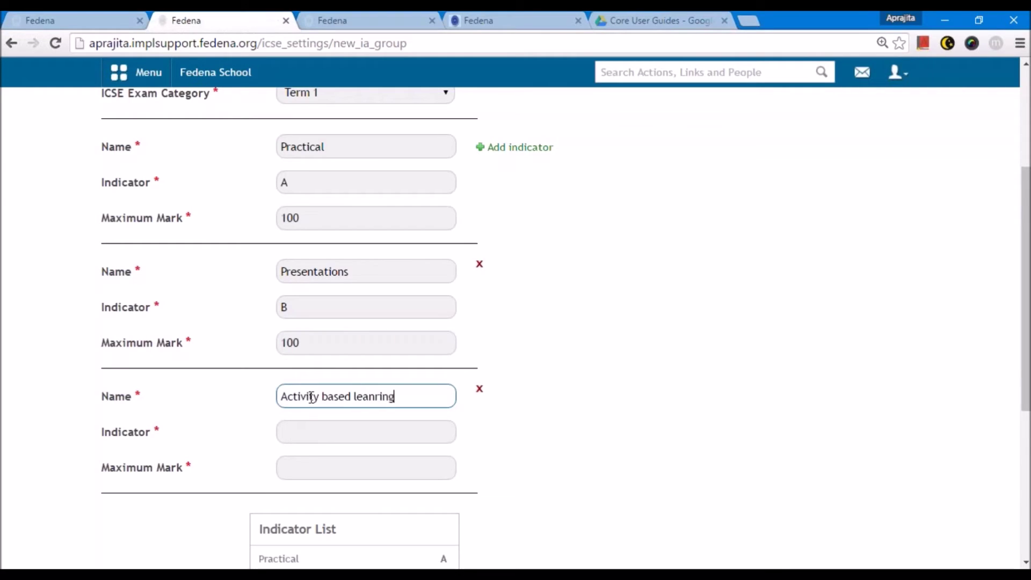
key("BackSpace")
key("BackSpace")
key("BackSpace")
key("BackSpace")
key("BackSpace")
type("rning")
left_click(330, 427)
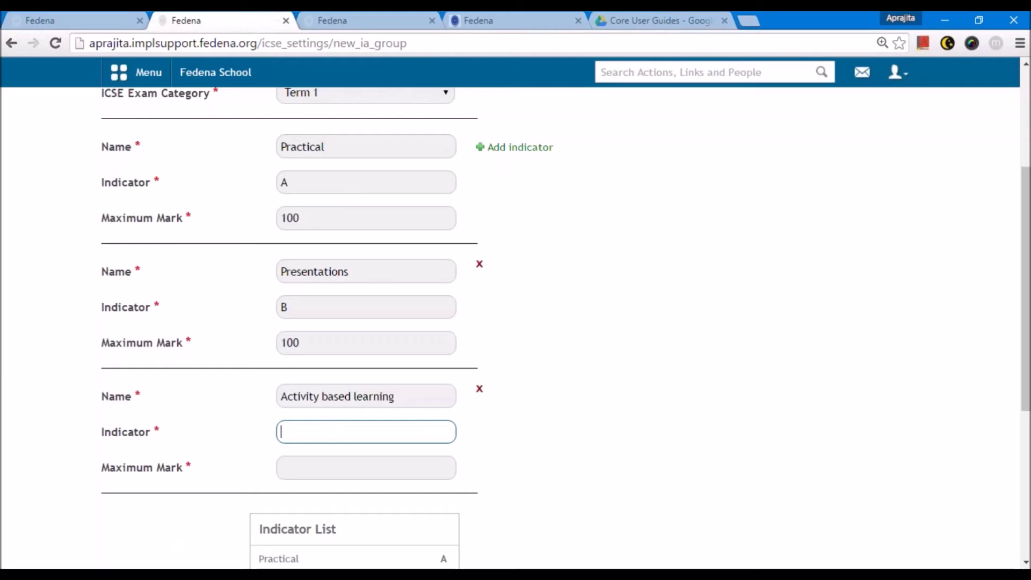
left_click(330, 462)
type("100")
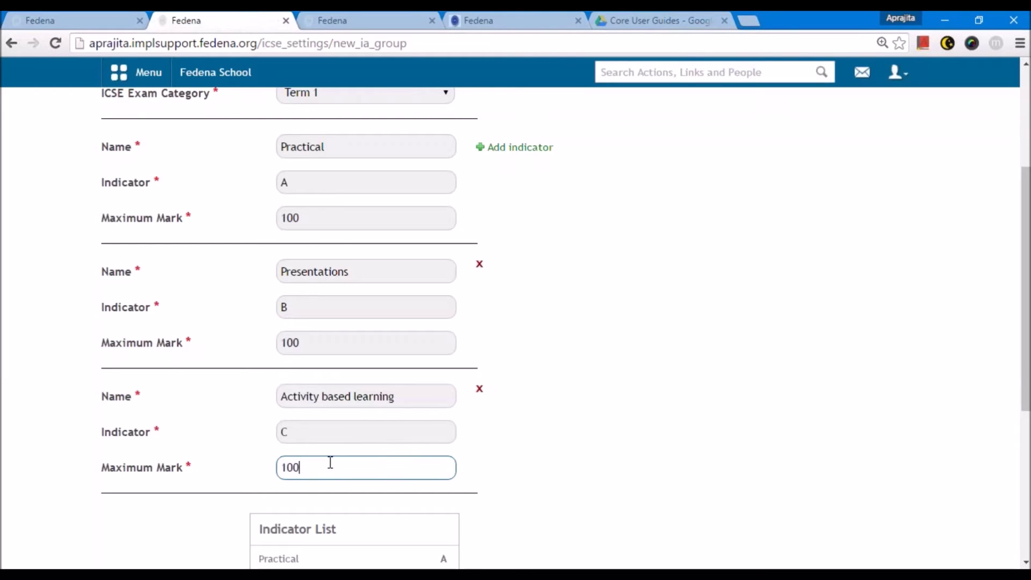
- Recheck the group name and place the cursor in the Formula box
scroll(330, 463, "down", 5)
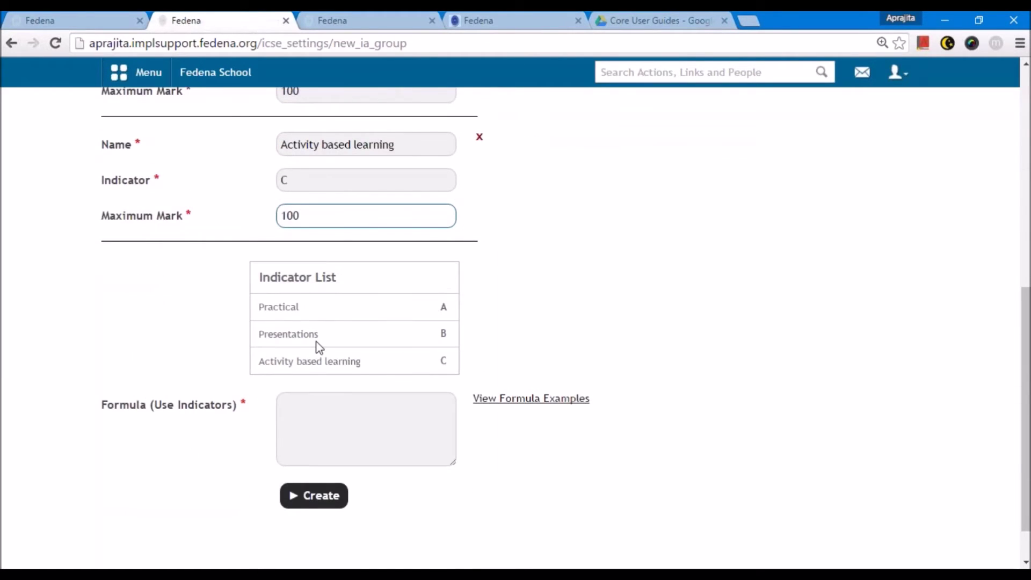
scroll(317, 347, "up", 10)
triple_click(342, 229)
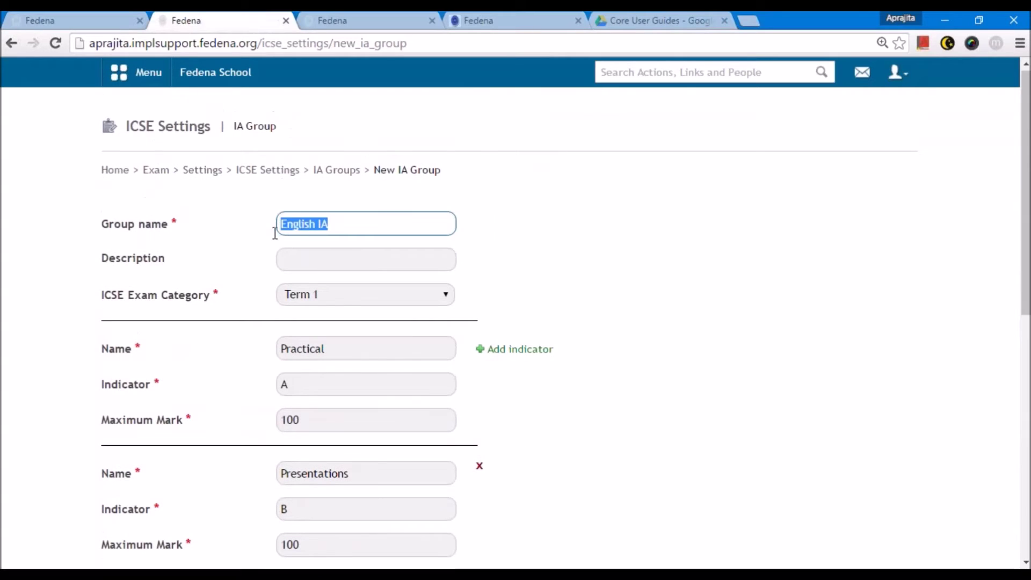
scroll(379, 387, "down", 10)
left_click(356, 353)
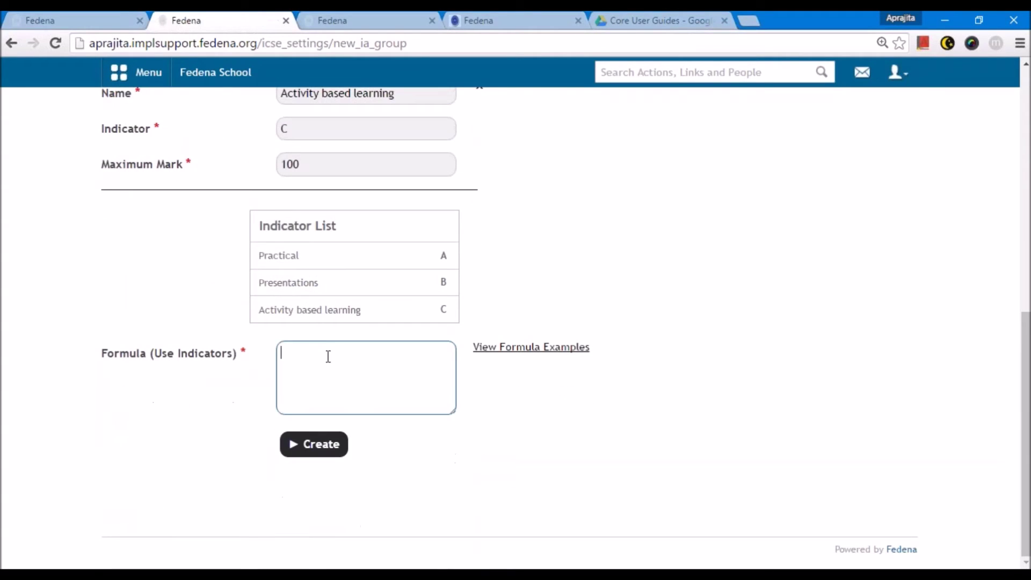
left_click_drag(102, 357, 145, 359)
scroll(183, 376, "up", 3)
scroll(194, 380, "up", 6)
left_click_drag(343, 226, 276, 241)
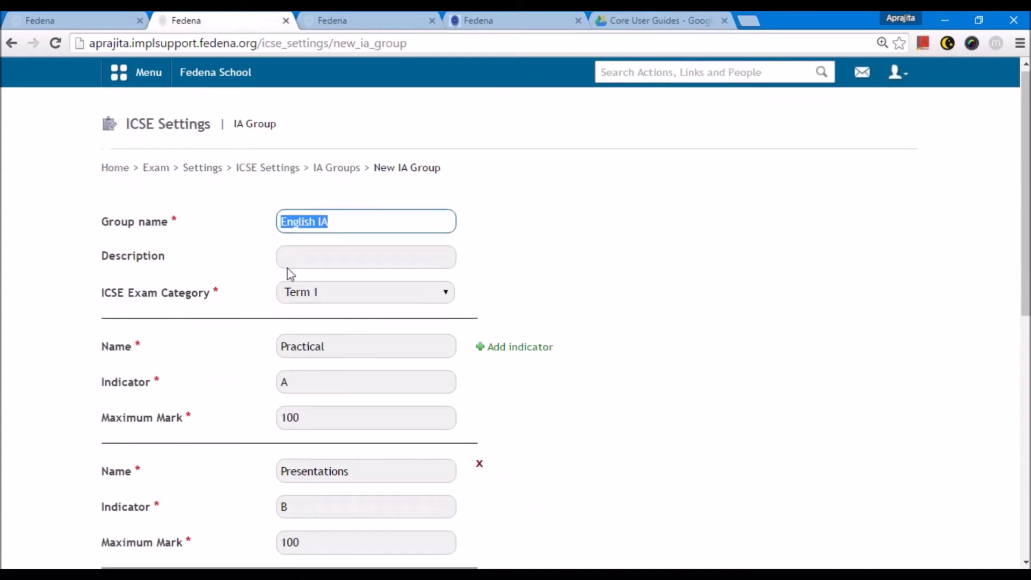
scroll(336, 368, "down", 10)
left_click(338, 383)
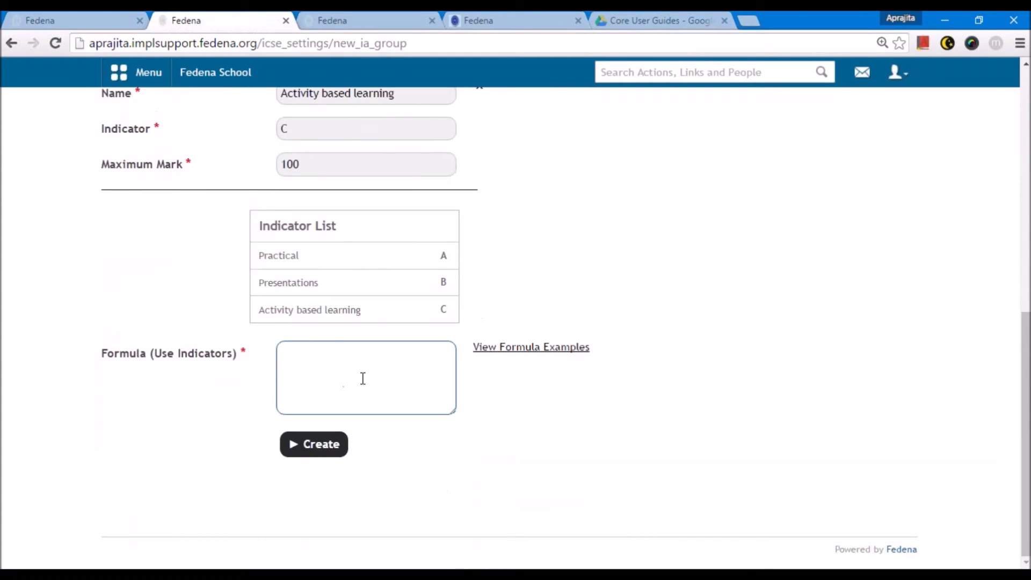
- Read through the IA formula examples, then close them
left_click(517, 347)
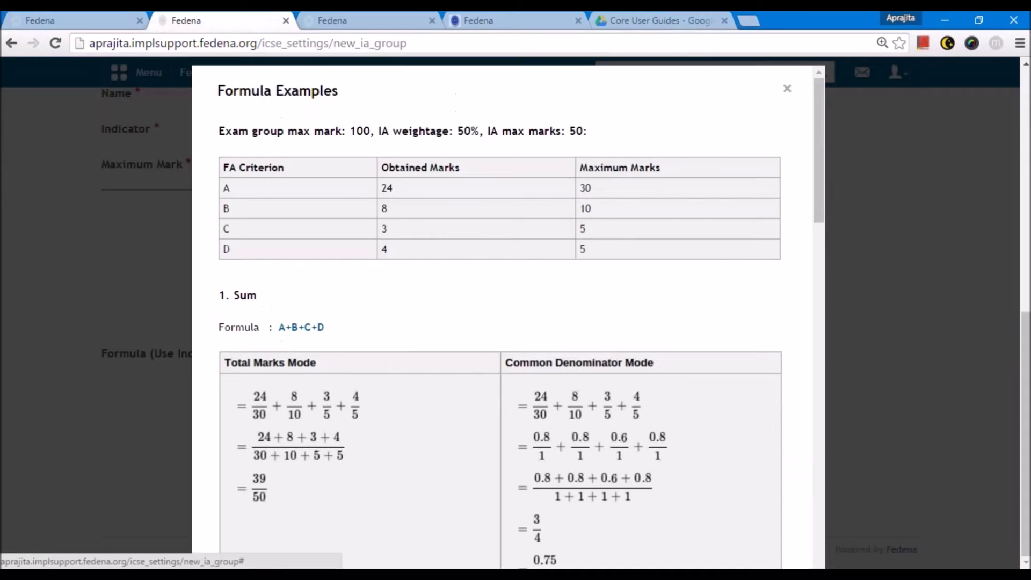
scroll(492, 342, "down", 1)
scroll(350, 313, "down", 6)
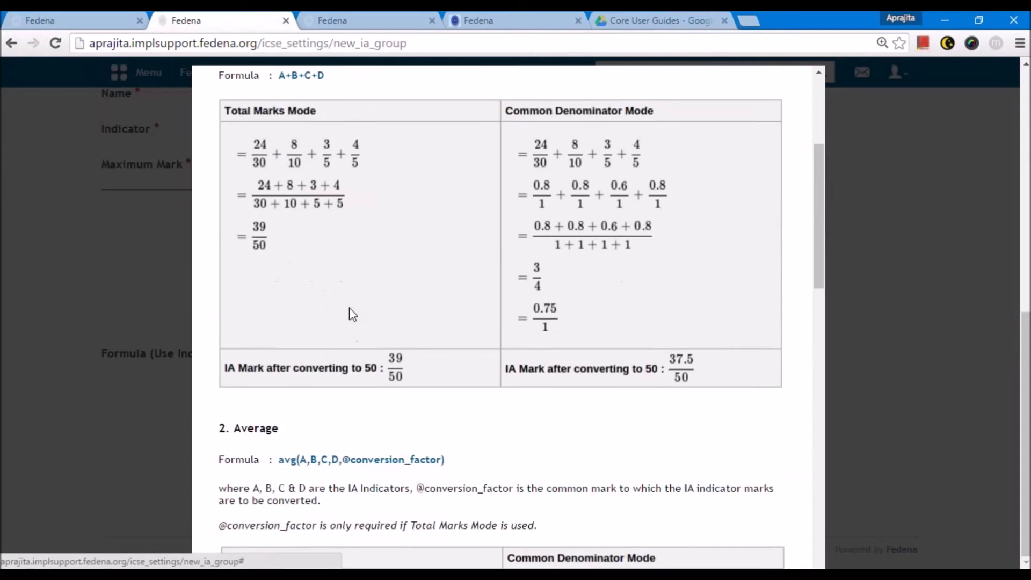
scroll(262, 309, "down", 9)
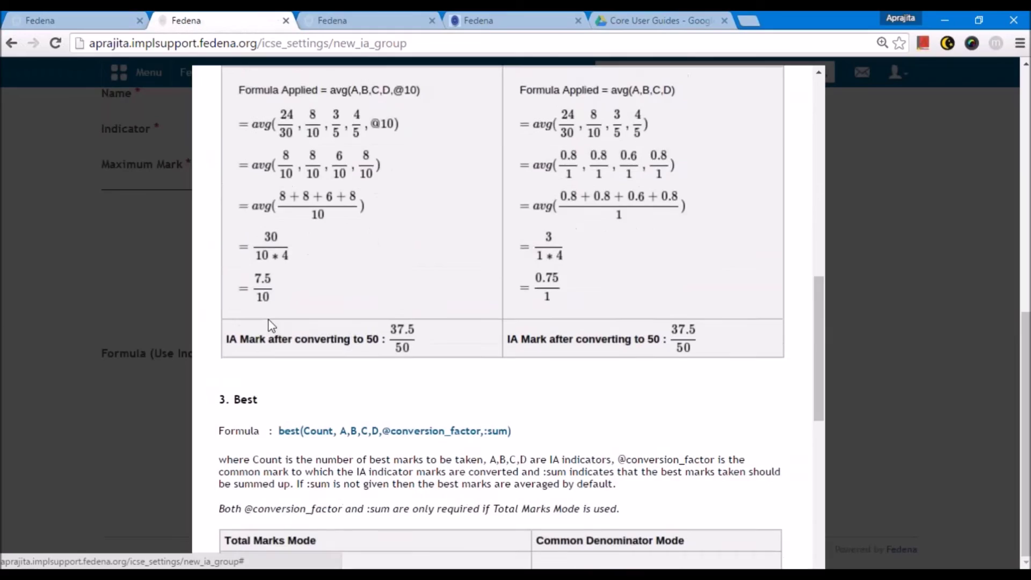
scroll(252, 304, "down", 10)
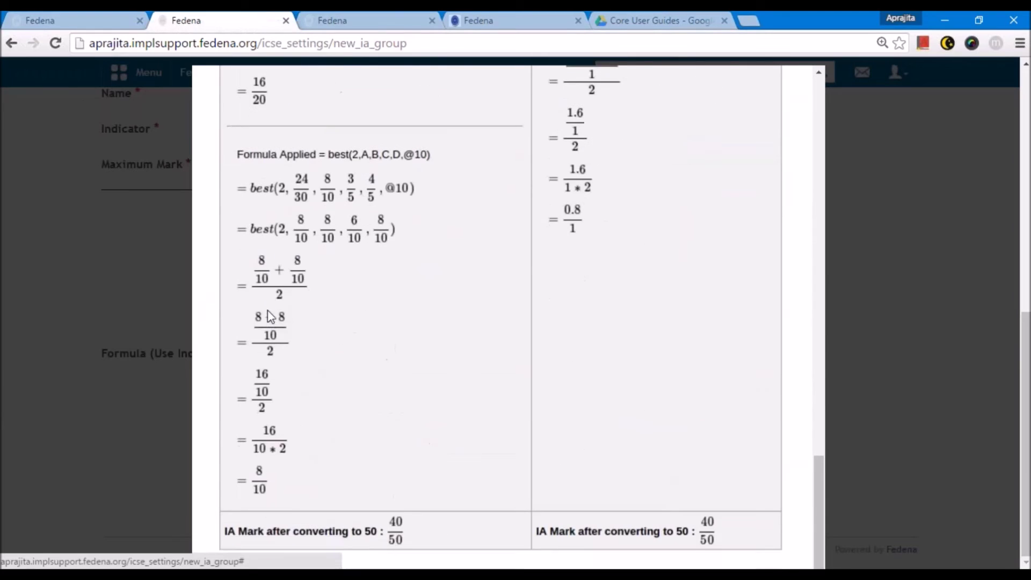
scroll(268, 313, "up", 7)
scroll(270, 316, "up", 18)
left_click(119, 302)
- Enter the formula best(1,A,B,C), correcting the count from 2 to 1
left_click(313, 368)
type("best(2,")
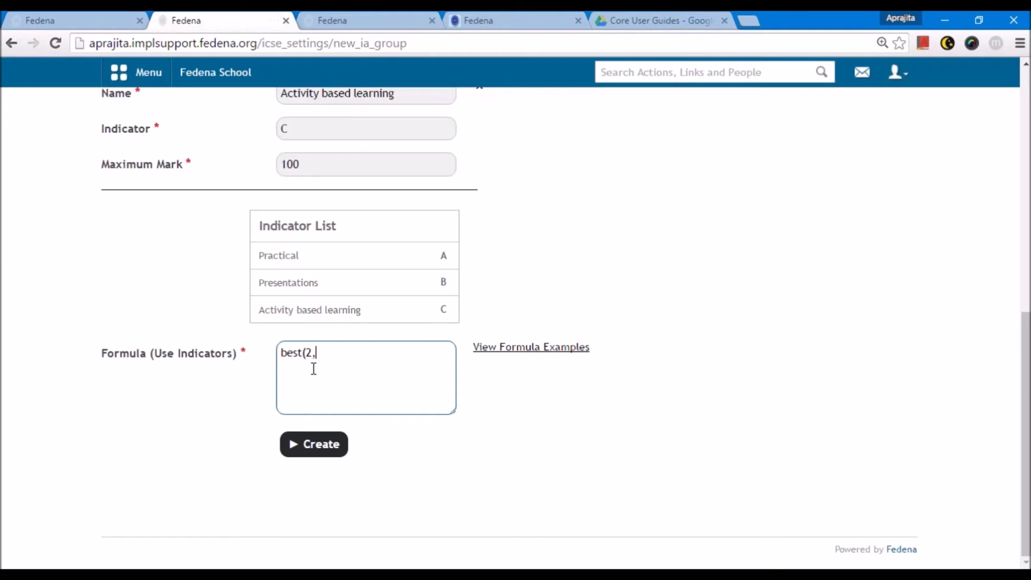
type("A,B,")
double_click(311, 353)
key("BackSpace")
scroll(338, 325, "up", 7)
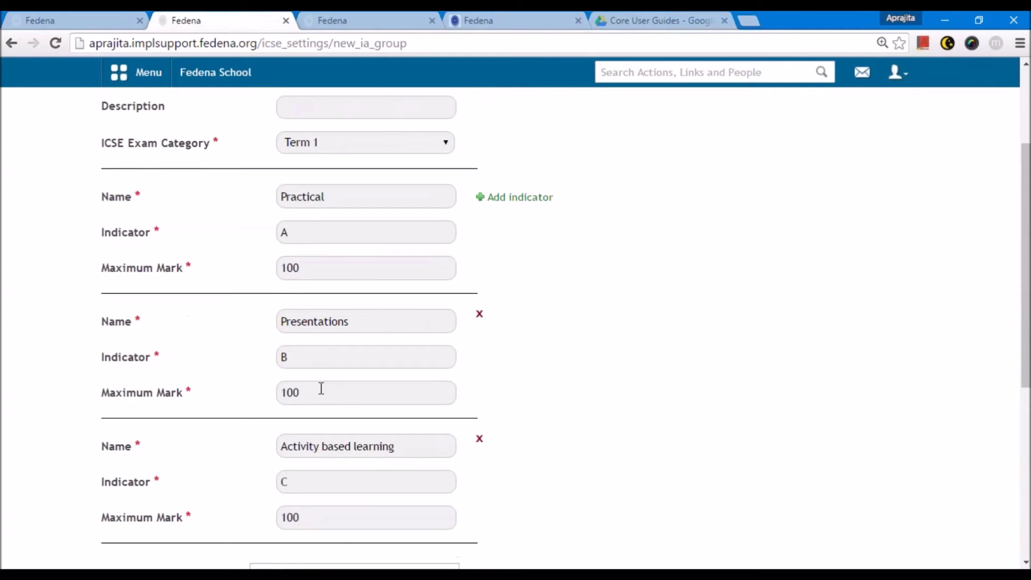
scroll(321, 388, "down", 7)
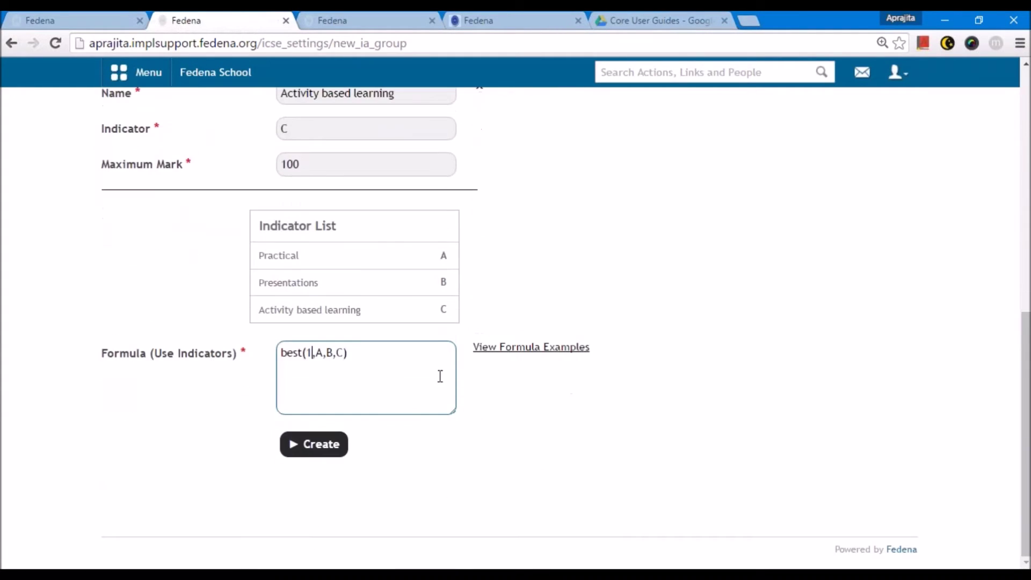
- Recheck the formula examples, including Sum A+B+C+D and Best, then close them
left_click(513, 349)
scroll(397, 285, "down", 1)
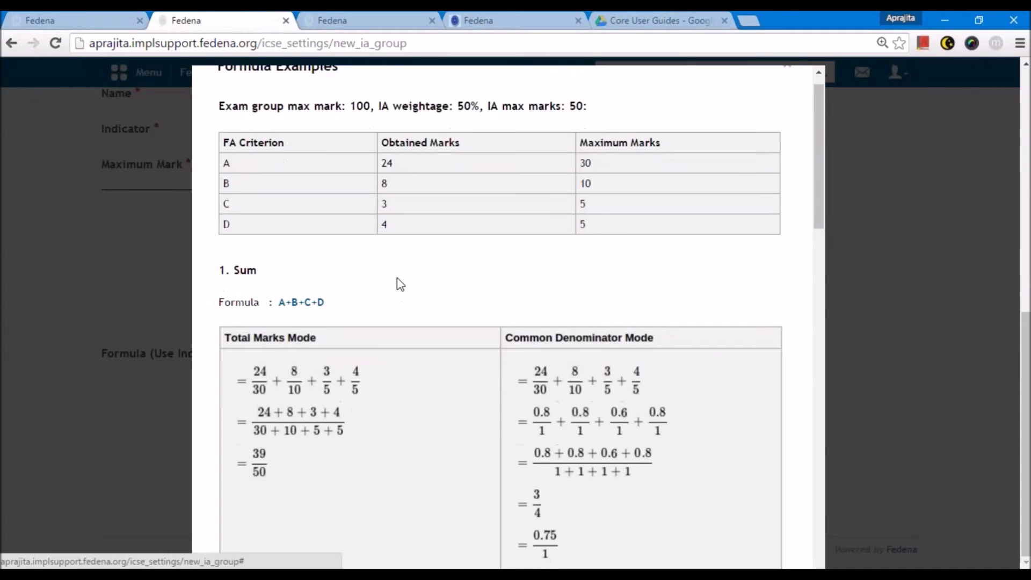
scroll(397, 278, "down", 3)
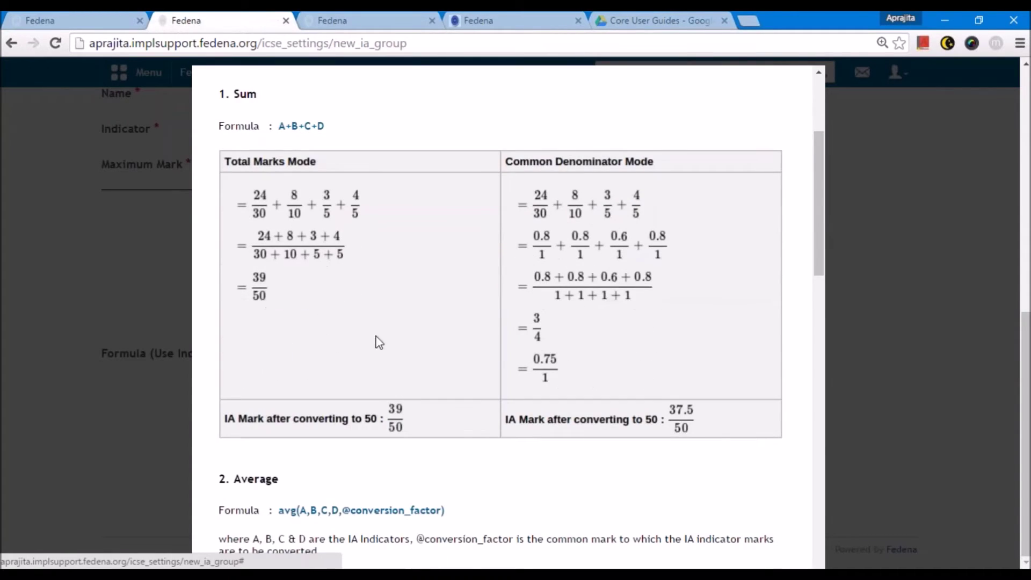
left_click_drag(275, 126, 323, 136)
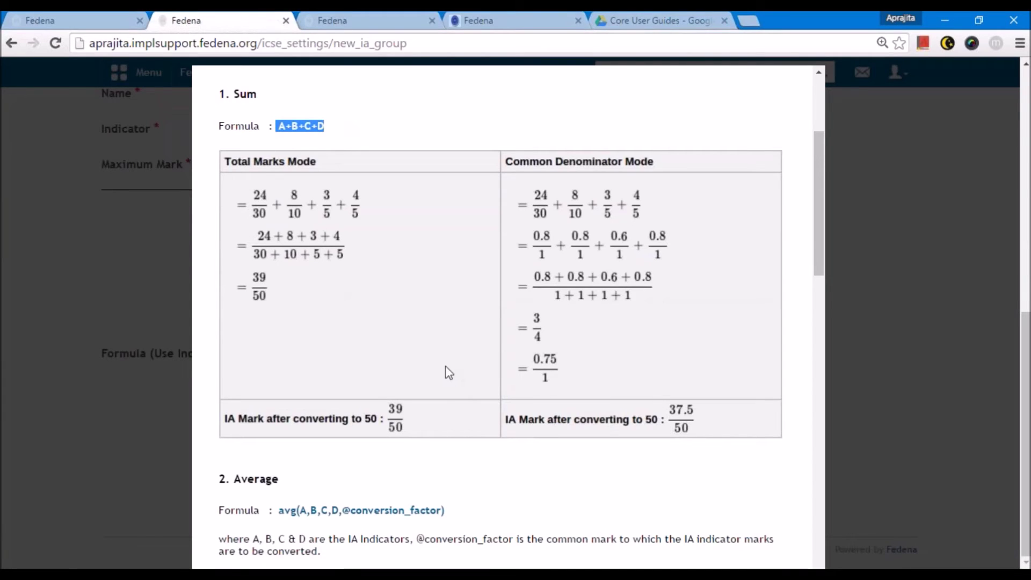
scroll(446, 368, "down", 7)
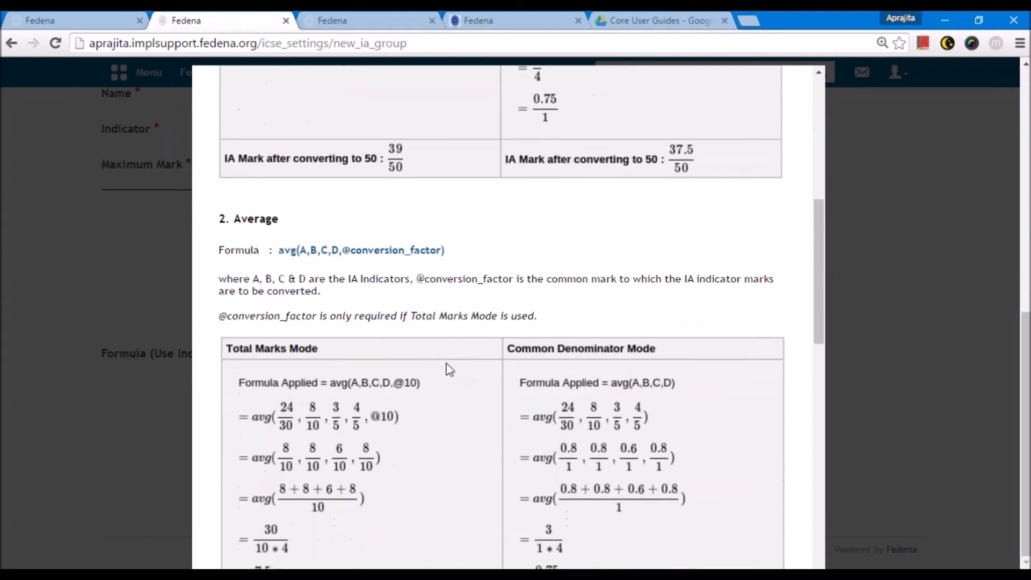
scroll(373, 385, "down", 8)
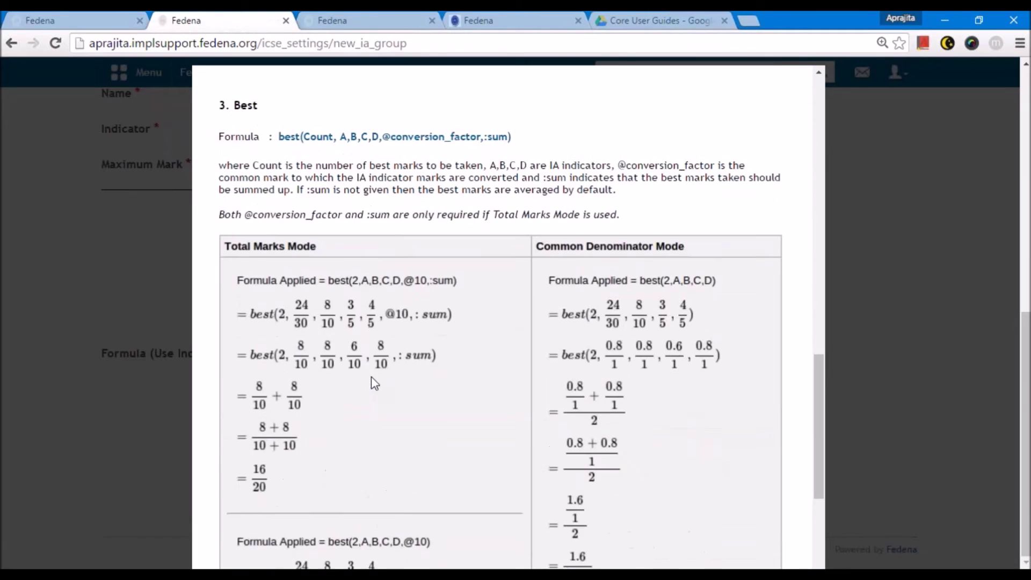
left_click(106, 377)
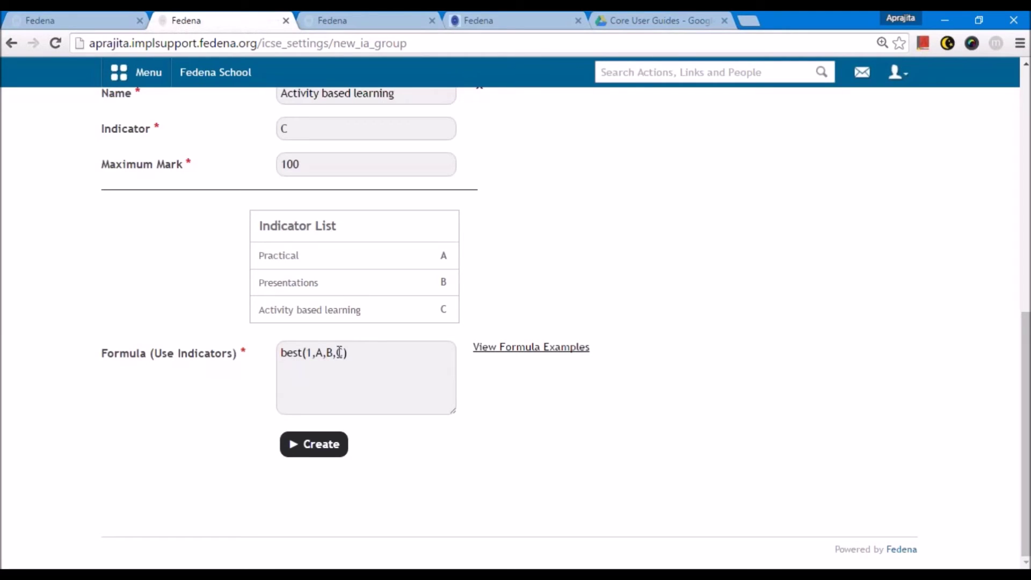
- Create the Term 1 group, then start a new English IA group for Term 2
left_click(329, 455)
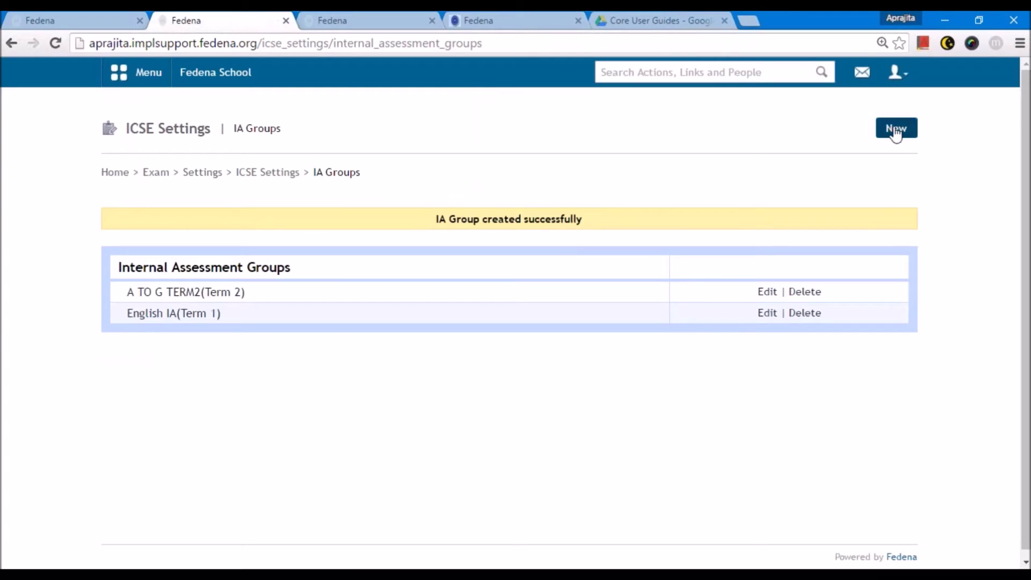
left_click(895, 131)
left_click(369, 219)
type("English")
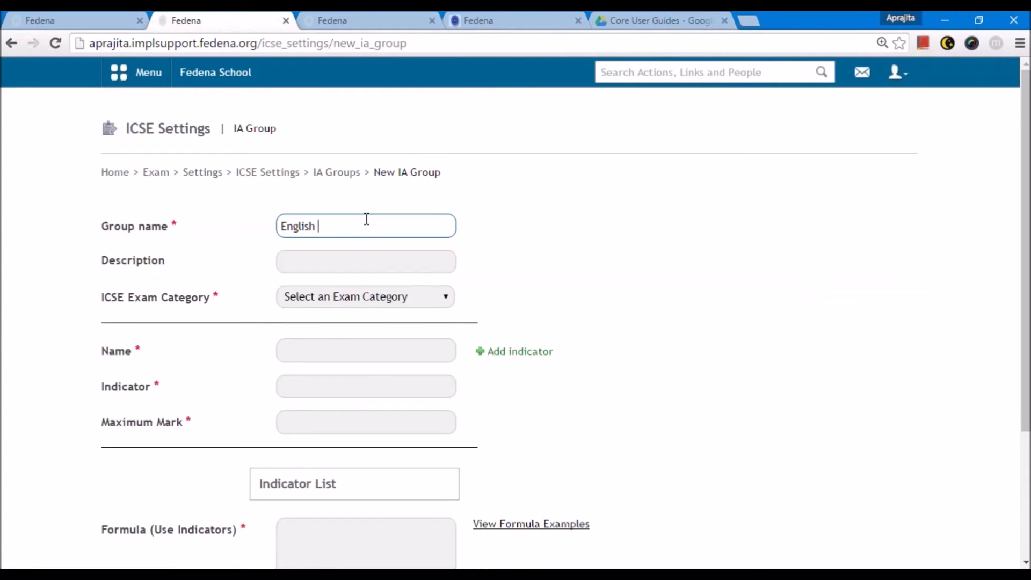
left_click(344, 296)
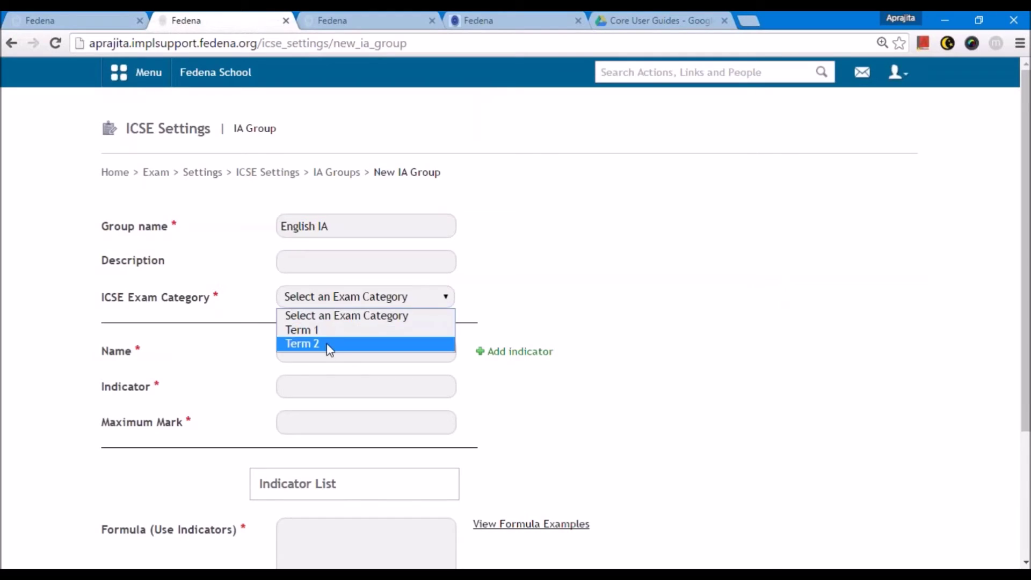
left_click(330, 348)
- Add indicator Presentation, P, maximum 100, with formula P, and create the group
left_click(327, 347)
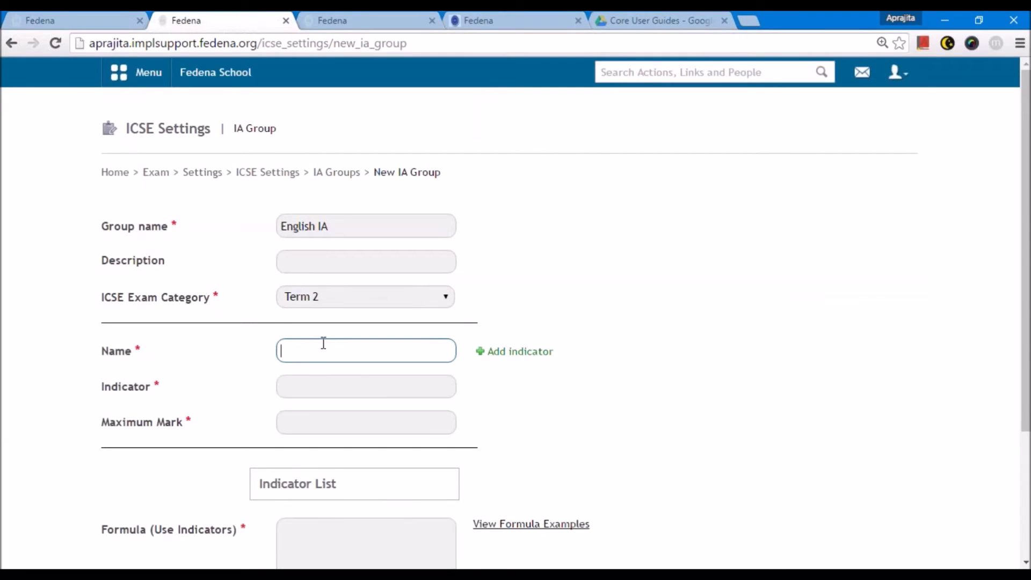
type("Presentation")
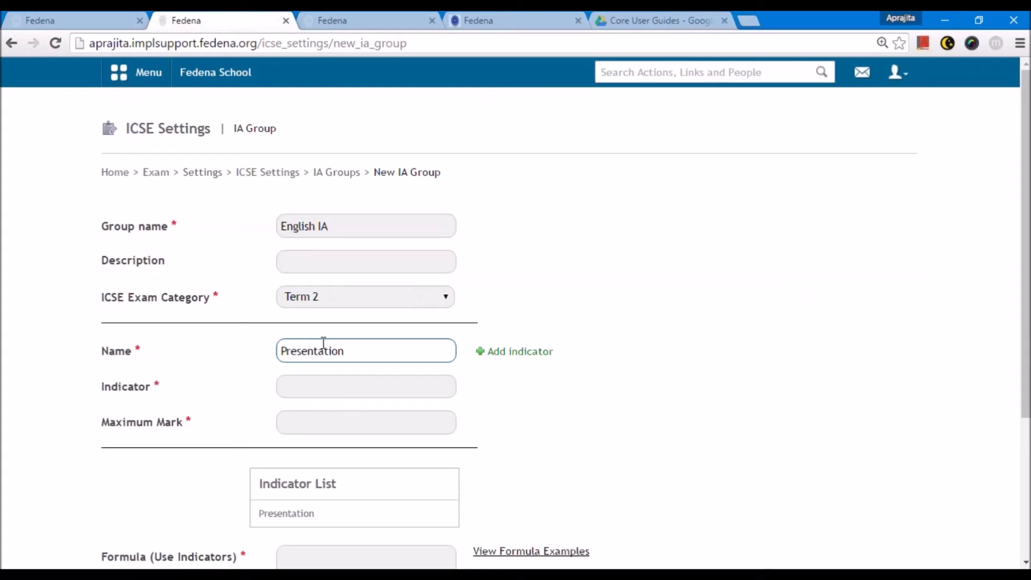
left_click(322, 388)
type("P")
left_click(324, 427)
type("100")
scroll(325, 425, "down", 3)
left_click(320, 421)
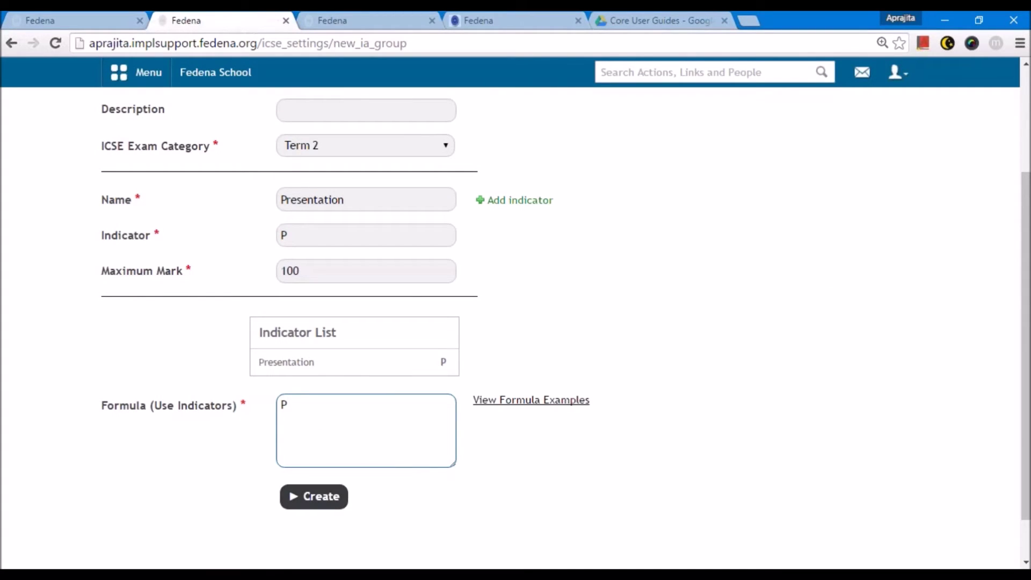
left_click(314, 496)
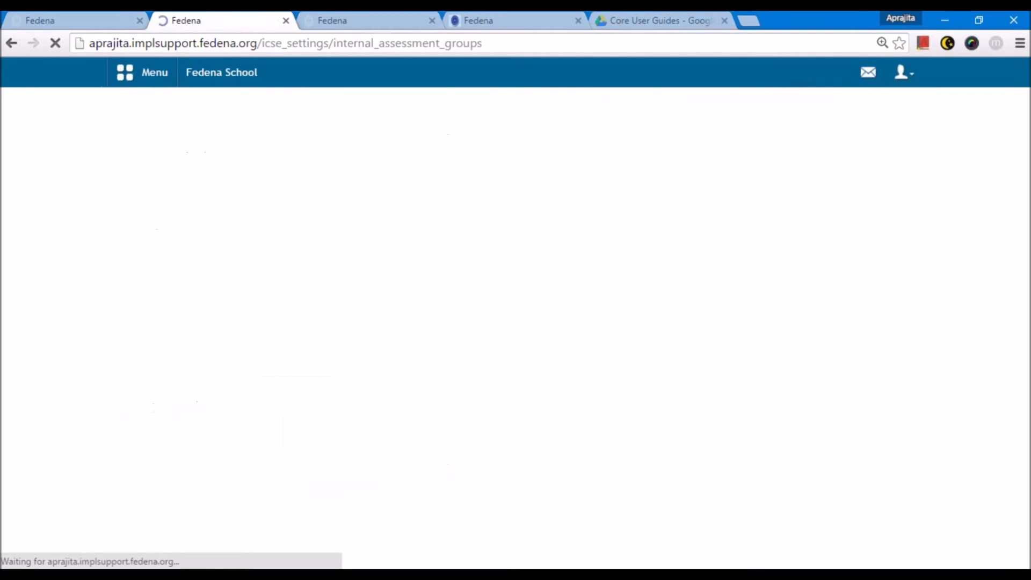
- Create a new 'Mathematics' IA group for Term 1, then return to ICSE Settings
left_click(896, 129)
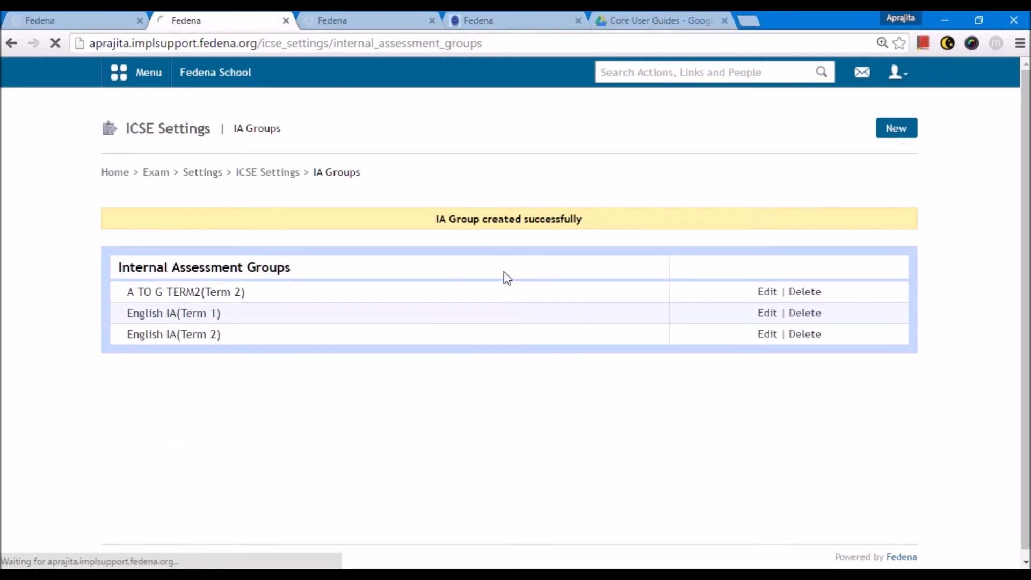
left_click(408, 222)
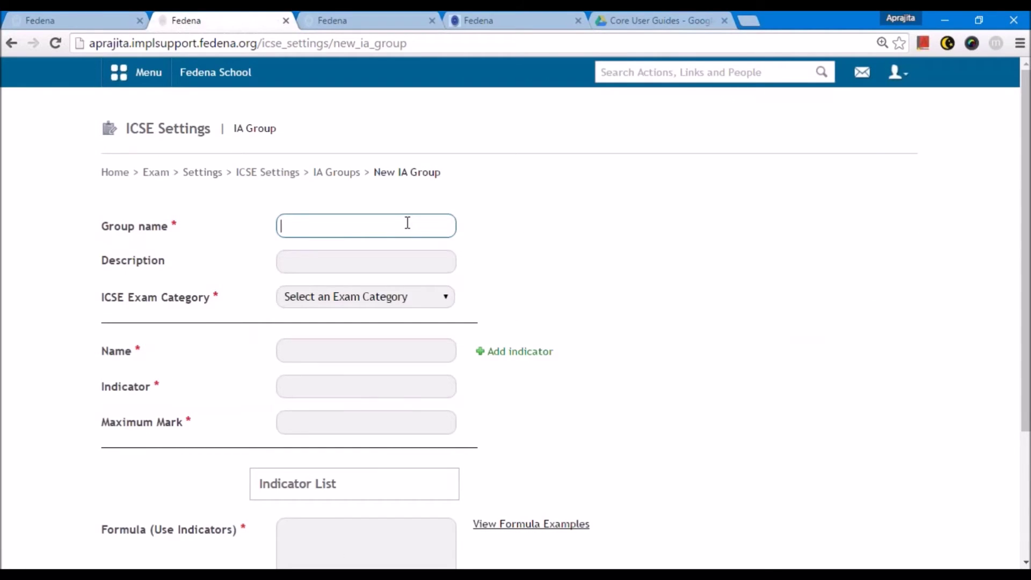
type("Mathematics")
left_click(374, 262)
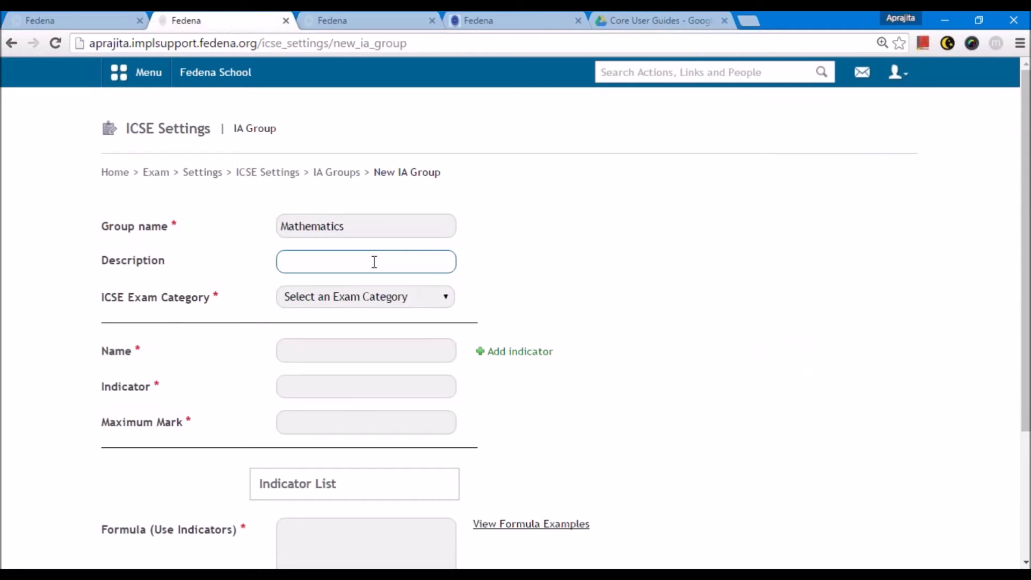
left_click(346, 307)
left_click(325, 332)
left_click(314, 350)
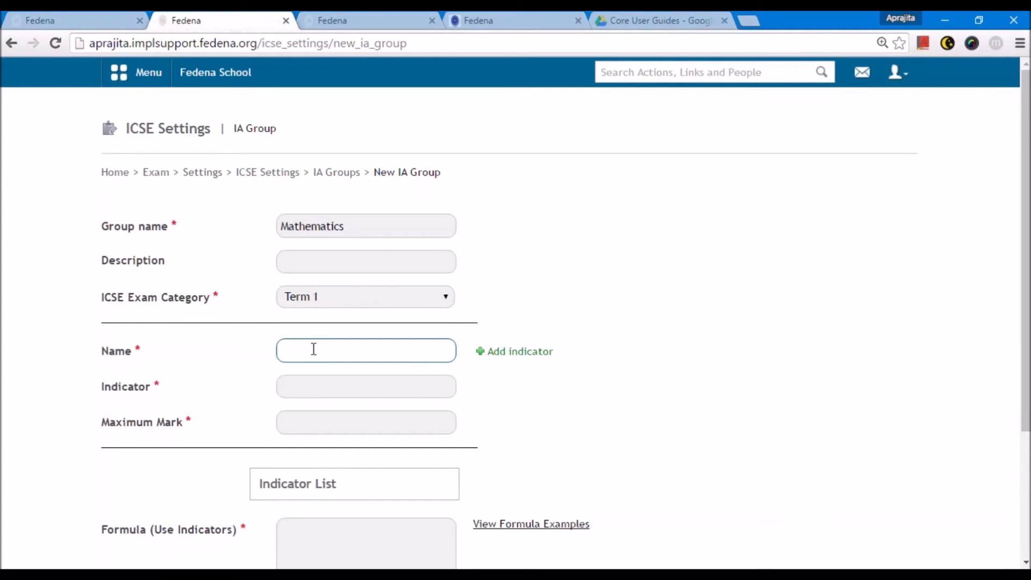
type("M")
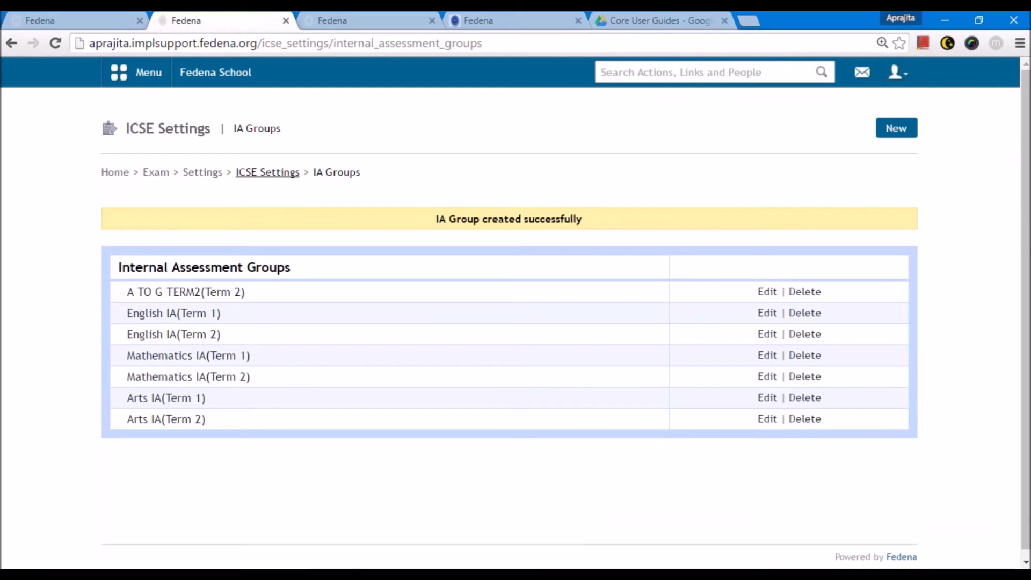
left_click(268, 172)
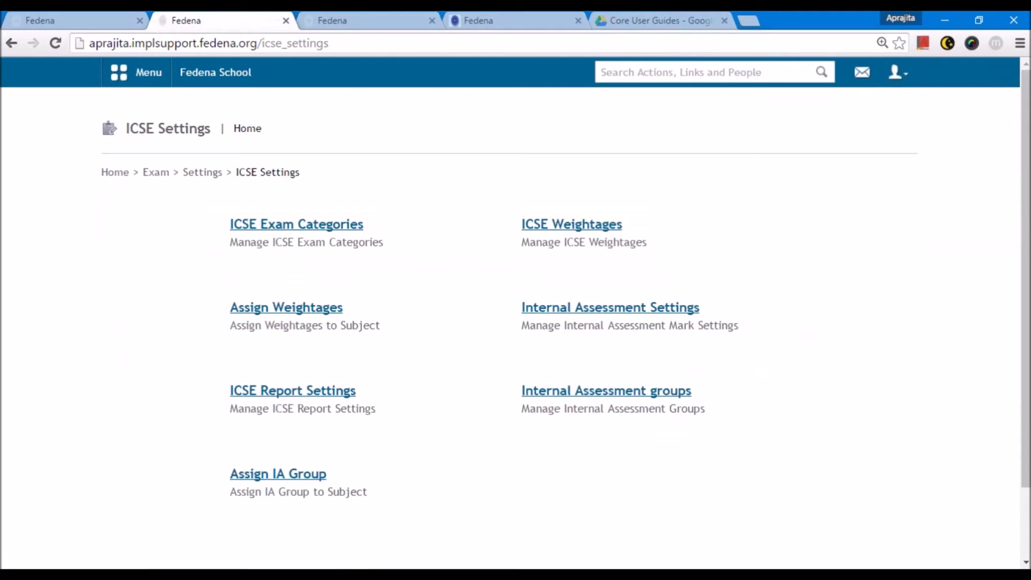
- Assign English IA Term 1 and Term 2 to Grade 8 English Language
scroll(285, 322, "down", 2)
left_click(276, 388)
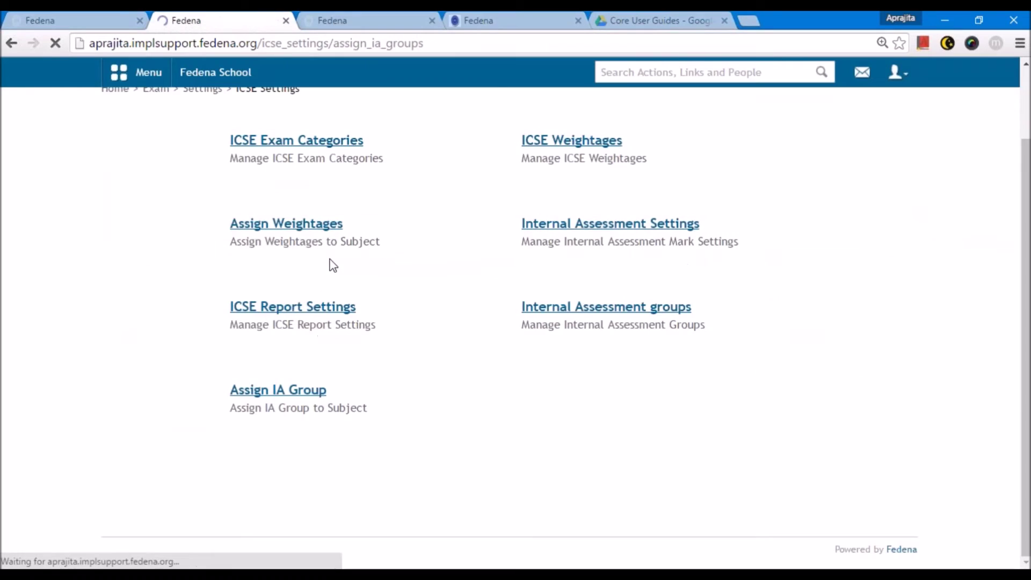
left_click(334, 231)
left_click(313, 270)
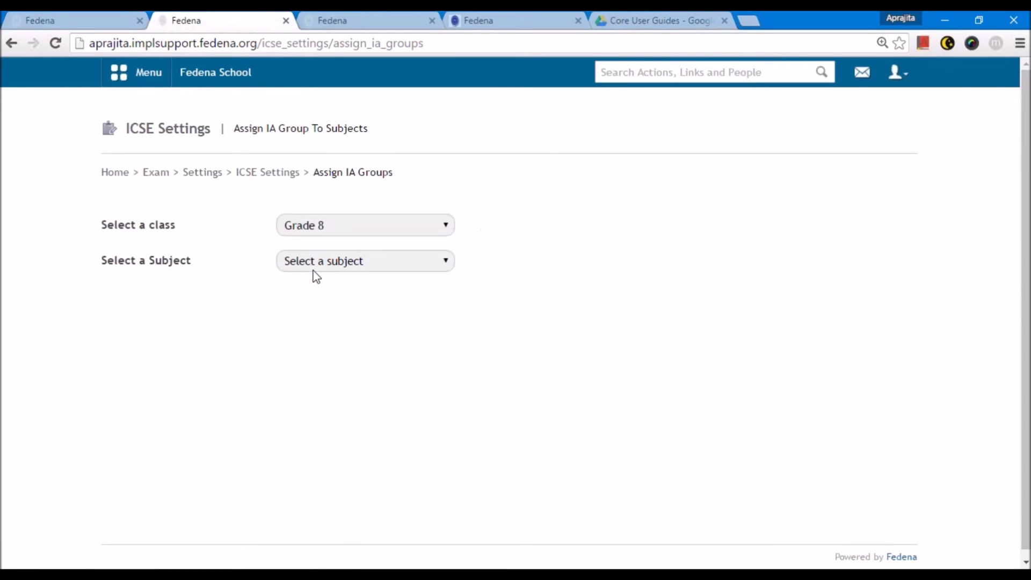
left_click(317, 264)
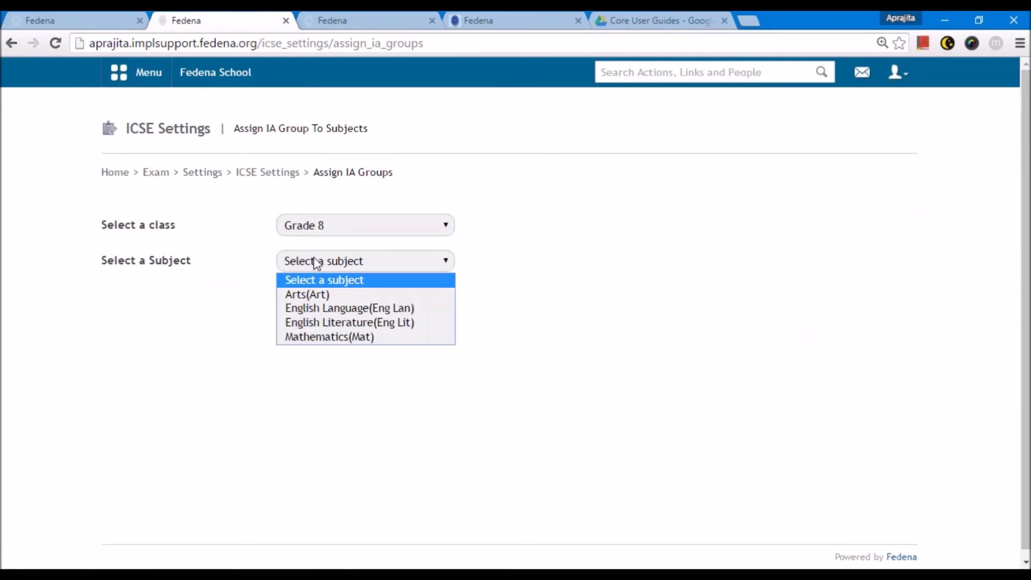
left_click(330, 310)
scroll(330, 312, "down", 1)
left_click(318, 307)
left_click(318, 336)
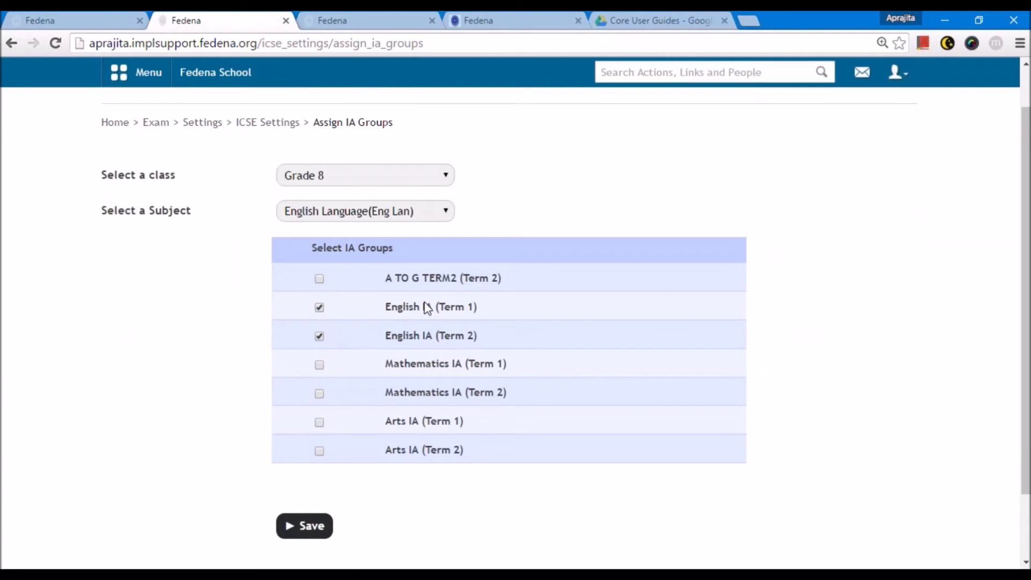
left_click(298, 523)
- Assign English IA Term 1 and Term 2 to English Literature
left_click(339, 294)
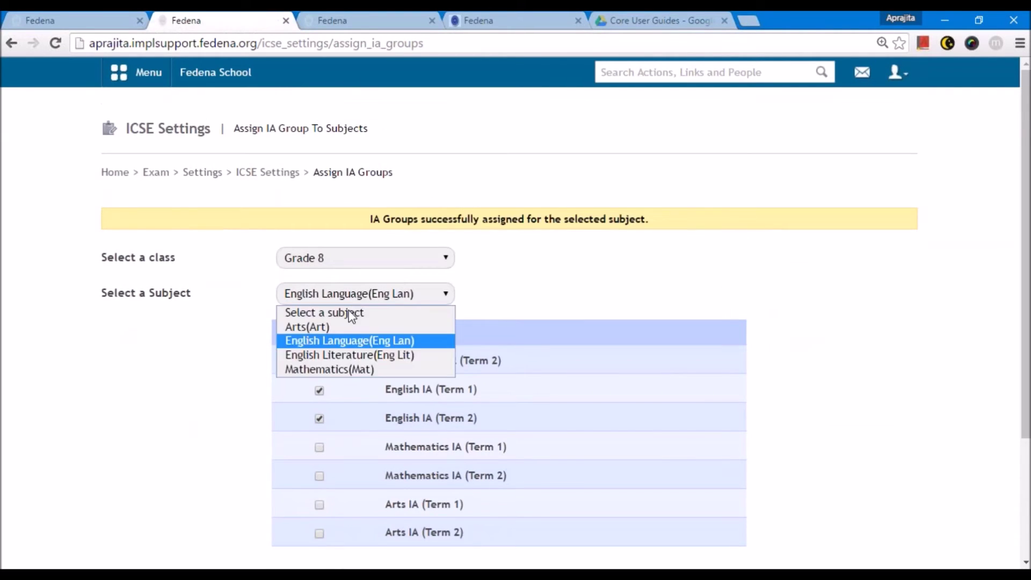
left_click(360, 355)
left_click(319, 357)
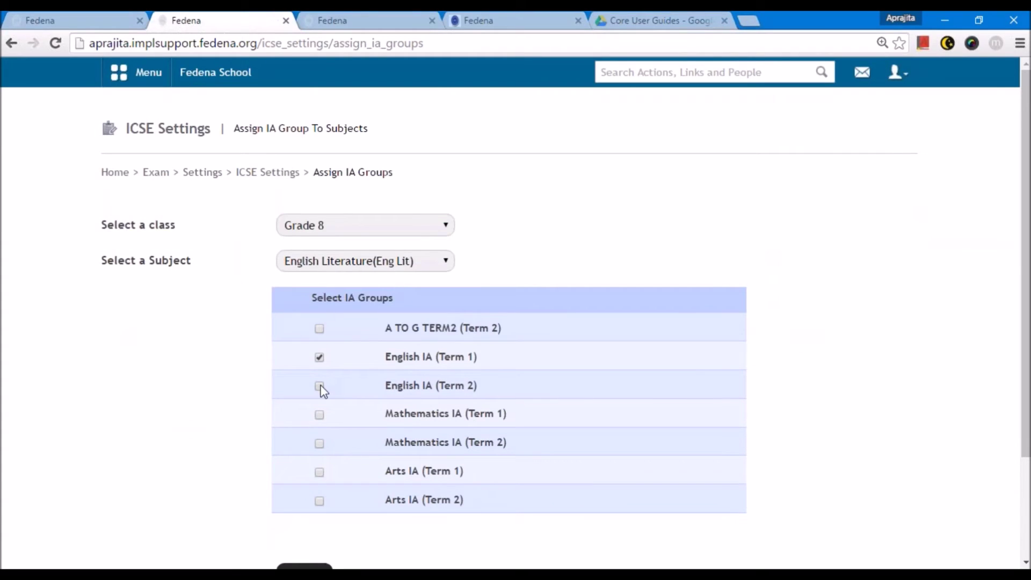
left_click(319, 386)
scroll(322, 398, "down", 3)
left_click(301, 444)
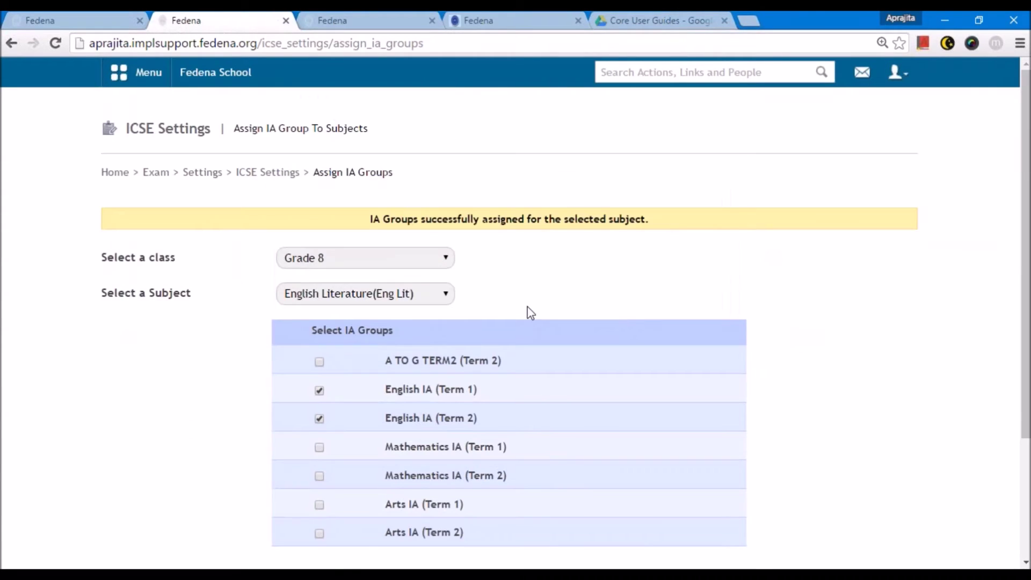
- Assign Mathematics IA Term 1 and Term 2 to Mathematics
left_click(363, 294)
left_click(359, 367)
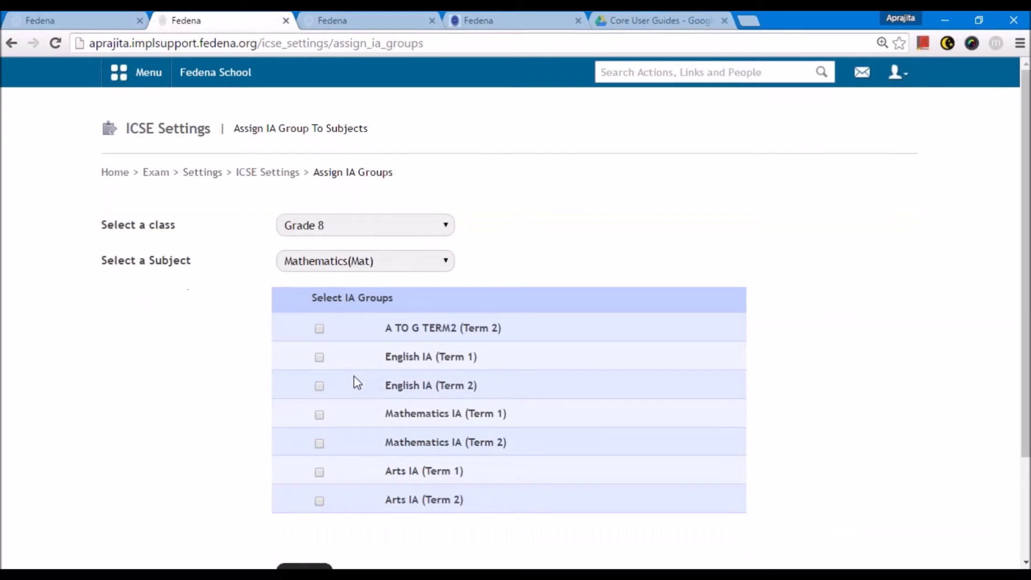
left_click(320, 415)
left_click(319, 443)
scroll(317, 454, "down", 3)
left_click(317, 445)
- Assign the Arts IA groups to Arts, then return to ICSE Settings
left_click(347, 293)
left_click(322, 325)
scroll(322, 362, "down", 3)
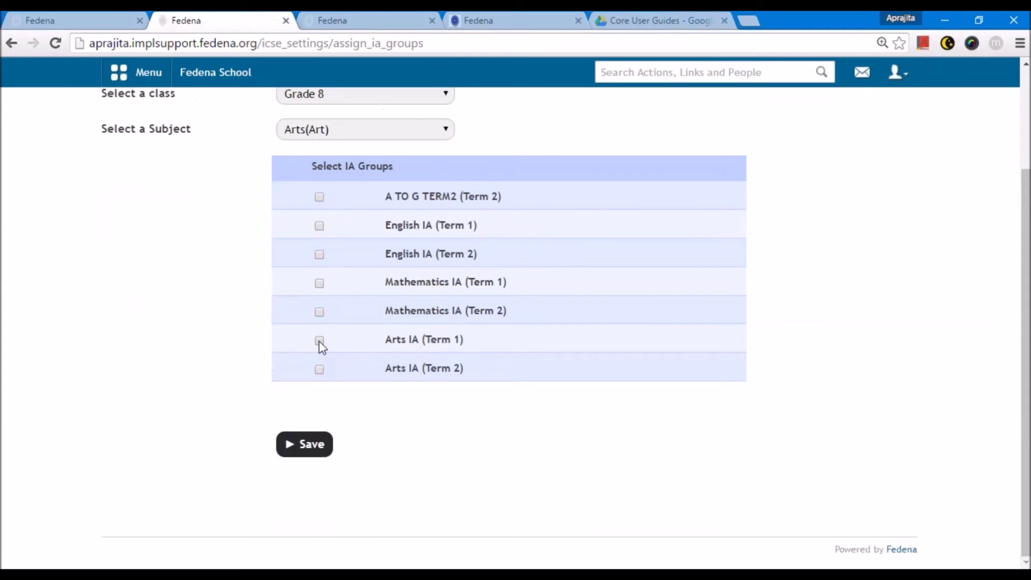
left_click(320, 370)
left_click(304, 444)
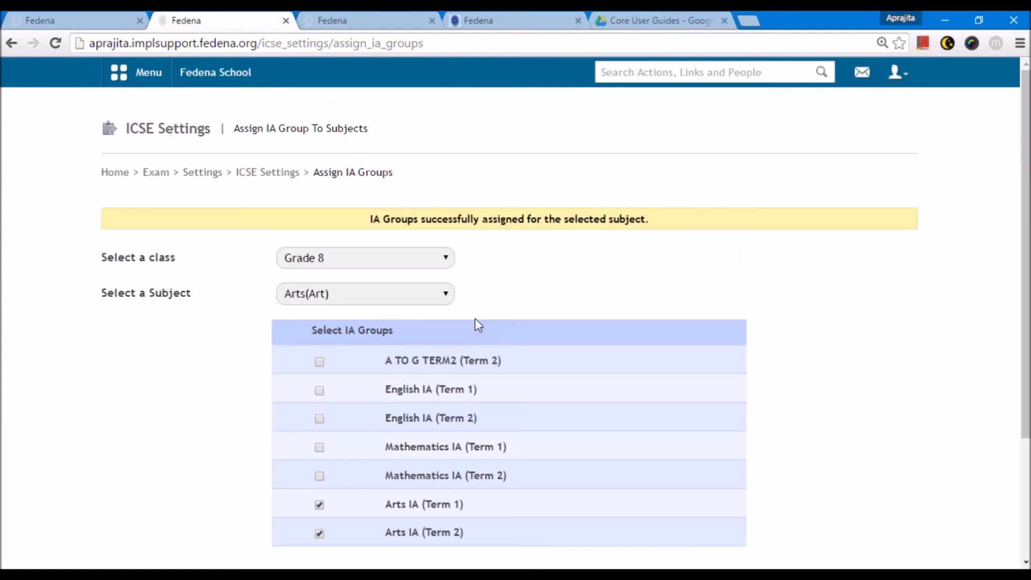
left_click(268, 171)
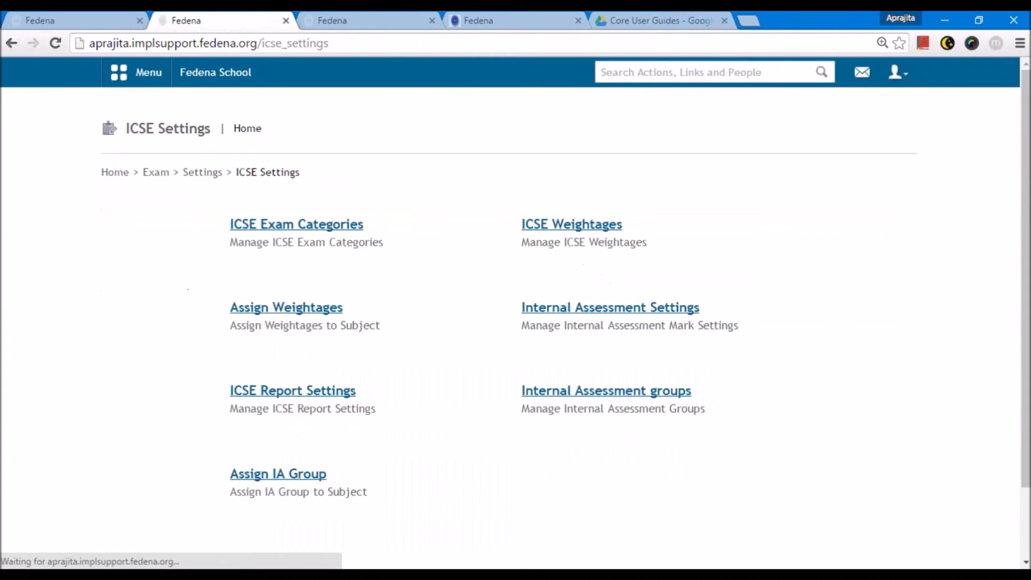
- Navigate up through exam Settings and the Exams home to Exam Management
left_click(203, 172)
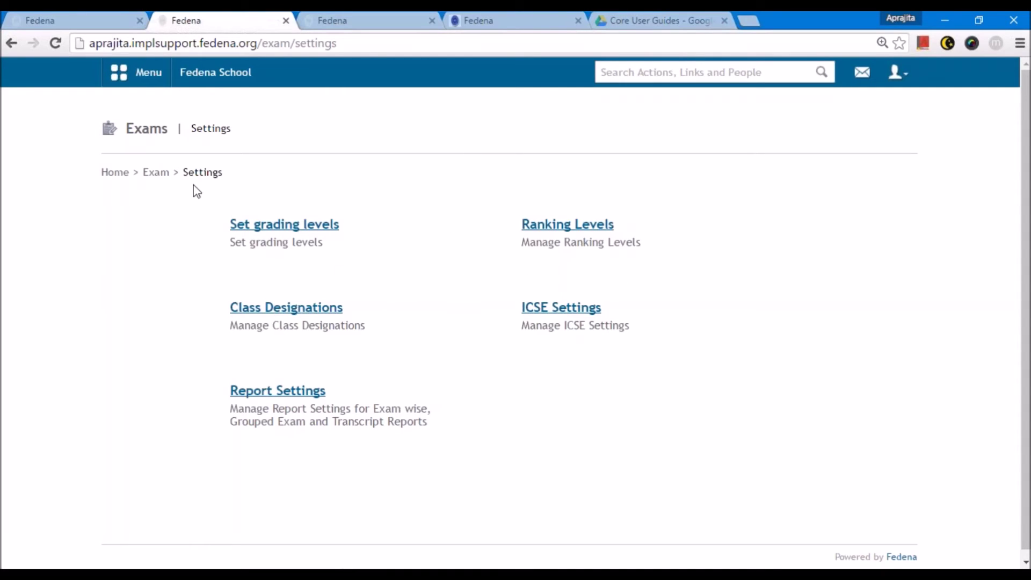
left_click(156, 173)
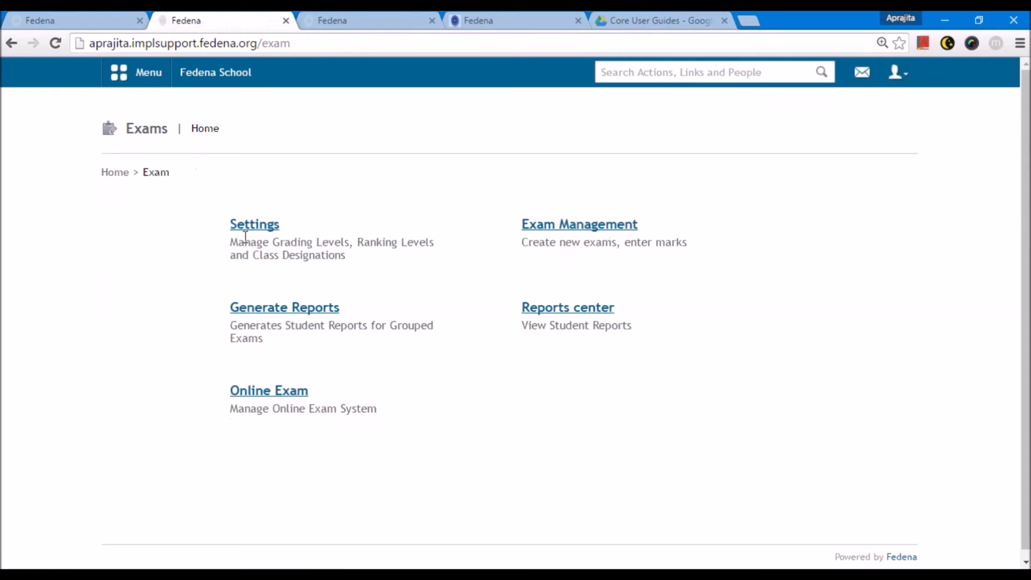
left_click(554, 227)
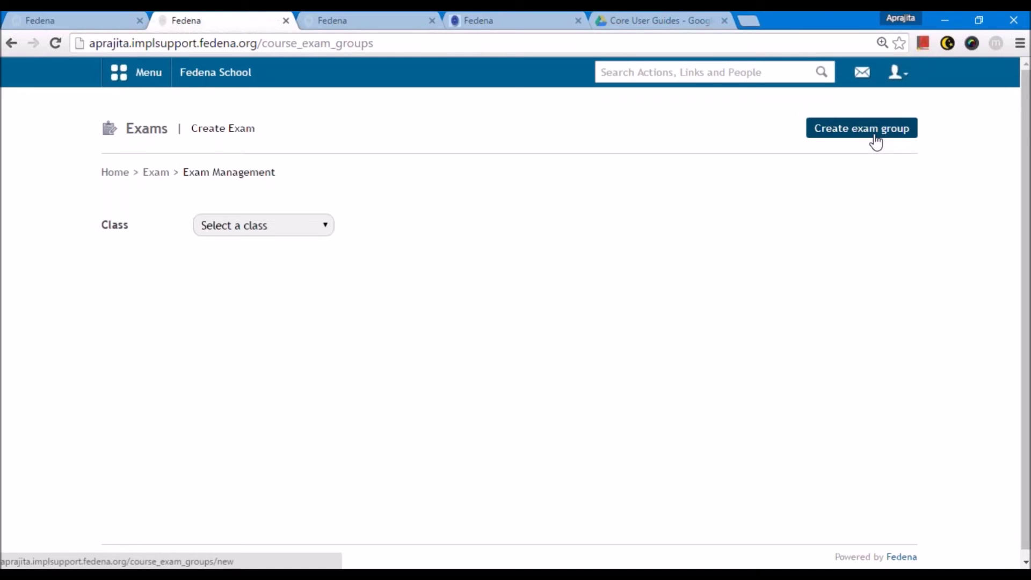
- Create exam group 'Term 1' for Grade 8 batch G8 - A 2016, ICSE category Term 1
left_click(875, 140)
left_click(396, 228)
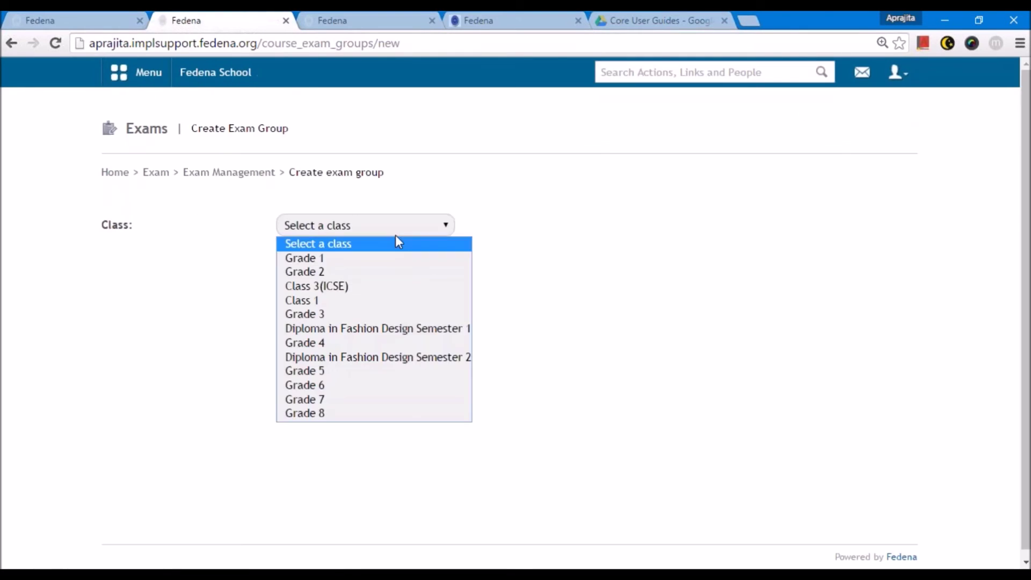
left_click(379, 413)
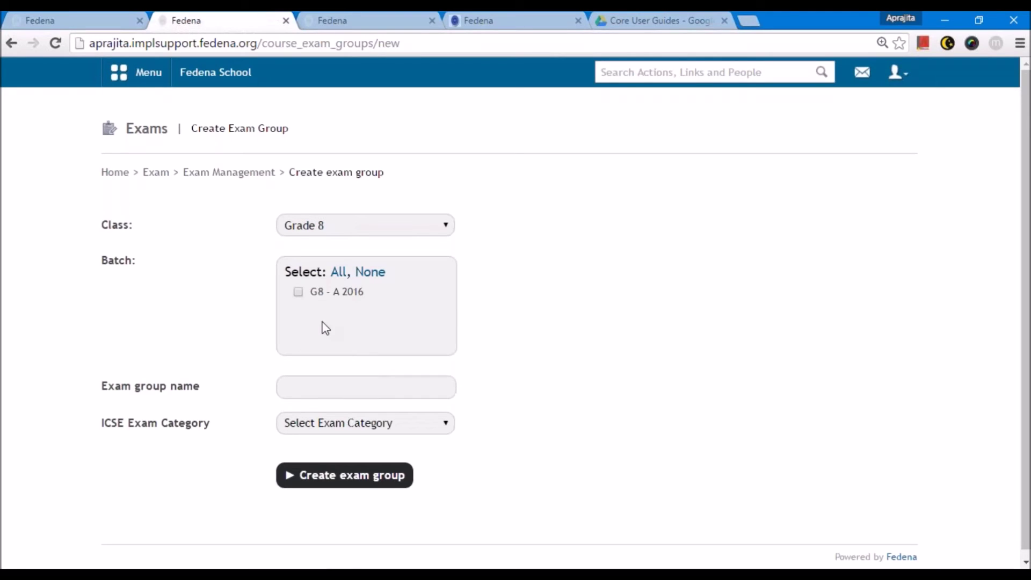
left_click(298, 293)
left_click(327, 387)
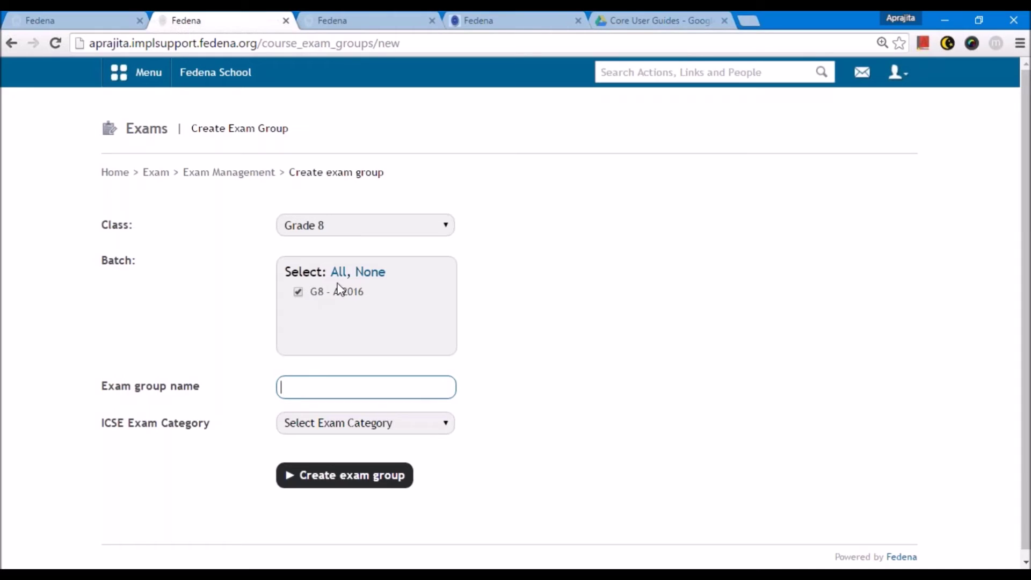
left_click(333, 396)
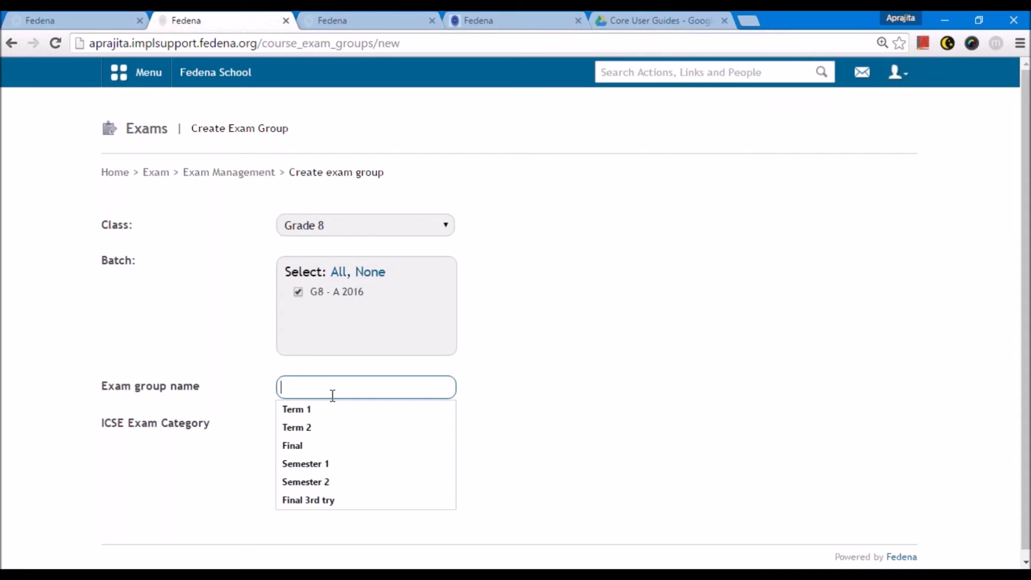
type("Term 1")
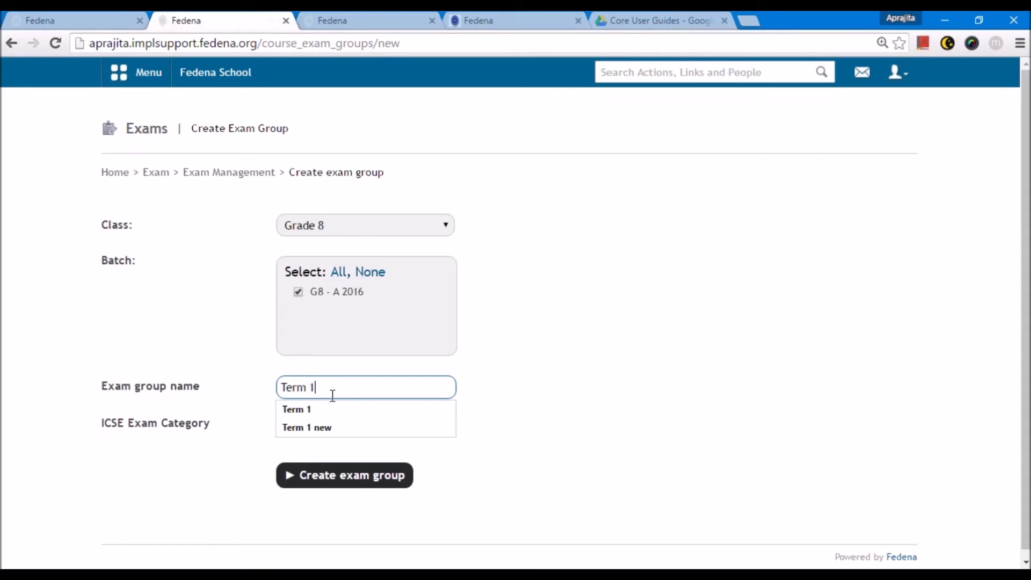
left_click(516, 440)
left_click(322, 455)
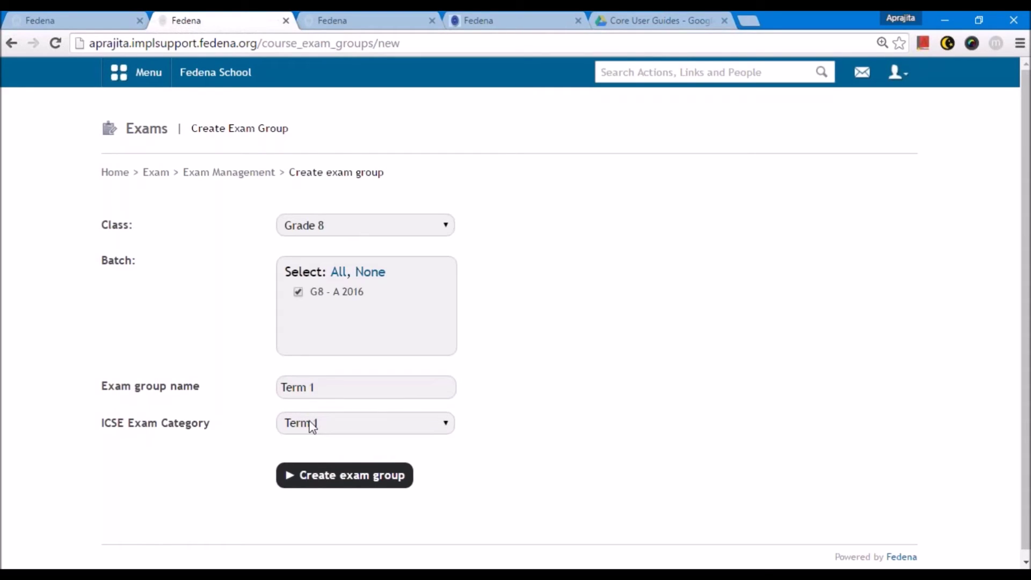
left_click(341, 430)
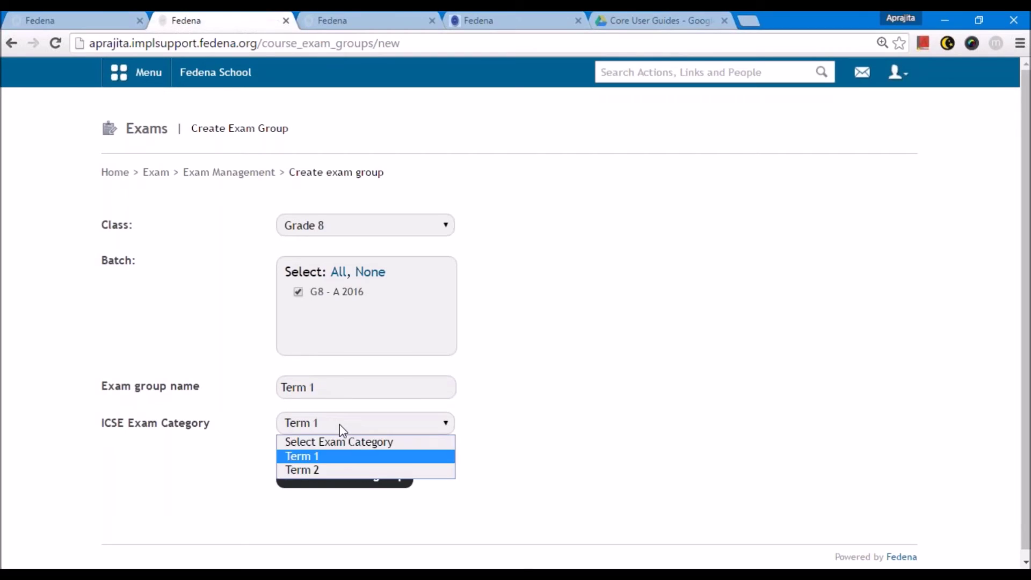
left_click(340, 424)
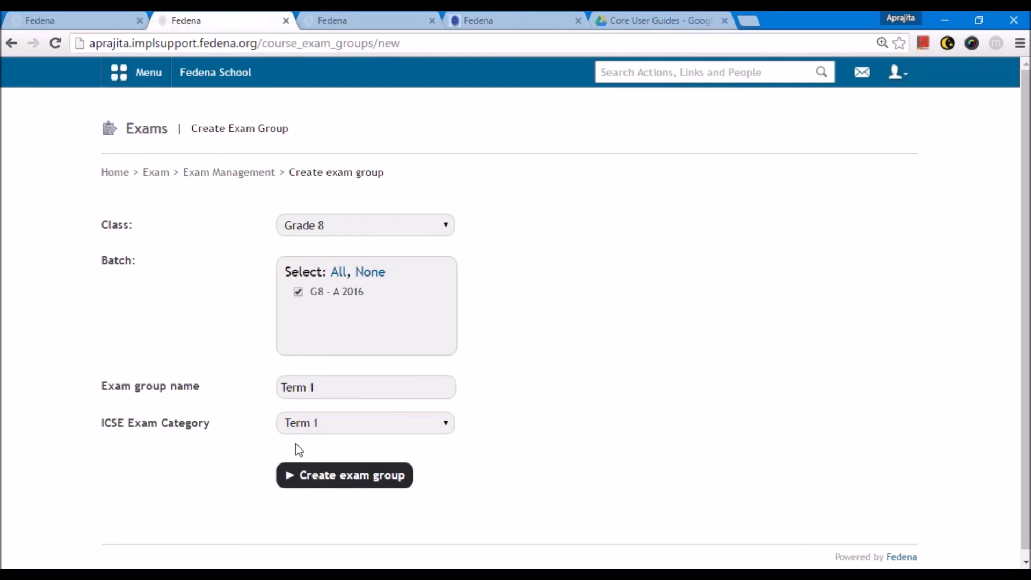
left_click(304, 474)
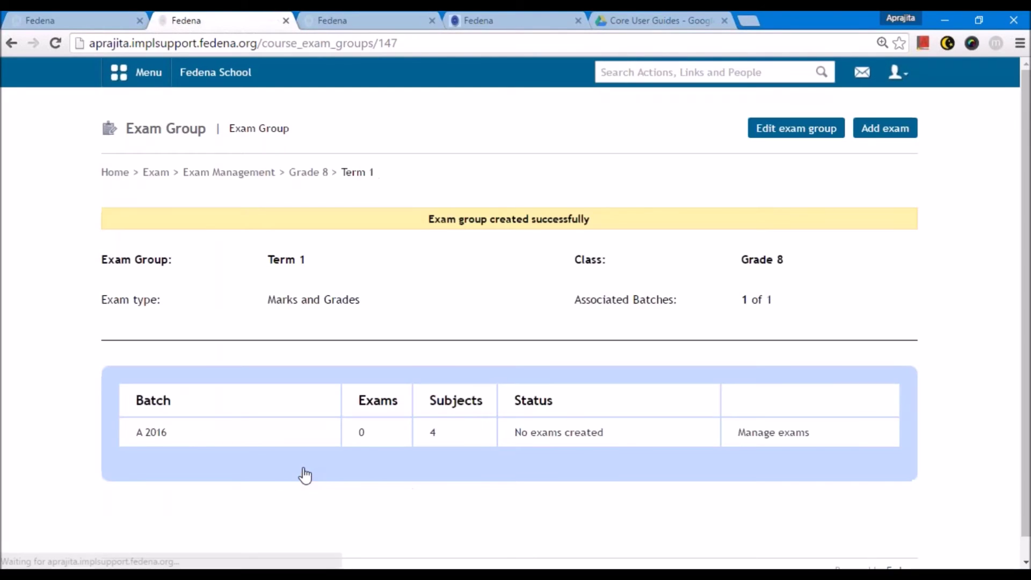
- Open Manage exams for batch A 2016 and its Add subject exams form
left_click_drag(513, 433, 666, 434)
left_click(666, 434)
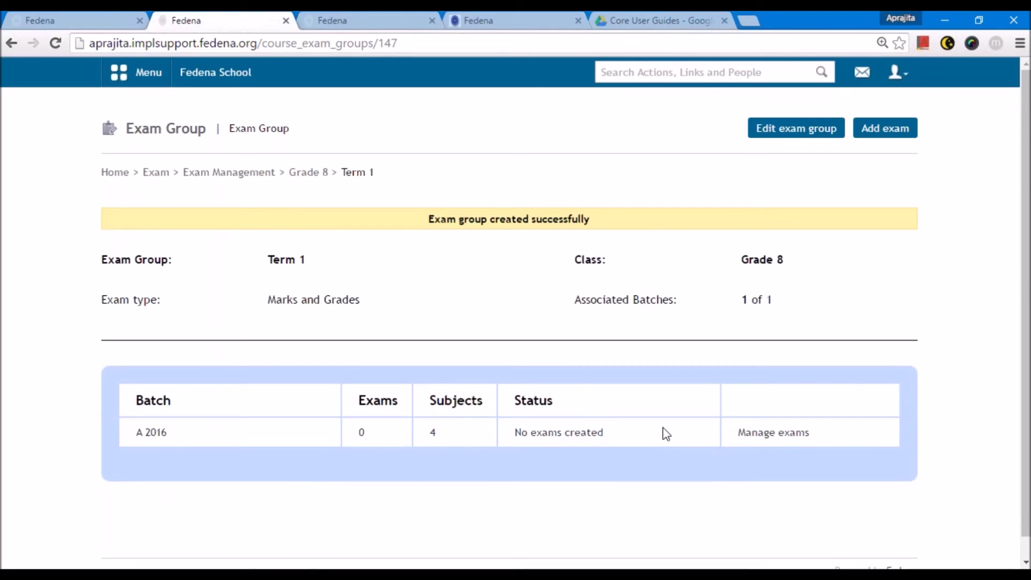
left_click(761, 435)
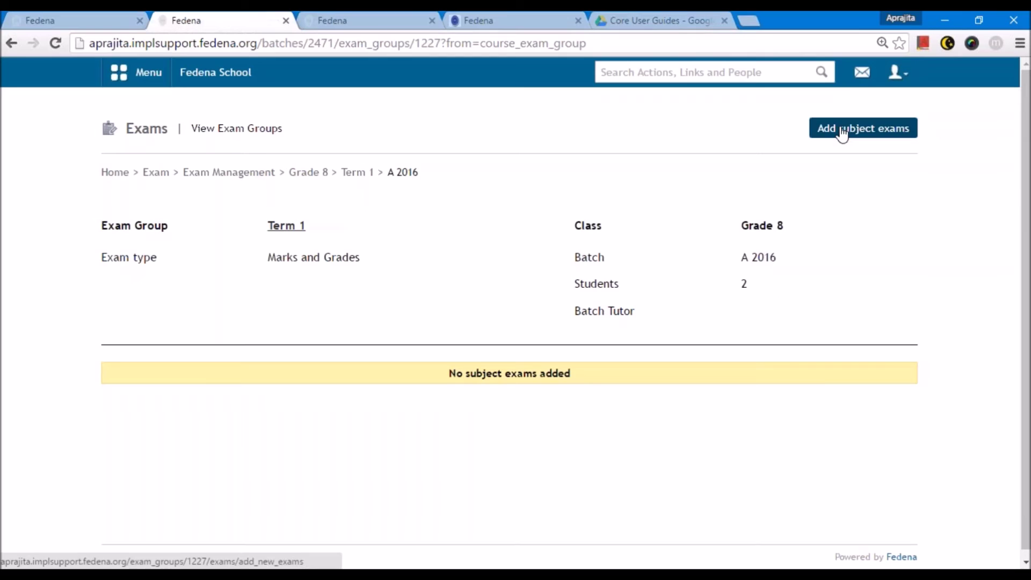
left_click(842, 133)
left_click(508, 264)
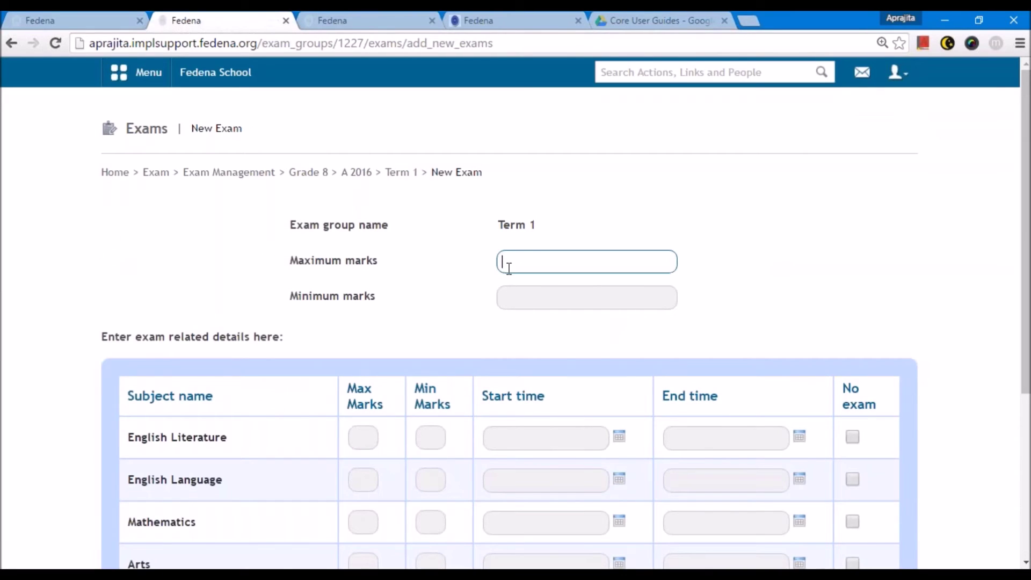
- Set maximum marks 100 and minimum marks 0 for every subject
type("100")
left_click(487, 306)
key("Tab")
type("0")
left_click(397, 322)
scroll(417, 329, "down", 3)
scroll(419, 253, "up", 1)
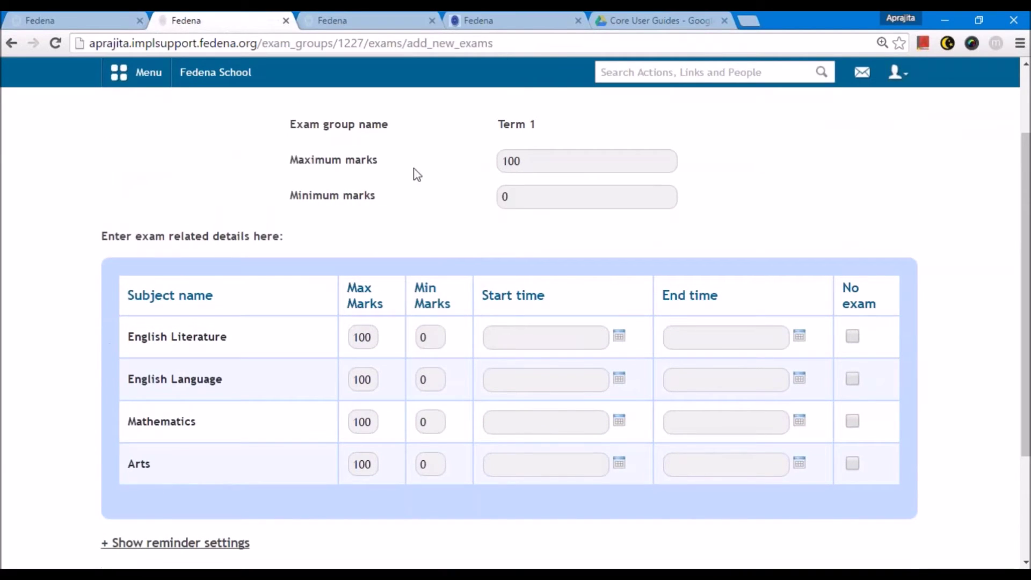
left_click_drag(372, 339, 354, 341)
left_click_drag(372, 381, 360, 382)
left_click(358, 421)
left_click(421, 422)
- Schedule English Literature on 12 August, ending at 6 PM
left_click(619, 337)
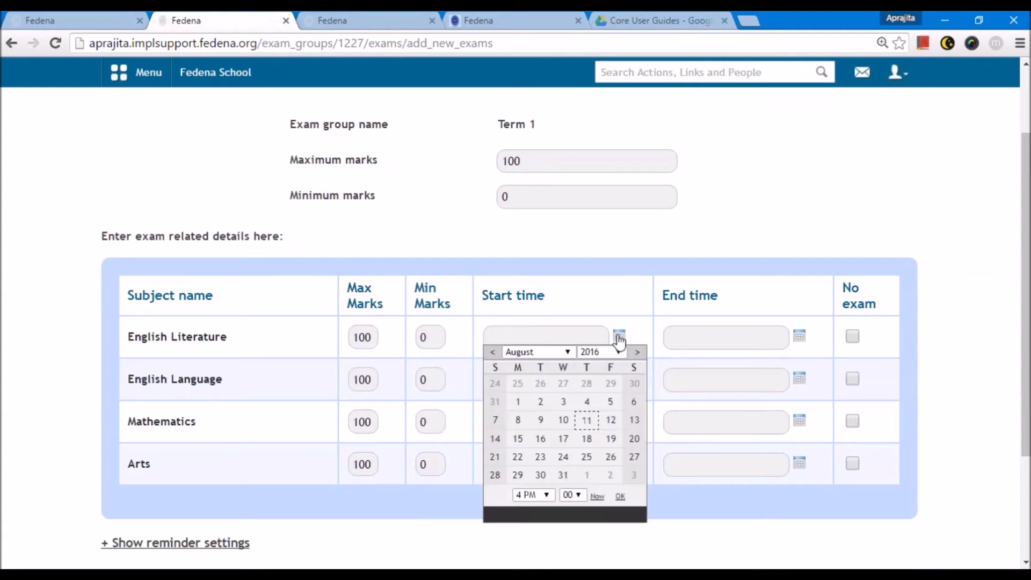
left_click(610, 419)
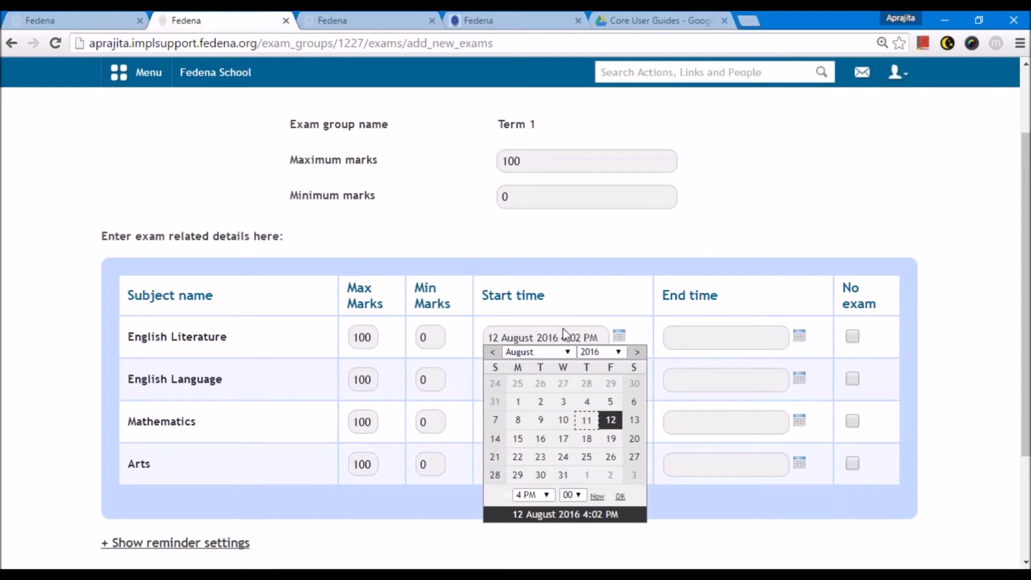
left_click(620, 496)
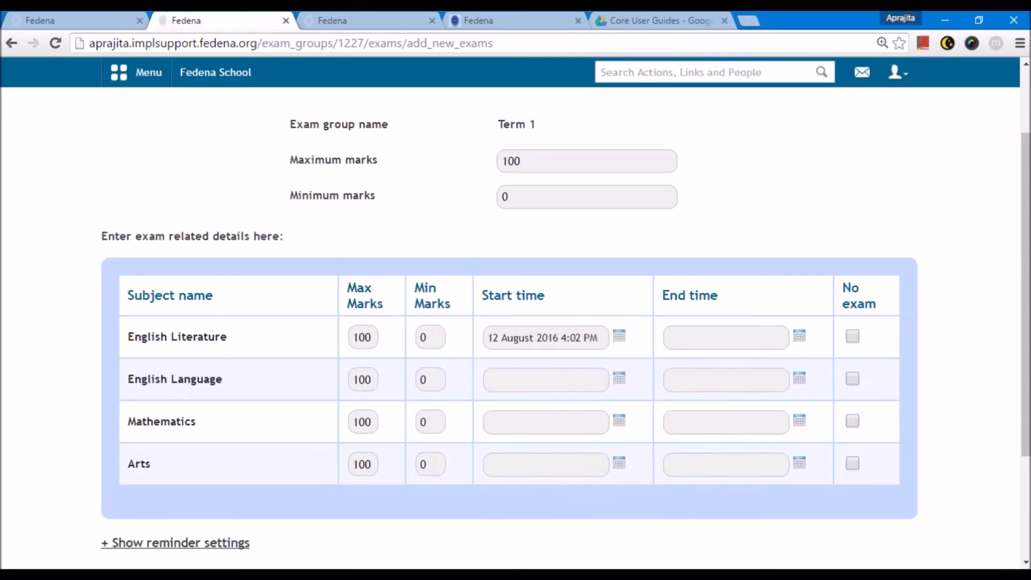
left_click(799, 335)
left_click(789, 420)
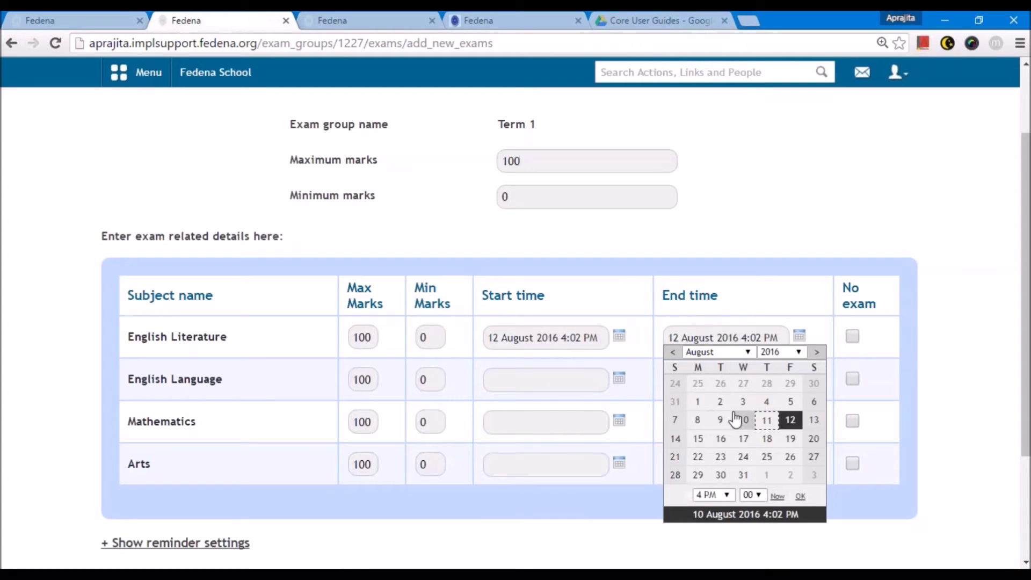
left_click(708, 494)
left_click(708, 468)
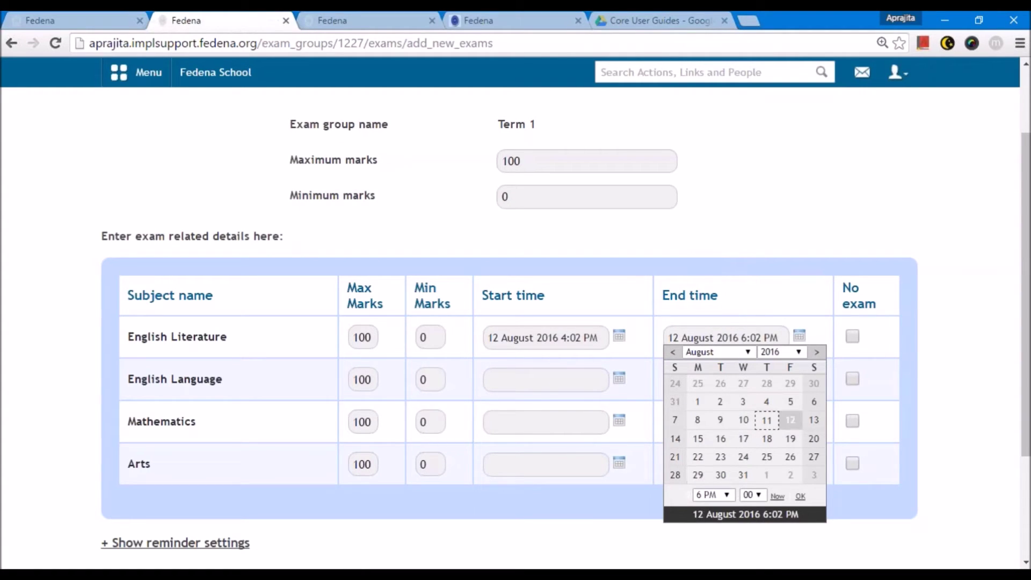
left_click(800, 496)
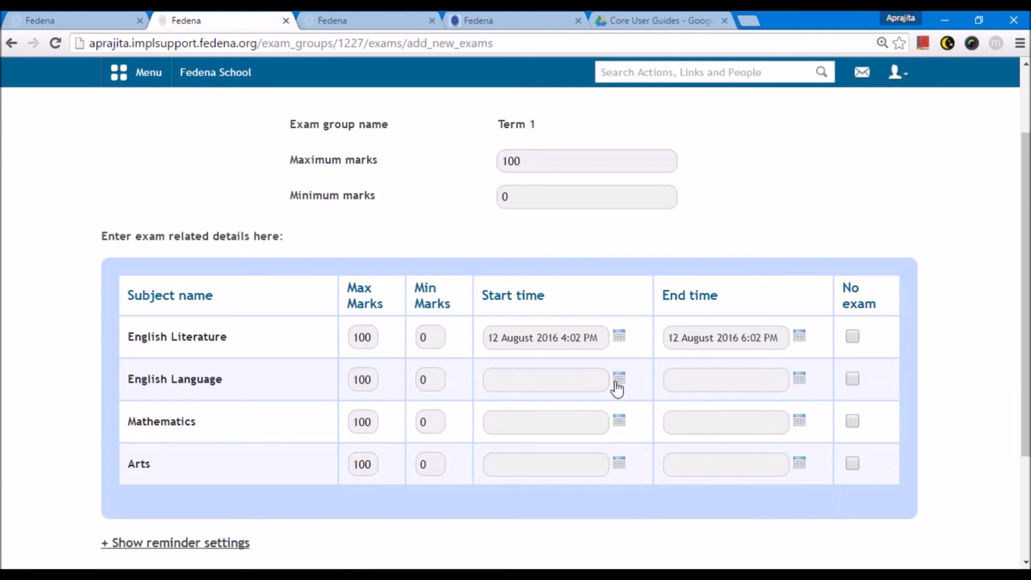
- Schedule English Language for 15 August and set the Arts end date to 17 August
left_click(619, 378)
left_click(518, 480)
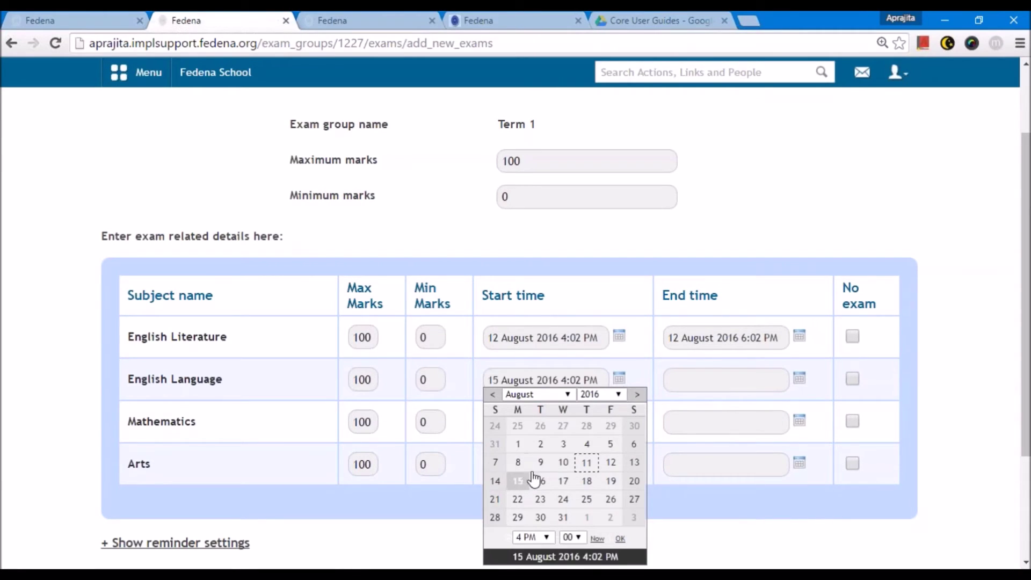
left_click(799, 378)
left_click(698, 481)
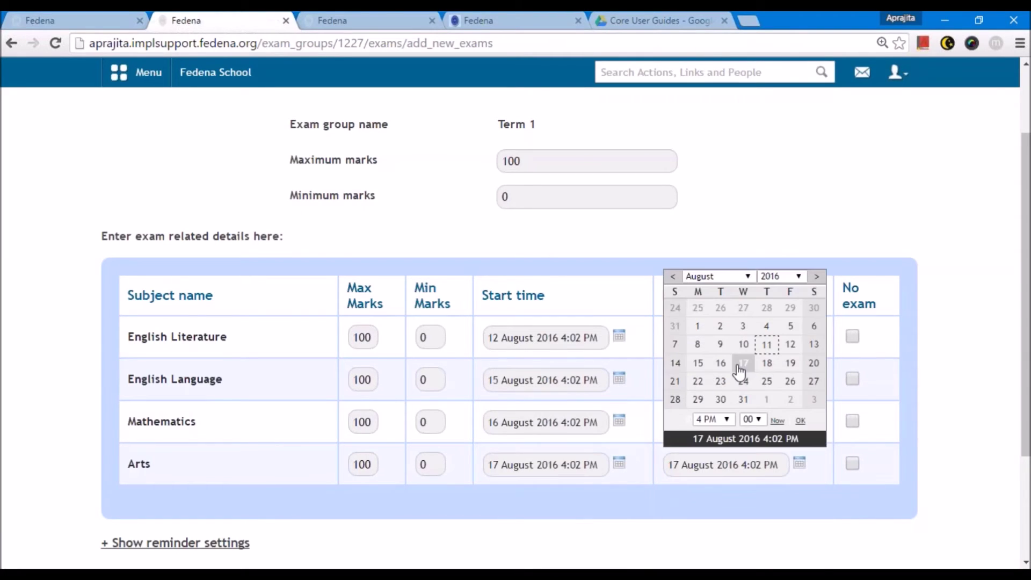
left_click(741, 364)
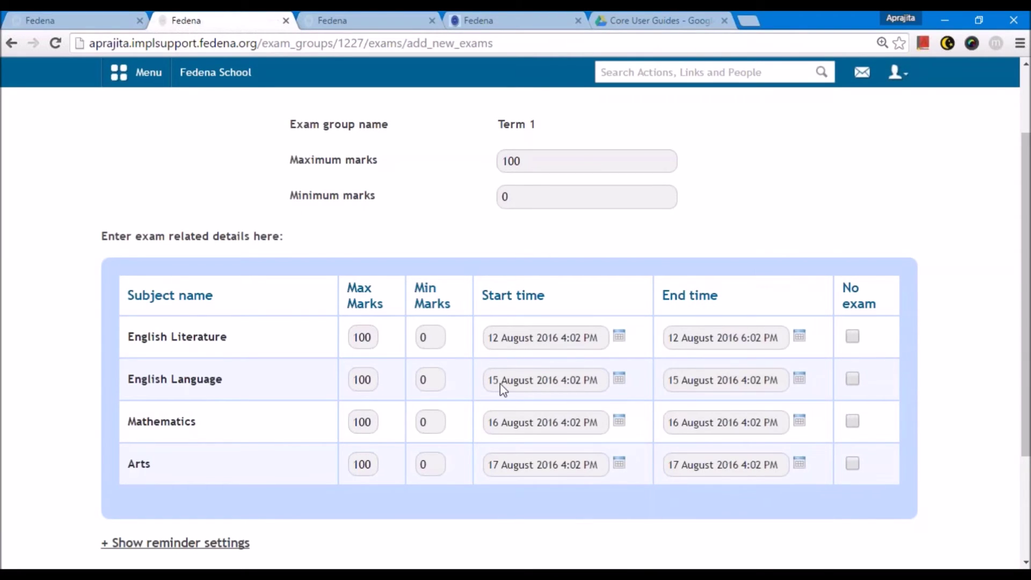
scroll(263, 465, "up", 2)
left_click_drag(488, 225, 548, 224)
left_click(573, 233)
scroll(203, 403, "down", 3)
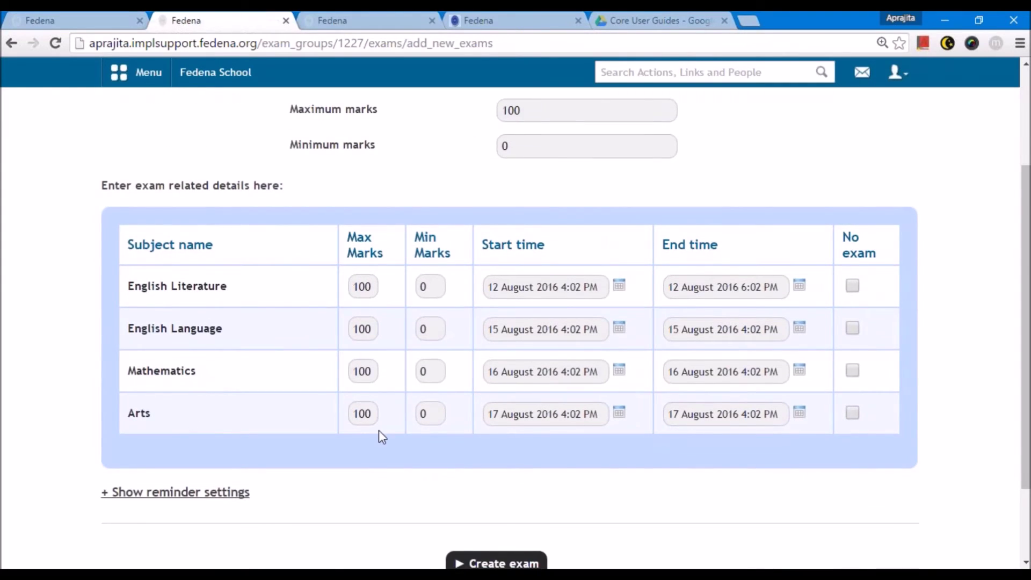
scroll(478, 170, "up", 1)
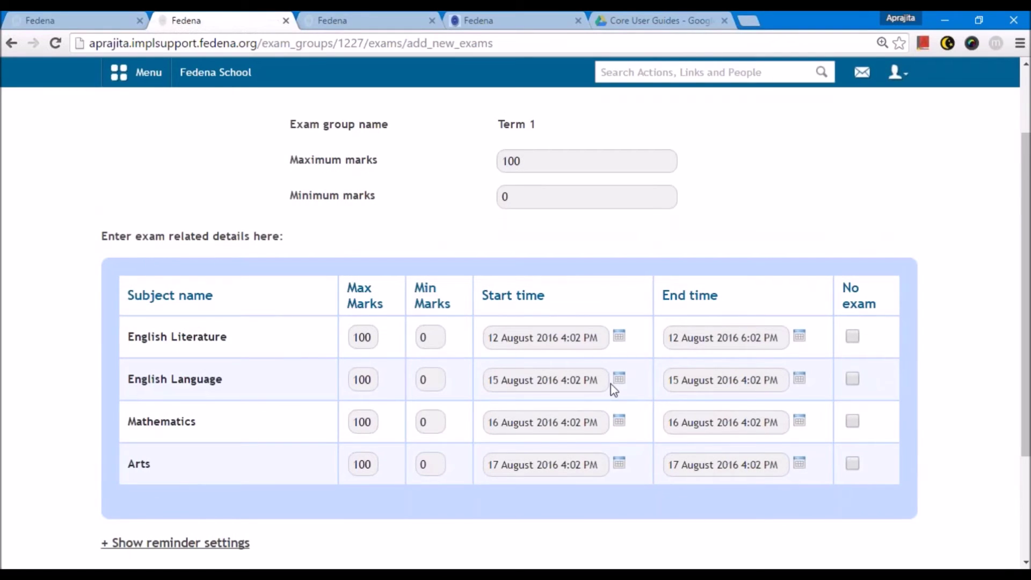
left_click_drag(128, 463, 157, 464)
left_click(204, 479)
- Re-enable the Arts exam and create the Term 1 exams for all four subjects
scroll(828, 322, "up", 2)
scroll(560, 248, "down", 3)
scroll(559, 249, "up", 3)
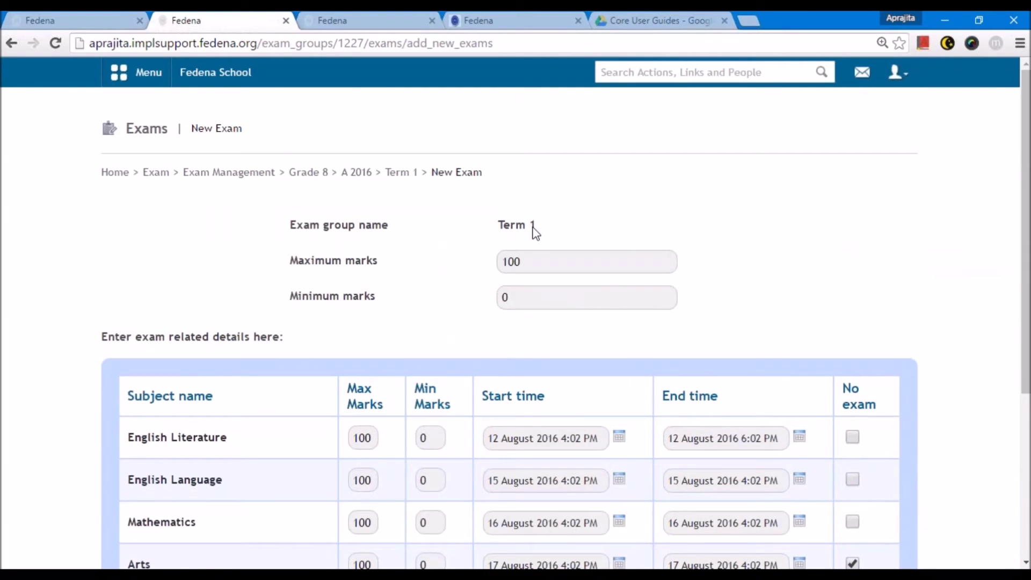
scroll(535, 232, "down", 3)
left_click(852, 413)
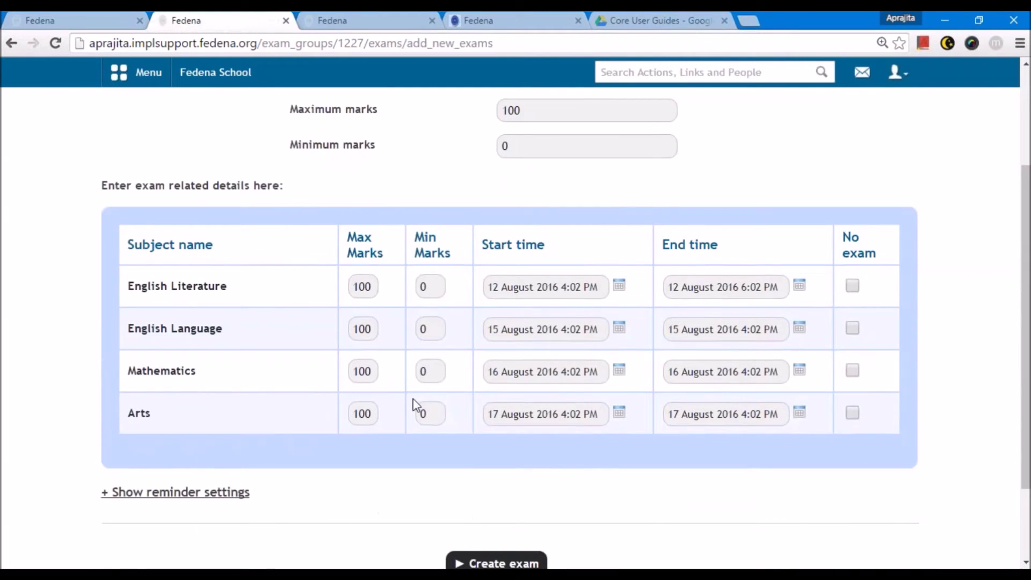
scroll(415, 405, "down", 3)
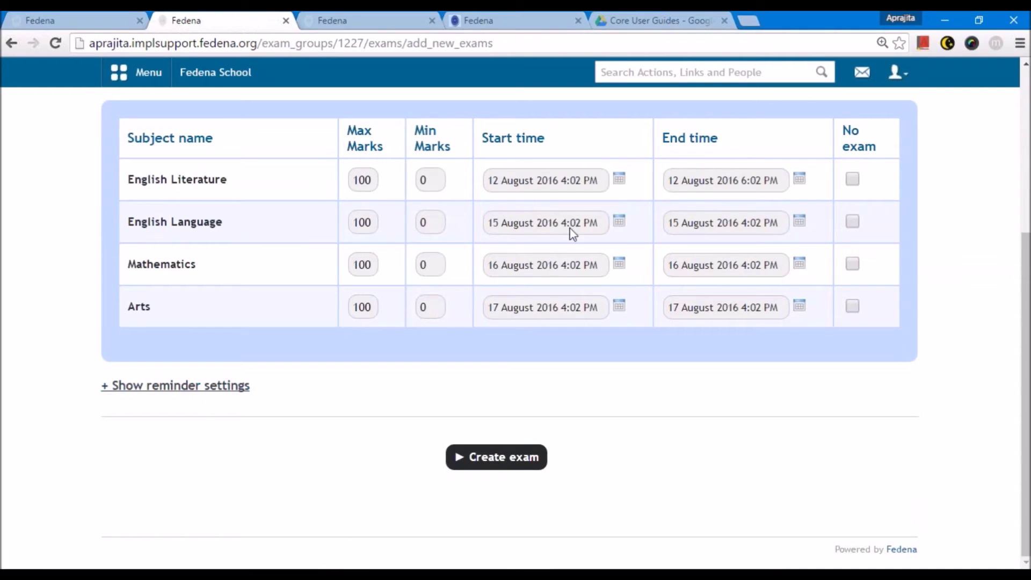
left_click(512, 459)
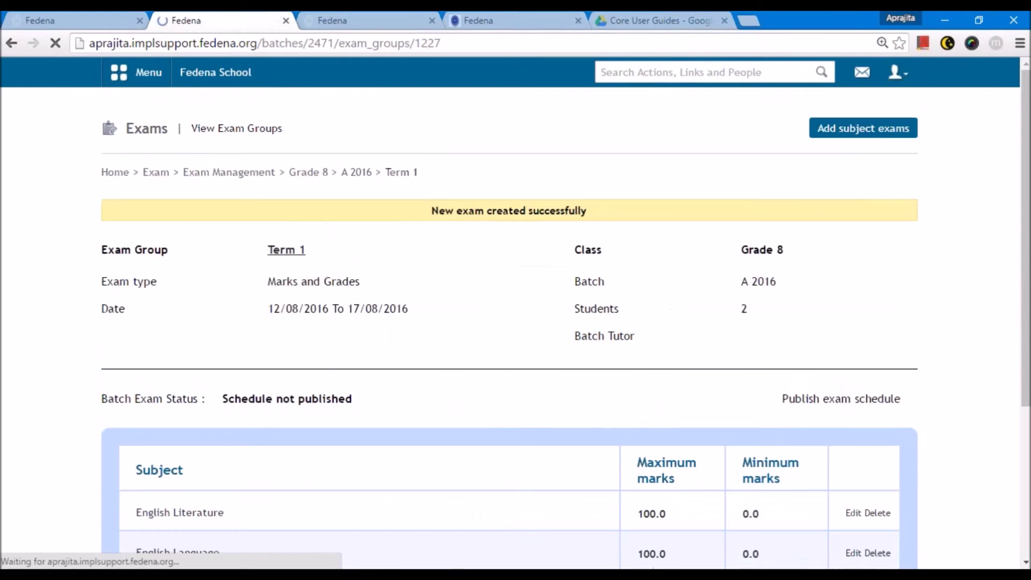
- Publish the Term 1 exam schedule for Grade 8 batch A 2016
scroll(345, 299, "down", 4)
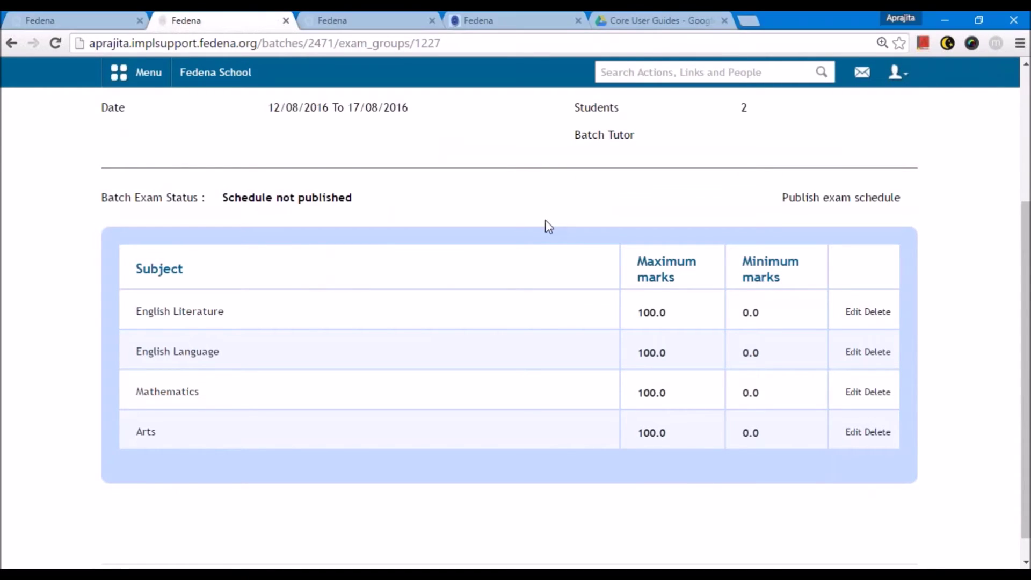
scroll(544, 224, "up", 3)
left_click(896, 72)
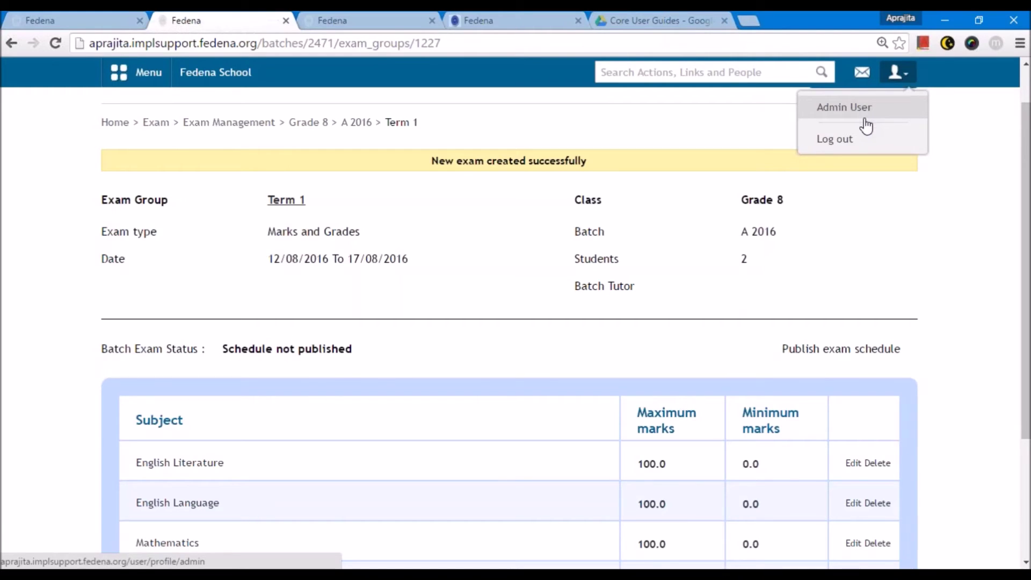
left_click(841, 348)
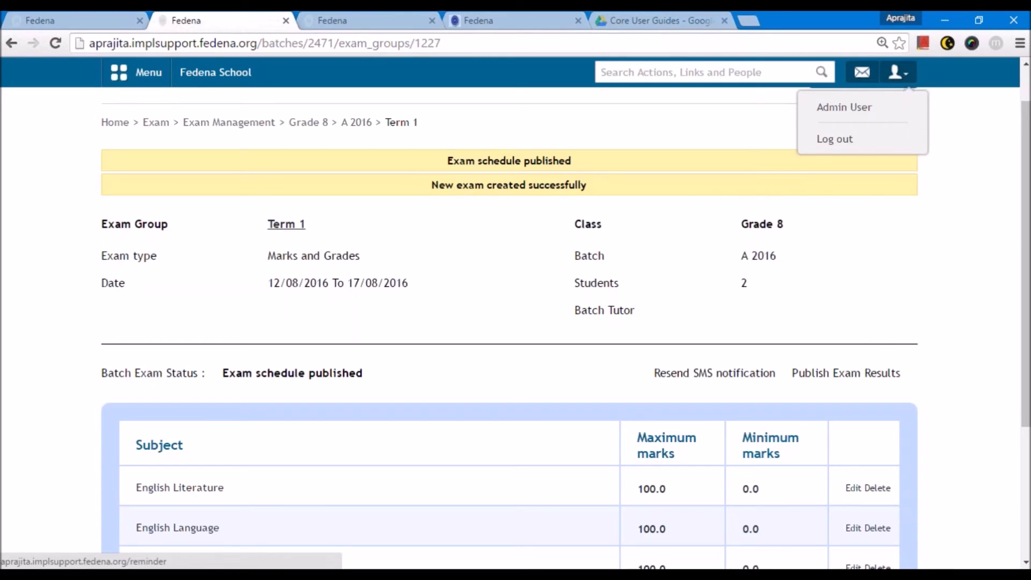
left_click(848, 317)
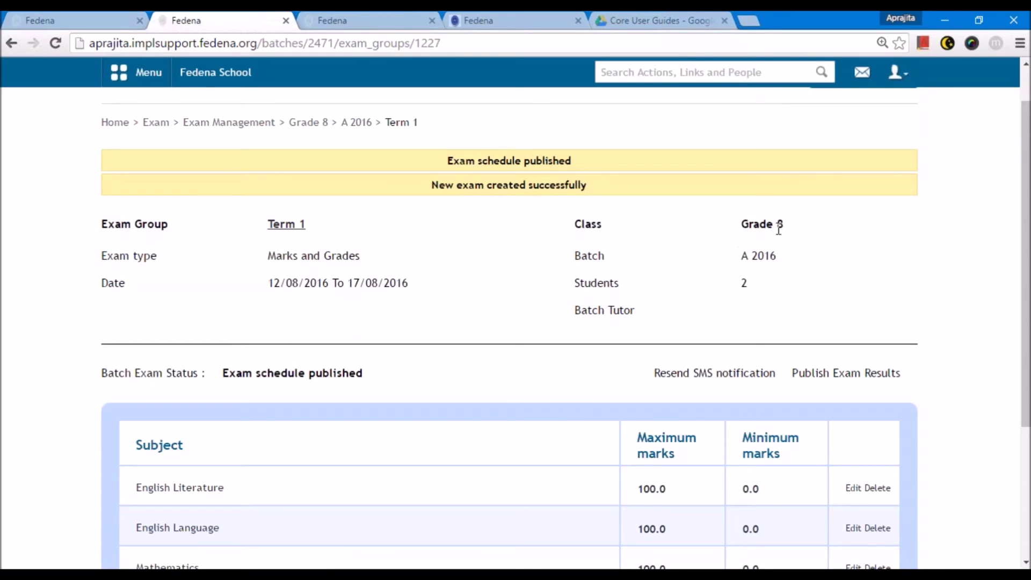
scroll(467, 378, "down", 4)
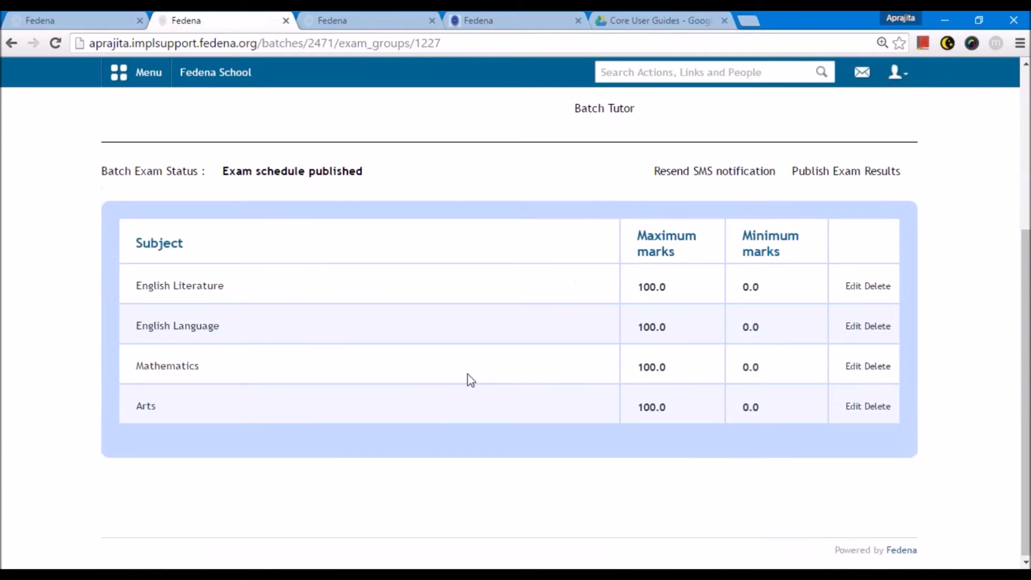
scroll(470, 379, "up", 2)
scroll(470, 379, "up", 3)
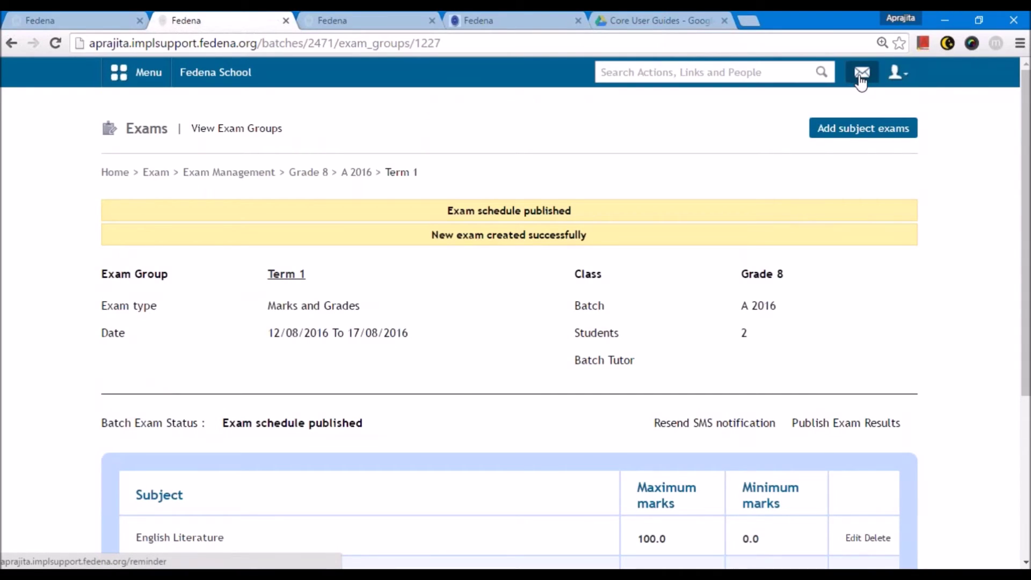
scroll(884, 115, "down", 3)
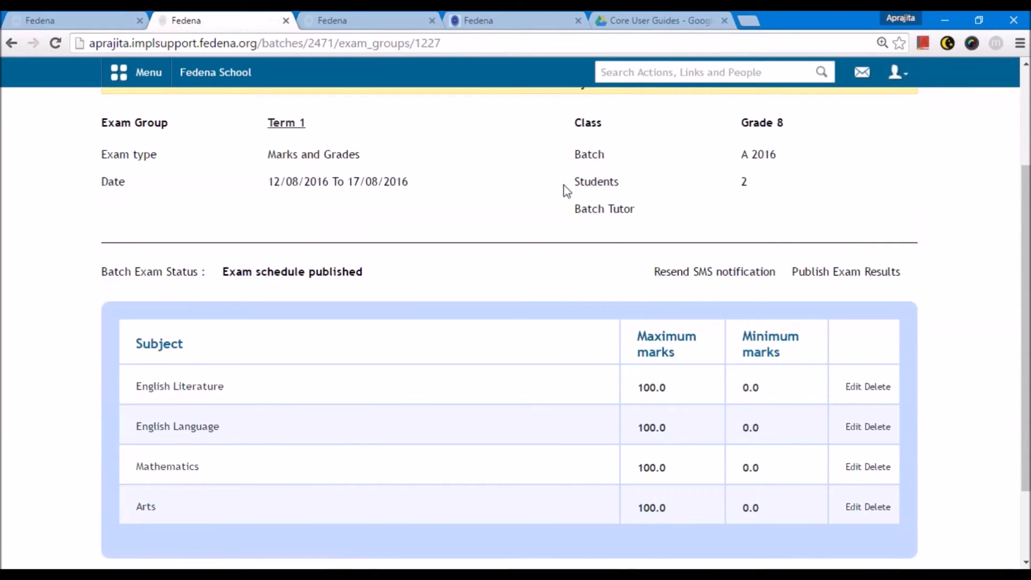
left_click(896, 72)
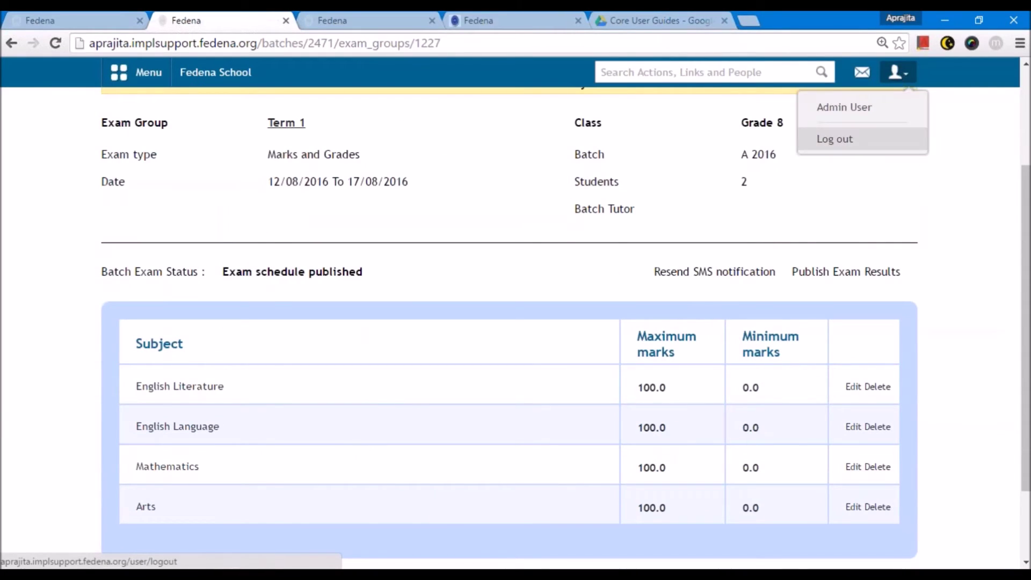
- Log out of the admin account and sign in with the student's username and password
left_click(835, 138)
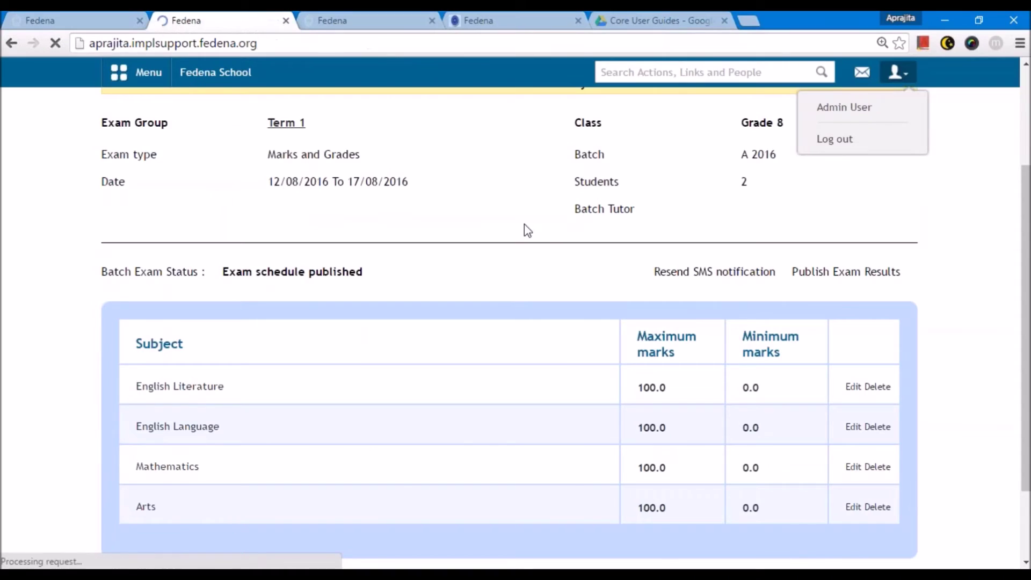
type("S10")
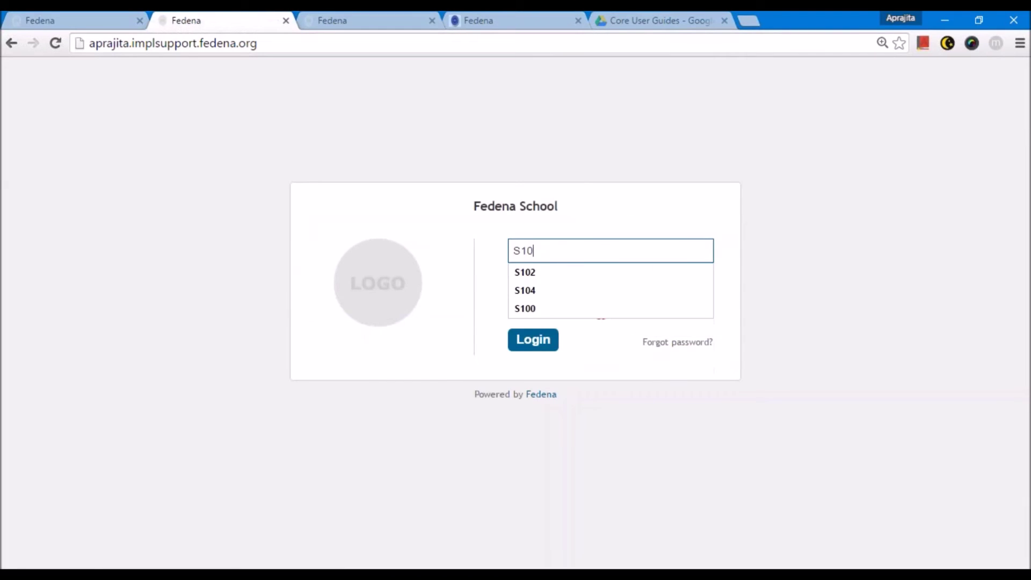
type("6")
key("Tab")
type("S106123")
key("Return")
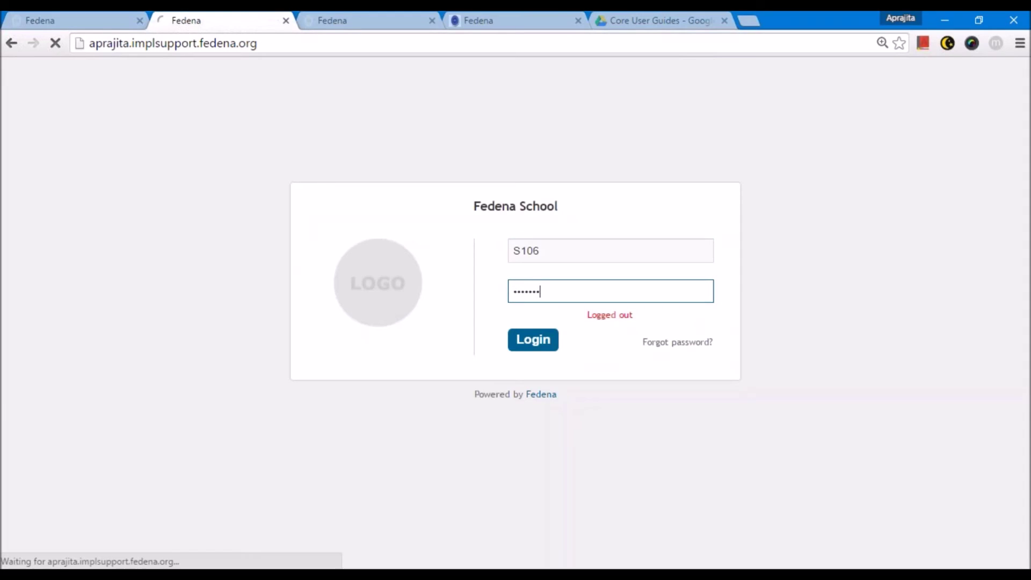
- Check the calendar's exam entries for 12, 15, 16 and 17 August 2016
left_click(137, 78)
left_click(248, 112)
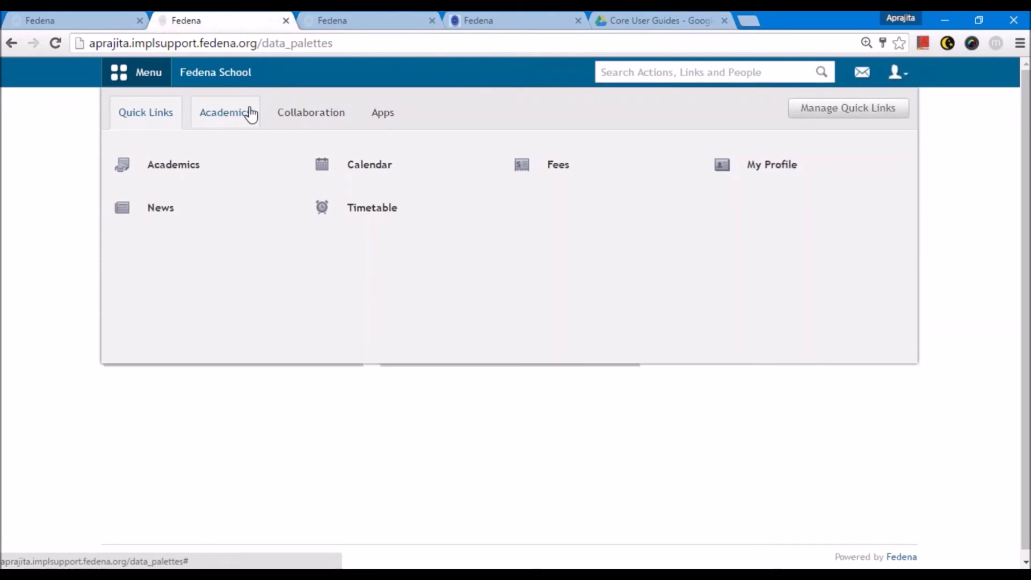
left_click(547, 171)
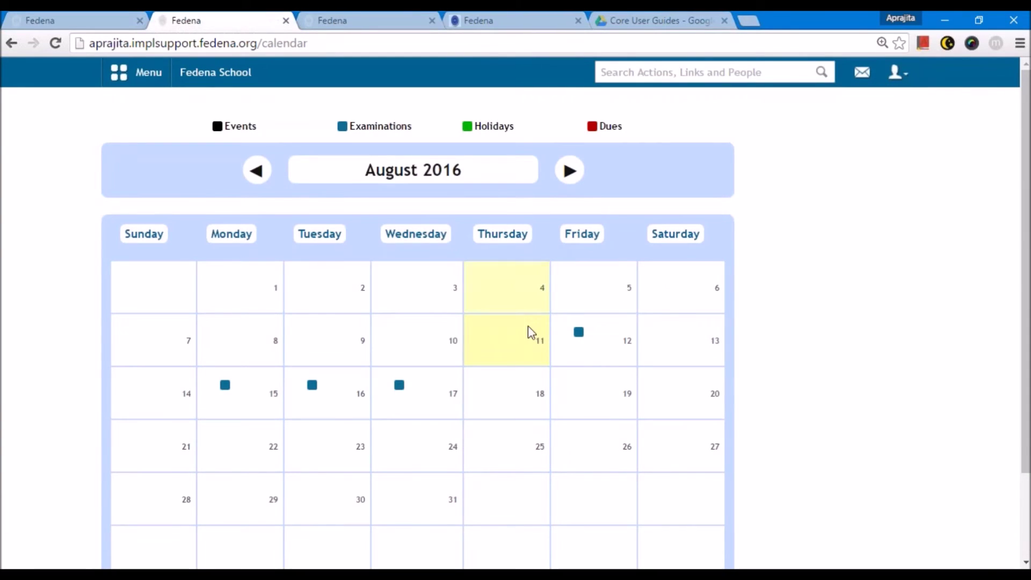
left_click(579, 333)
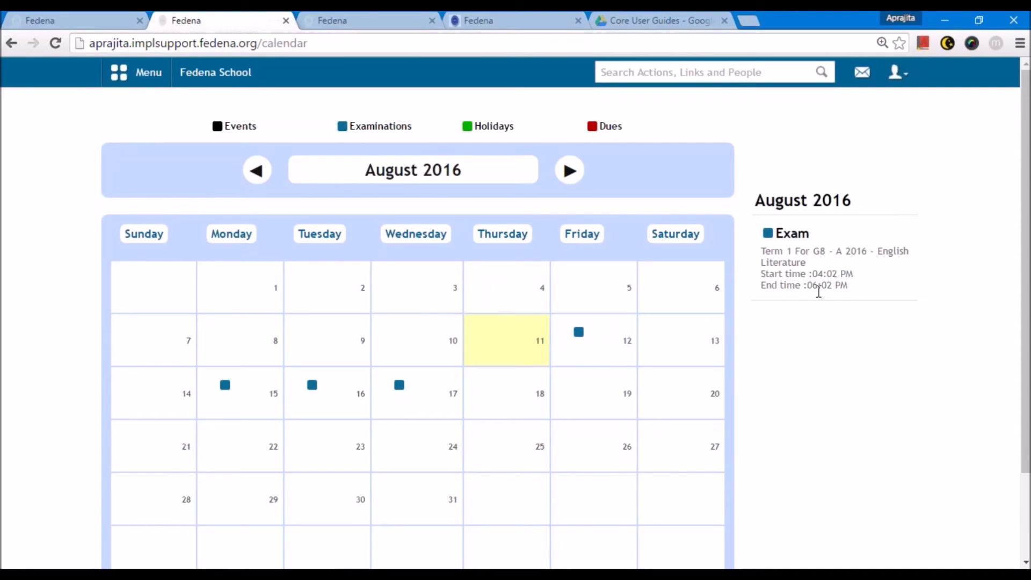
left_click(225, 386)
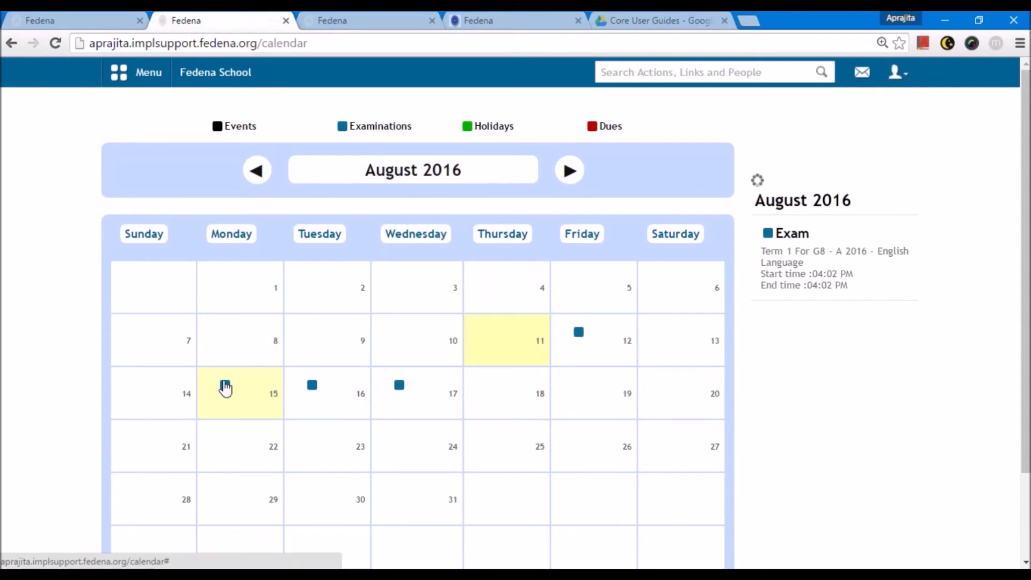
left_click(311, 385)
left_click(399, 386)
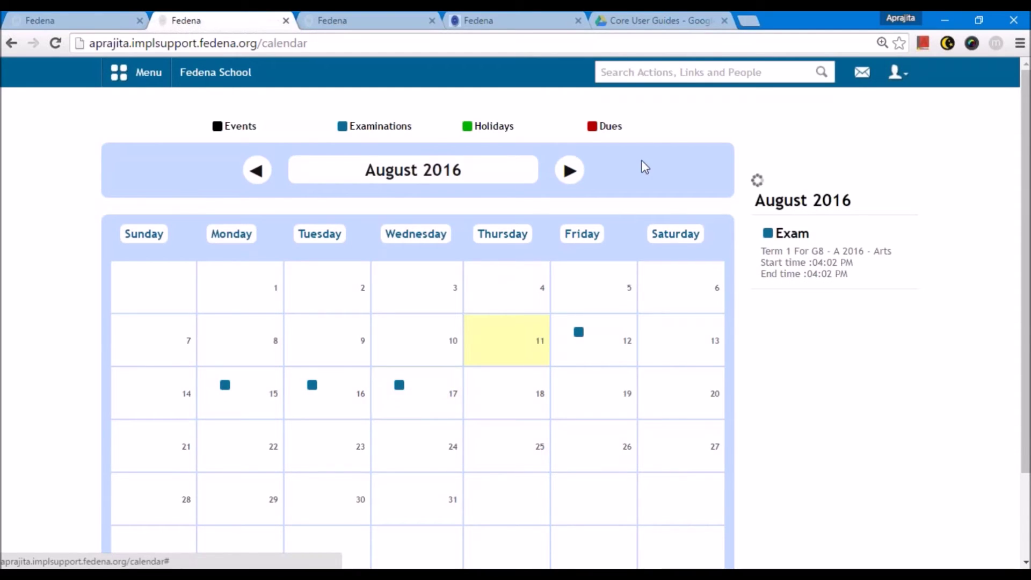
left_click(861, 73)
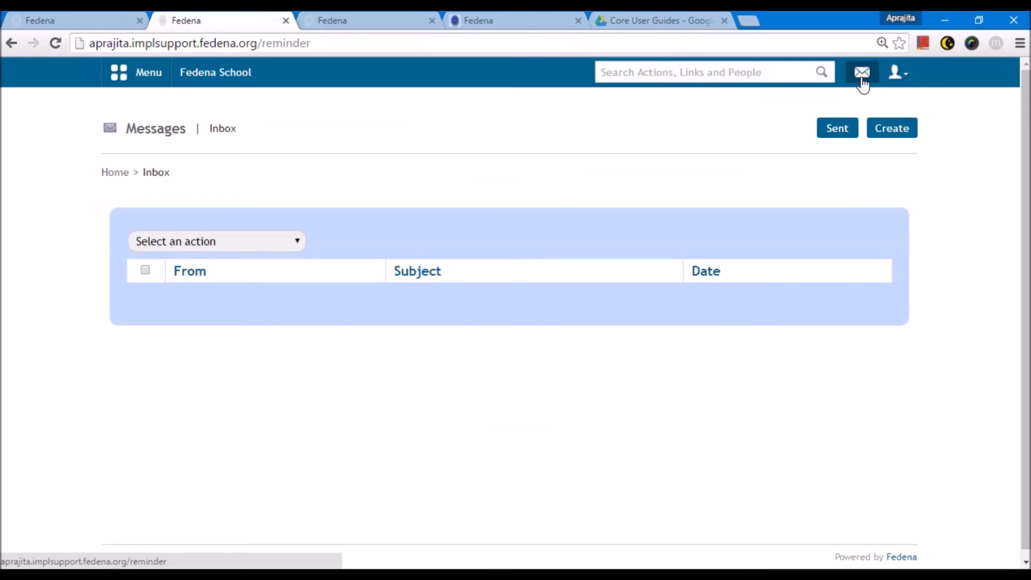
- Refresh the inbox and read the admin's 'Exam scheduled' message about Term 1
left_click(862, 81)
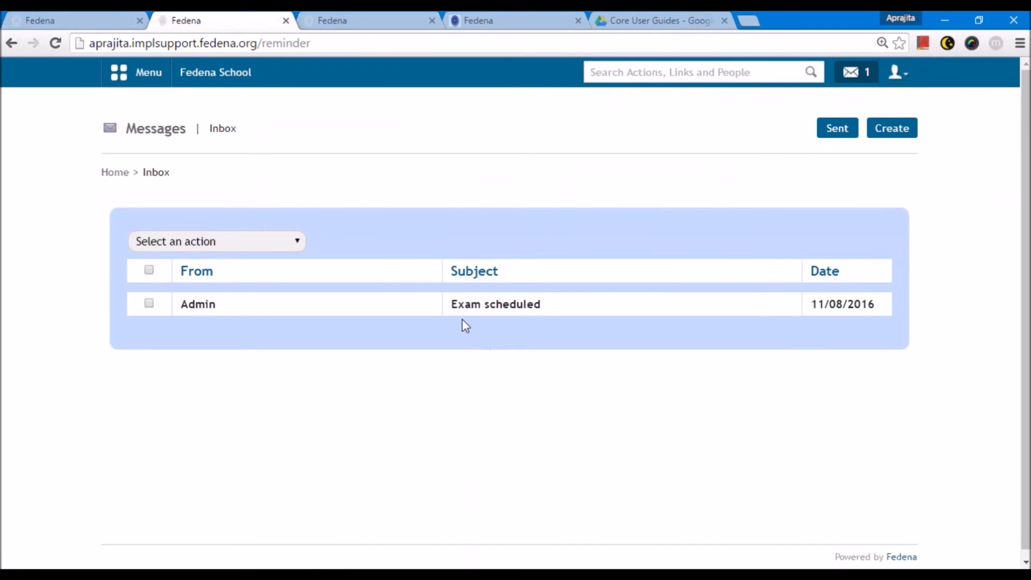
left_click(490, 308)
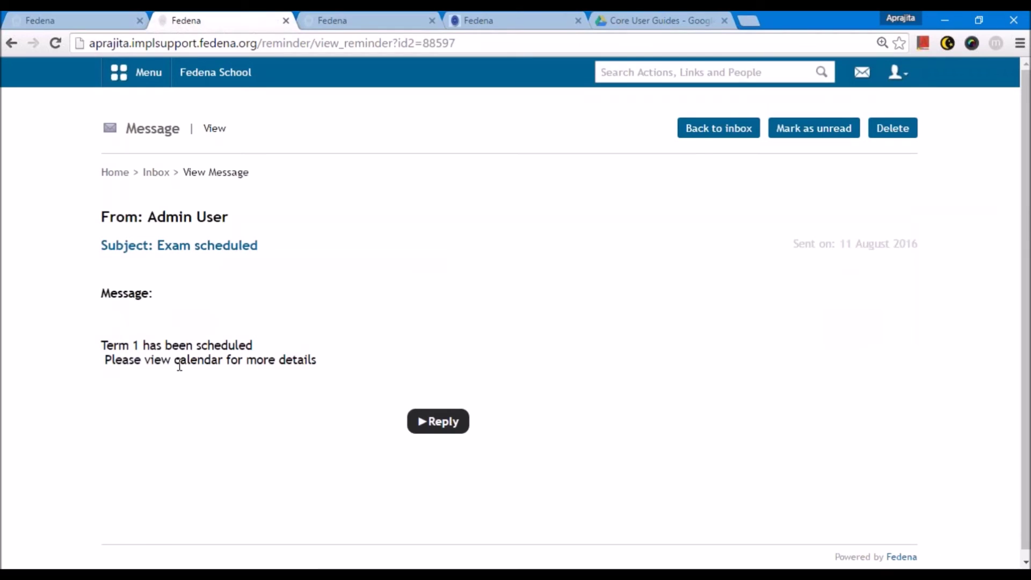
left_click(896, 72)
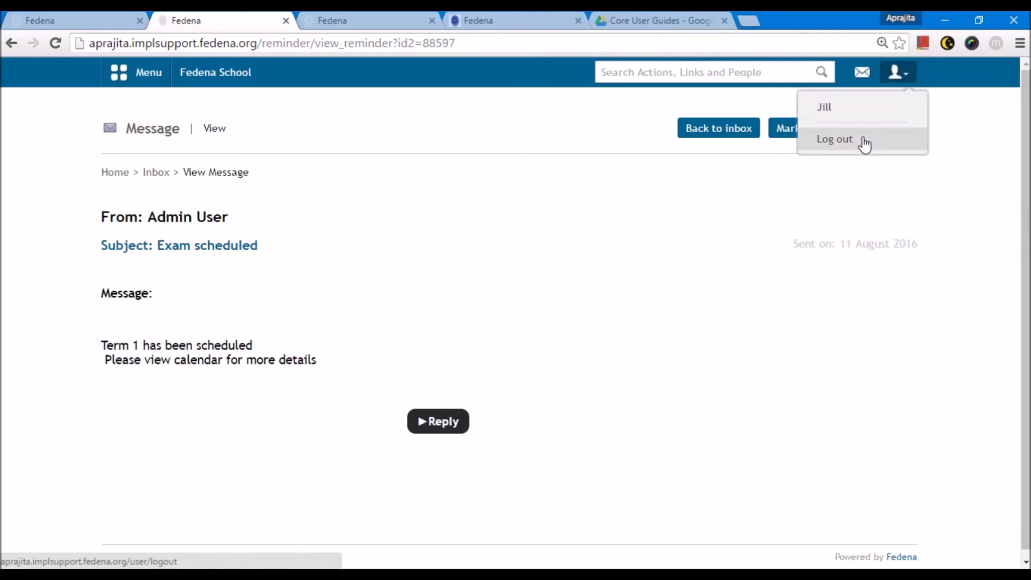
- Sign out of the student account and log back in with the admin credentials
left_click(864, 139)
type("admin")
key("Tab")
type("admin123")
key("Return")
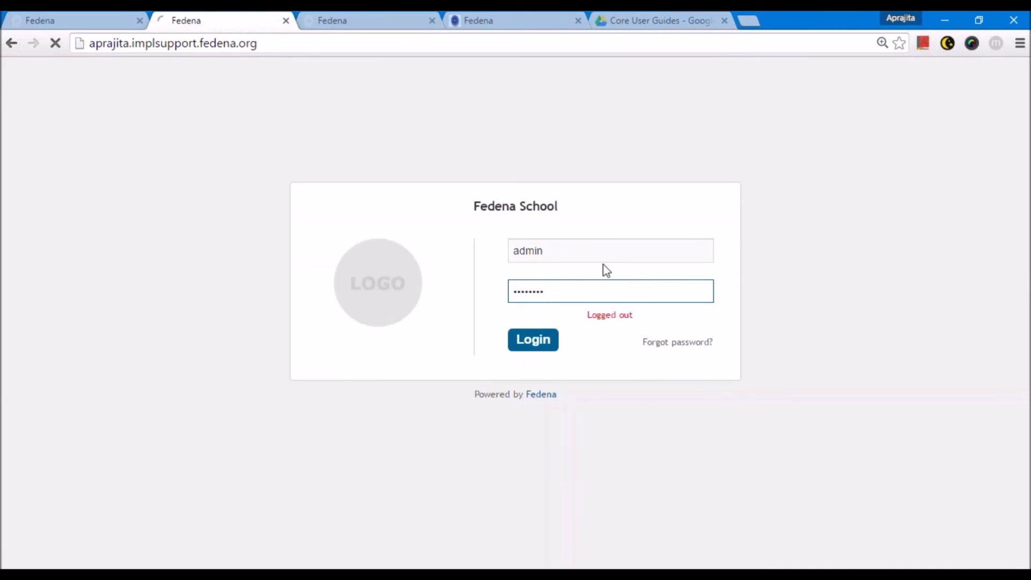
- Go to Employee subject association under Administration > Human Resource > Employee Management
left_click(150, 80)
left_click(231, 112)
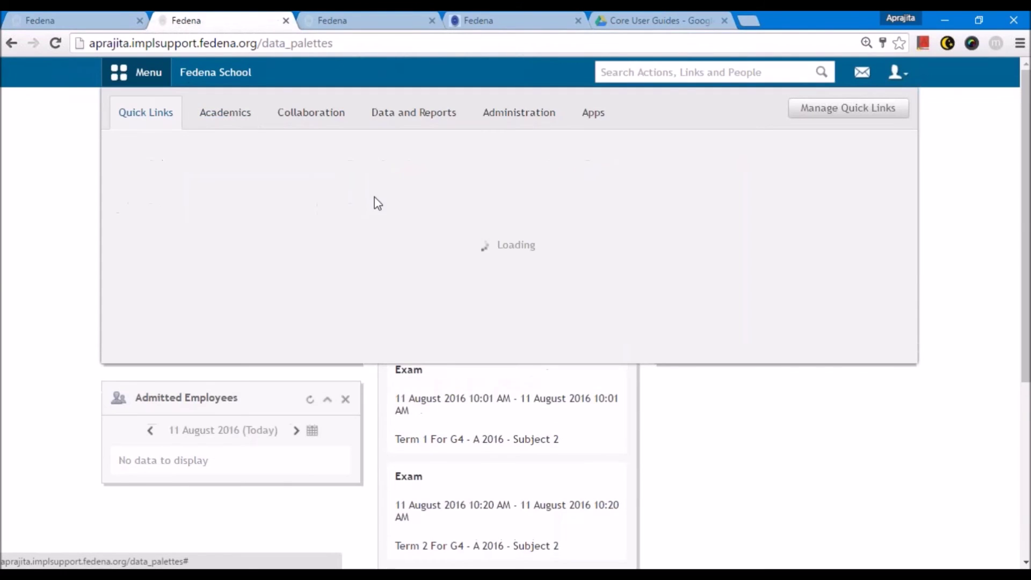
mouse_move(420, 215)
left_click(519, 111)
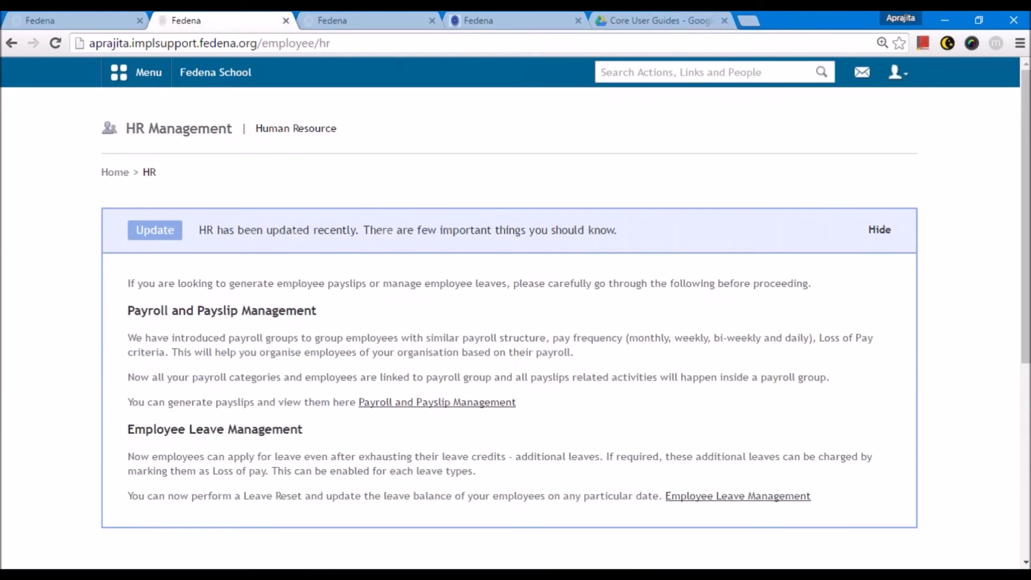
left_click(311, 230)
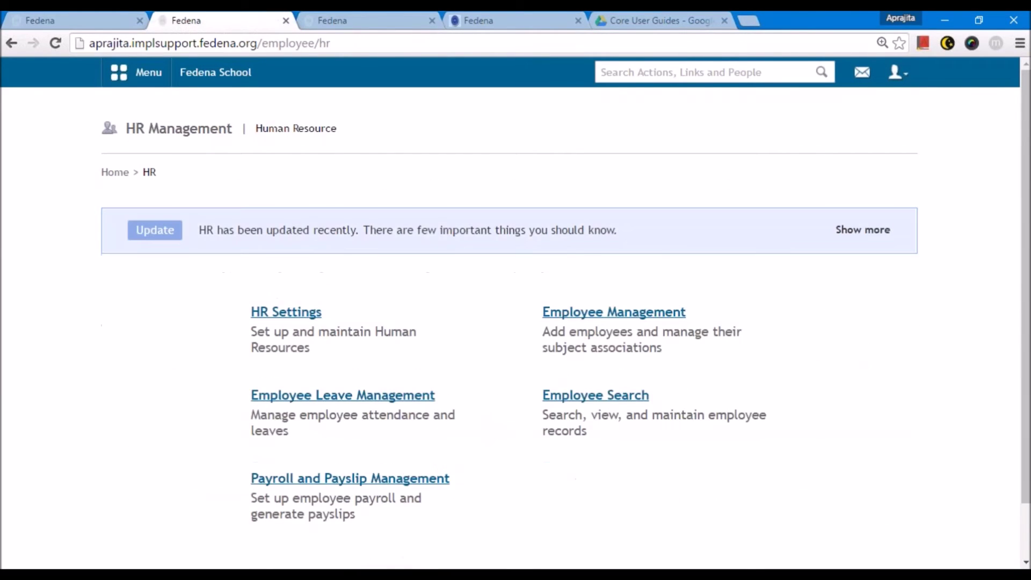
scroll(529, 246, "down", 2)
left_click(554, 252)
left_click(610, 226)
- Assign an English-department employee to Arts for batch G8 - A 2016, returning to the Exams home
left_click(361, 231)
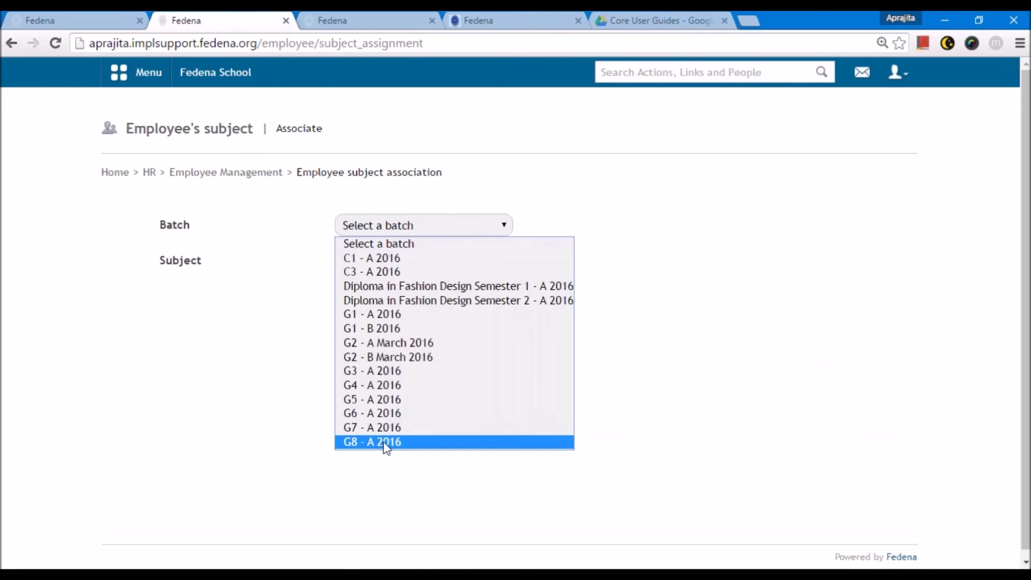
left_click(386, 439)
left_click(400, 263)
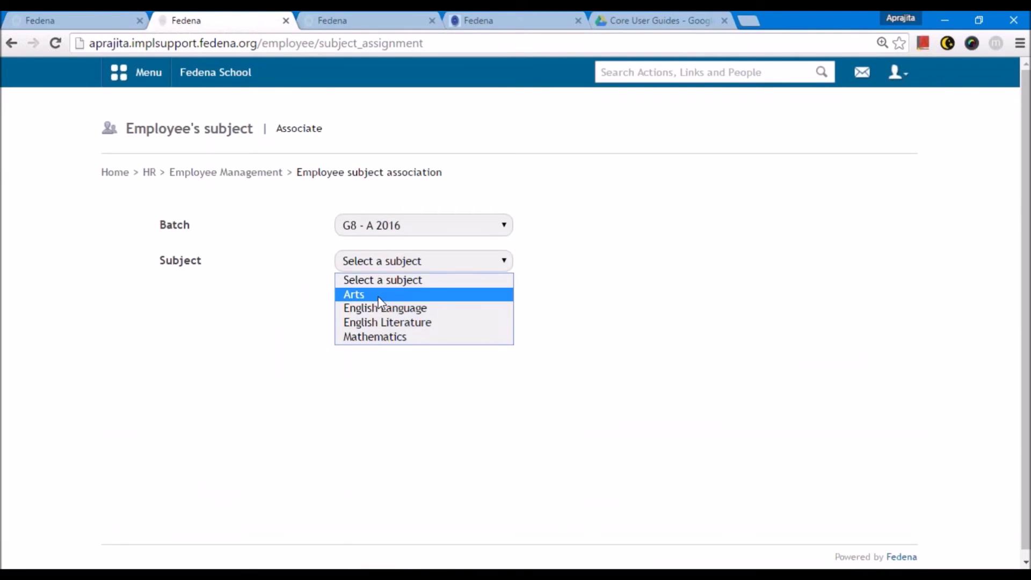
left_click(354, 294)
left_click(471, 332)
left_click(483, 379)
scroll(486, 379, "down", 3)
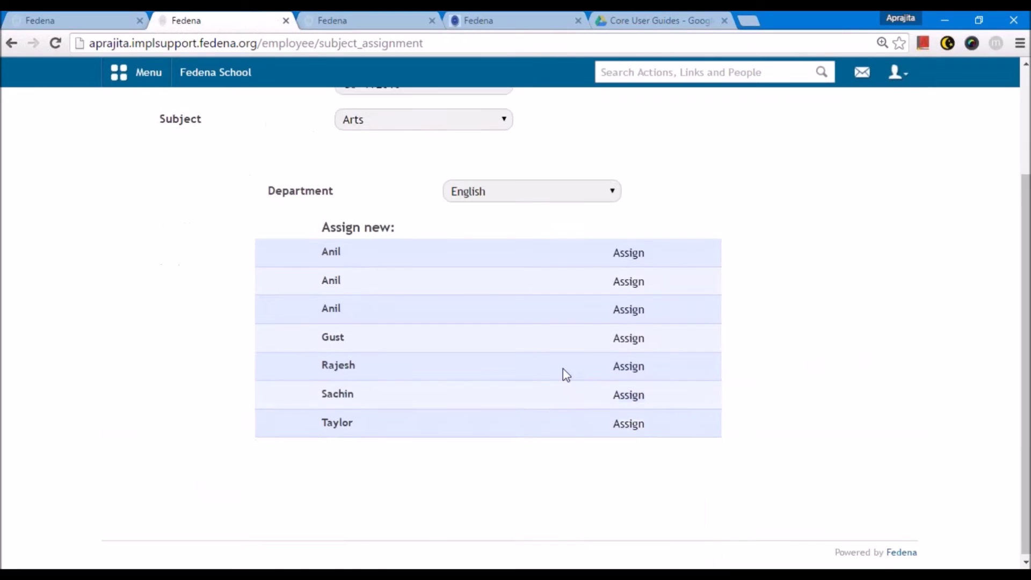
left_click(617, 372)
scroll(526, 311, "up", 3)
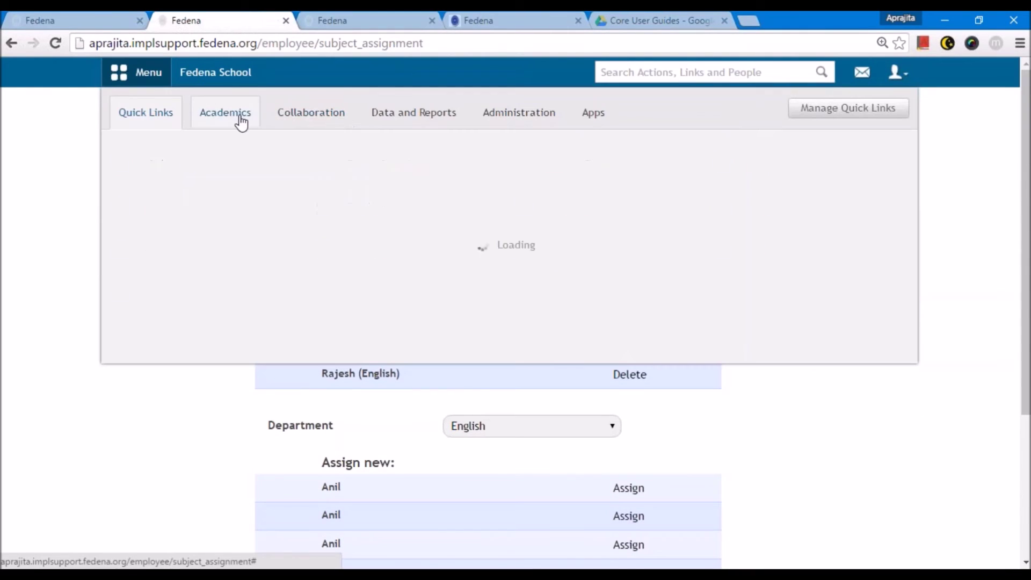
left_click(239, 117)
left_click(449, 219)
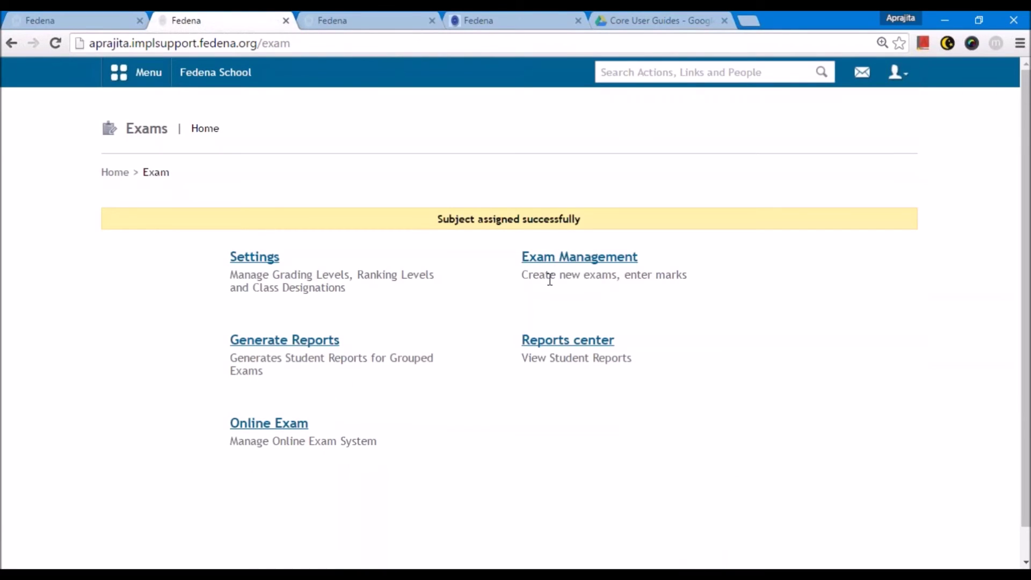
- In Exam Management pick Grade 8, open A 2016's Term 1 exams, then English Literature
left_click(540, 270)
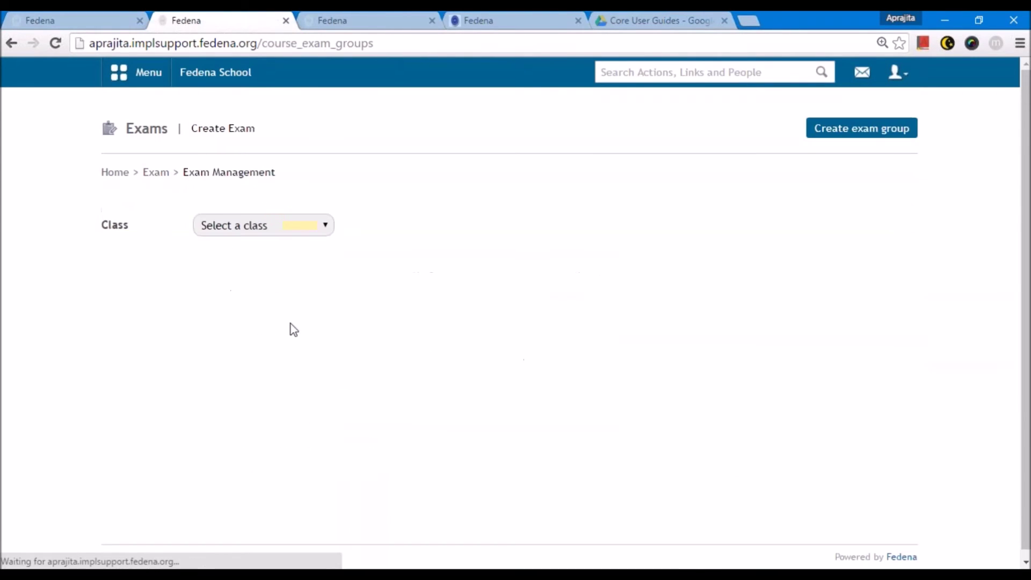
left_click(224, 225)
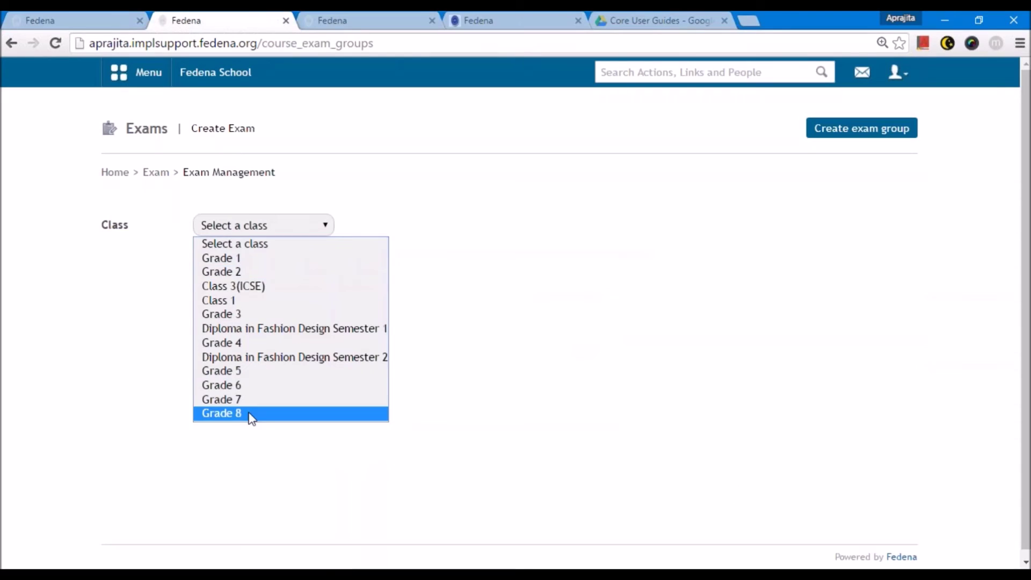
left_click(248, 414)
scroll(626, 313, "down", 4)
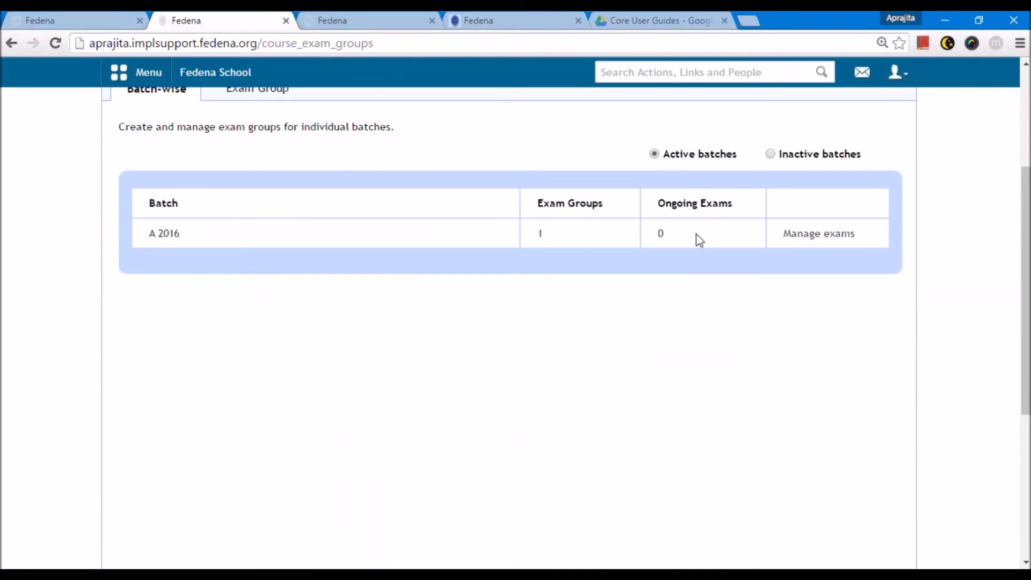
left_click(795, 235)
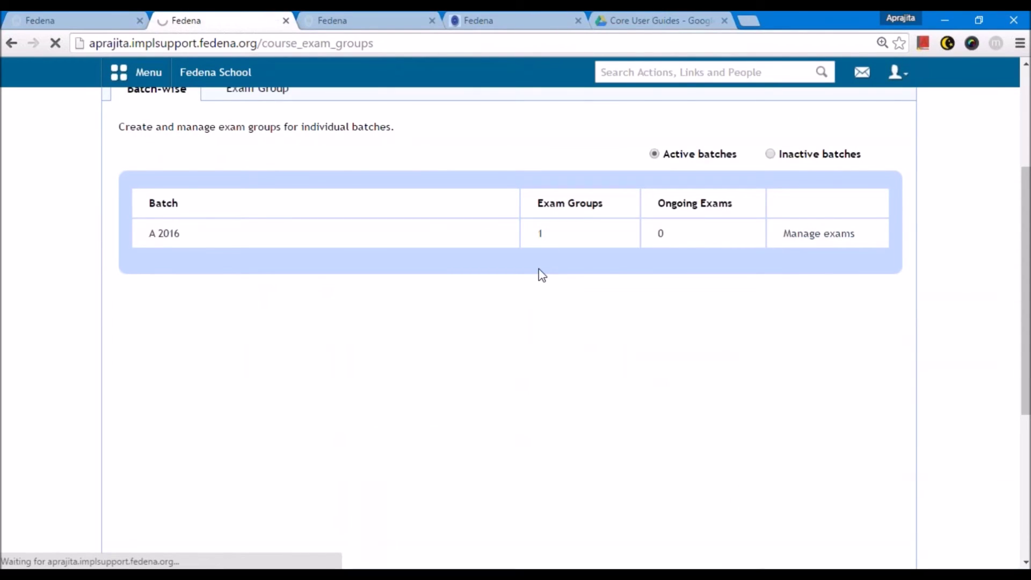
left_click(775, 386)
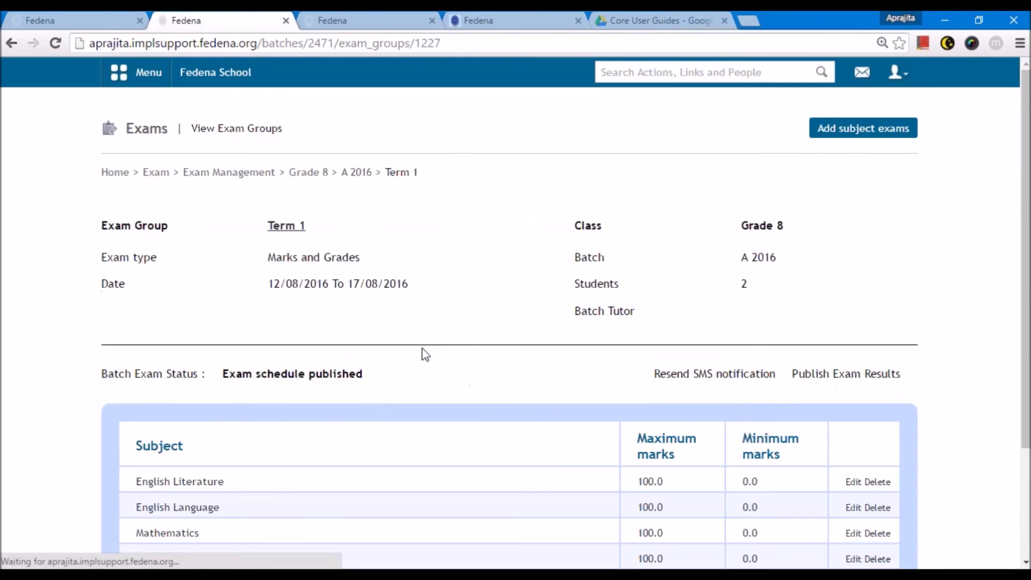
scroll(422, 354, "down", 3)
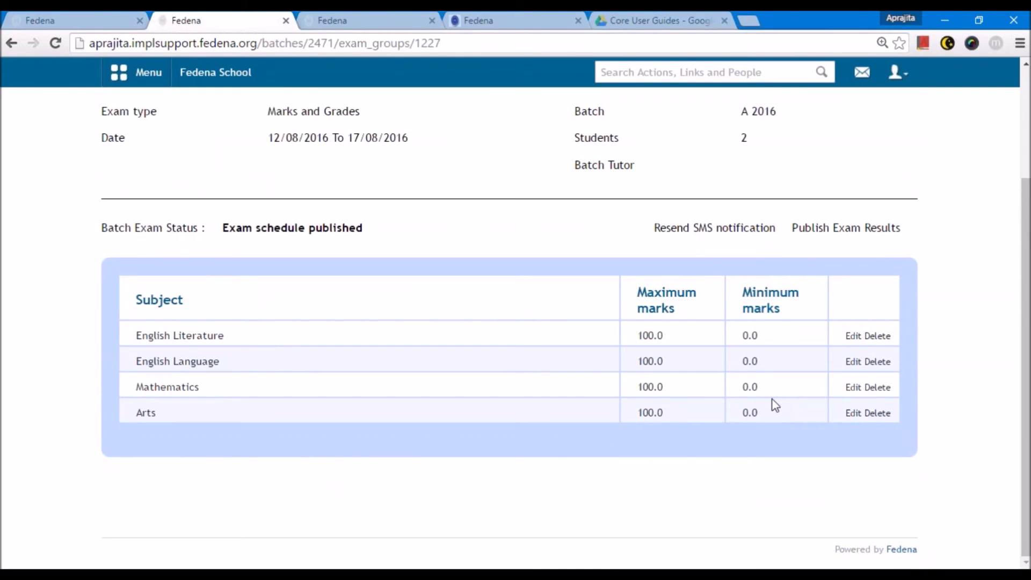
scroll(326, 432, "up", 3)
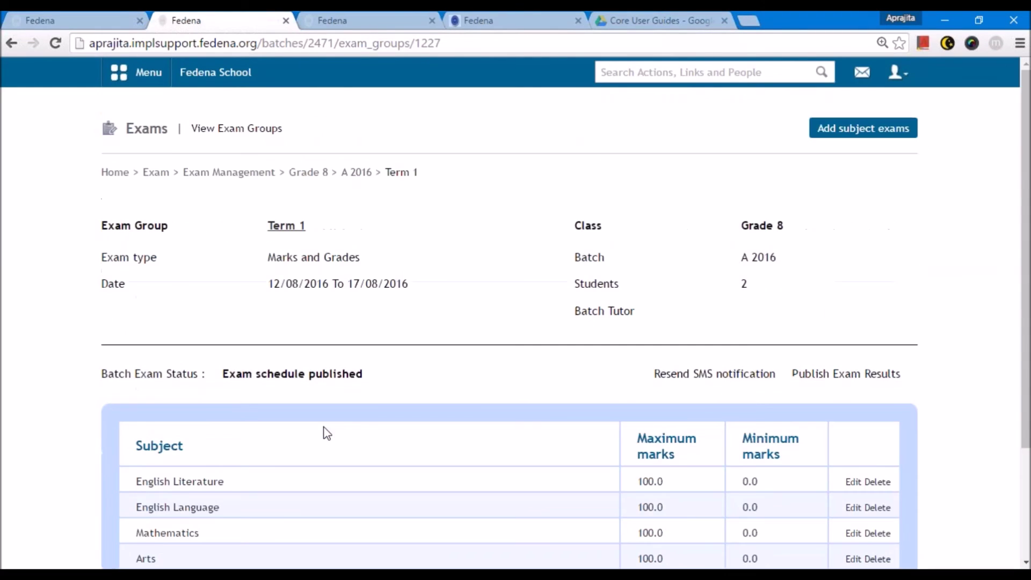
scroll(326, 433, "down", 3)
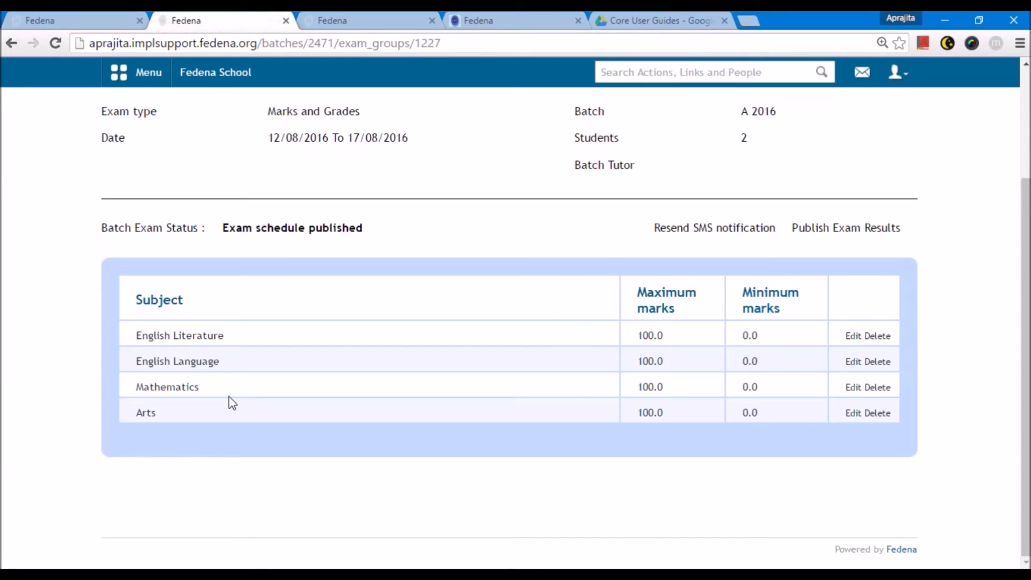
left_click(895, 77)
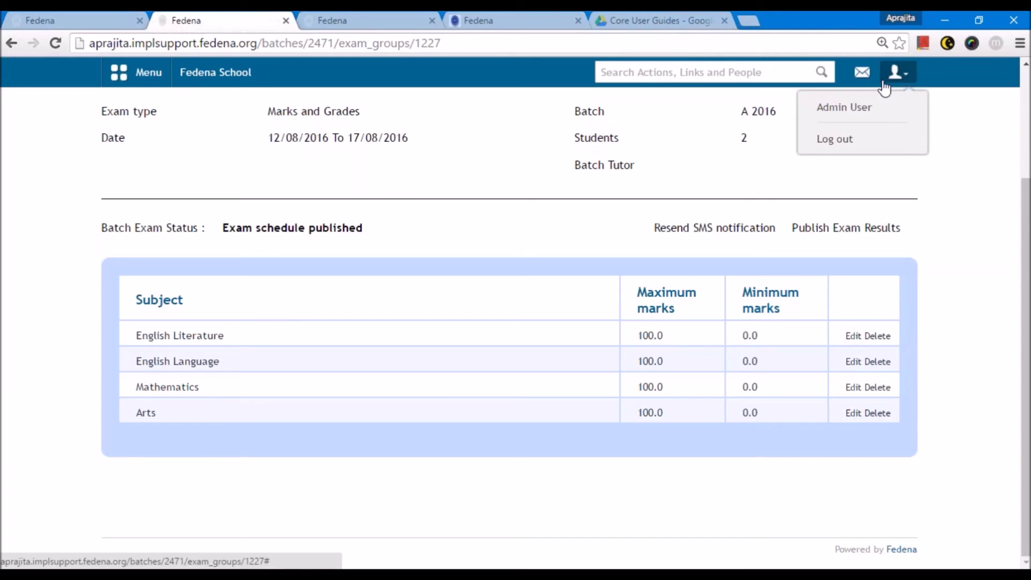
left_click(180, 336)
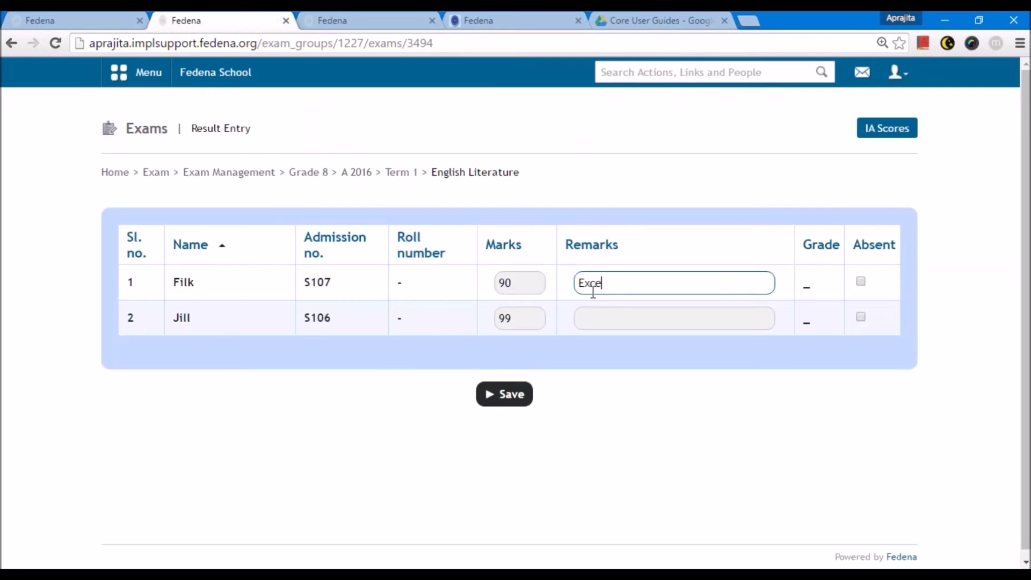
- Give remarks 'Can do better' and 'Excellent' to the two students and save English Literature results
type("llent")
key("Tab")
left_click_drag(635, 281, 582, 281)
key("ctrl+c")
key("BackSpace")
left_click(589, 317)
key("ctrl+v")
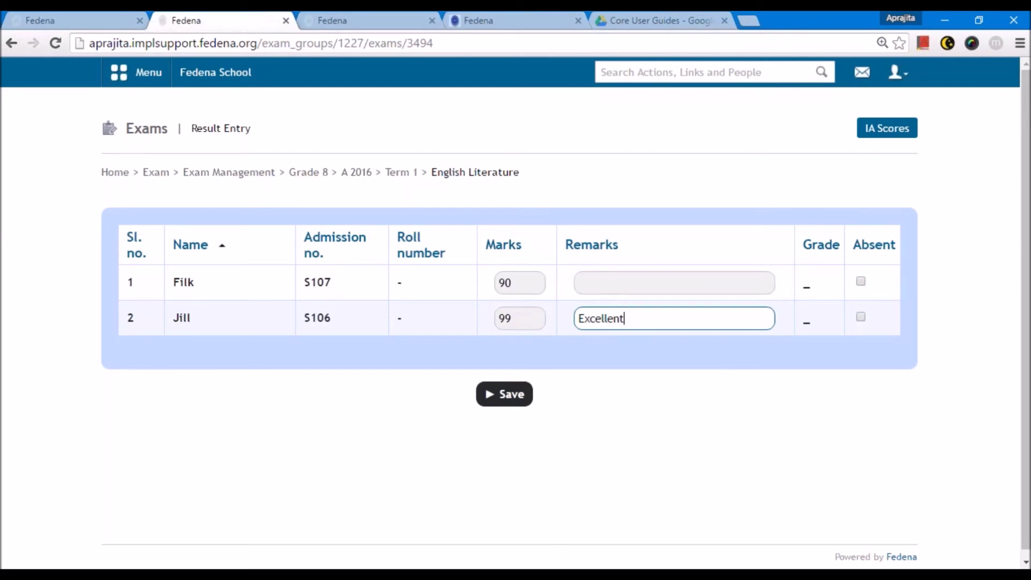
left_click(595, 293)
type("Can do better")
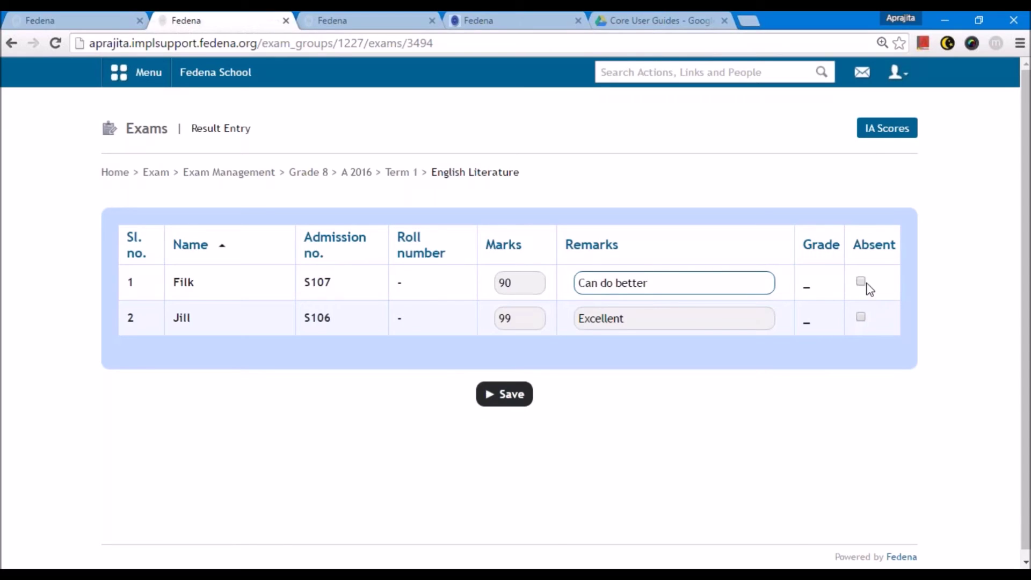
left_click(504, 394)
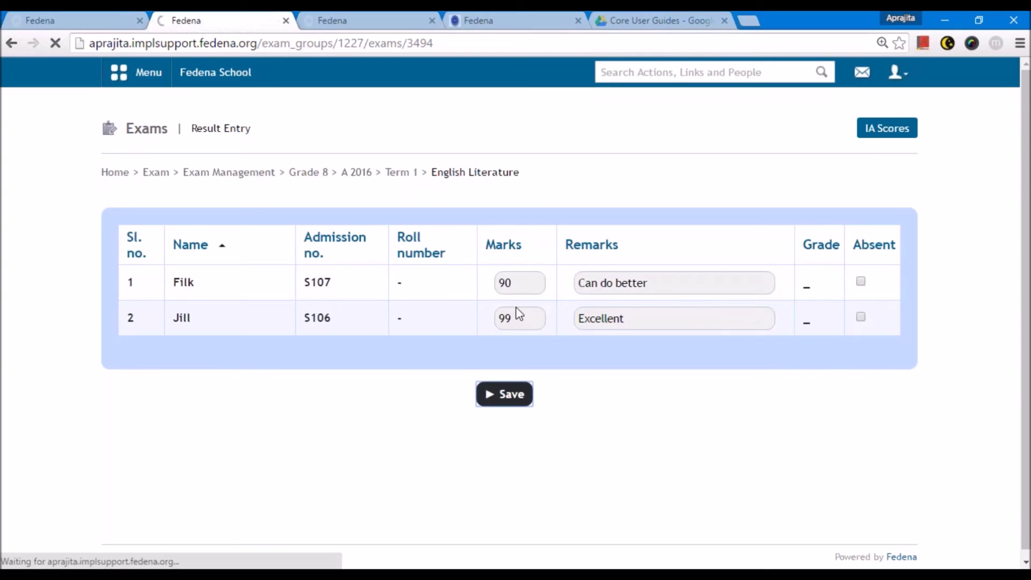
left_click(874, 131)
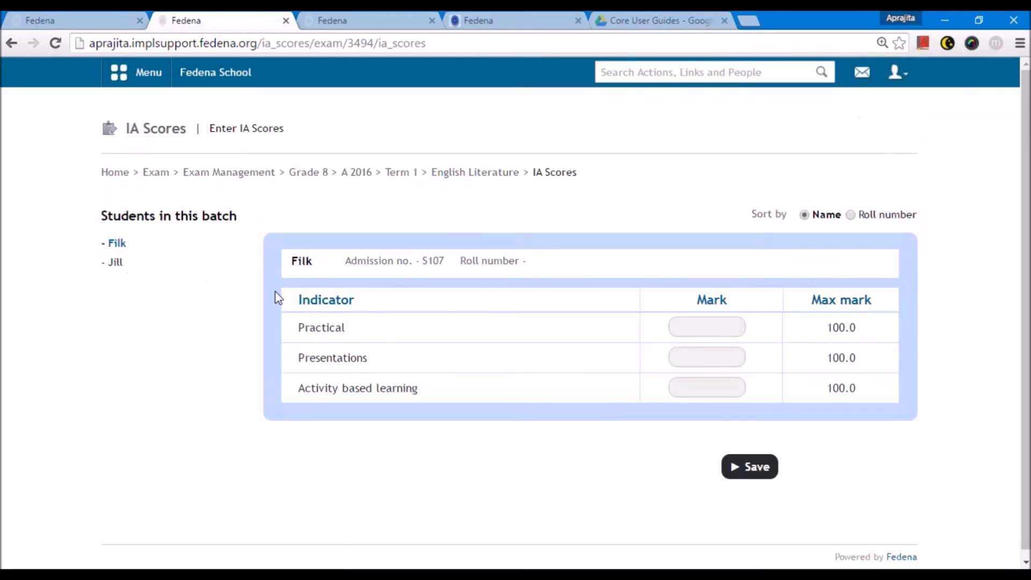
- Save the first student's IA scores: Practical 90, Presentations 80, Activity based learning 67
left_click(706, 326)
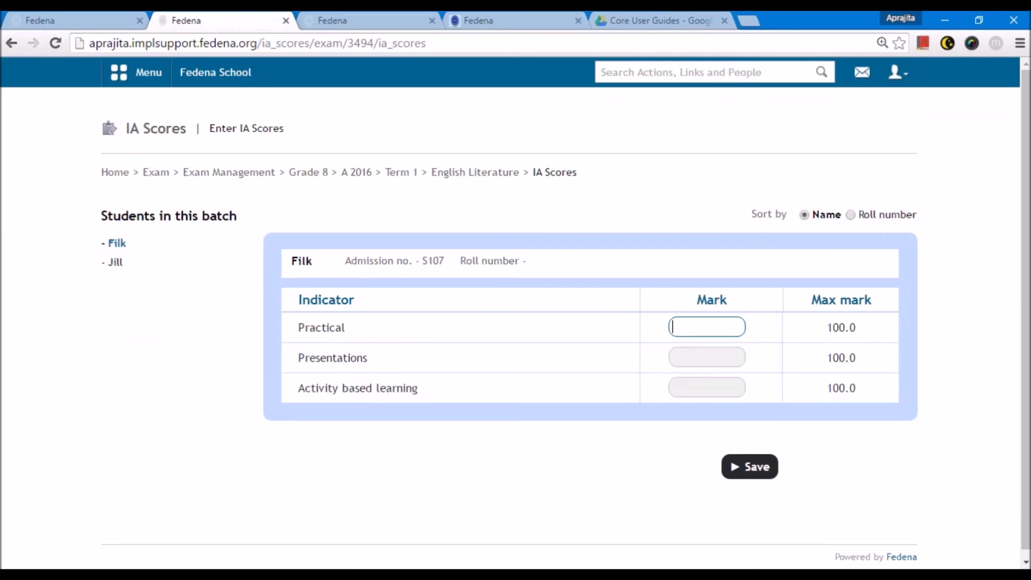
type("90")
left_click(687, 358)
type("80")
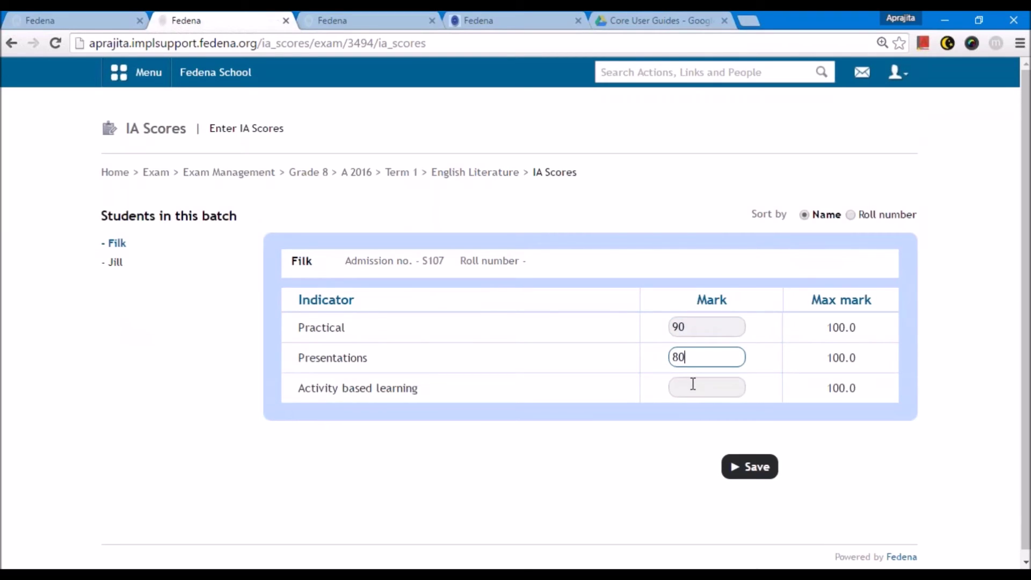
left_click(692, 384)
type("67")
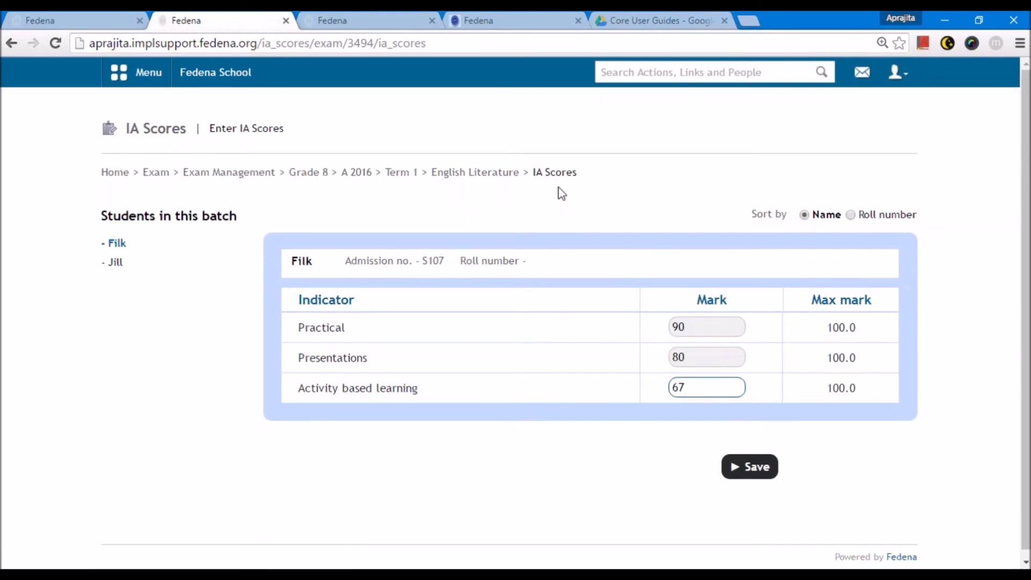
left_click_drag(687, 332, 635, 358)
left_click(687, 328)
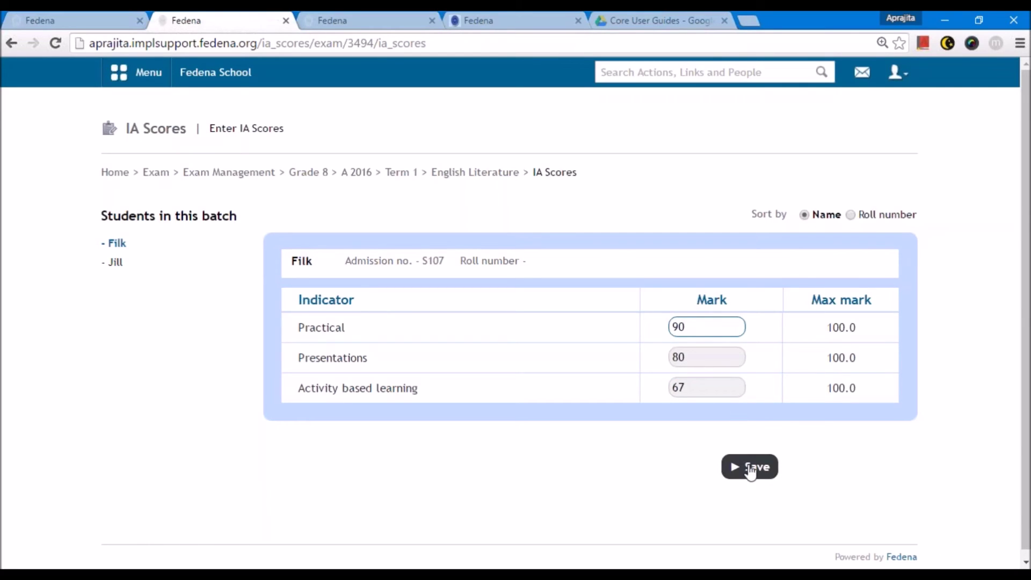
left_click(749, 467)
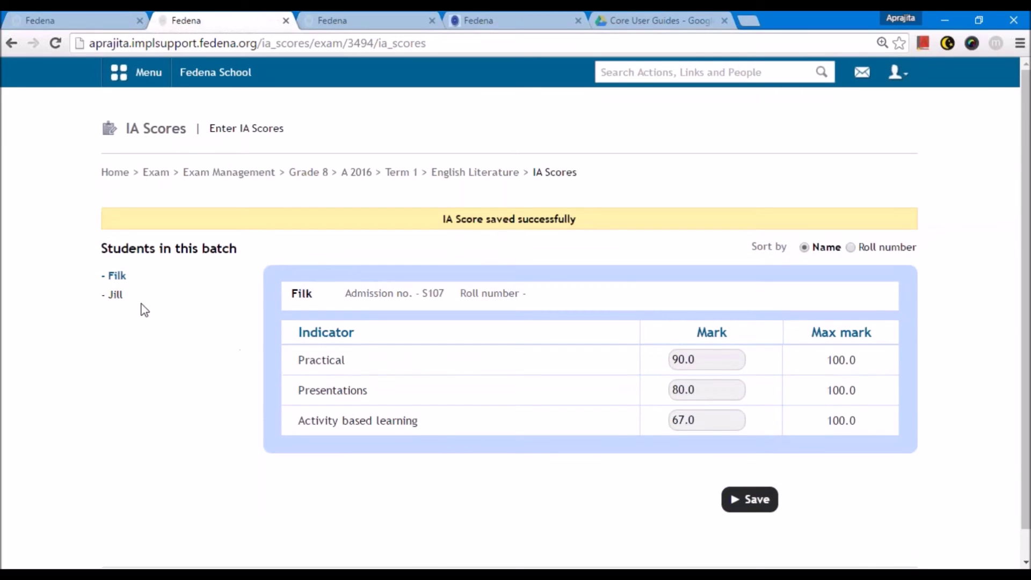
left_click(116, 295)
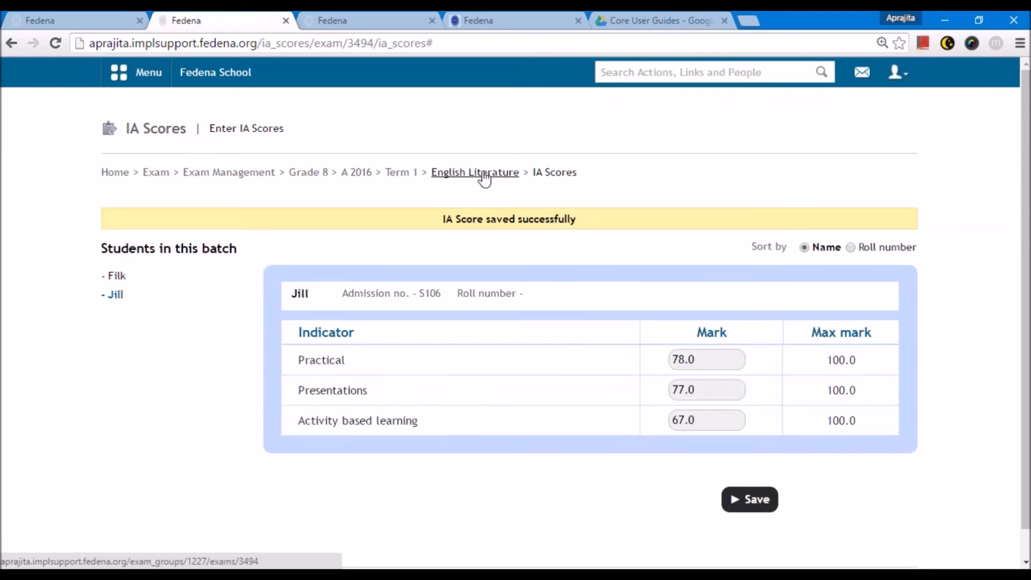
left_click(480, 173)
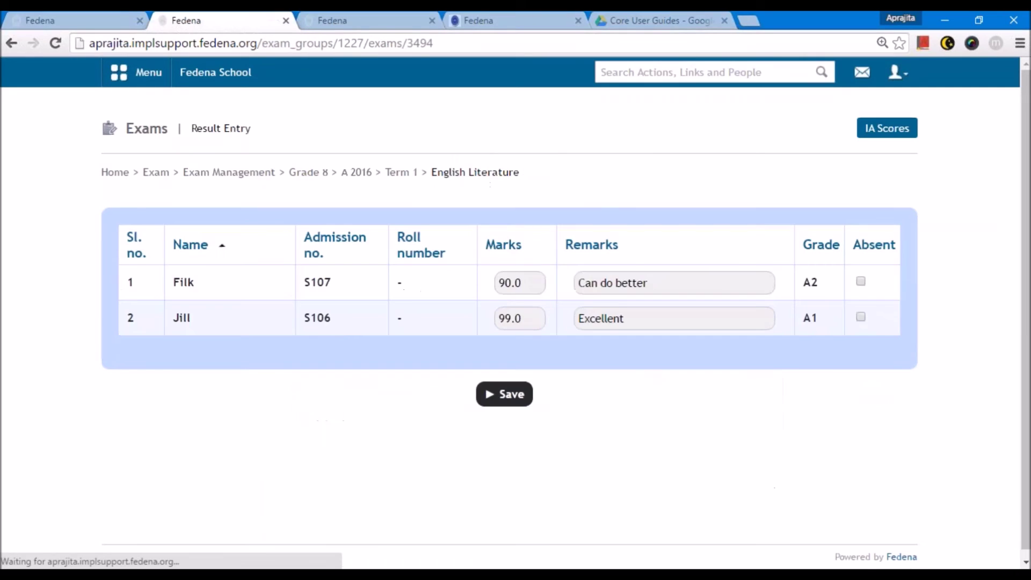
- Open Term 1 English Language result entry and enter marks 67 and 55
left_click(409, 176)
scroll(472, 330, "down", 3)
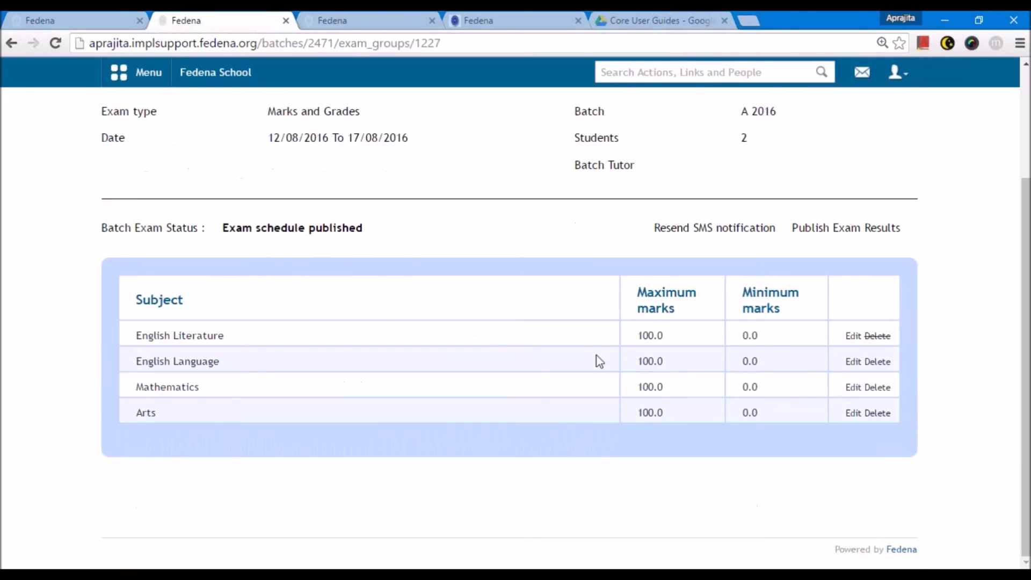
left_click(220, 367)
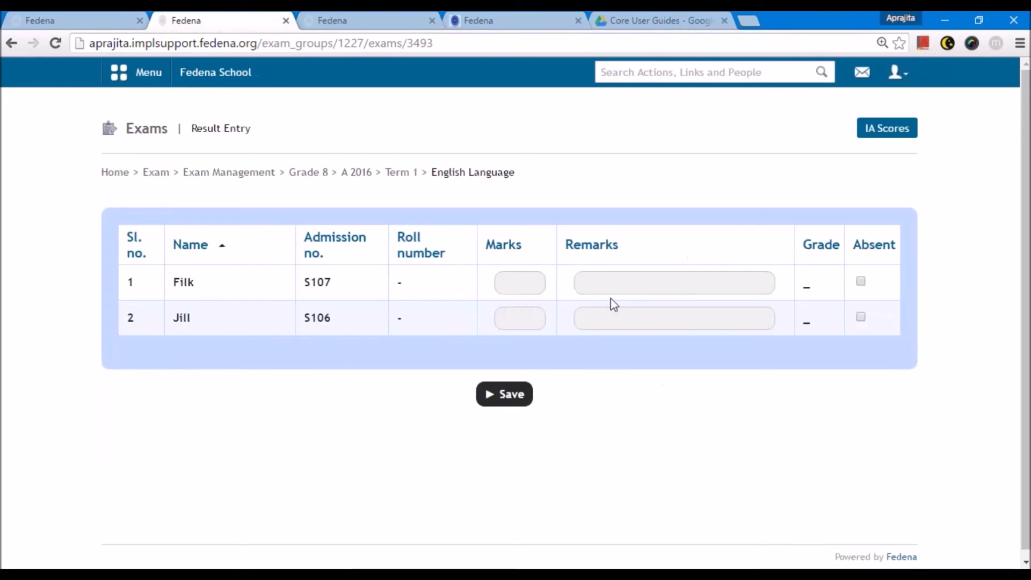
left_click(524, 279)
left_click(525, 285)
type("67")
left_click(520, 318)
type("55")
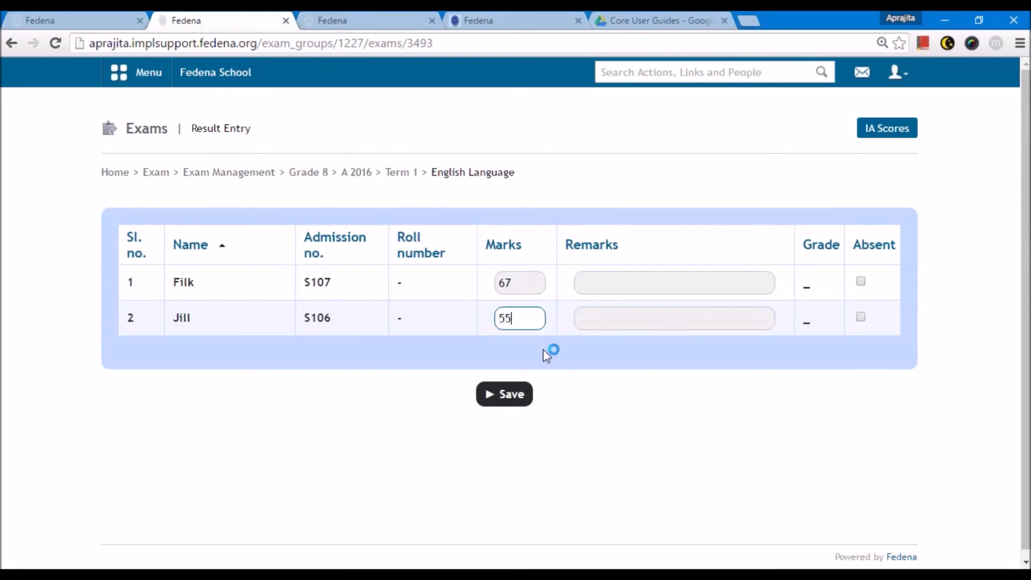
- Set 'Can do better' as both students' remarks and save the English Language results
left_click(598, 290)
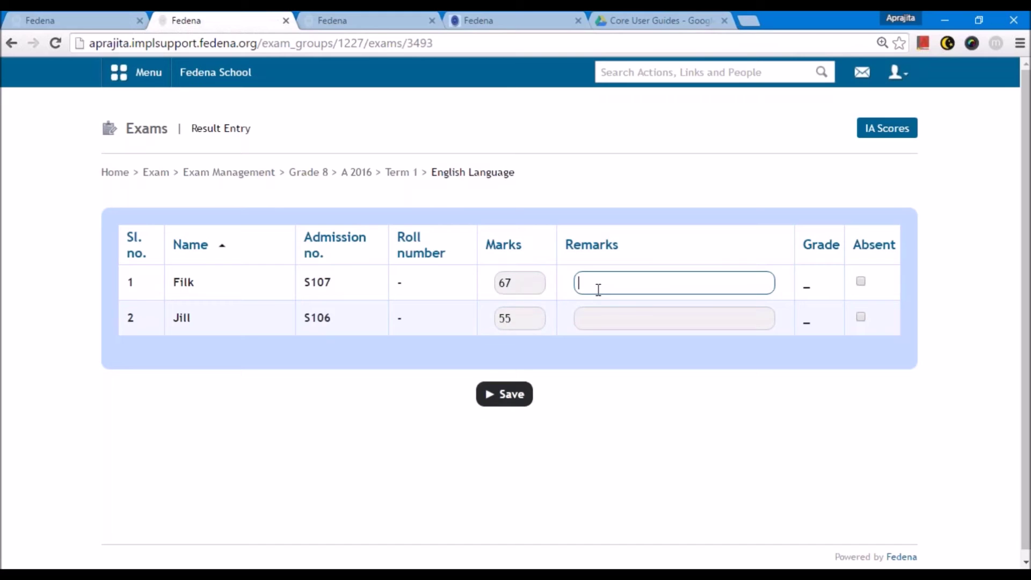
type("C")
key("Down")
key("Return")
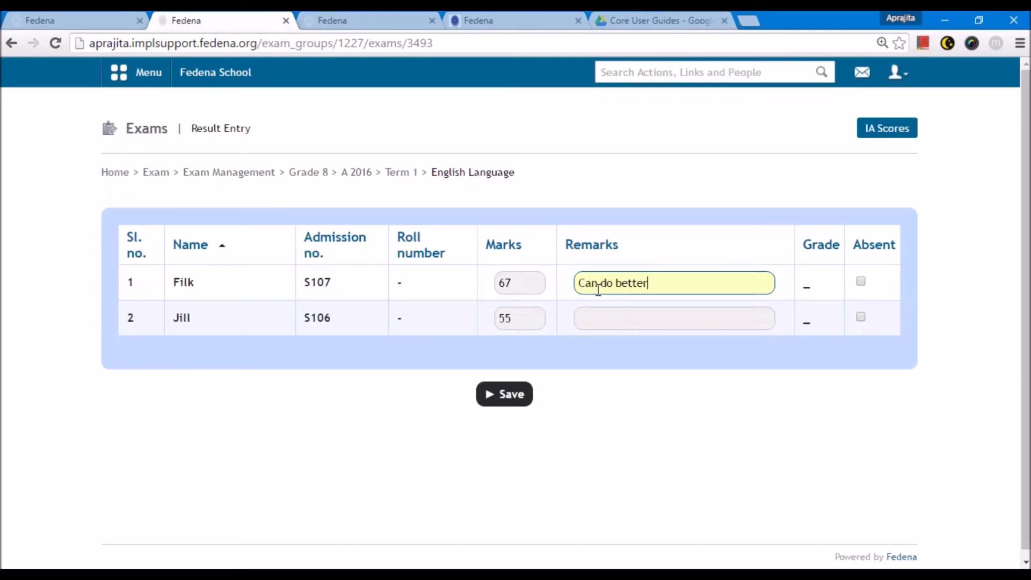
left_click(604, 324)
type("an")
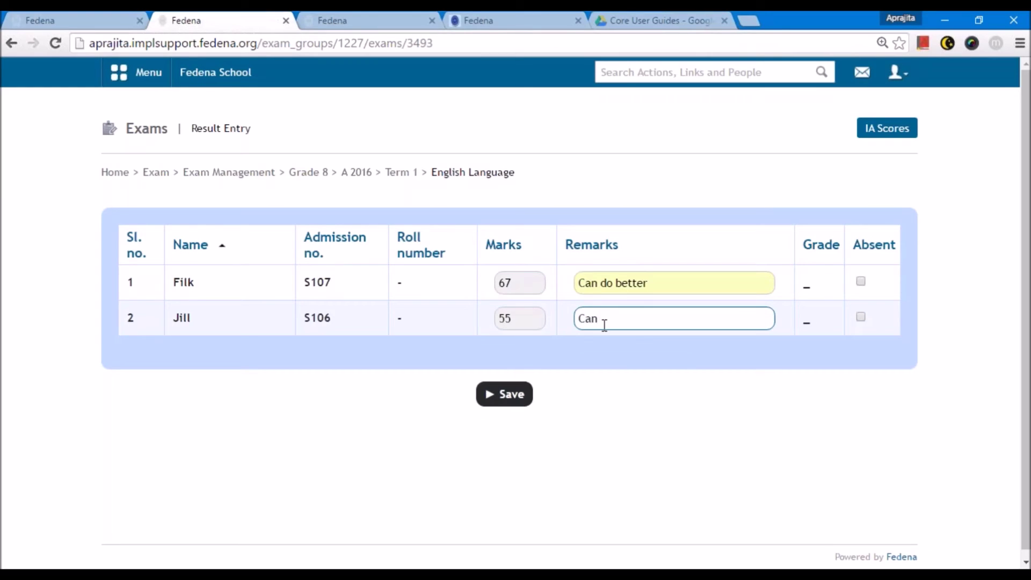
left_click_drag(657, 282, 570, 322)
type("Can do better")
left_click(528, 393)
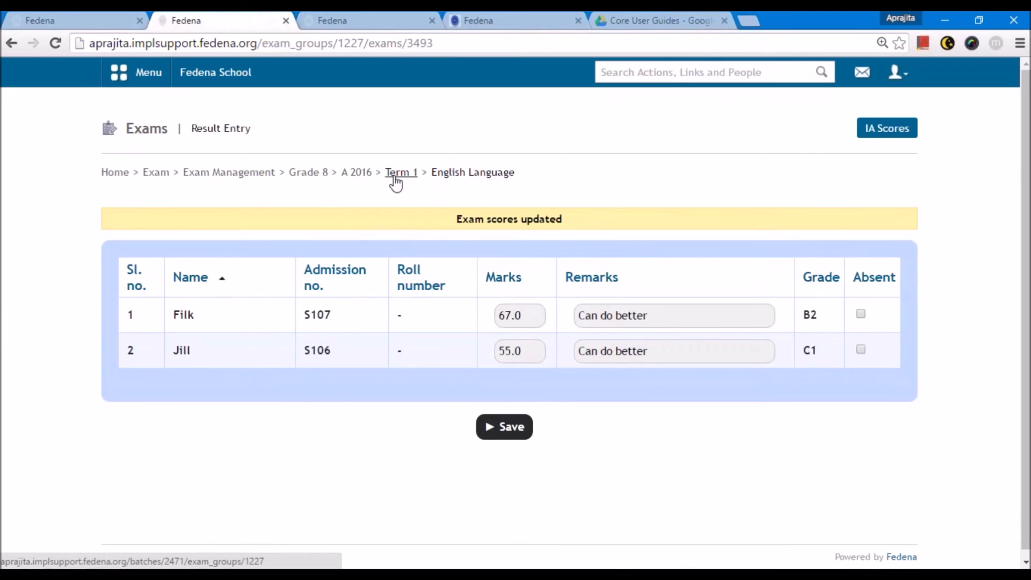
- Save the first student's English Language IA marks: Practical 90, Presentations 88, Activity 76
left_click(897, 129)
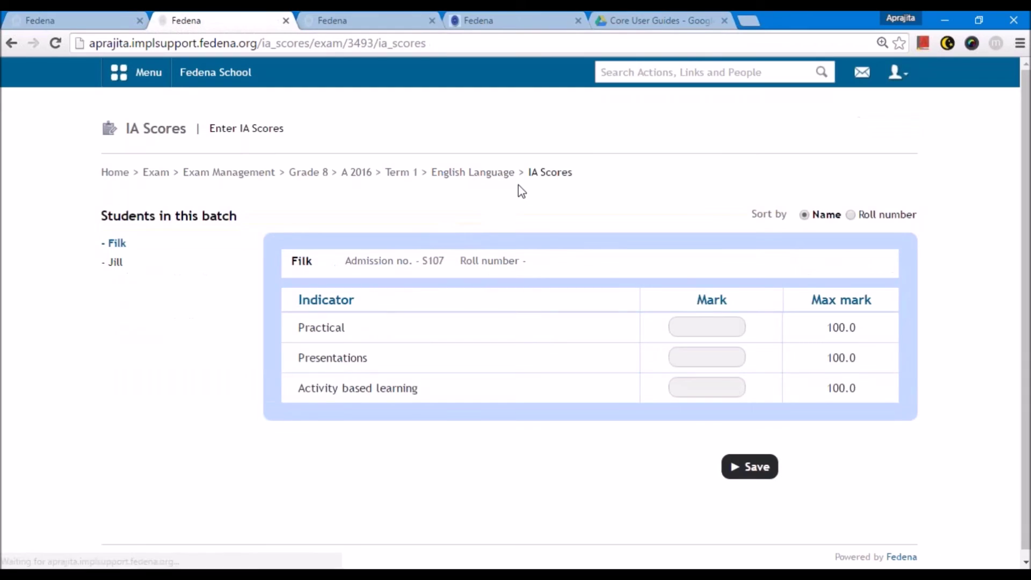
left_click(733, 327)
type("9")
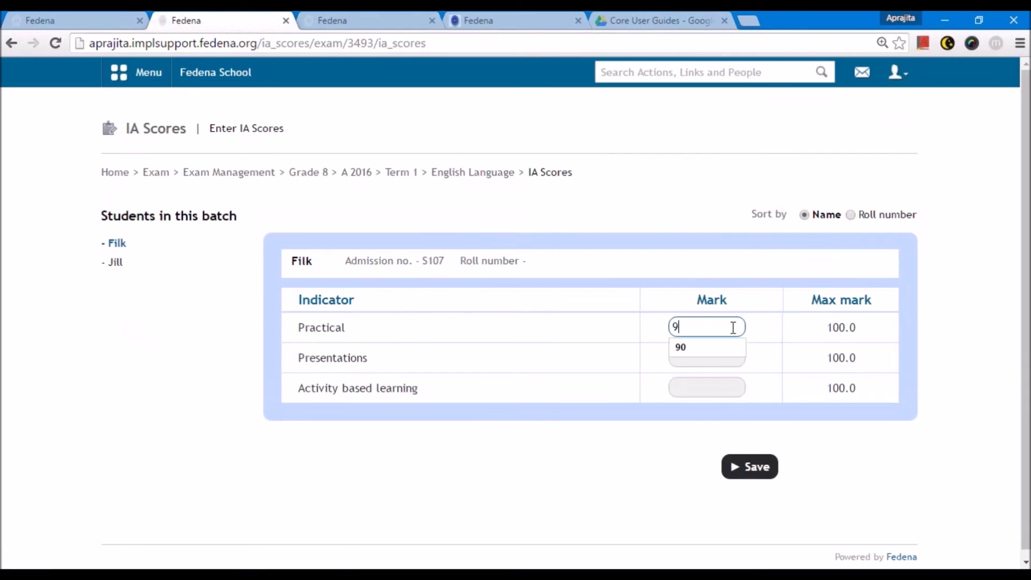
left_click(713, 354)
key("Tab")
type("88")
left_click(701, 387)
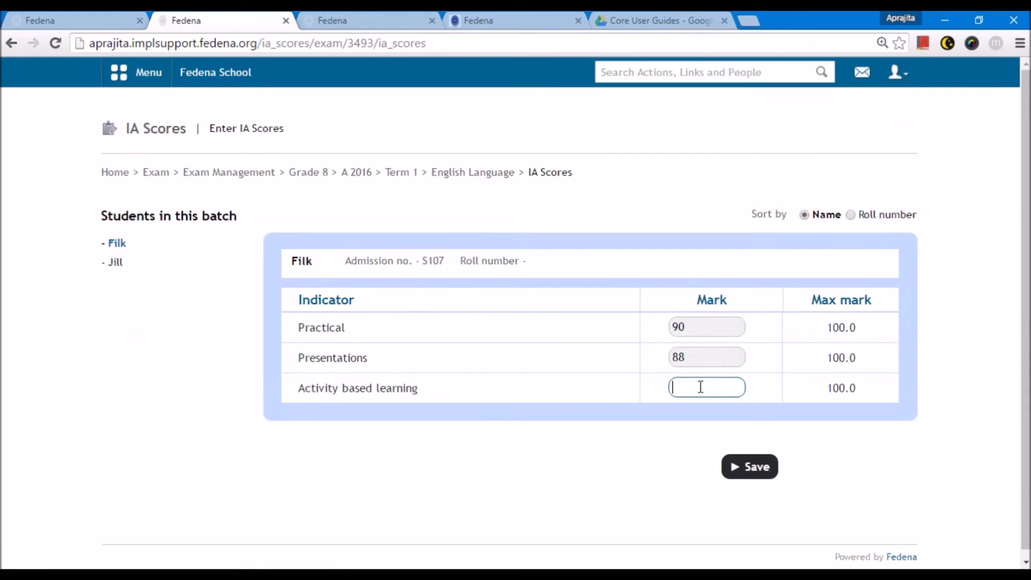
type("76")
left_click(744, 470)
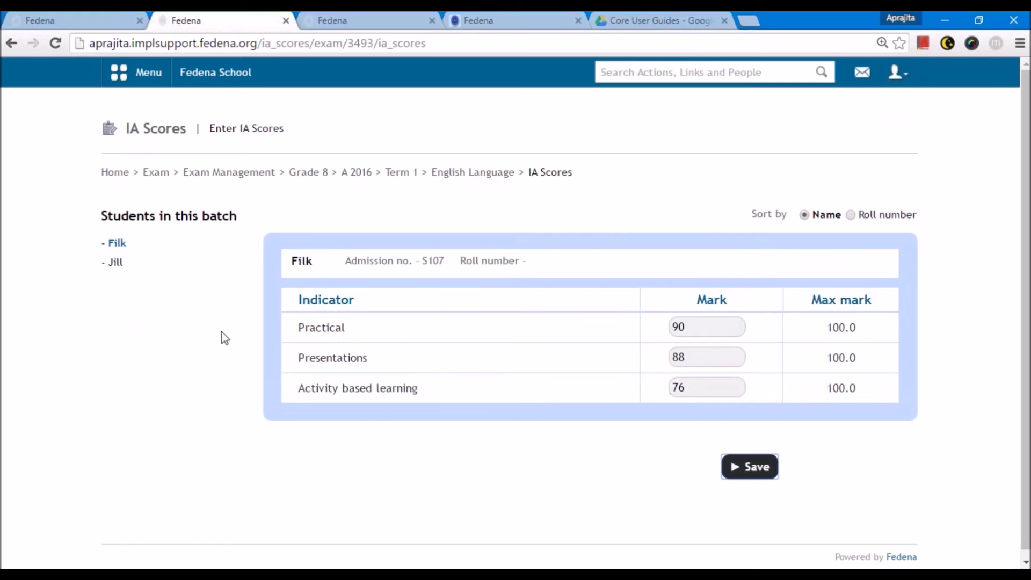
- Save the second student's IA marks of 45, 44 and 90, then return to the Term 1 group
left_click(123, 292)
left_click(672, 327)
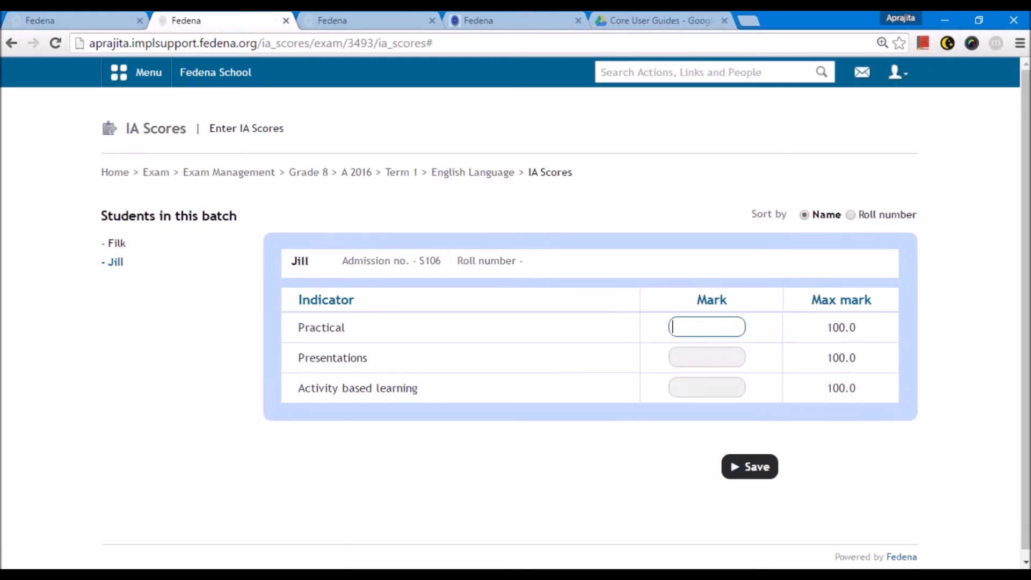
type("45")
left_click(702, 350)
type("44")
left_click(704, 386)
type("90")
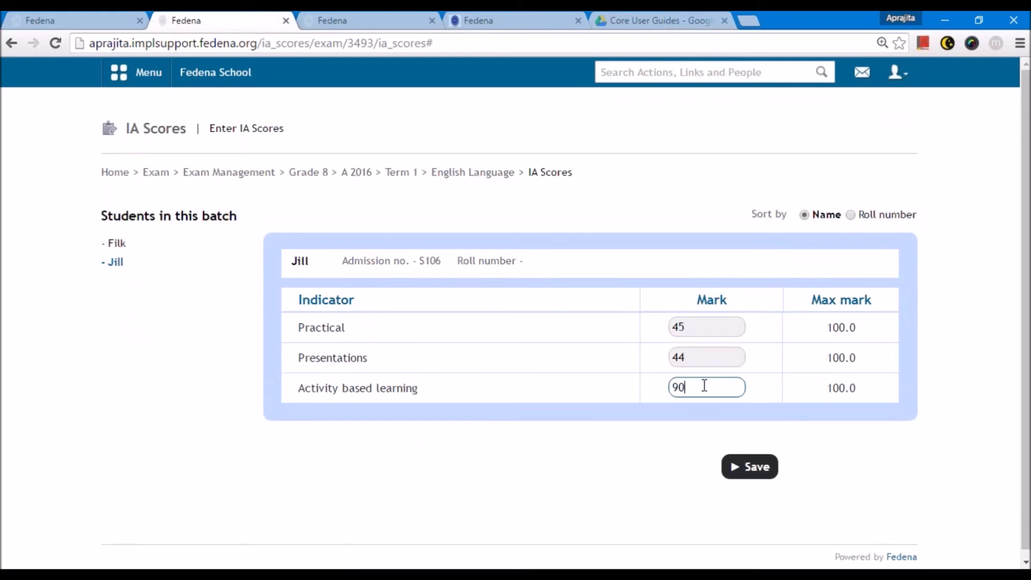
left_click(749, 467)
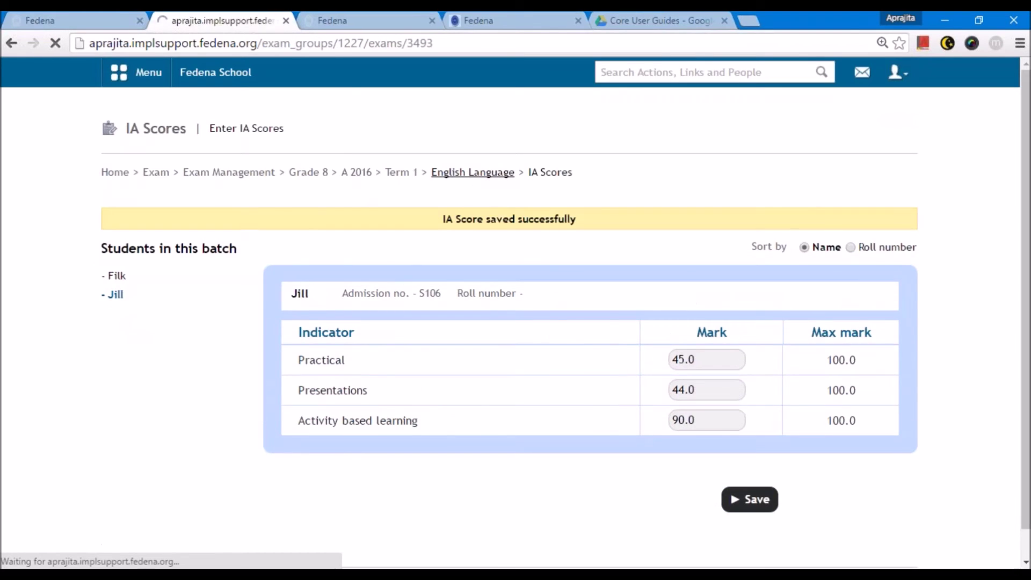
left_click(397, 173)
scroll(242, 430, "down", 2)
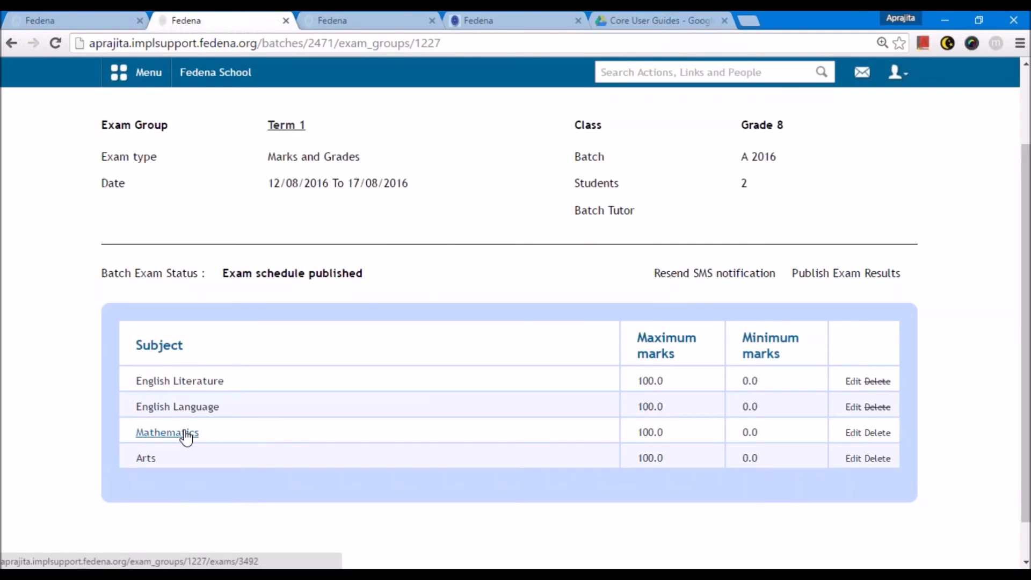
scroll(186, 437, "up", 2)
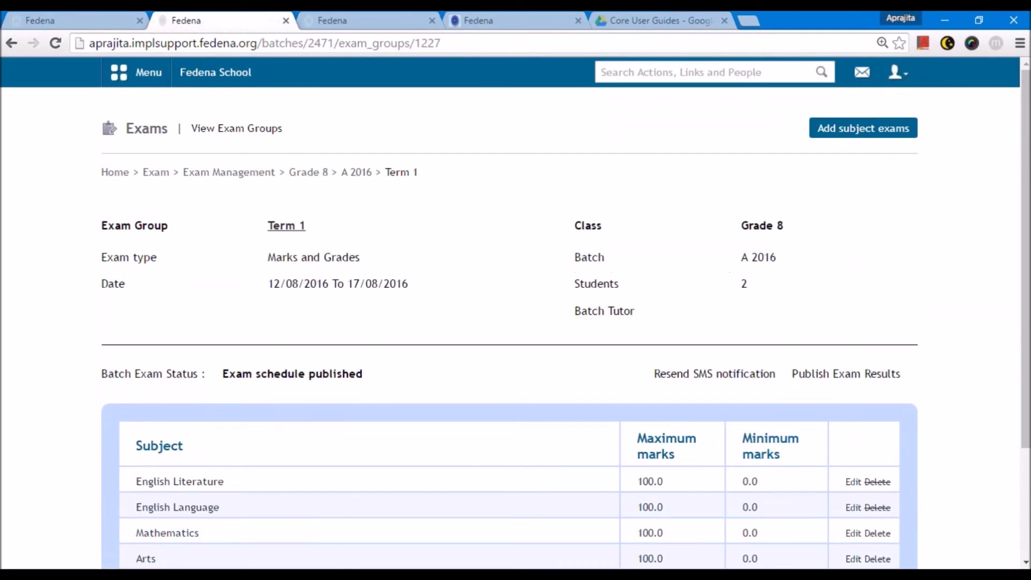
scroll(192, 393, "down", 1)
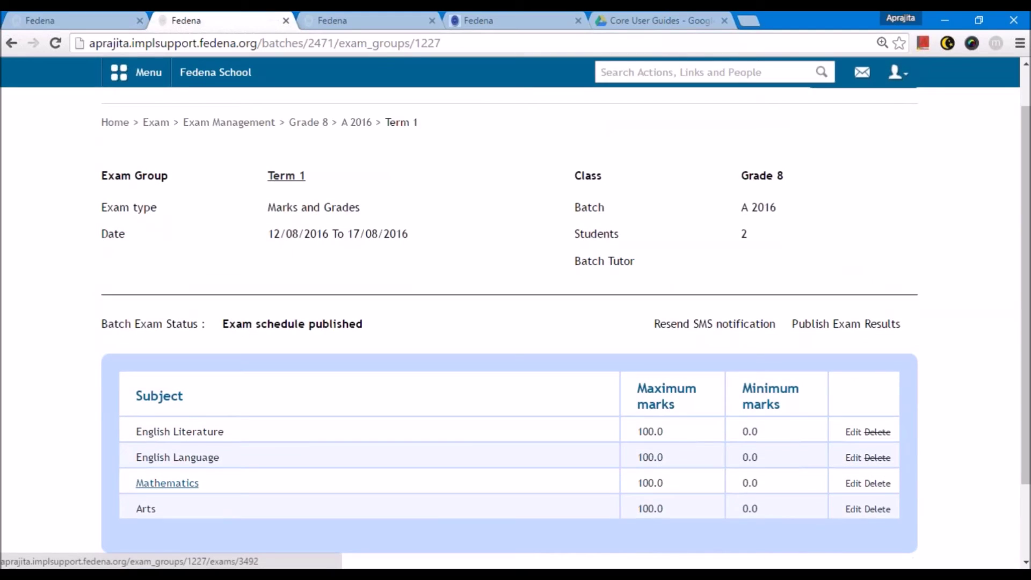
- Open the Employee subject association details report and pick out the G8 Mathematics teacher's employee ID
left_click(126, 73)
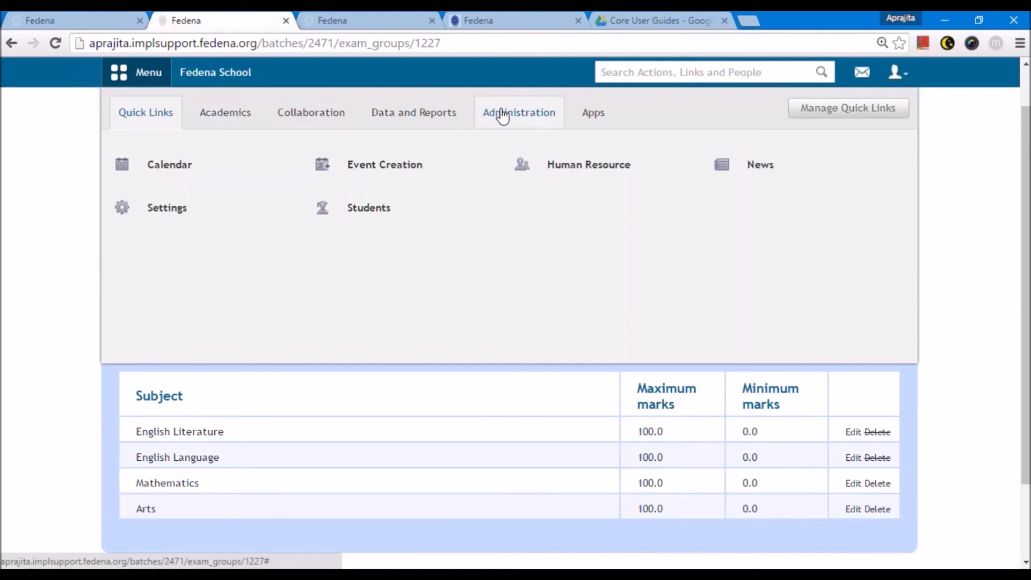
left_click(444, 127)
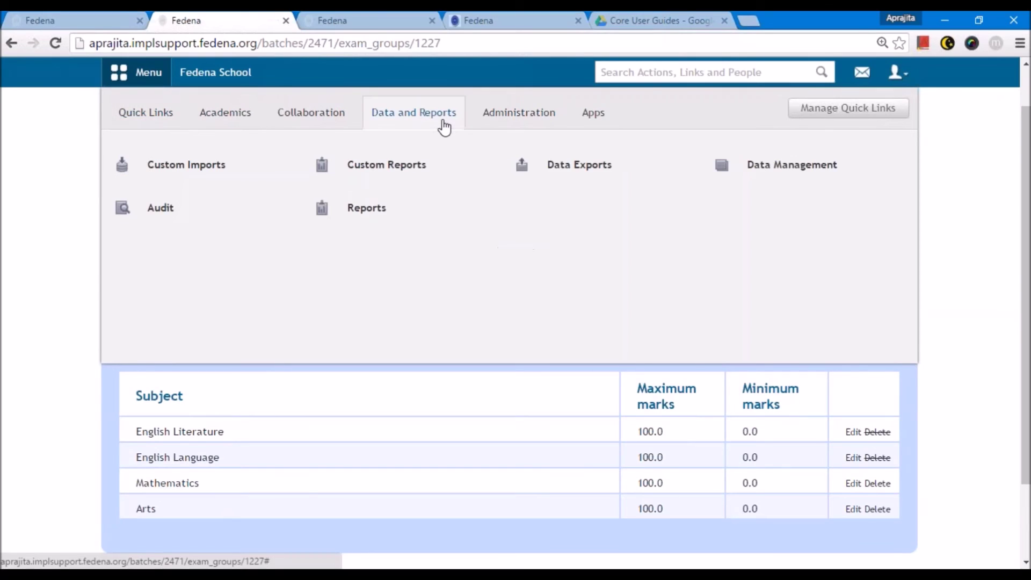
left_click(361, 206)
scroll(161, 317, "down", 3)
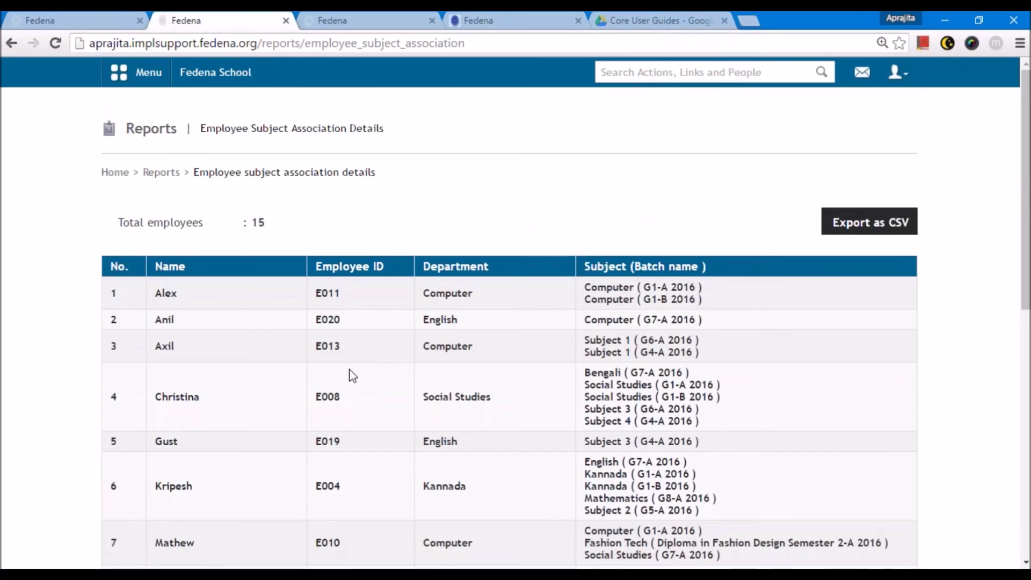
scroll(352, 374, "down", 1)
scroll(408, 376, "down", 4)
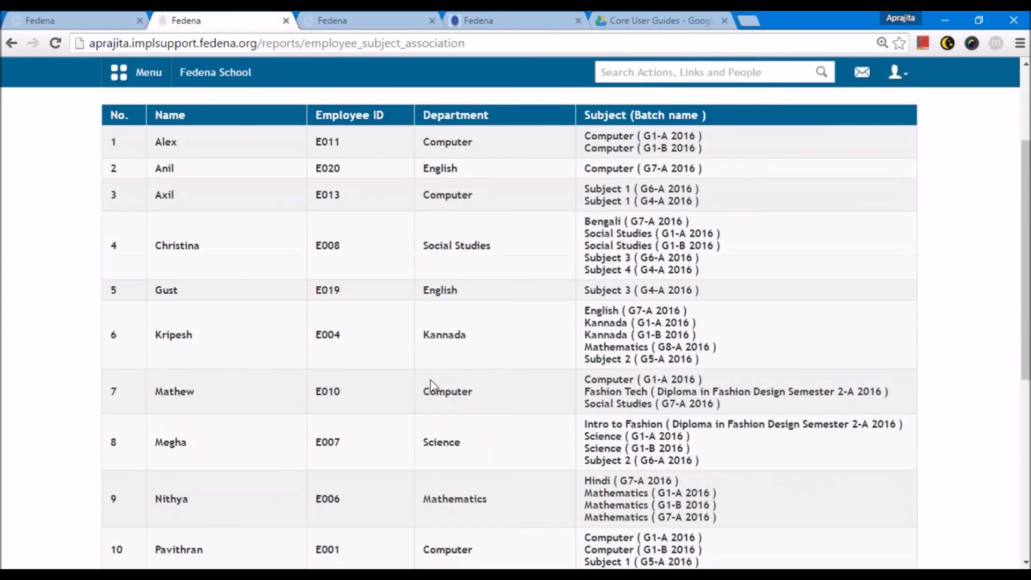
scroll(427, 362, "down", 1)
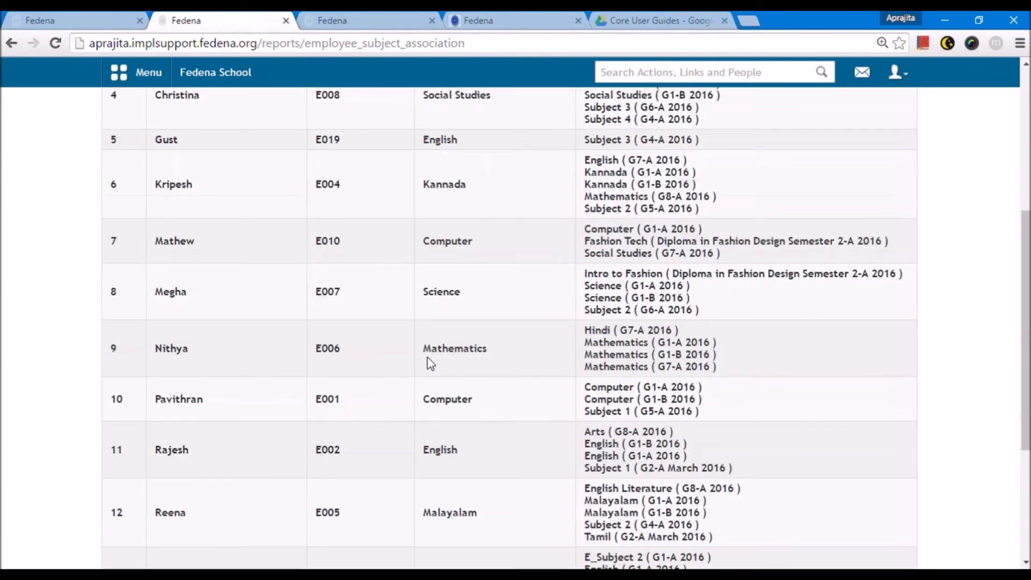
scroll(494, 354, "down", 2)
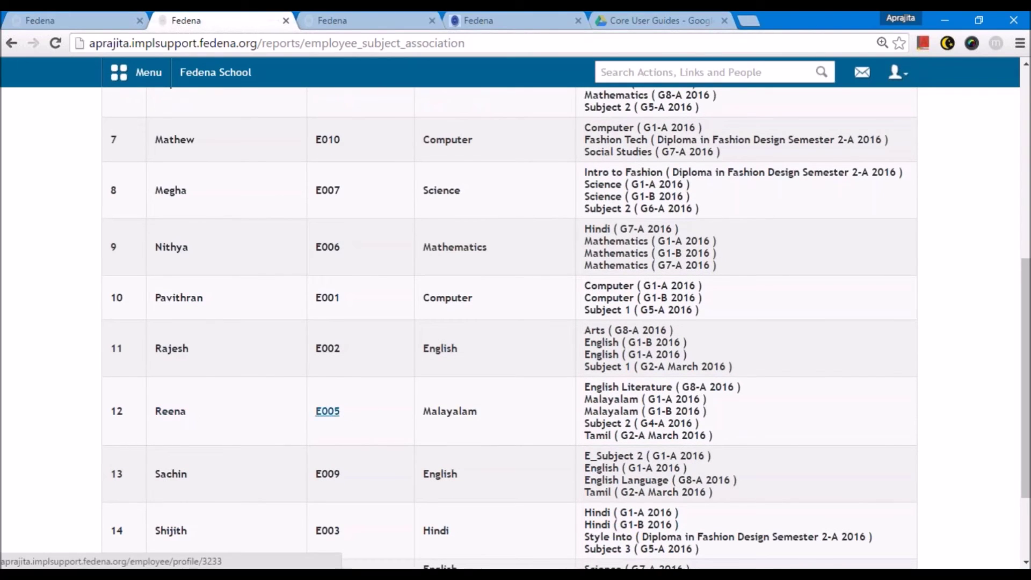
scroll(620, 438, "down", 2)
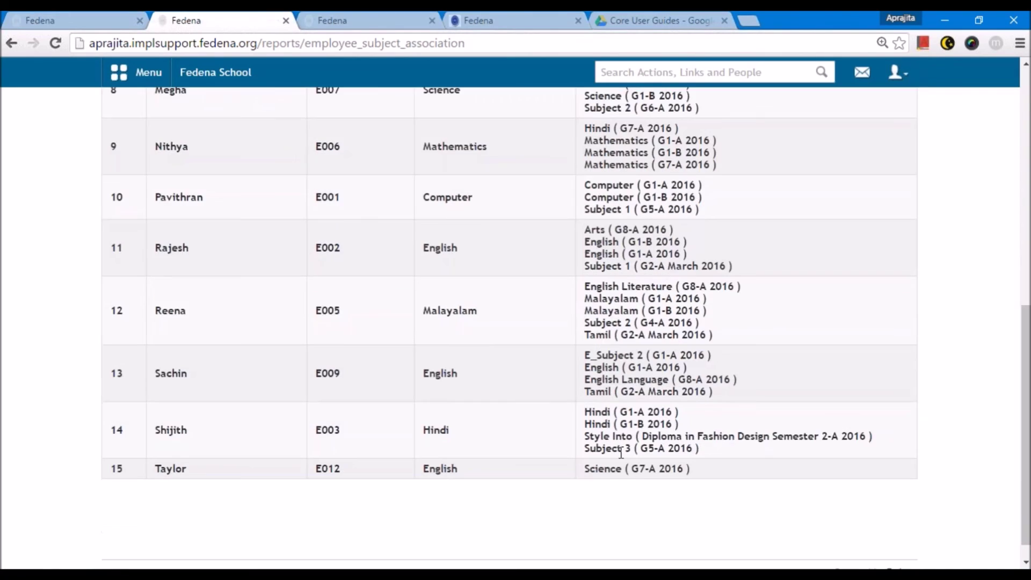
scroll(621, 453, "up", 4)
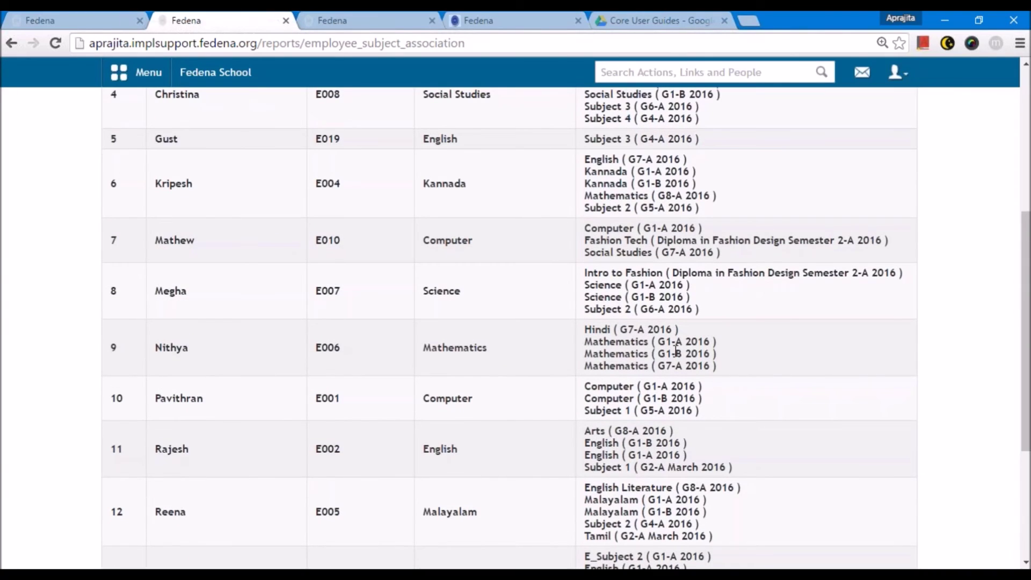
scroll(676, 350, "up", 4)
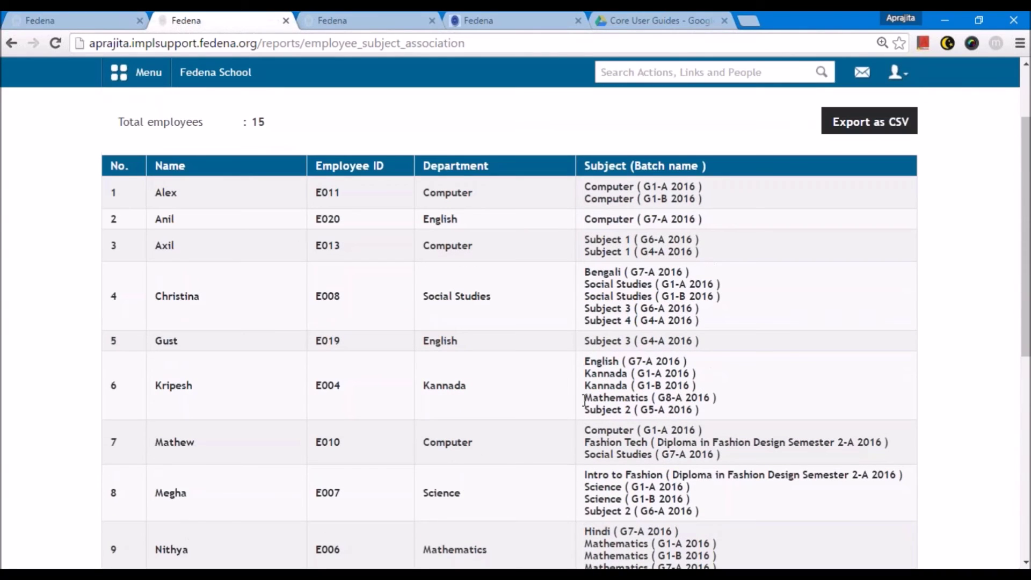
double_click(328, 385)
double_click(612, 398)
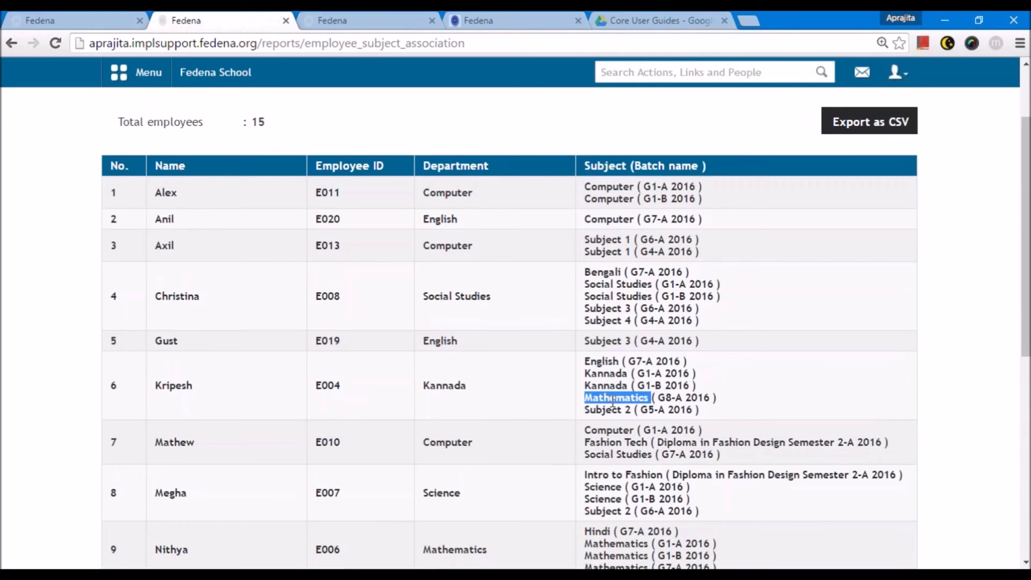
left_click(687, 400)
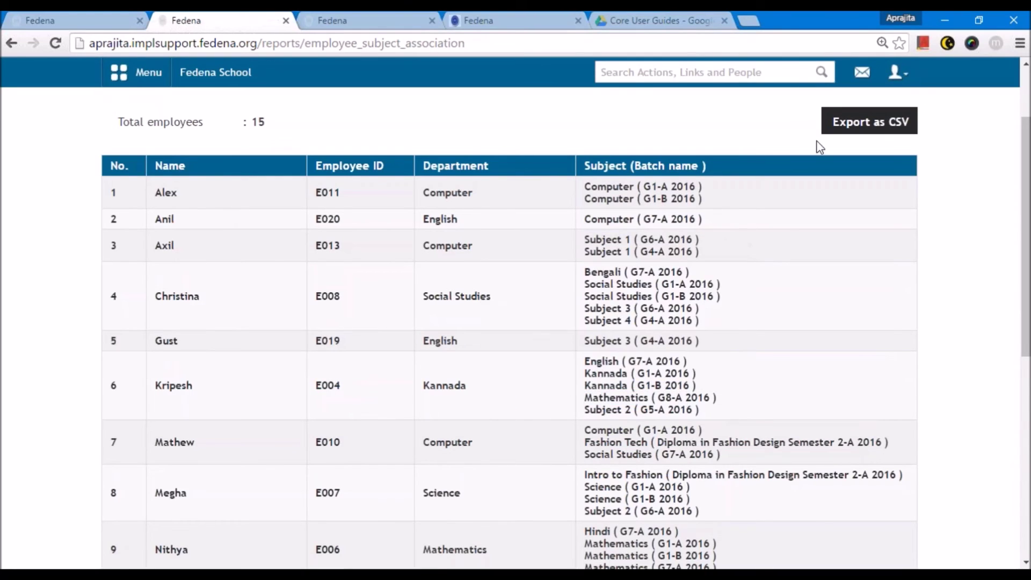
- Sign out of admin and log in with the Mathematics teacher's employee credentials
left_click(895, 72)
left_click(843, 139)
type("E004")
key("Tab")
type("E004")
key("Return")
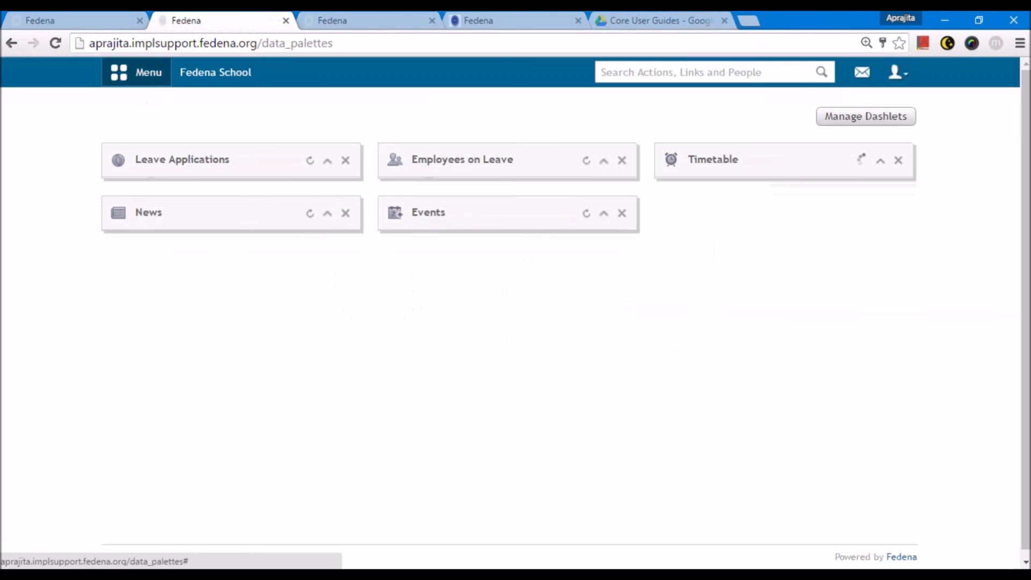
- Open Term 1 Mathematics result entry for Grade 8, batch A 2016
left_click(137, 72)
left_click(228, 115)
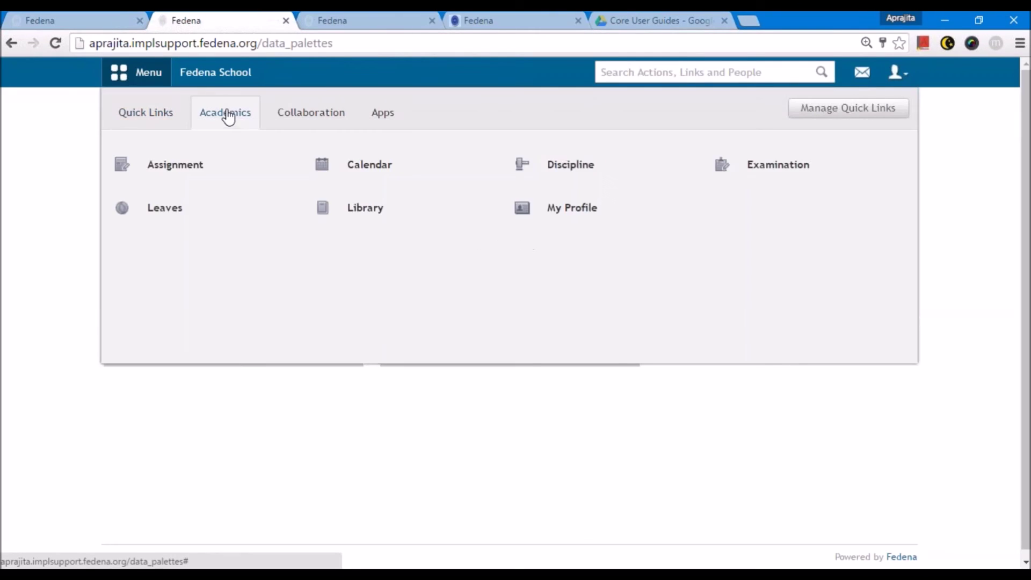
left_click(572, 208)
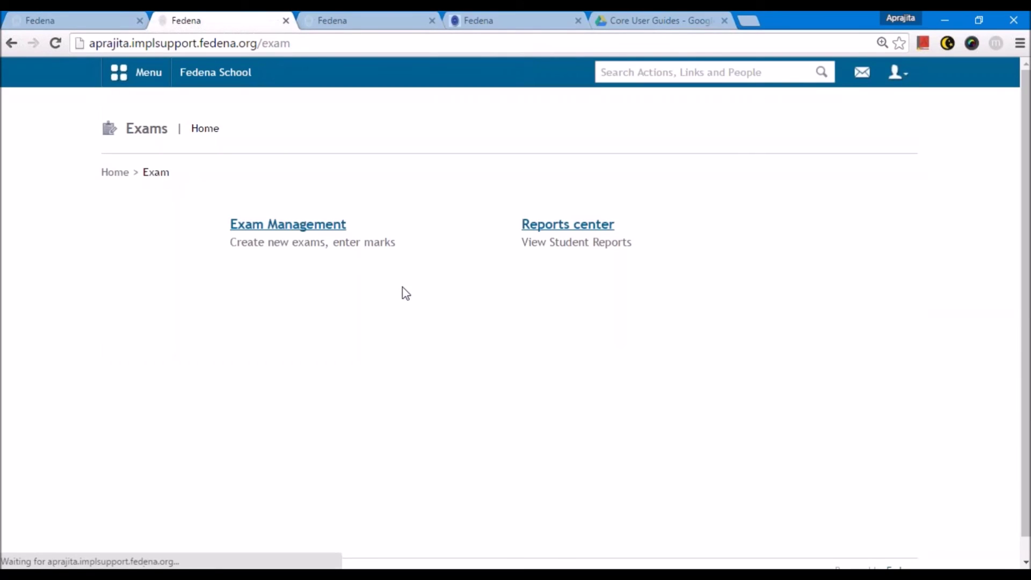
left_click(302, 225)
left_click(285, 231)
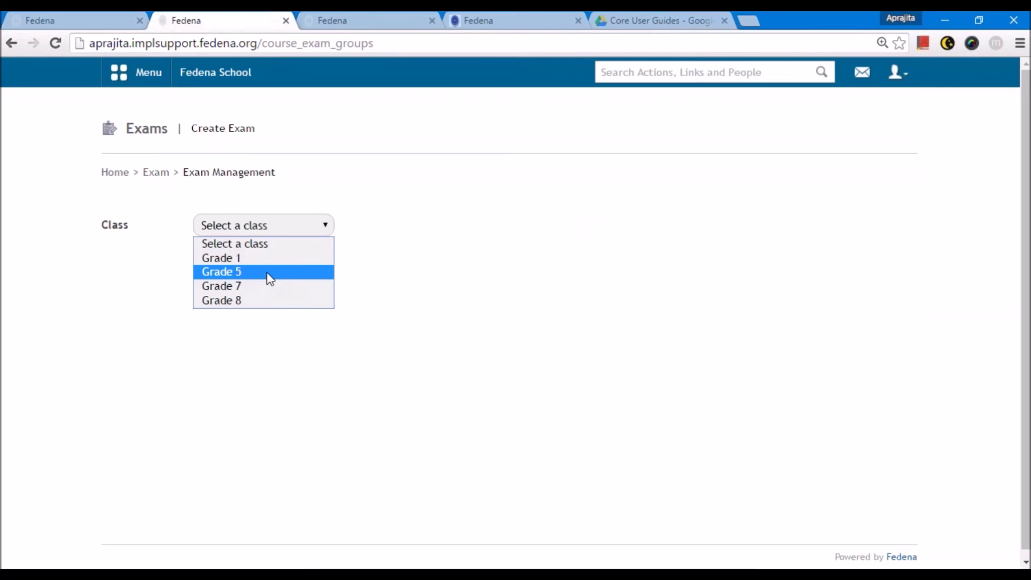
left_click(265, 299)
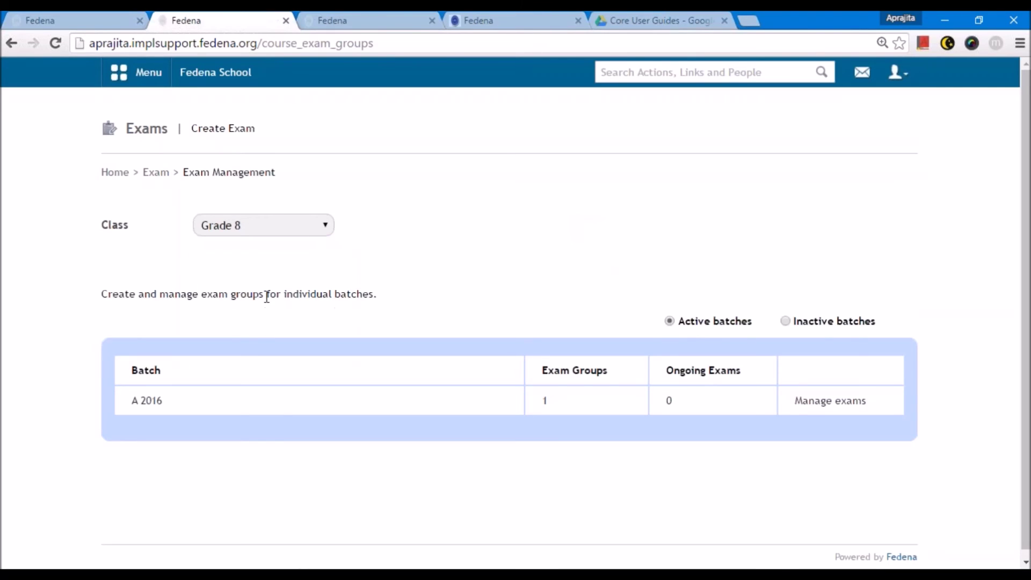
left_click(808, 400)
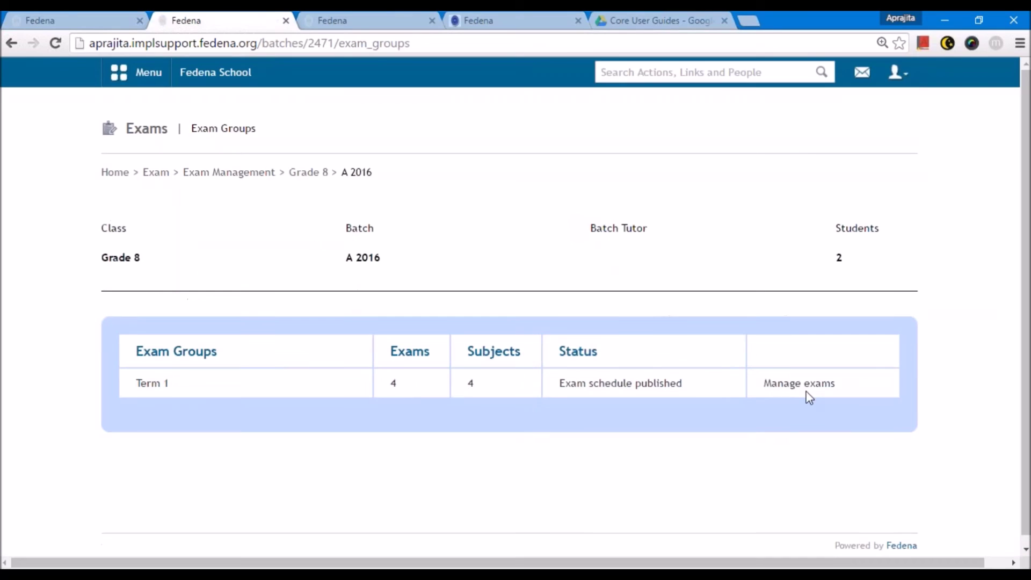
left_click(805, 391)
scroll(178, 472, "down", 2)
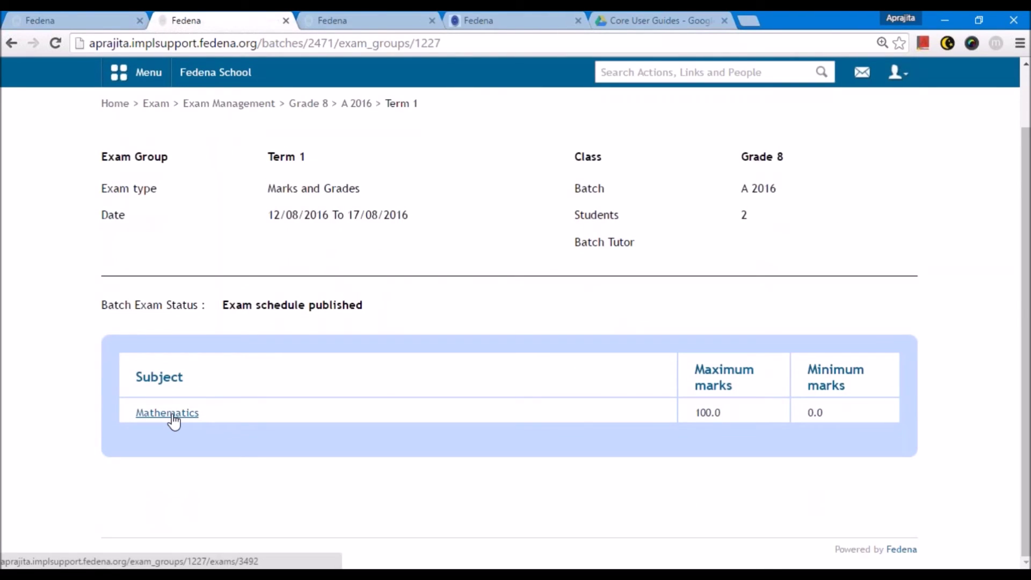
left_click(172, 421)
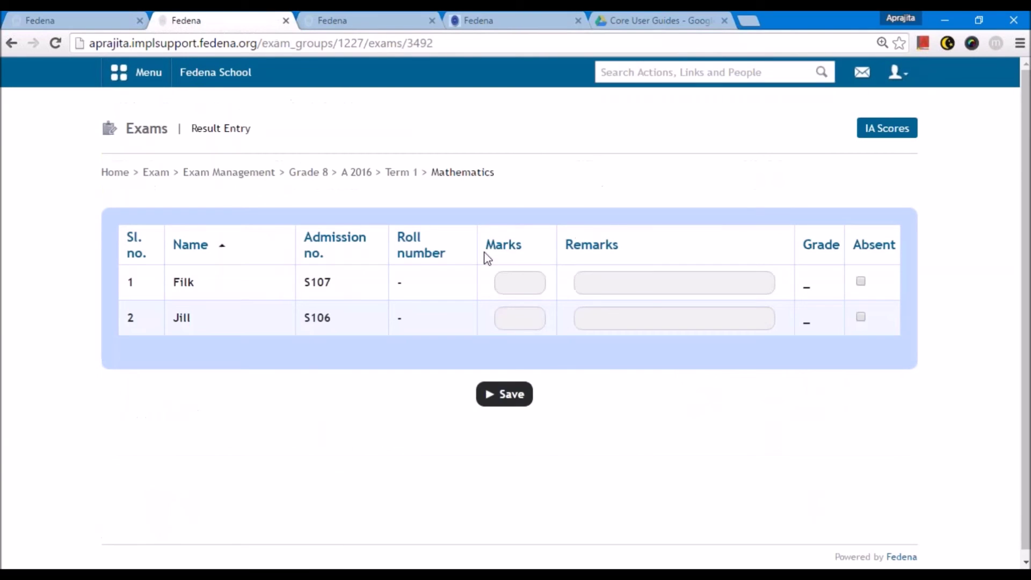
- Save Mathematics marks 89 and 67 with remarks 'Can do better' and 'Excellent'
left_click(526, 277)
type("89")
left_click(512, 318)
type("67")
left_click(600, 283)
key("Down")
left_click(600, 319)
key("Down")
key("Return")
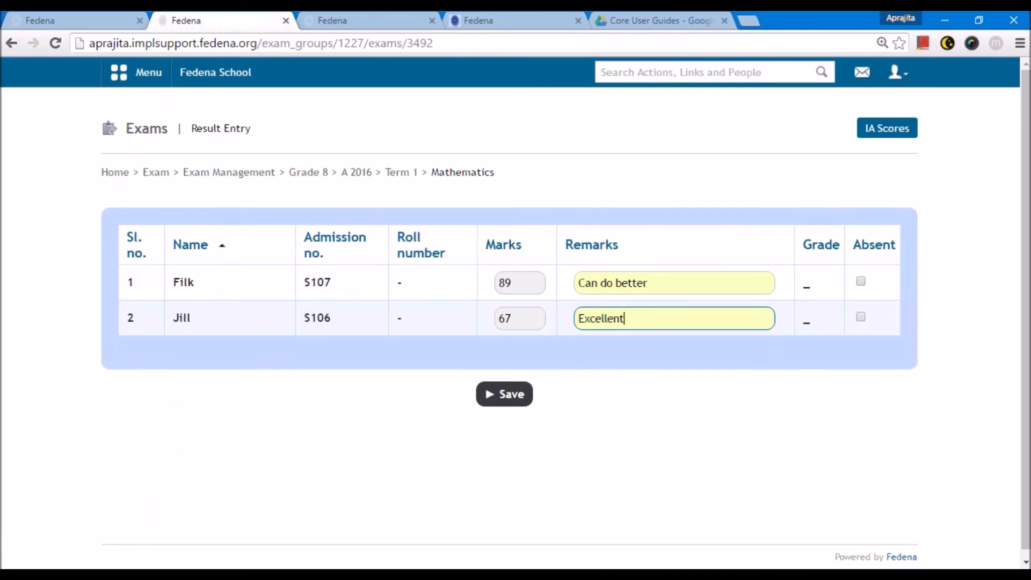
key("Return")
- Save a Practicals IA score of 77 for Mathematics
left_click(883, 134)
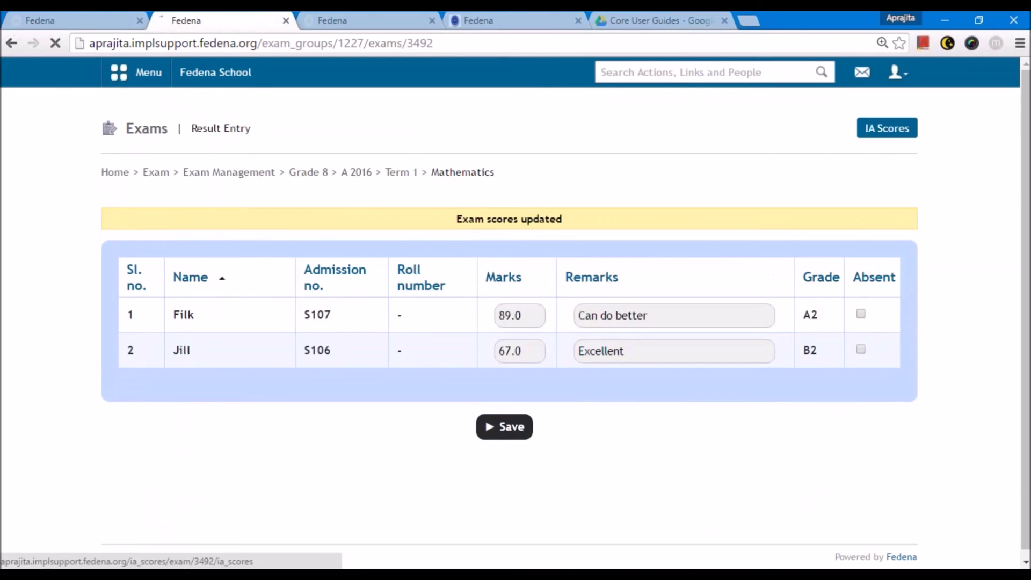
left_click(687, 326)
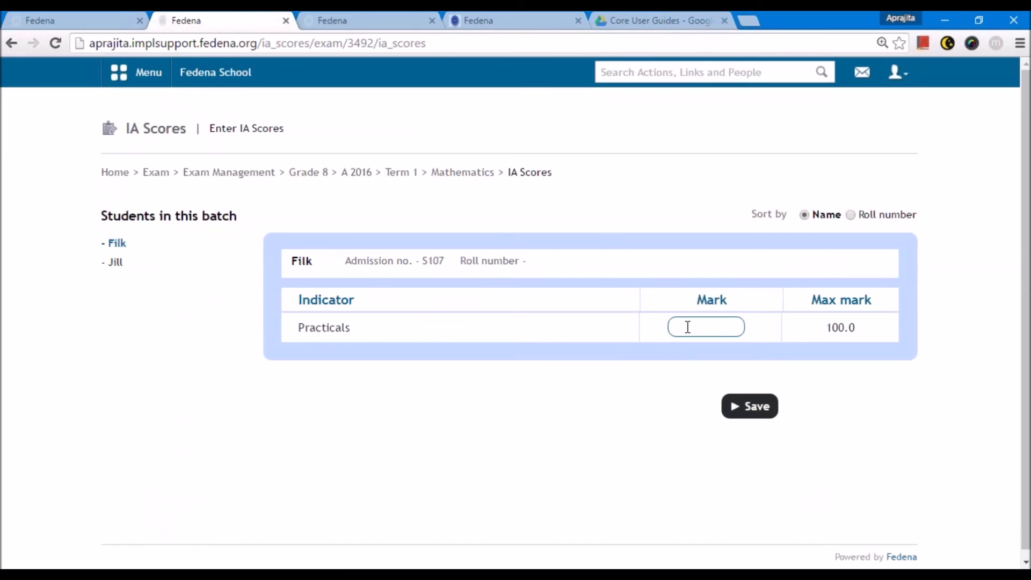
type("77")
key("Return")
left_click(897, 72)
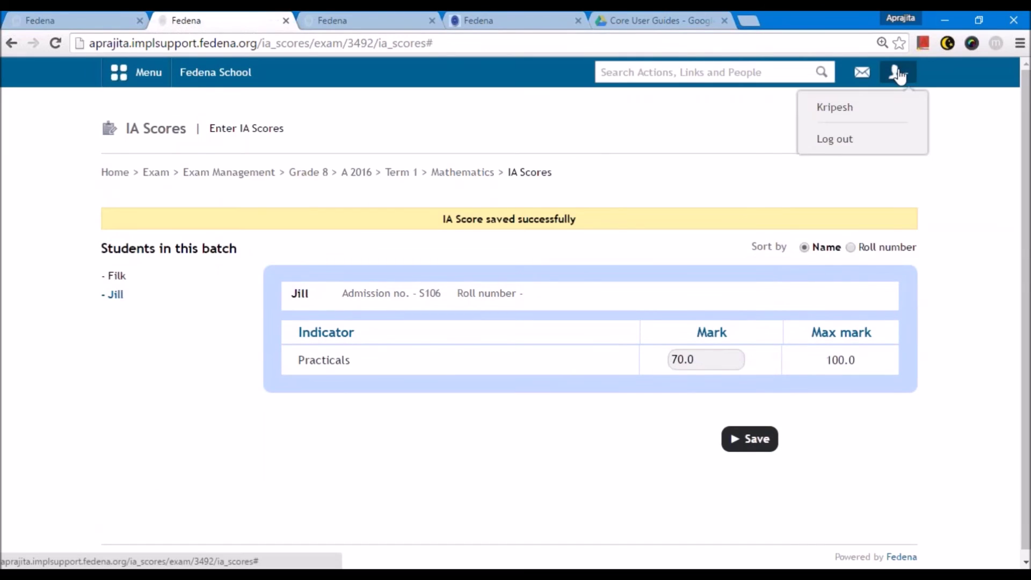
- Sign out and log back in as the administrator
left_click(834, 141)
type("admin")
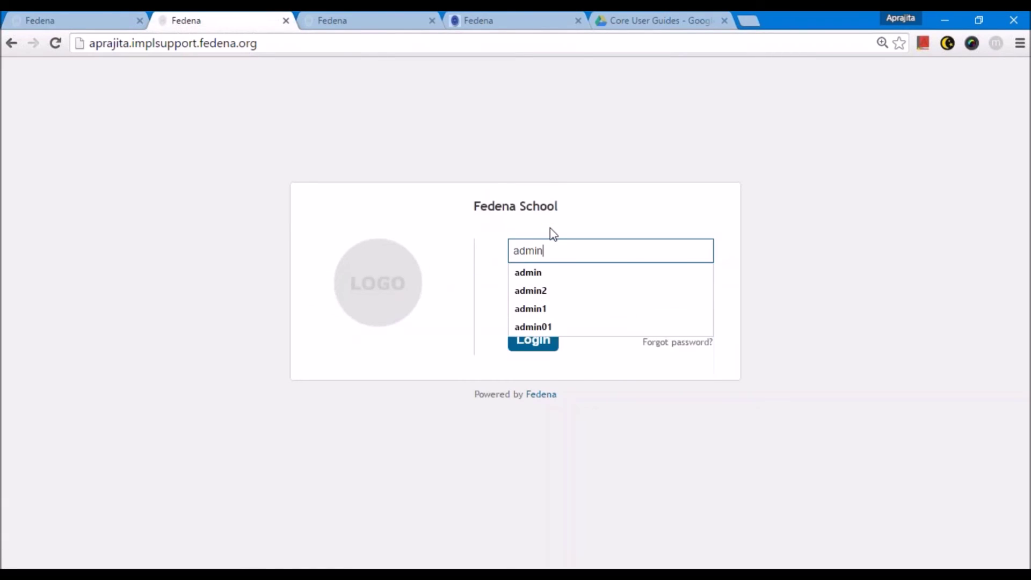
key("Tab")
type("•••••••")
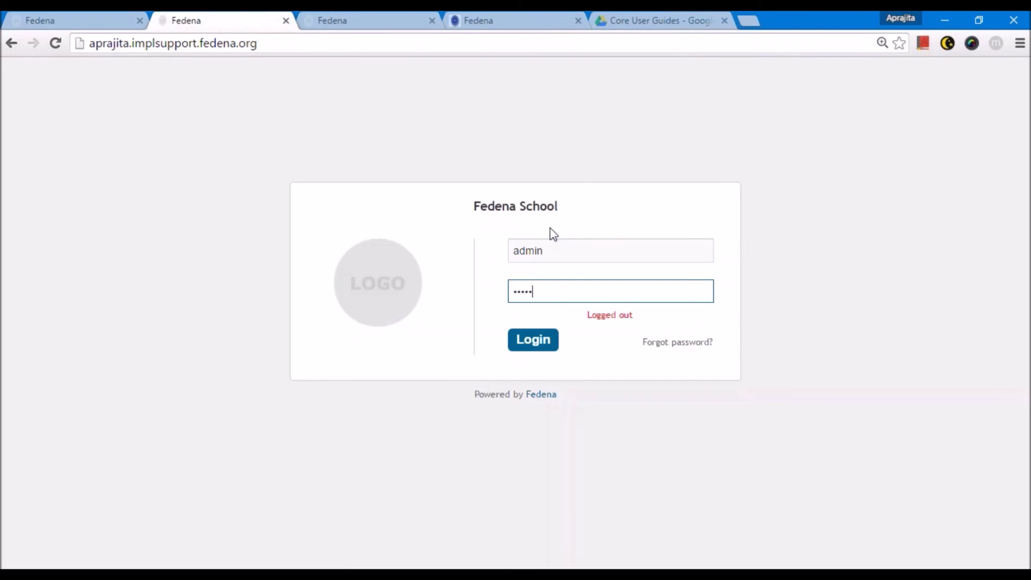
key("Return")
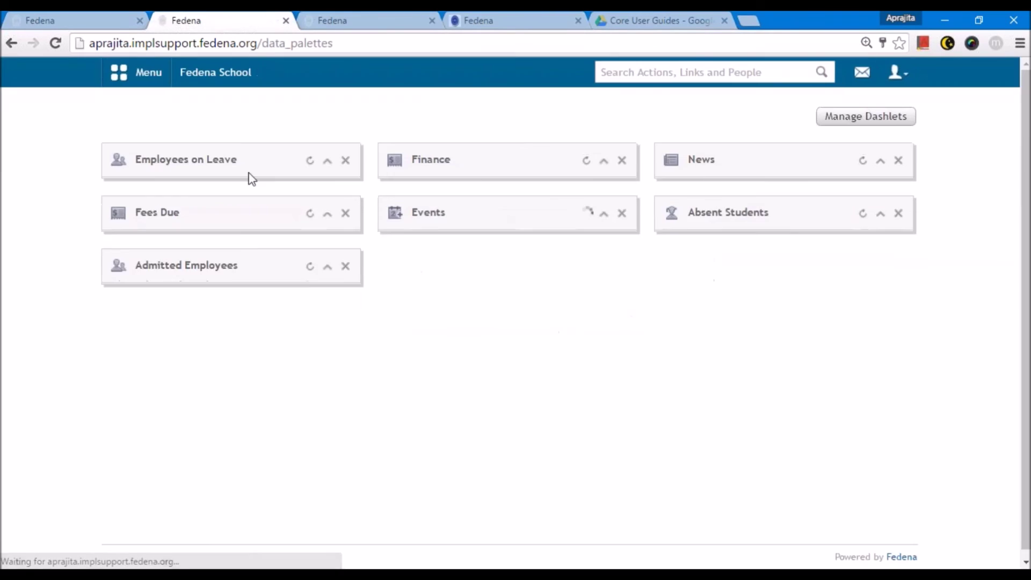
- Open the Term 1 Arts exam for Grade 8 batch A 2016 in Exam Management
left_click(137, 73)
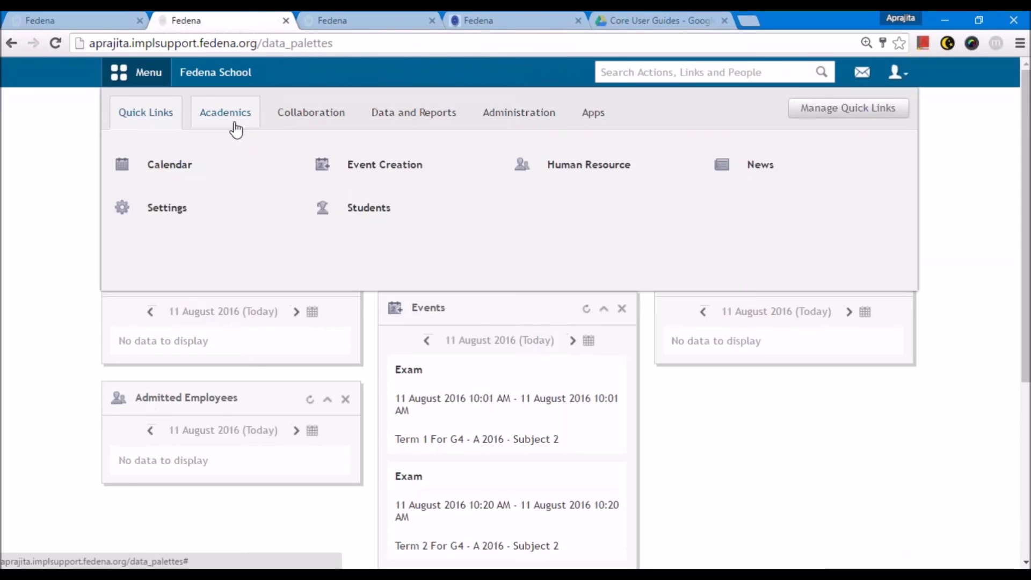
left_click(236, 128)
mouse_move(425, 209)
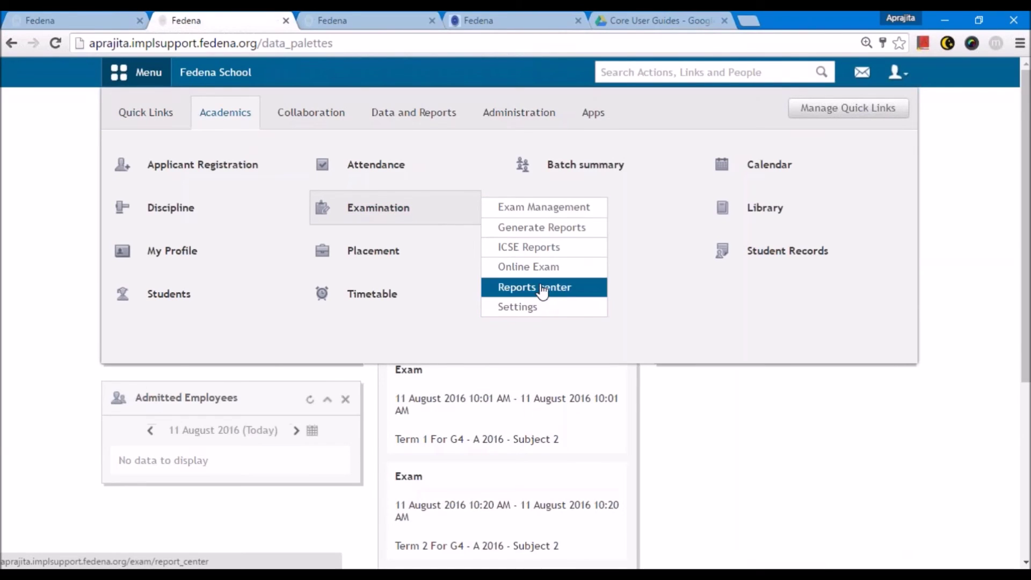
left_click(539, 209)
left_click(291, 224)
left_click(382, 413)
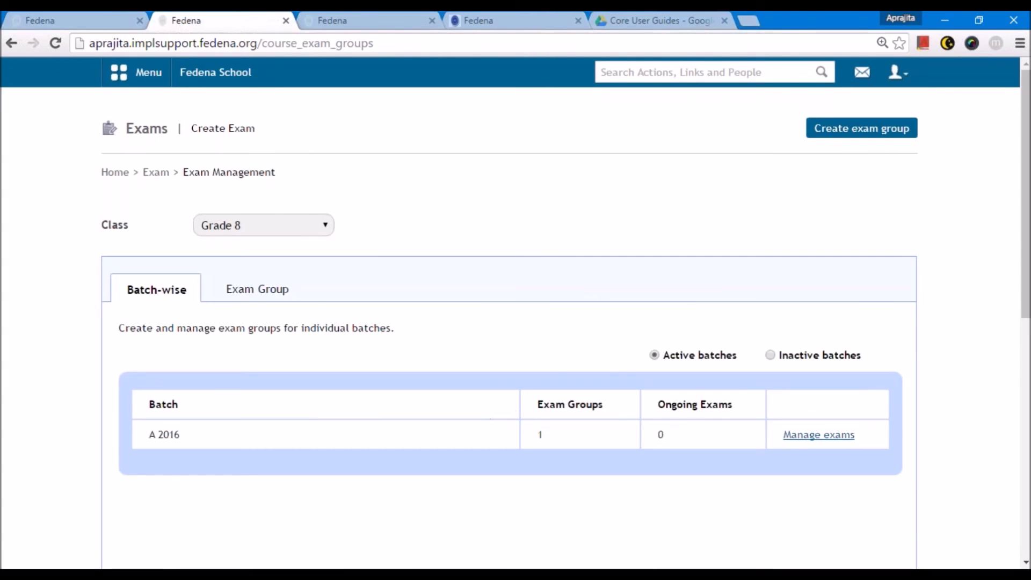
left_click(788, 438)
left_click(798, 382)
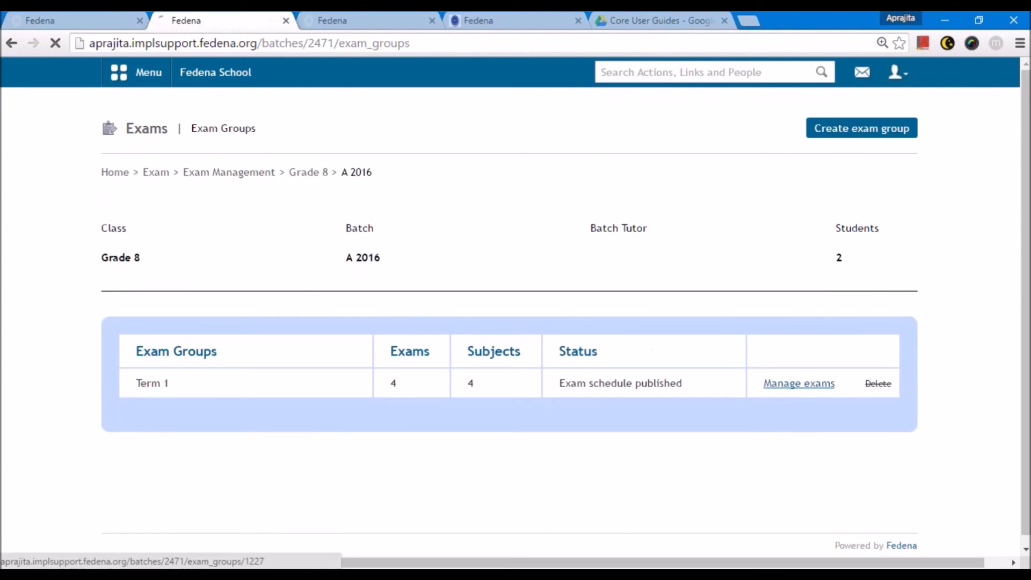
scroll(381, 389, "down", 3)
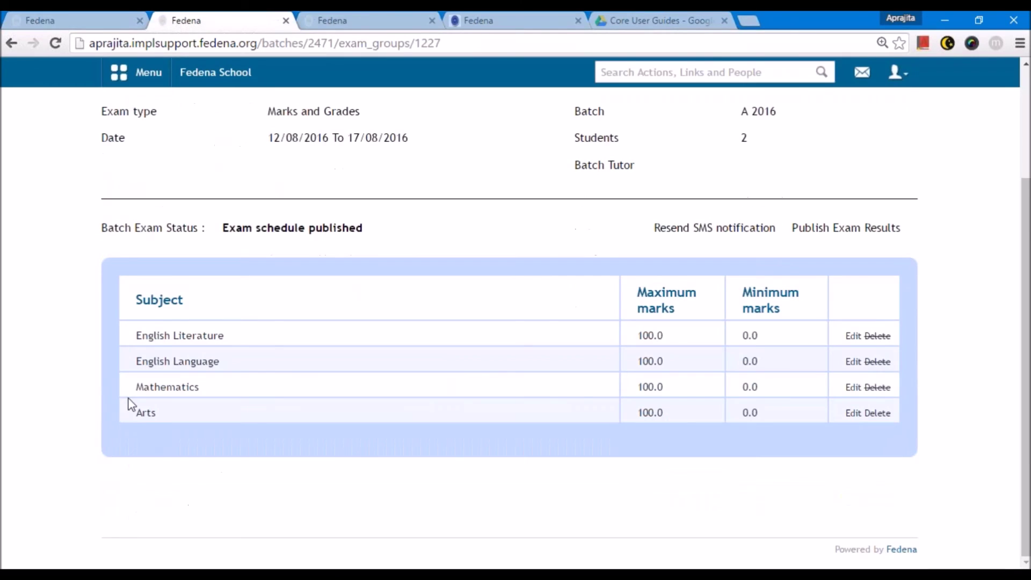
left_click(144, 412)
- Save Arts marks 77 and 56 with remarks 'Can do better' and 'Excellent'
left_click(526, 293)
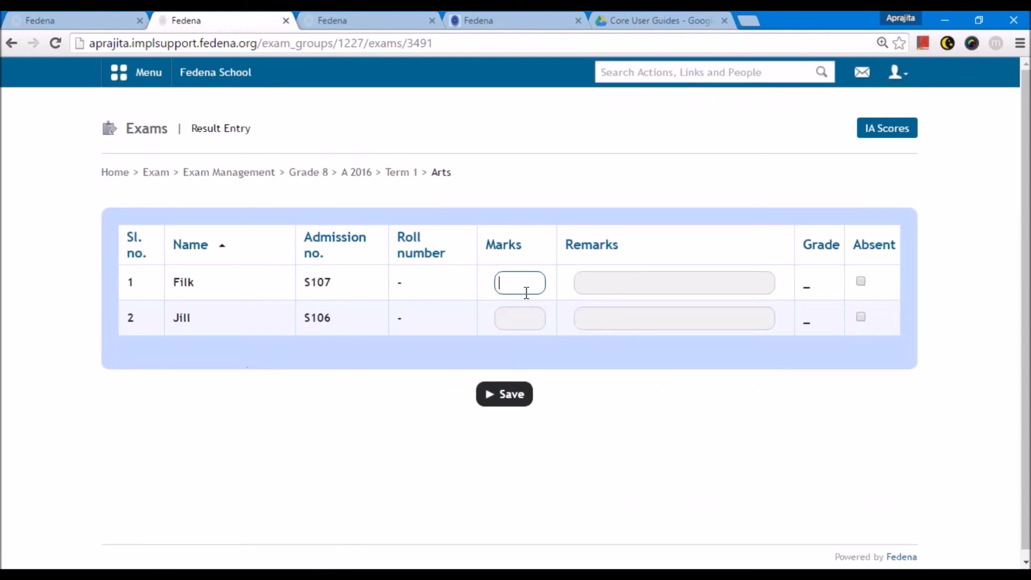
key("Tab")
type("56")
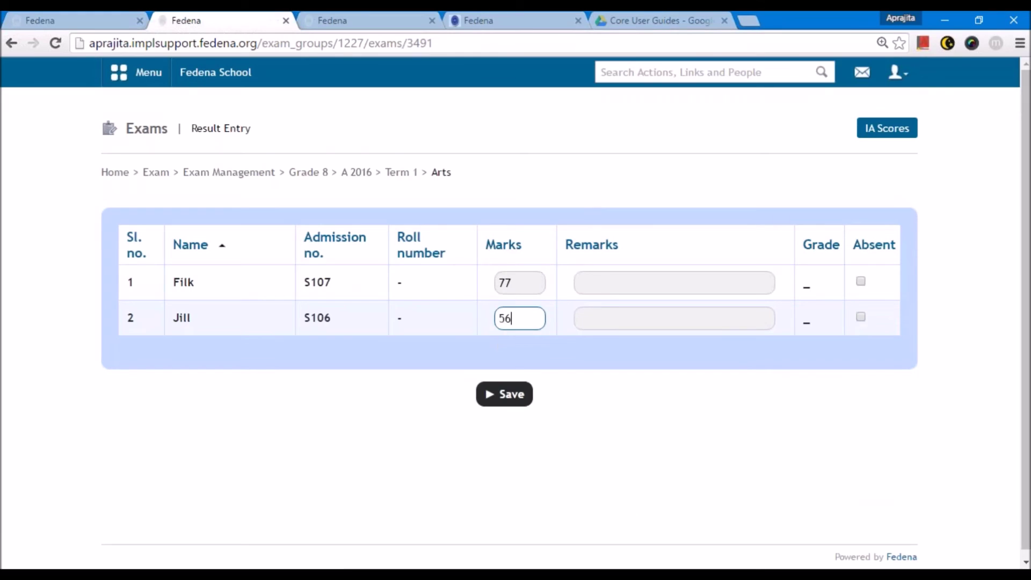
left_click(649, 283)
key("Down")
left_click(639, 316)
key("Down")
left_click(633, 339)
left_click(504, 395)
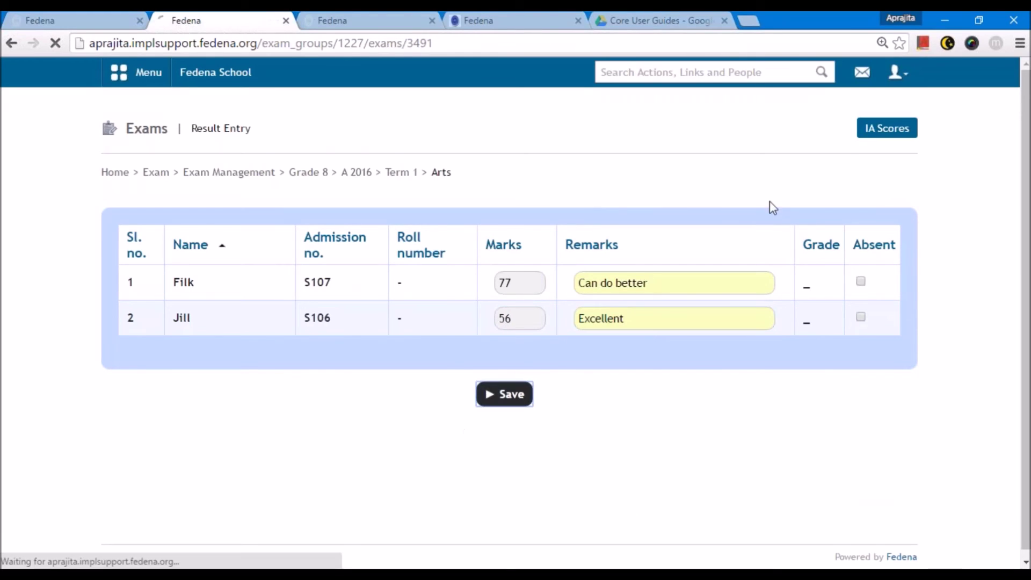
- Save an Experiments IA score of 56, then return to A 2016's exam groups
left_click(874, 141)
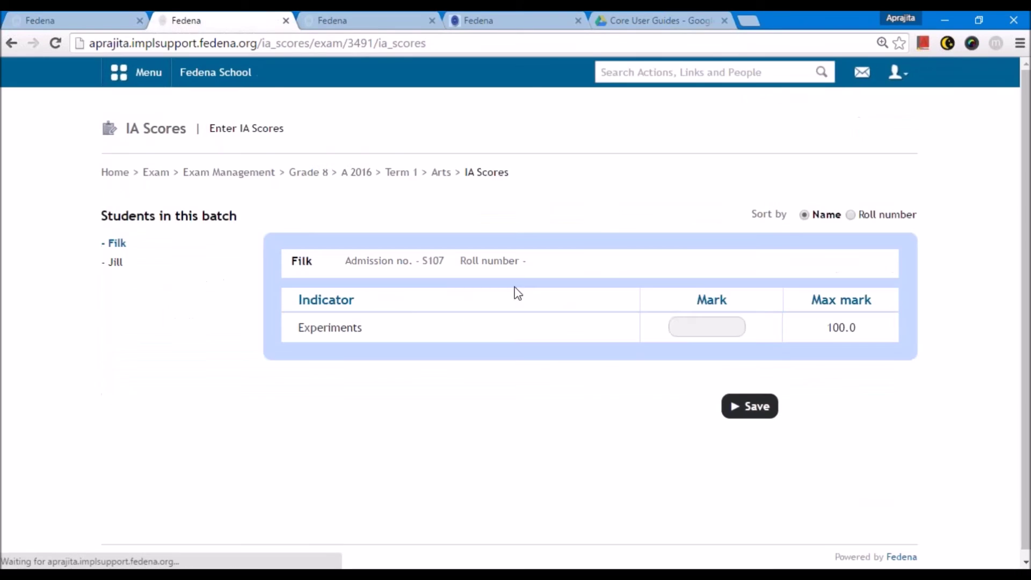
left_click(672, 327)
type("56")
left_click(746, 406)
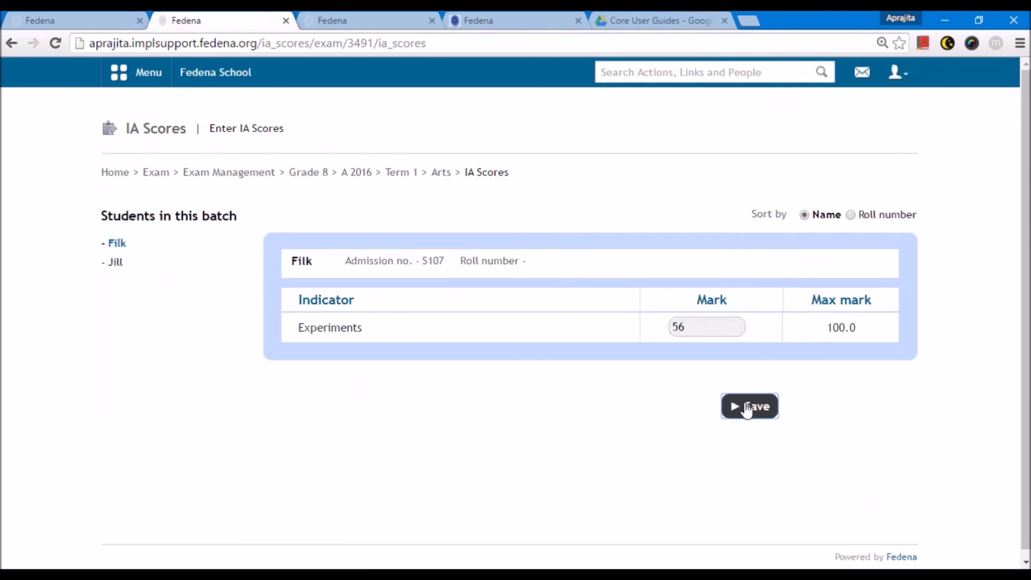
left_click(356, 172)
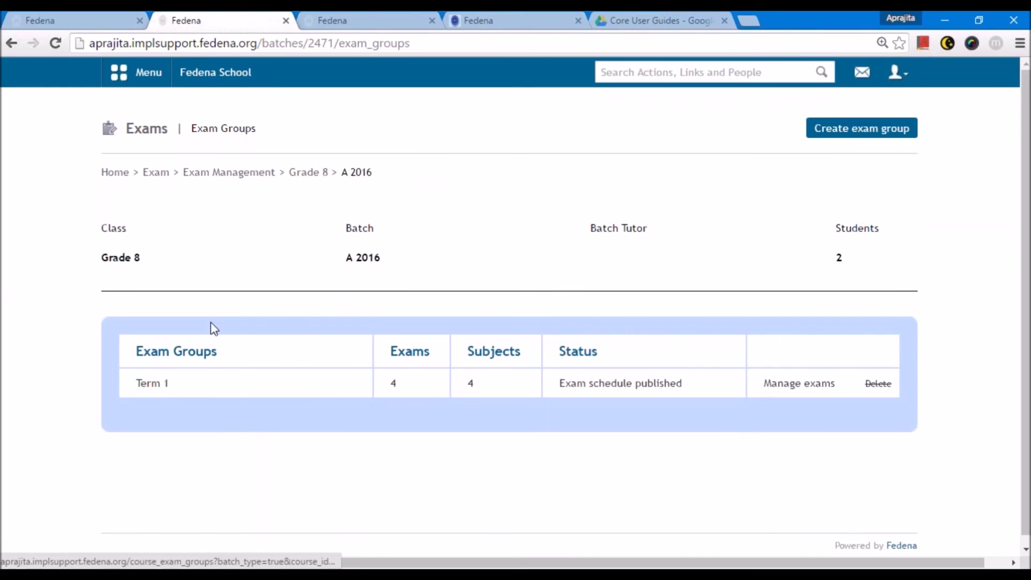
- Publish and confirm the Term 1 exam results for Grade 8 A 2016
left_click_drag(556, 384, 692, 390)
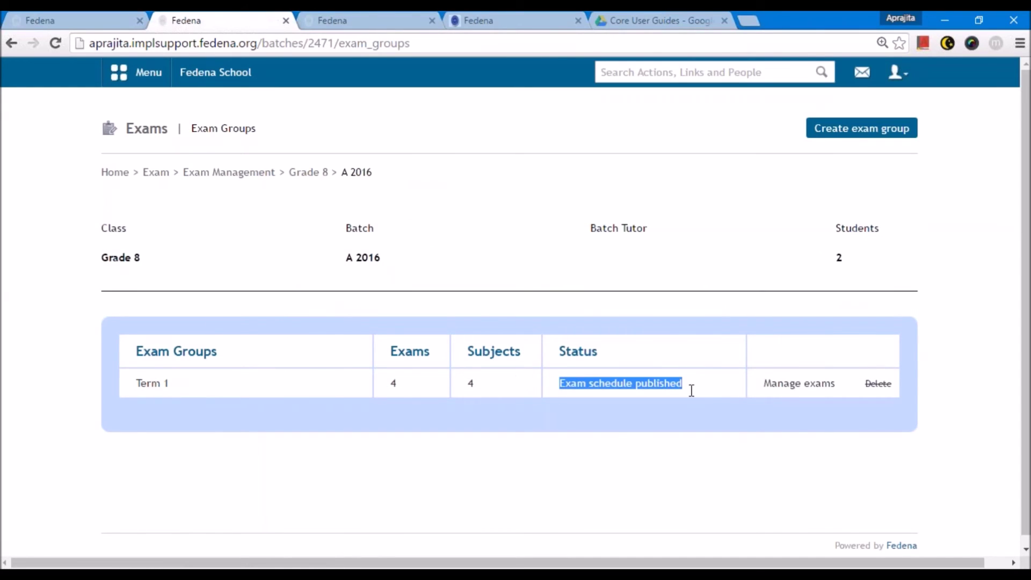
left_click(793, 382)
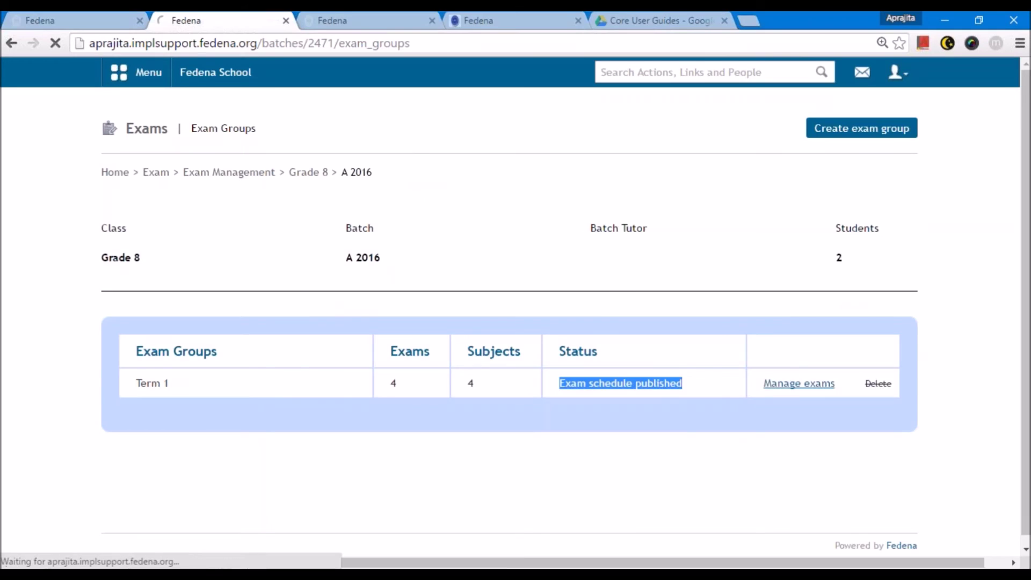
scroll(773, 396, "down", 2)
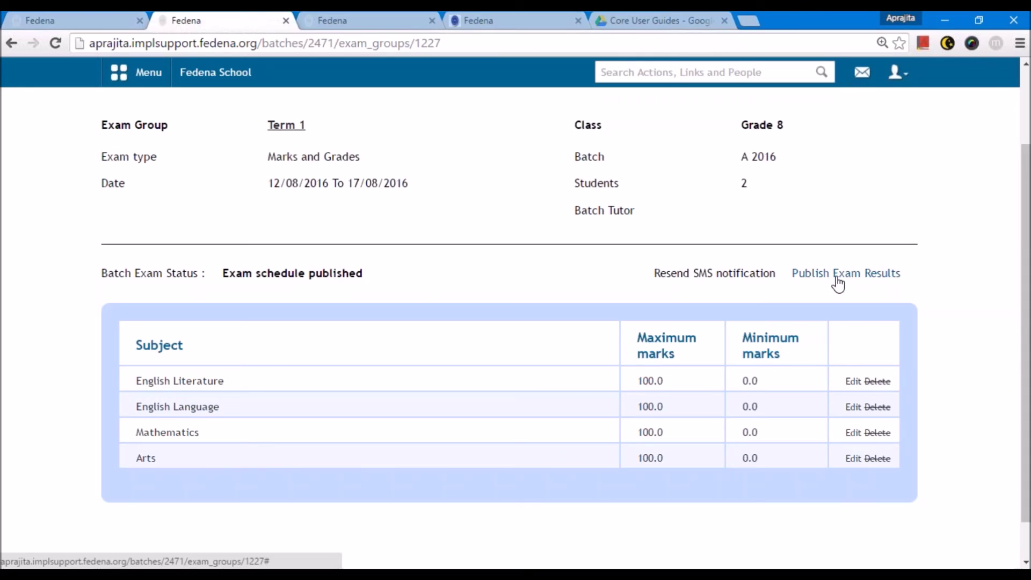
left_click(836, 275)
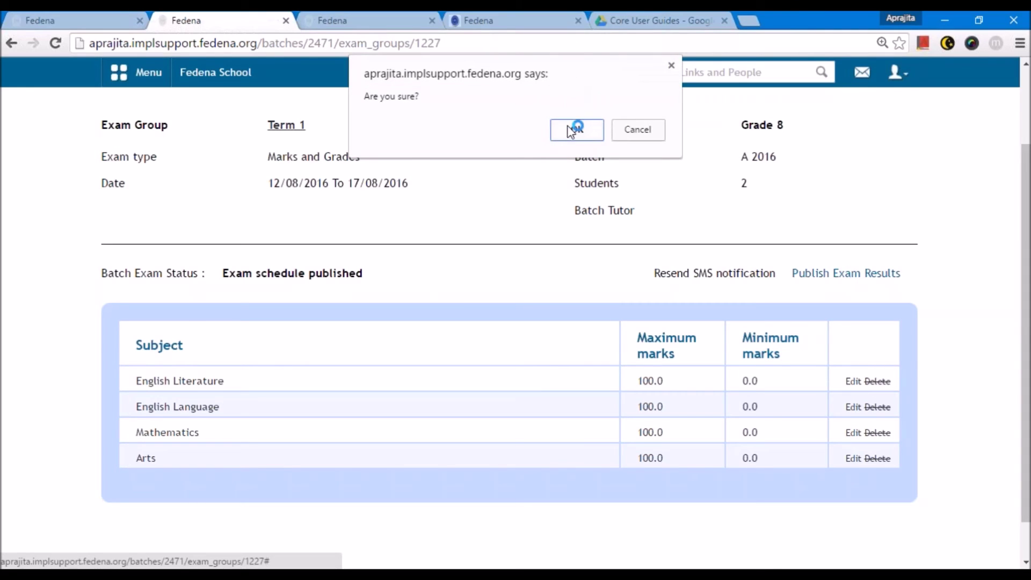
left_click(572, 130)
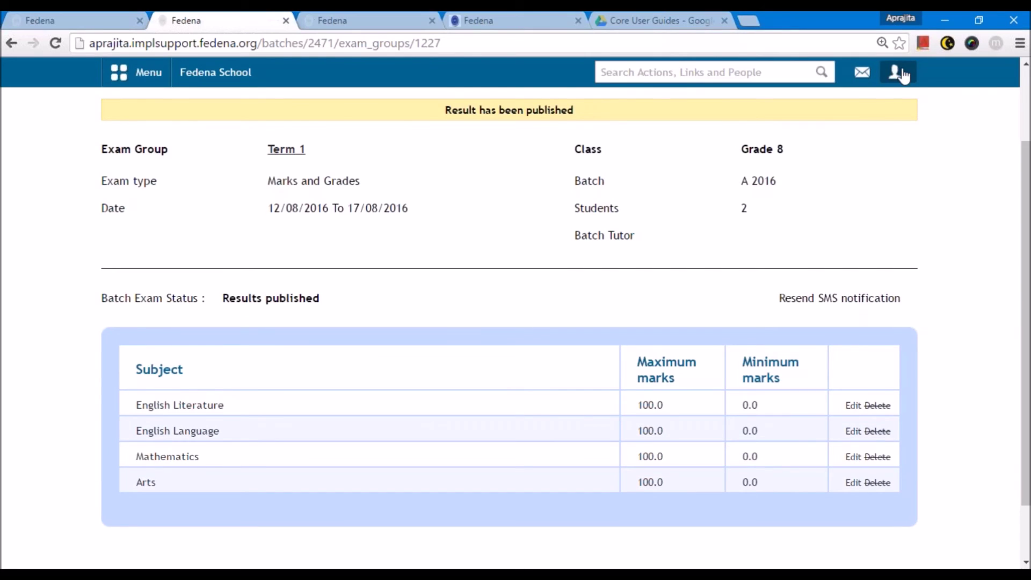
left_click(896, 72)
- Sign out of the administrator account and log in with the student's credentials
left_click(835, 139)
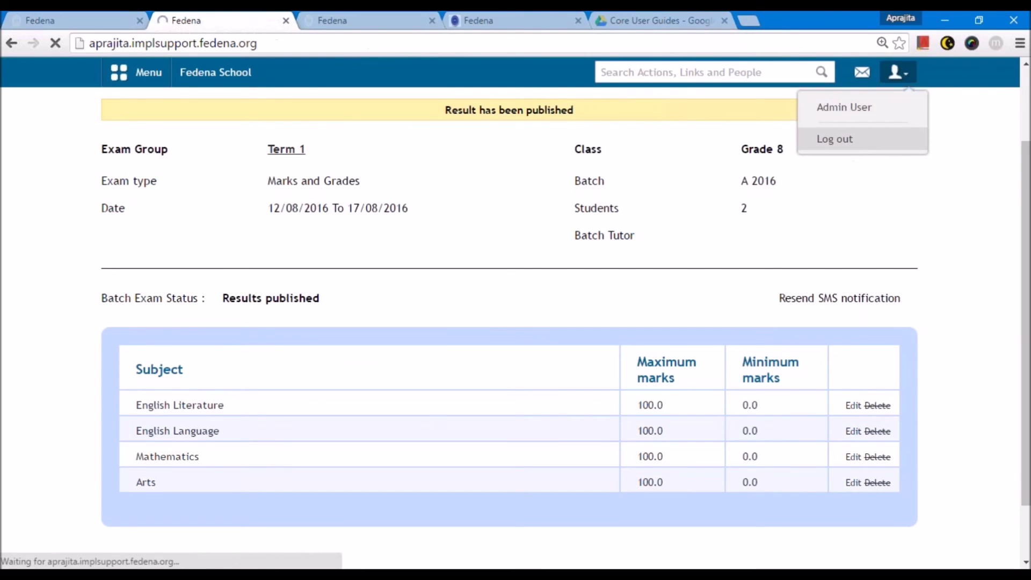
type("S106")
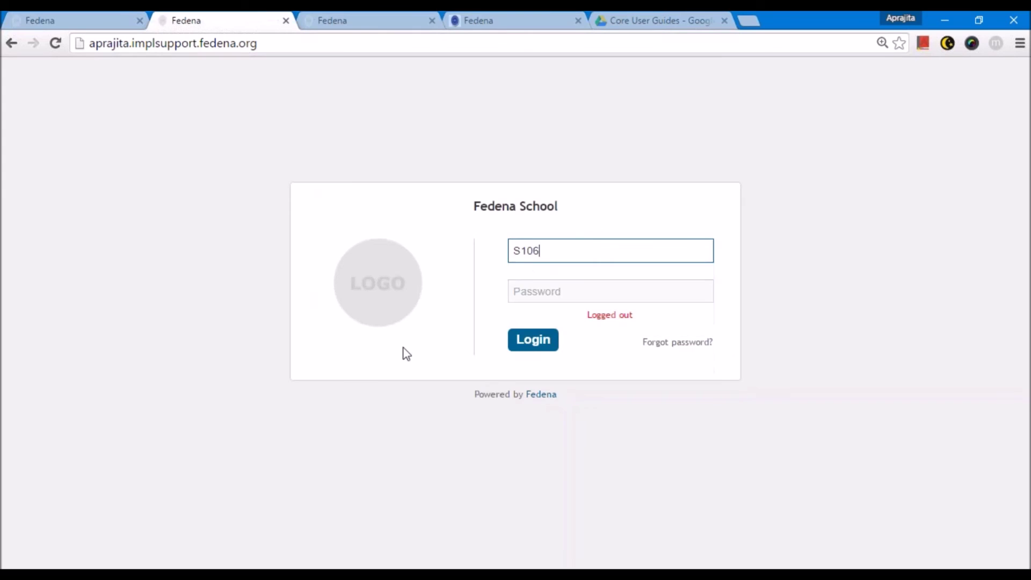
key("Tab")
type("S1")
key("Return")
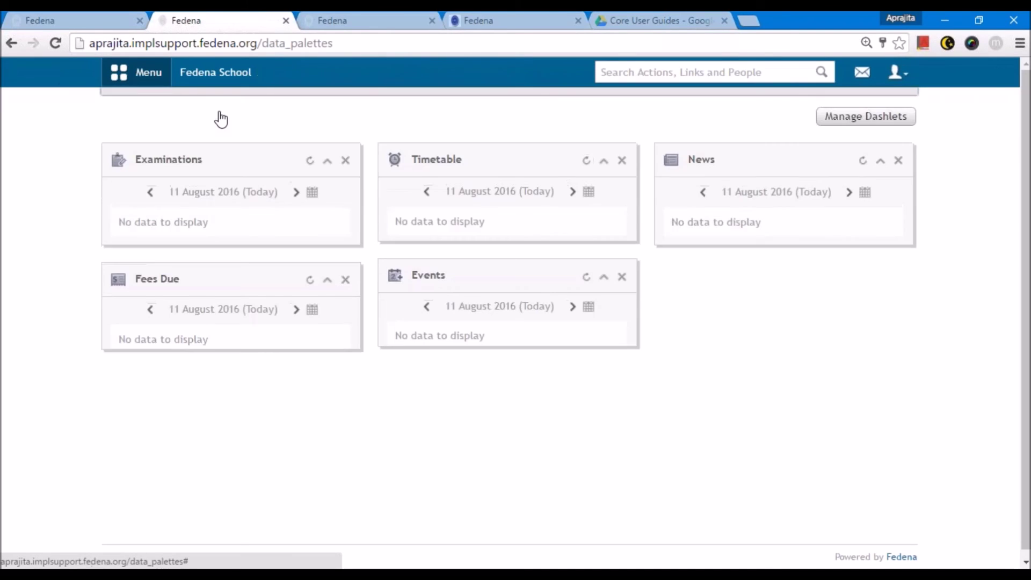
- View the Term 1 report (221/300, 73.67%, grade B1), then open the student's profile
left_click(223, 118)
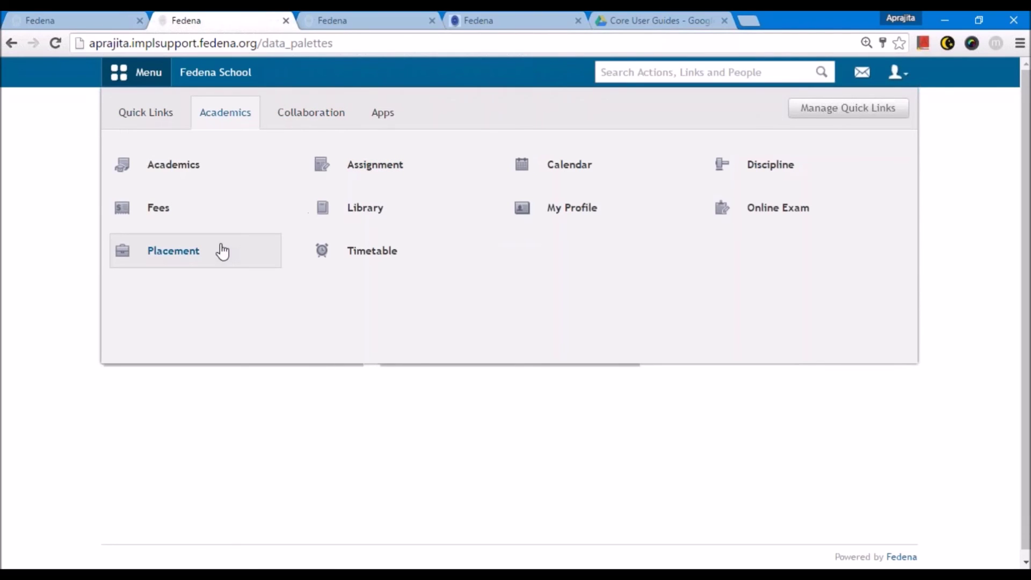
left_click(215, 167)
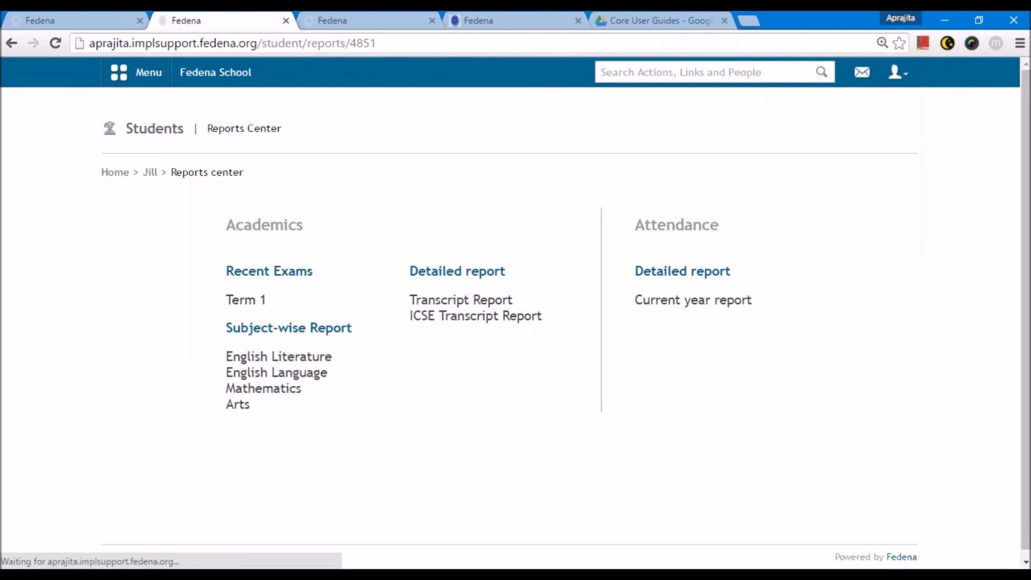
left_click(260, 303)
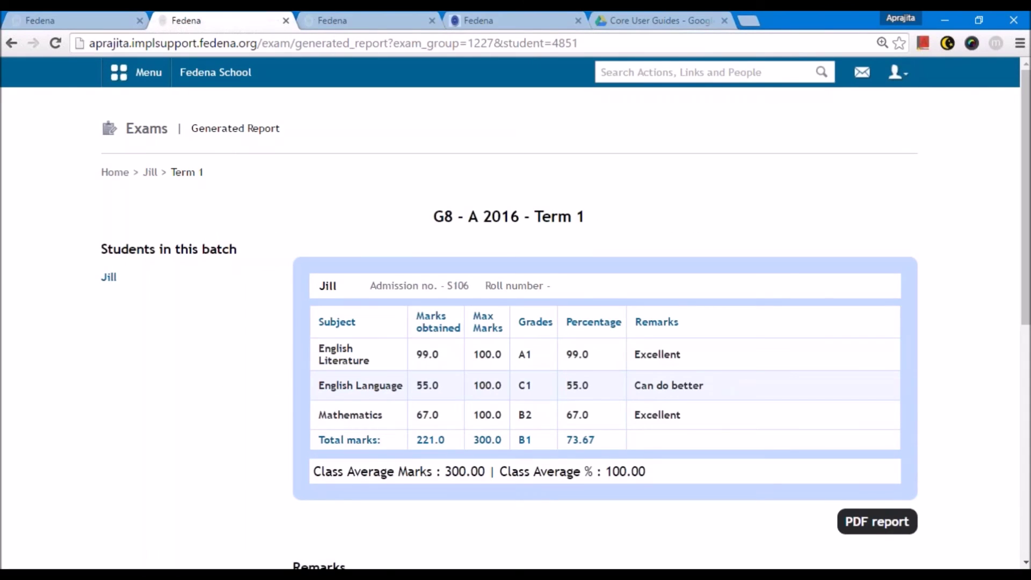
scroll(426, 261, "down", 2)
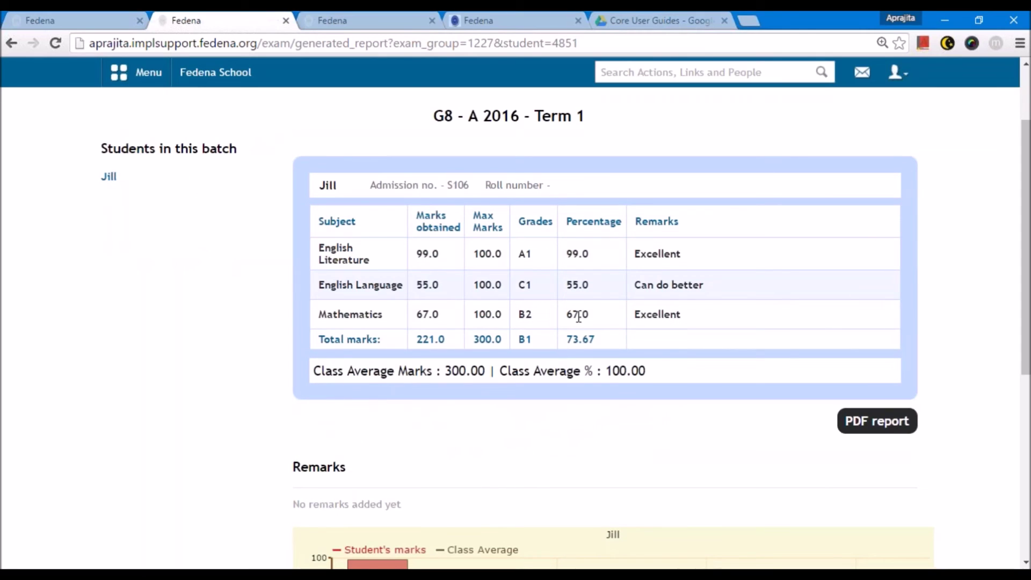
scroll(398, 326, "down", 5)
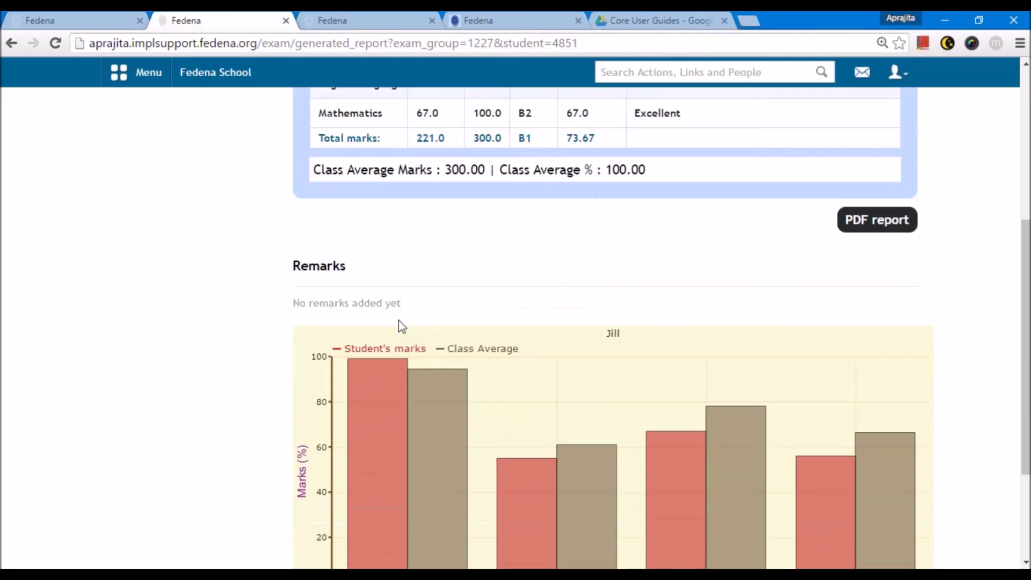
scroll(400, 325, "up", 5)
scroll(400, 325, "up", 2)
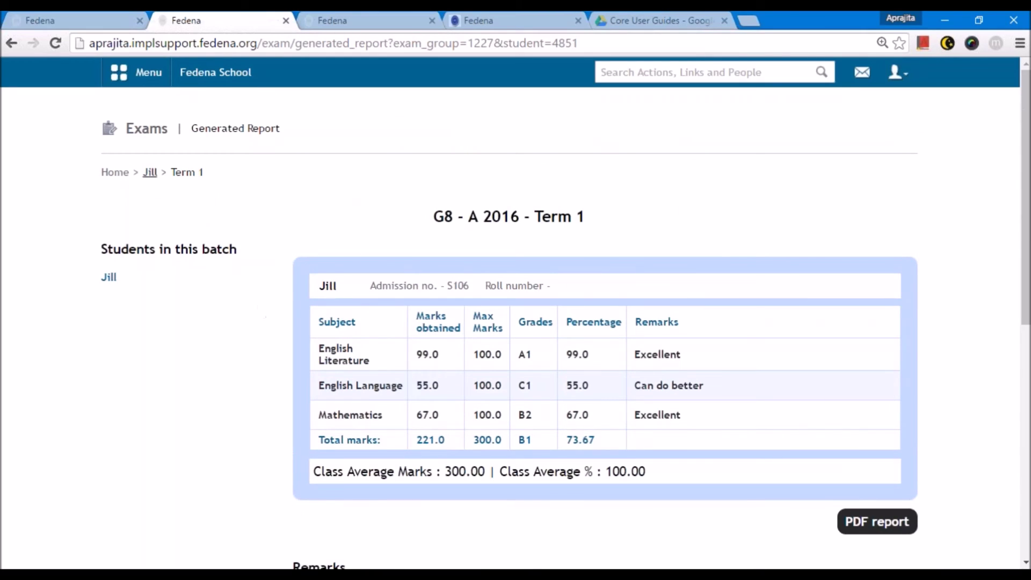
left_click(150, 172)
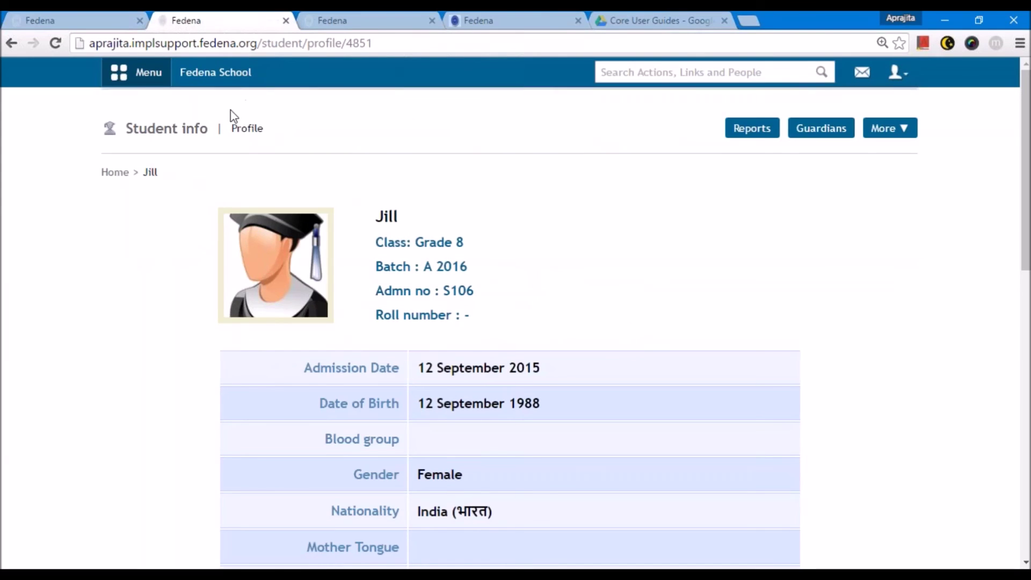
- View the student's English Literature subject-wise report from the reports center
left_click(135, 72)
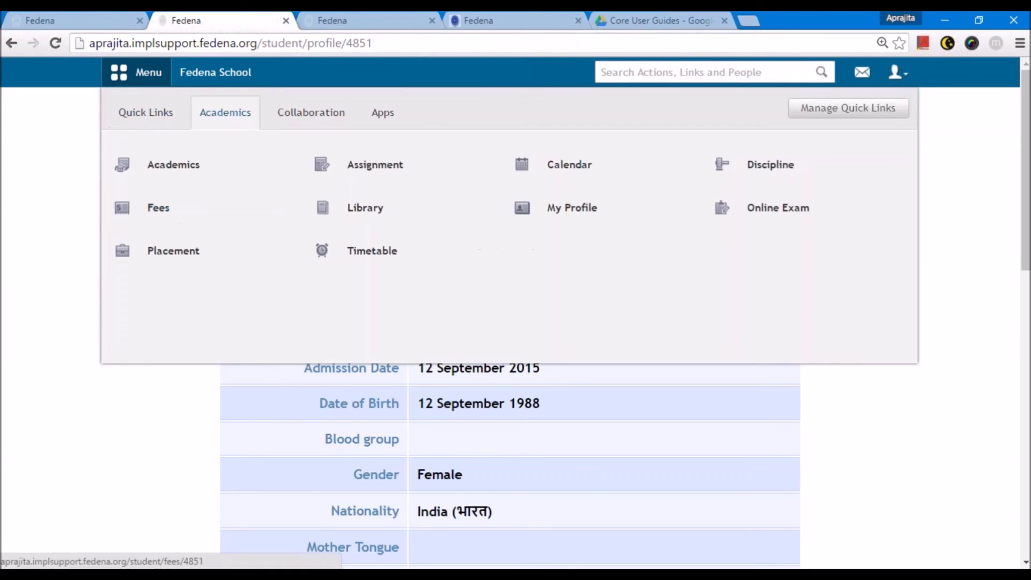
left_click(174, 164)
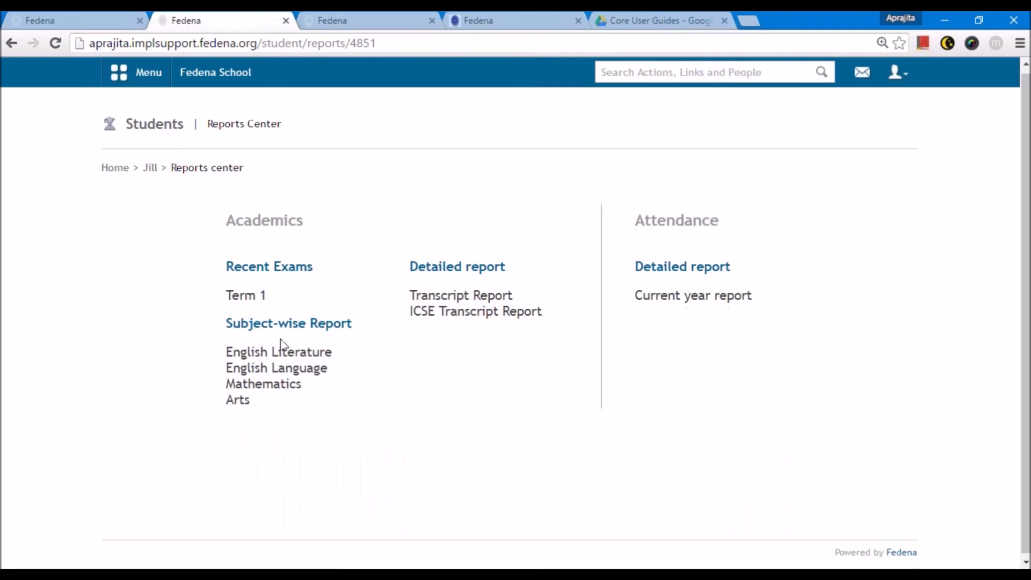
left_click(275, 353)
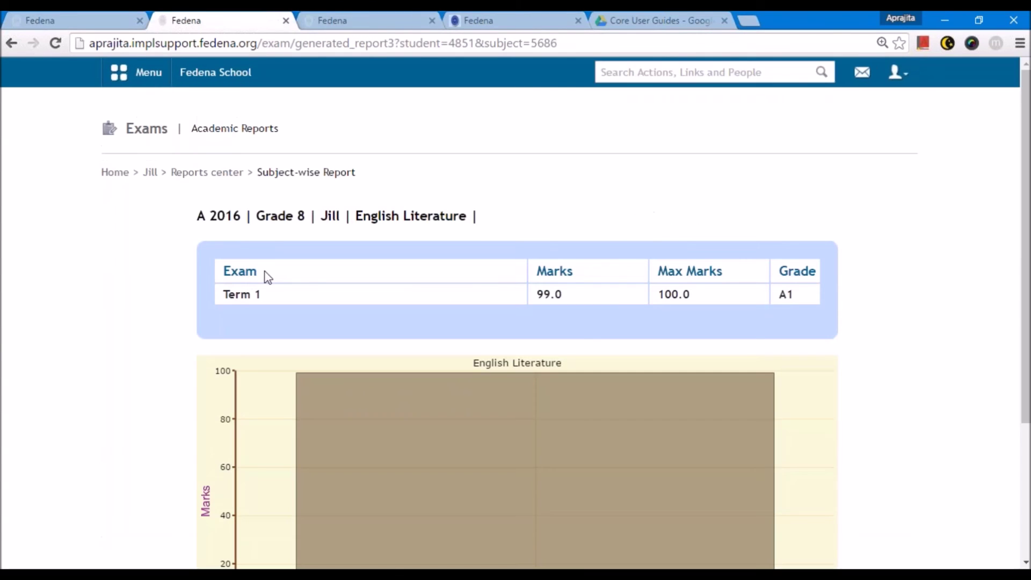
scroll(520, 277, "down", 3)
scroll(521, 277, "up", 3)
- Open and scroll through the student's ICSE Transcript Report for G8 - A 2016 Term 1
left_click(231, 173)
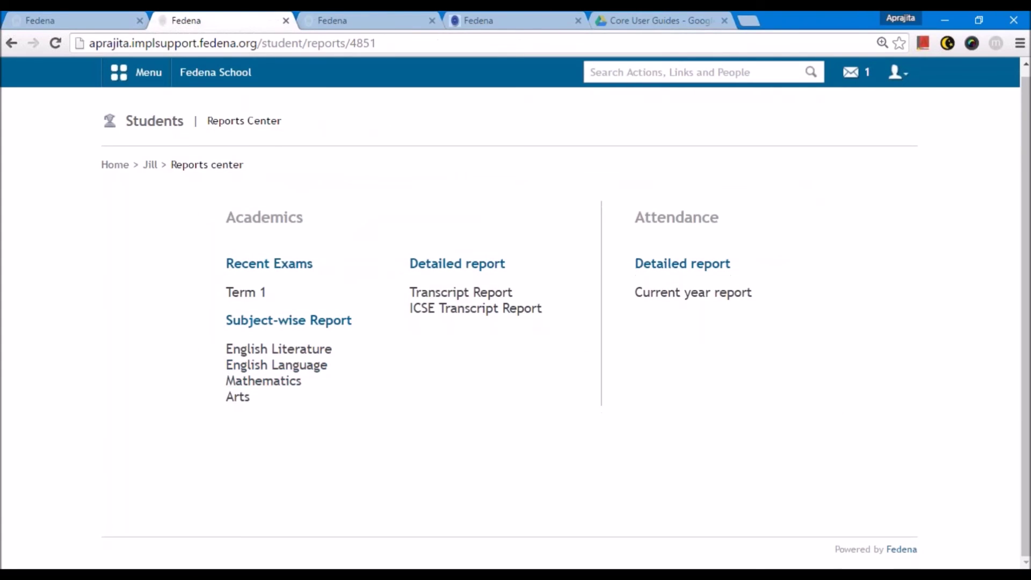
left_click(457, 310)
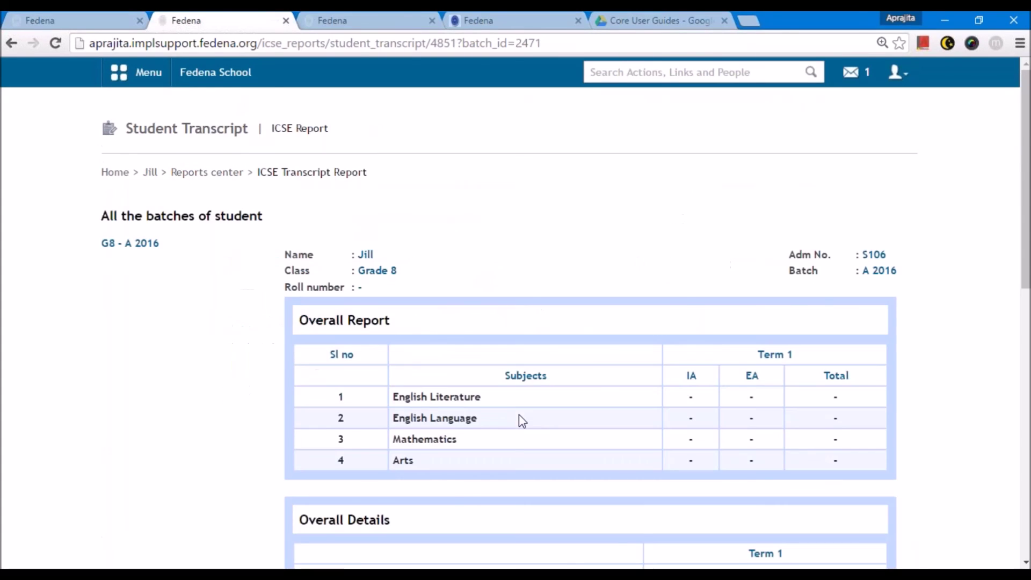
scroll(519, 415, "down", 2)
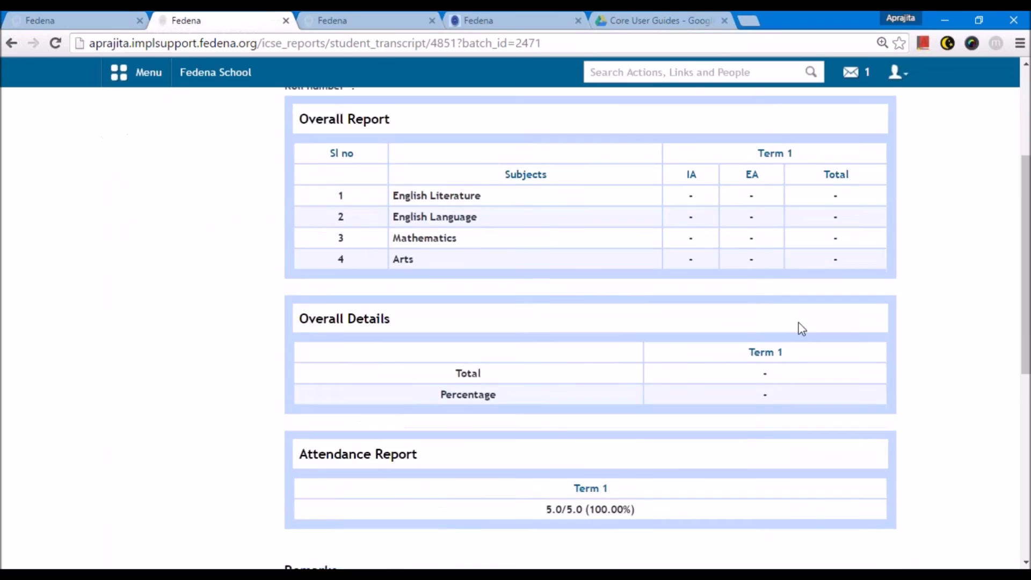
scroll(784, 325, "down", 3)
scroll(799, 328, "up", 5)
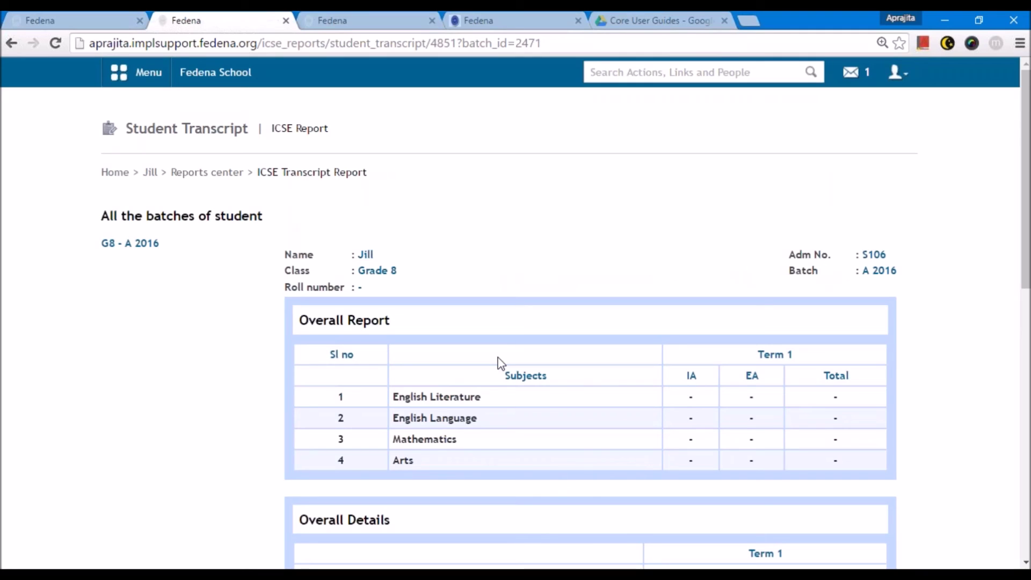
scroll(500, 363, "down", 2)
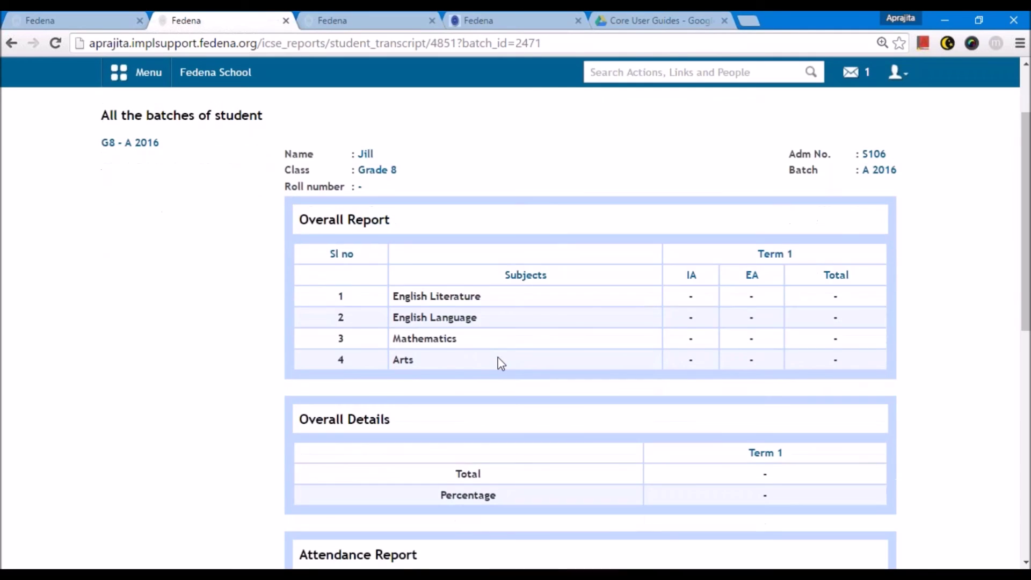
scroll(500, 364, "up", 2)
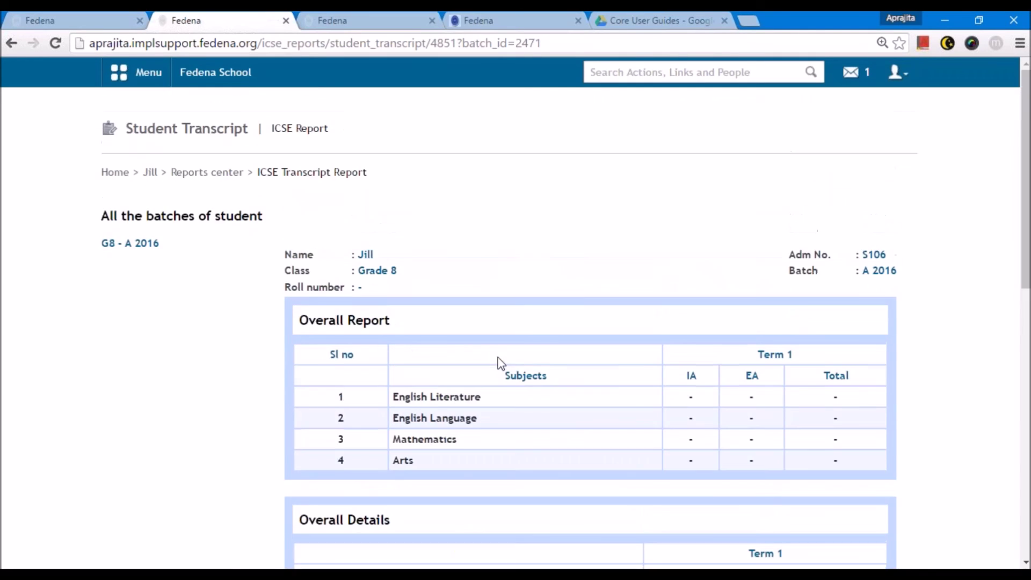
- Log out of the student account and sign in as the administrator
left_click(895, 74)
left_click(836, 140)
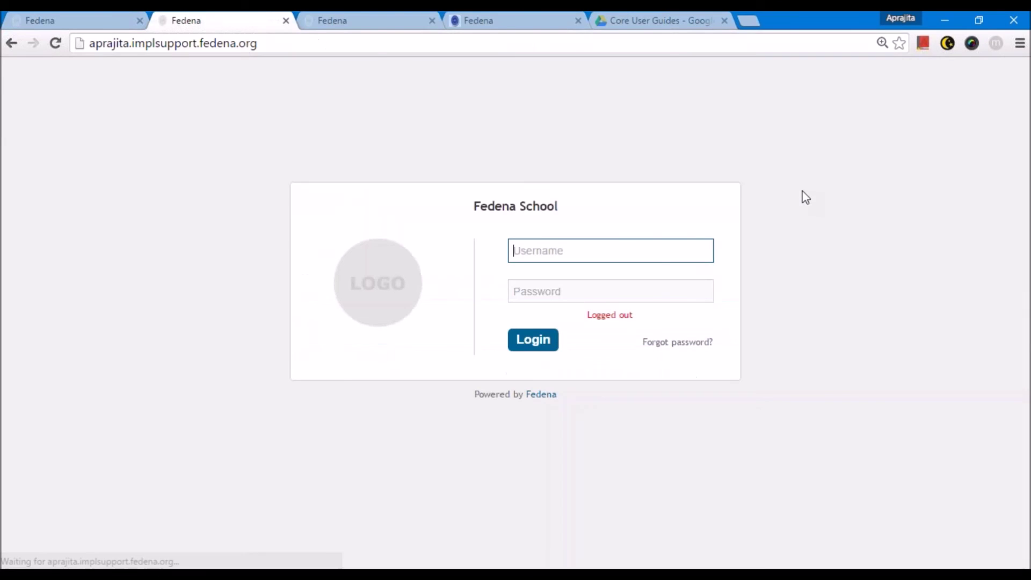
type("admin")
key("Tab")
type("ad")
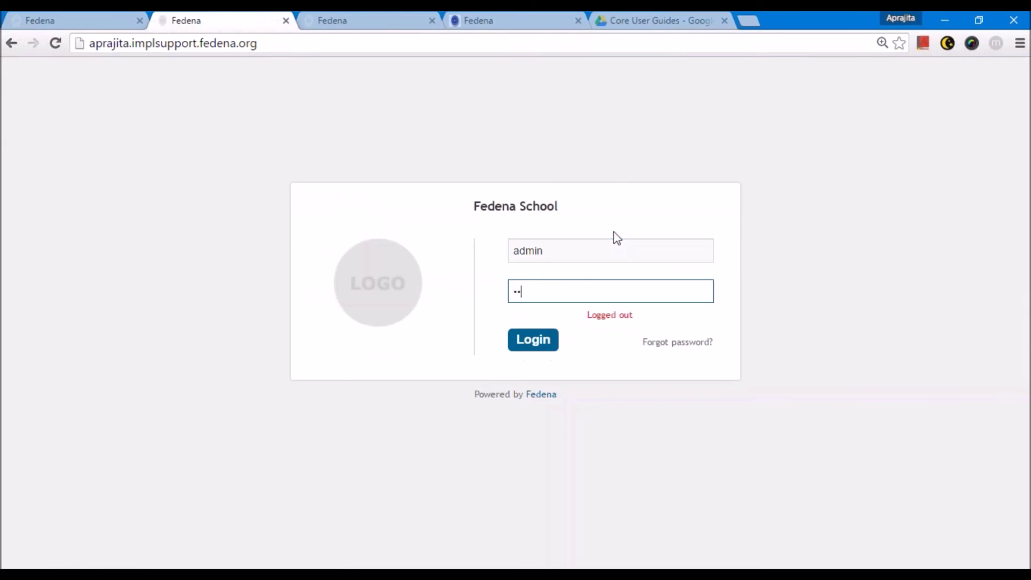
key("Return")
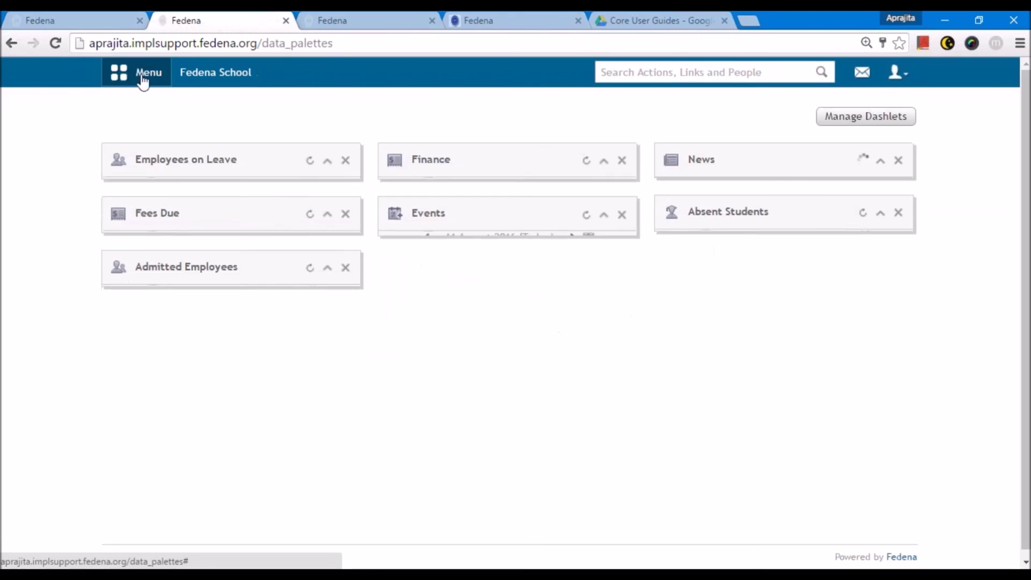
- Go to the Examination Reports center and open ICSE Reports
left_click(142, 77)
left_click(215, 111)
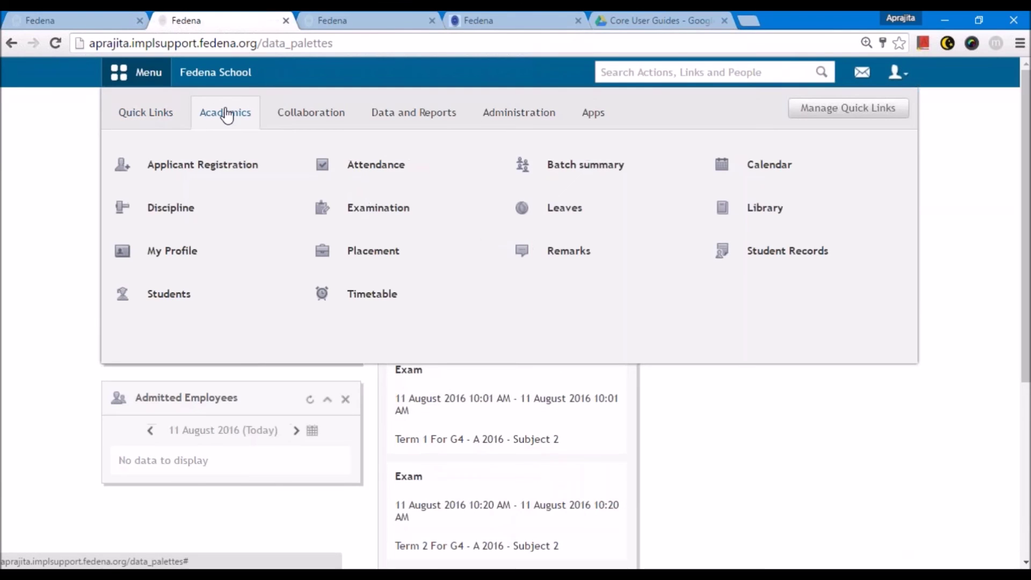
mouse_move(386, 200)
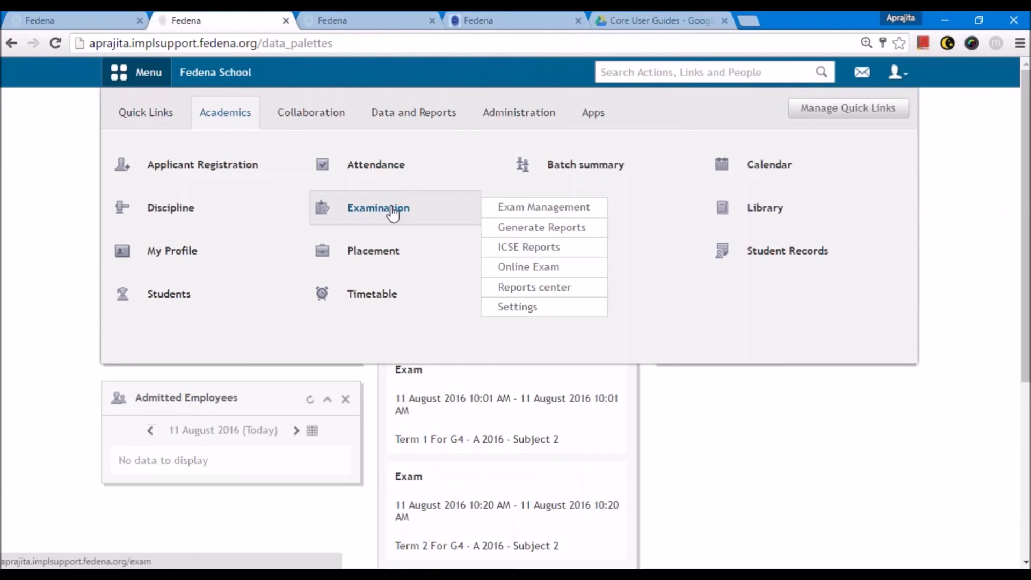
left_click(383, 212)
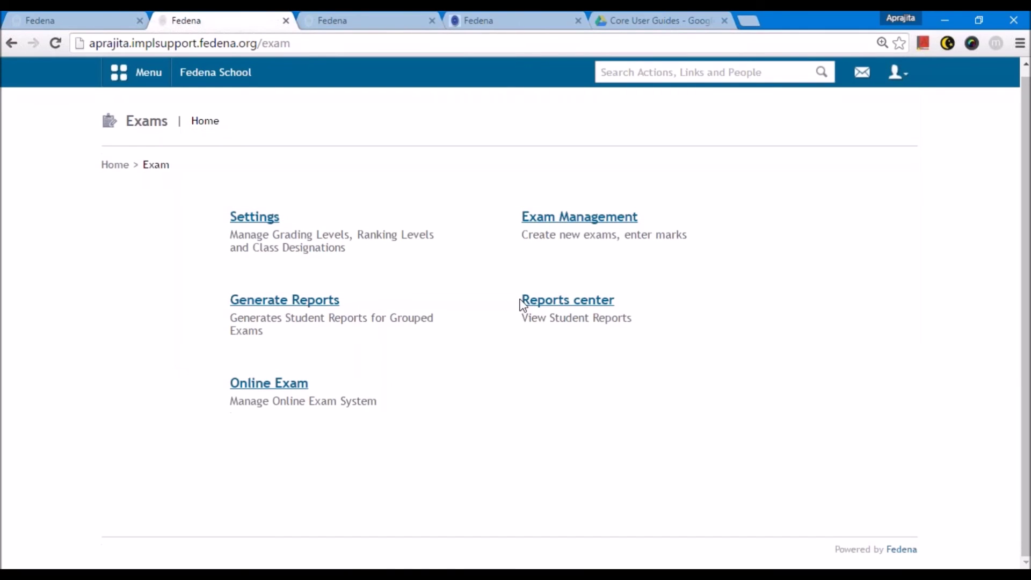
left_click(529, 304)
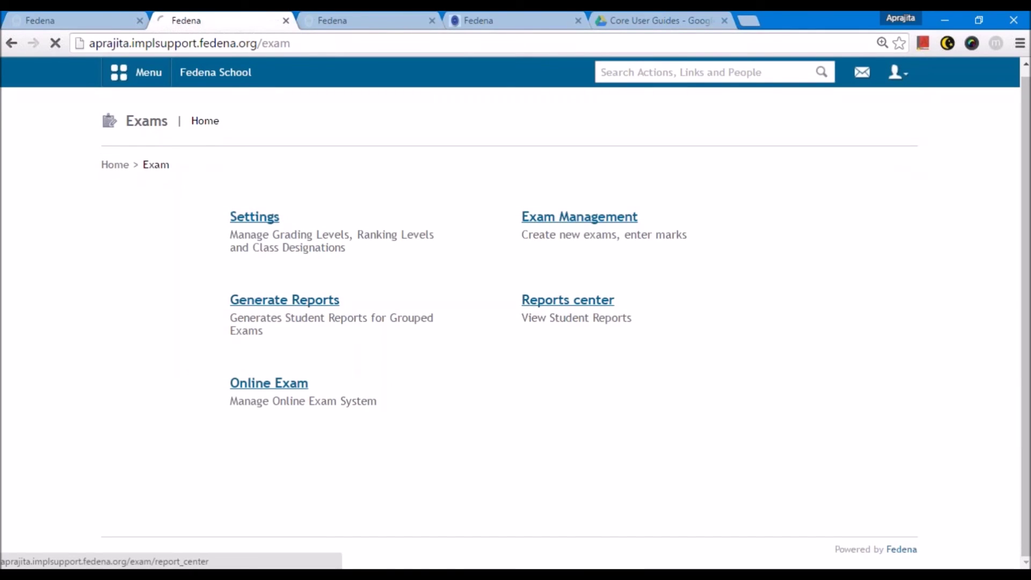
scroll(547, 418, "down", 3)
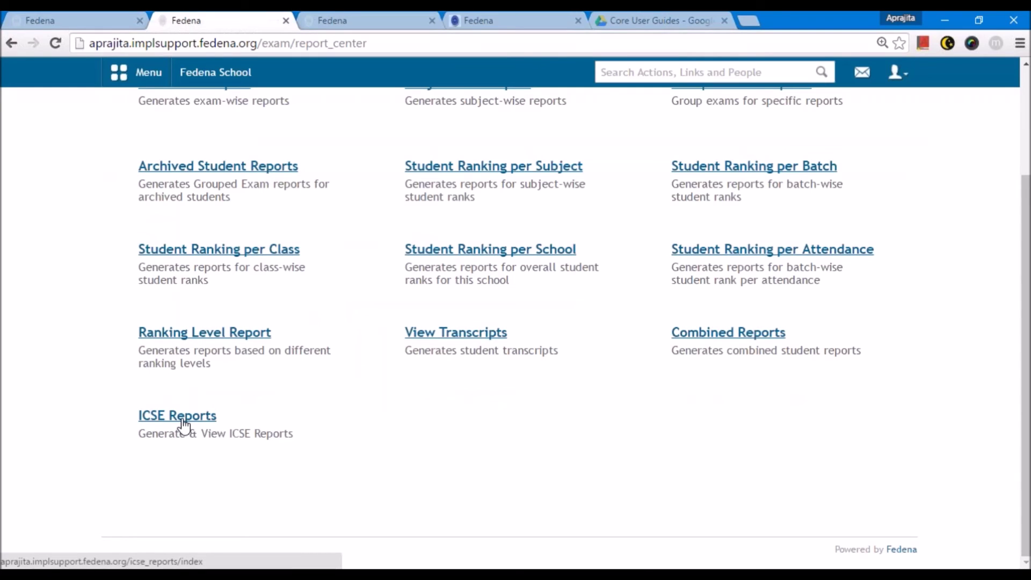
scroll(182, 424, "up", 3)
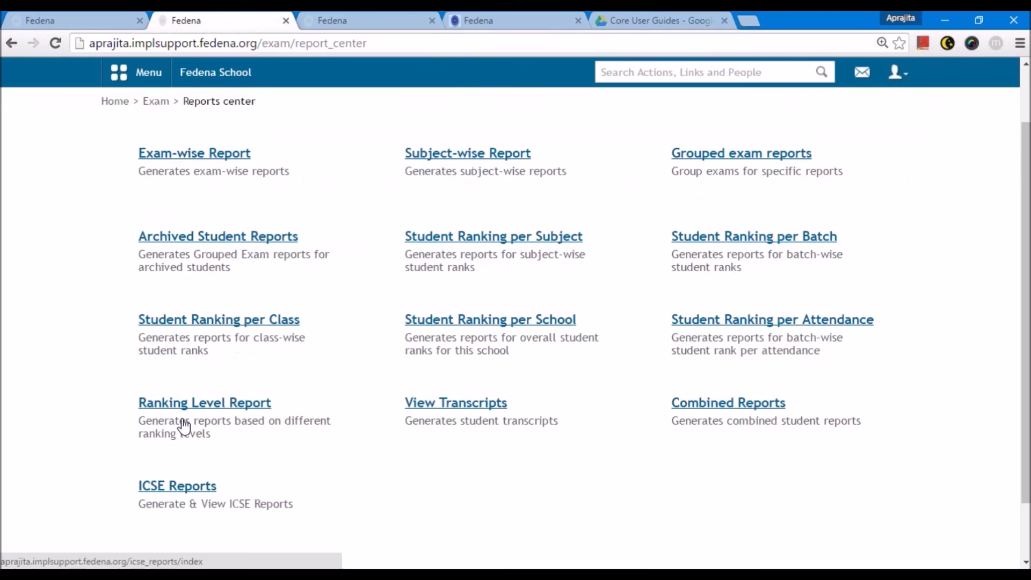
scroll(741, 226, "down", 1)
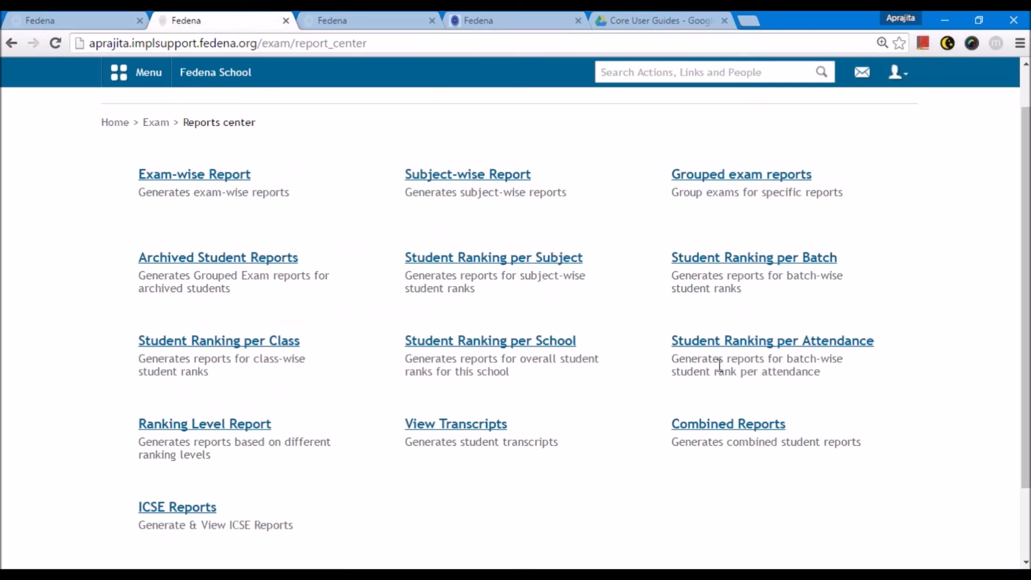
left_click(185, 506)
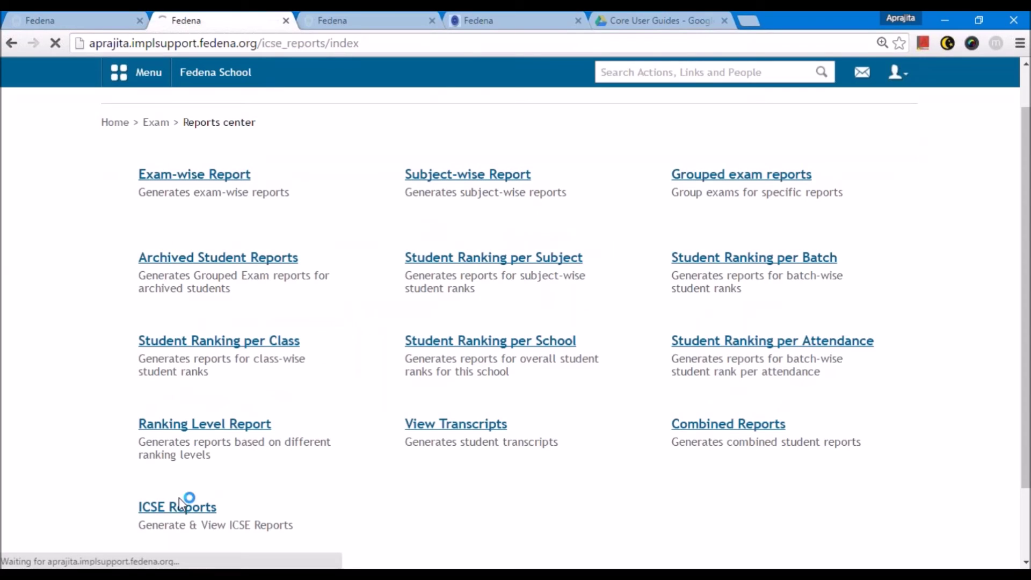
- Generate ICSE reports for Grade 8 batch G8 - A 2016
left_click(286, 237)
left_click(296, 226)
left_click(243, 272)
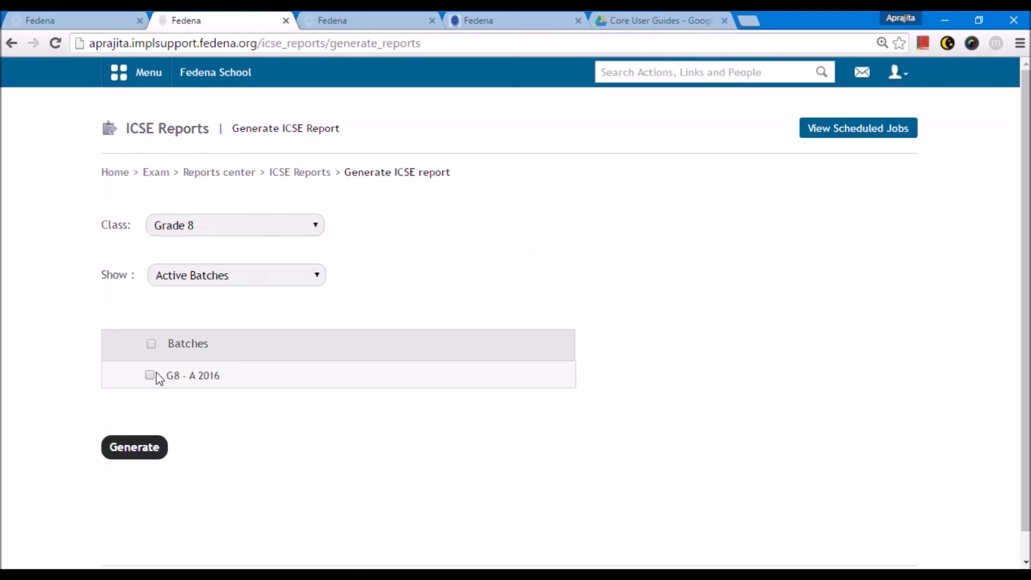
left_click(135, 446)
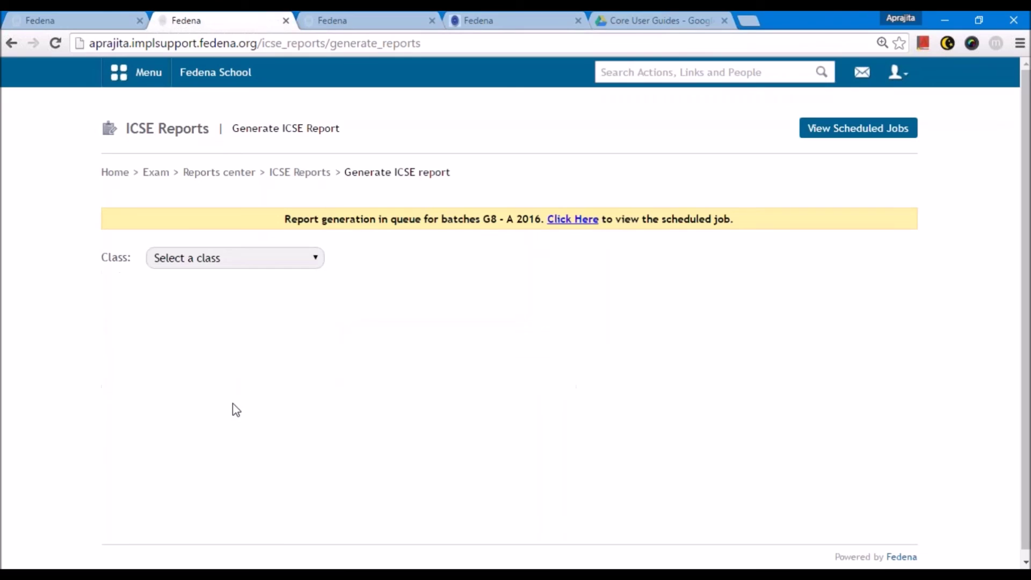
- Open the scheduled jobs list and reload until the G8 - A 2016 job shows In Queue
left_click(576, 223)
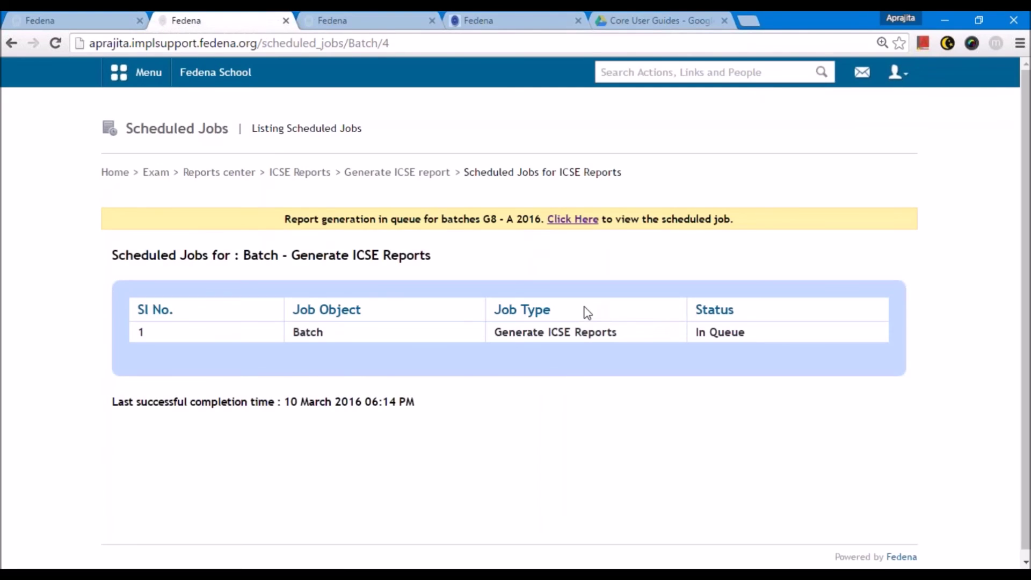
left_click(488, 44)
key("Return")
left_click(488, 44)
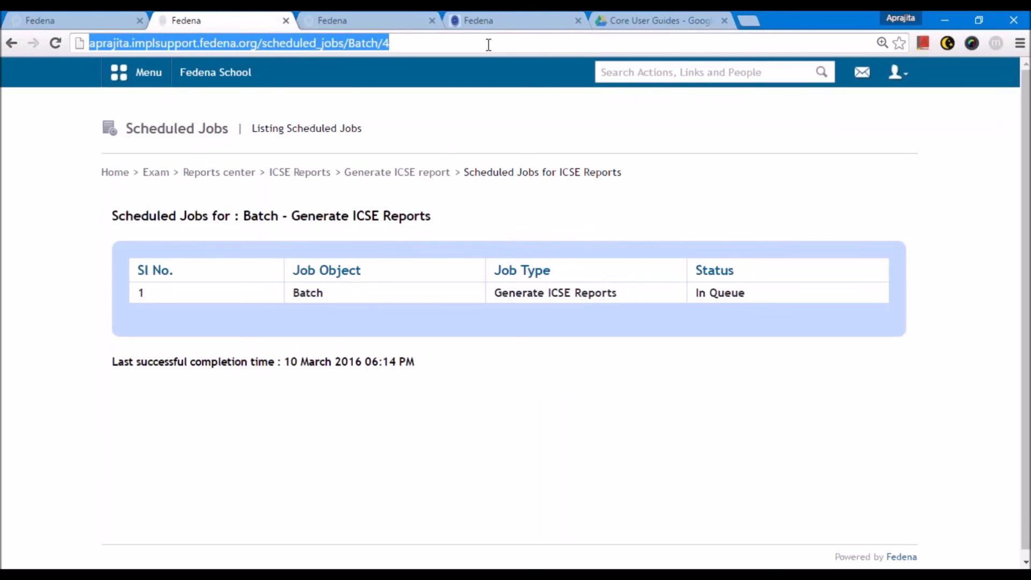
key("Return")
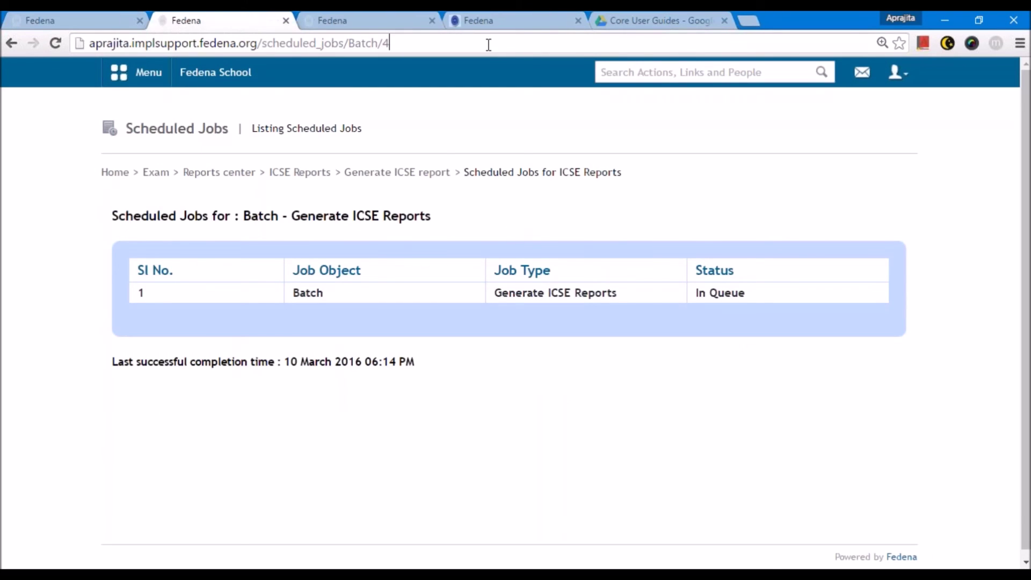
key("Return")
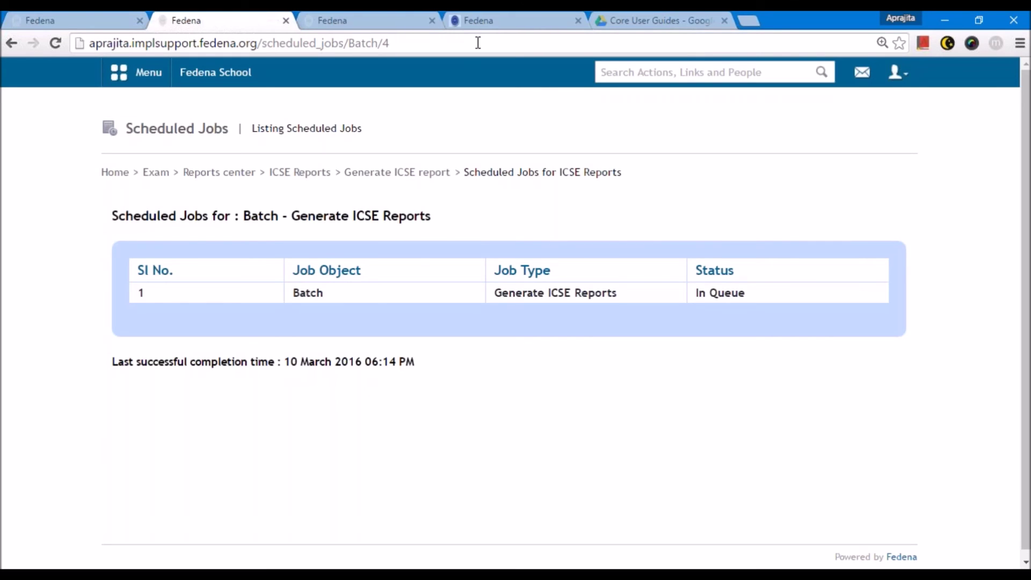
- Reload the Scheduled Jobs list until the ICSE report job shows completed at 04:15 PM
left_click(477, 44)
key("Return")
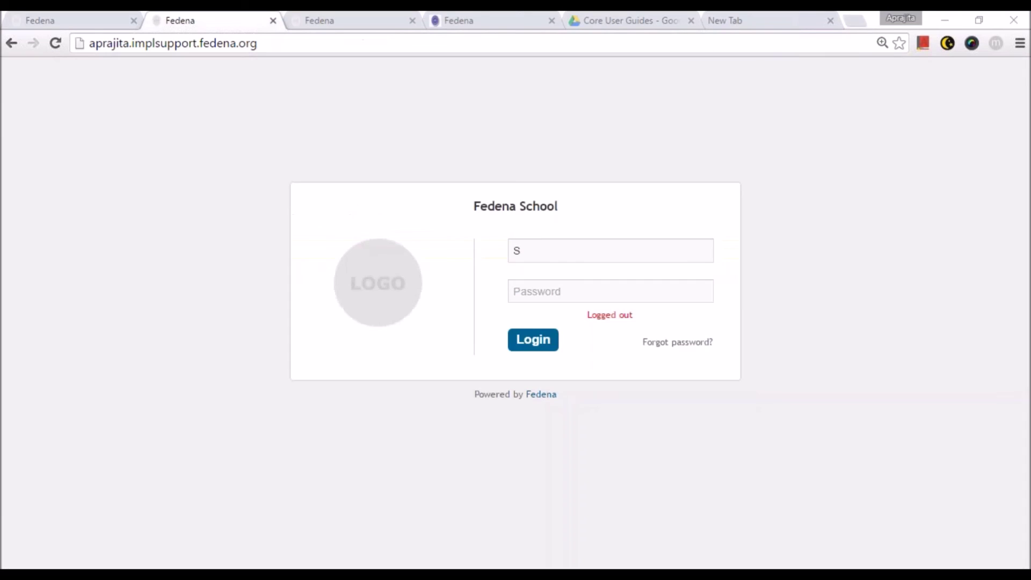
- Sign in to Fedena with the student's username and password
left_click(534, 244)
type("106")
key("Tab")
type("S106123")
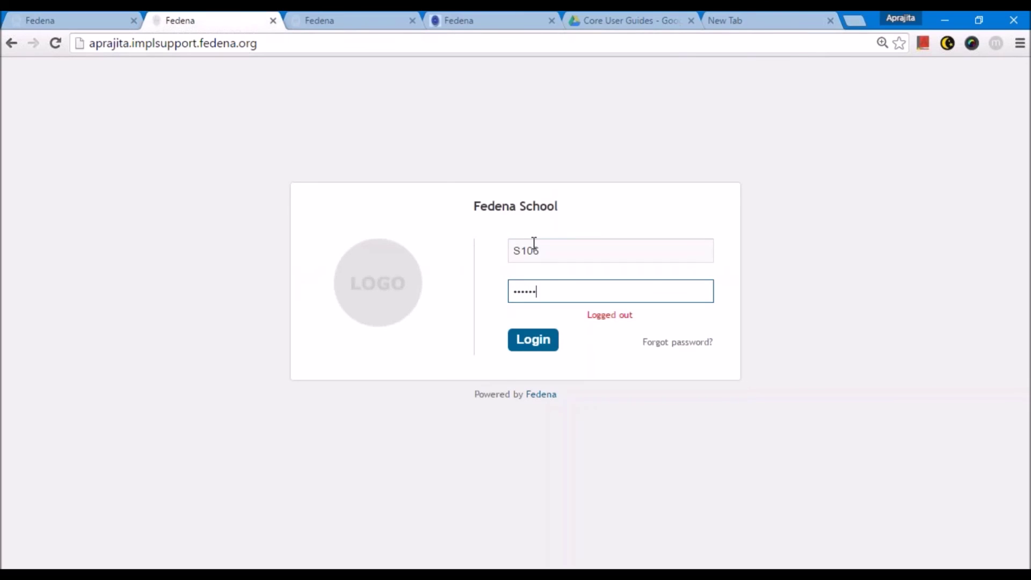
key("Return")
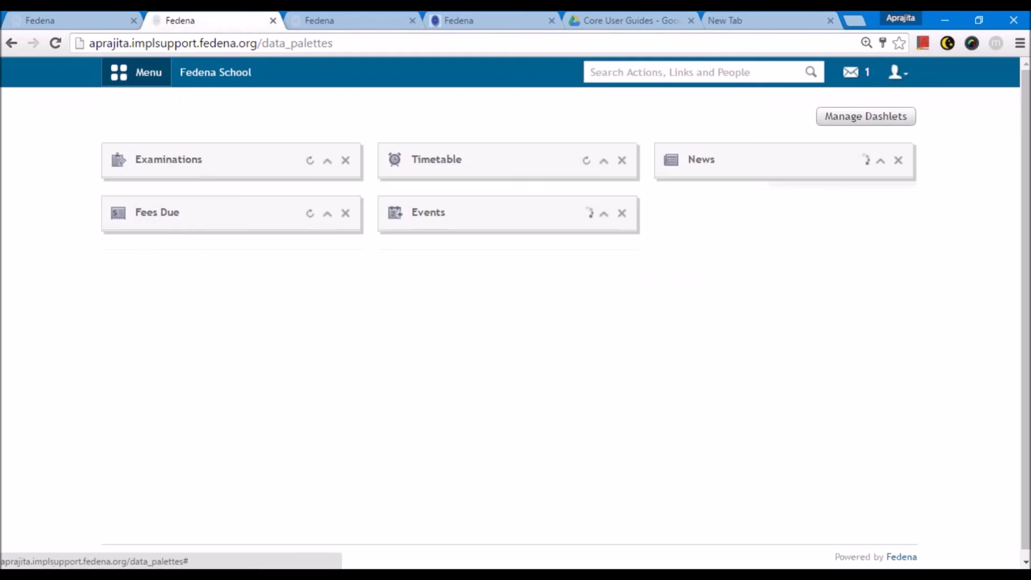
- Open the student's ICSE transcript from Menu > Academics
left_click(144, 72)
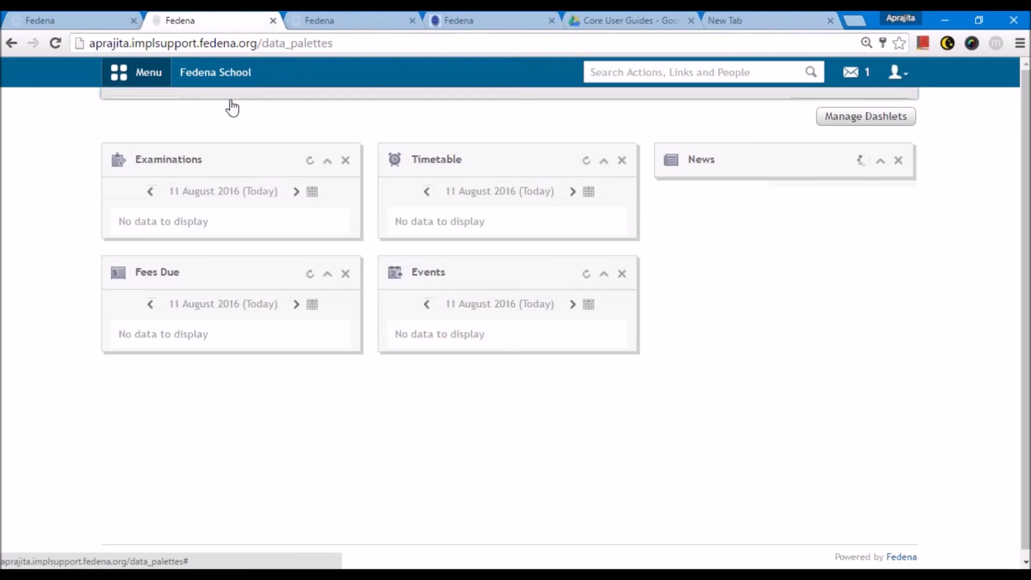
left_click(228, 110)
left_click(194, 167)
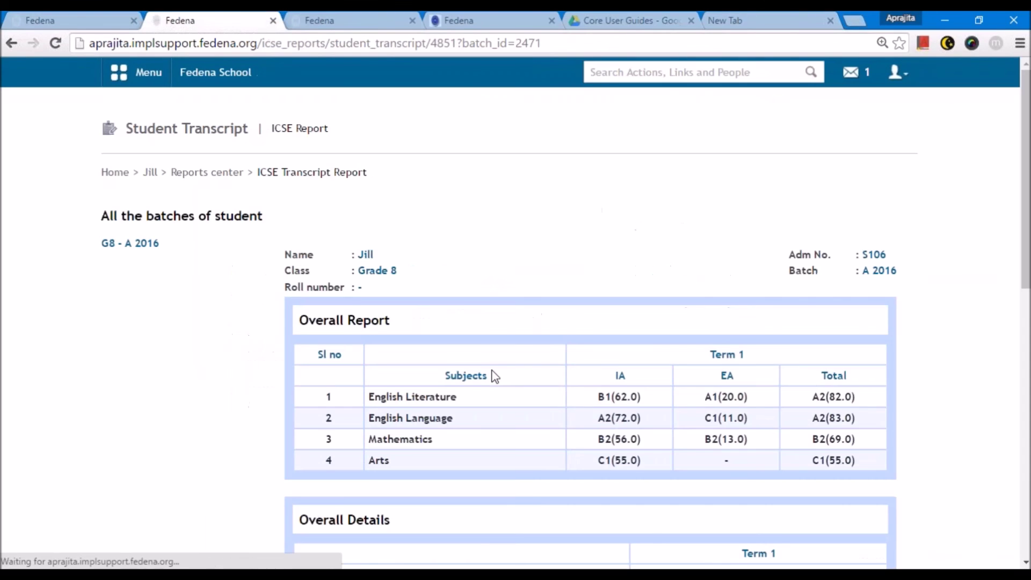
scroll(495, 375, "down", 2)
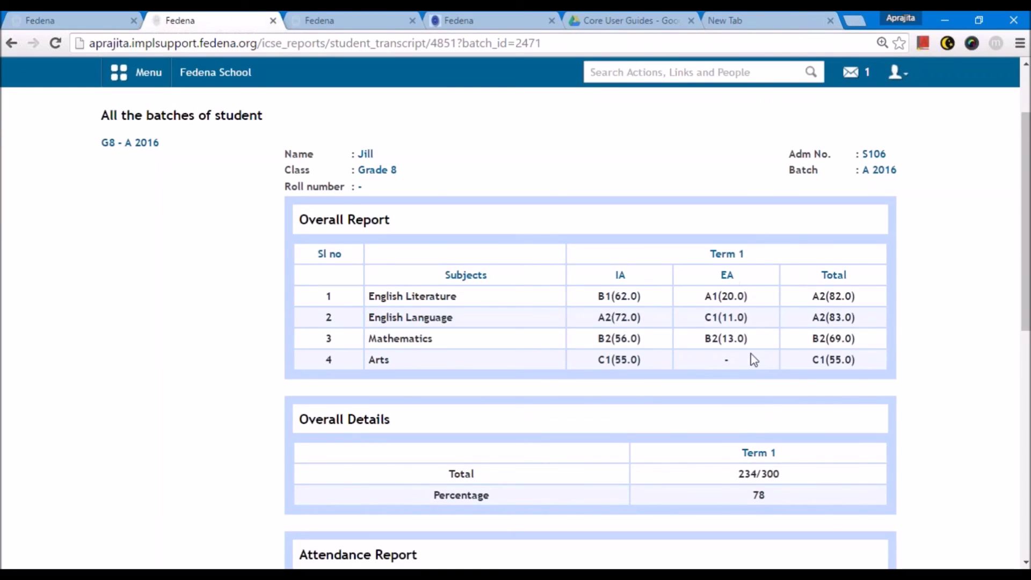
- Review the transcript's Term 1 subject grades, totals and attendance
left_click_drag(370, 365, 387, 357)
scroll(725, 367, "down", 3)
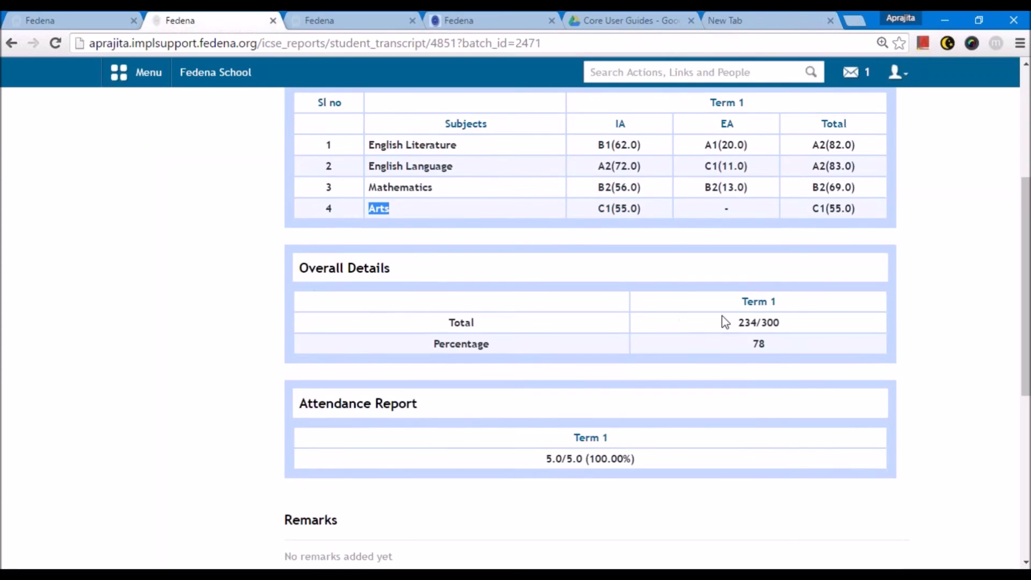
scroll(766, 322, "down", 5)
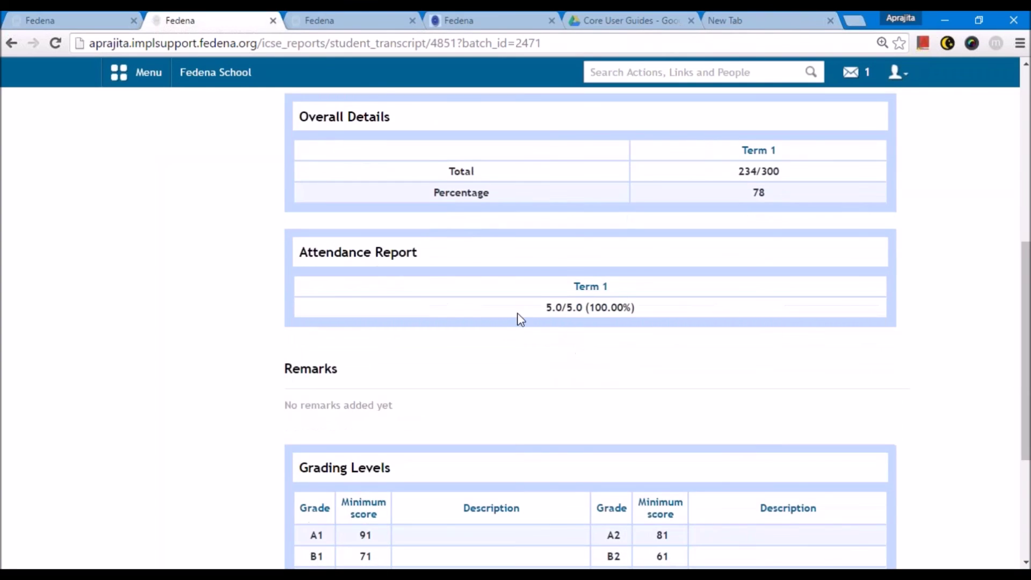
scroll(648, 330, "down", 2)
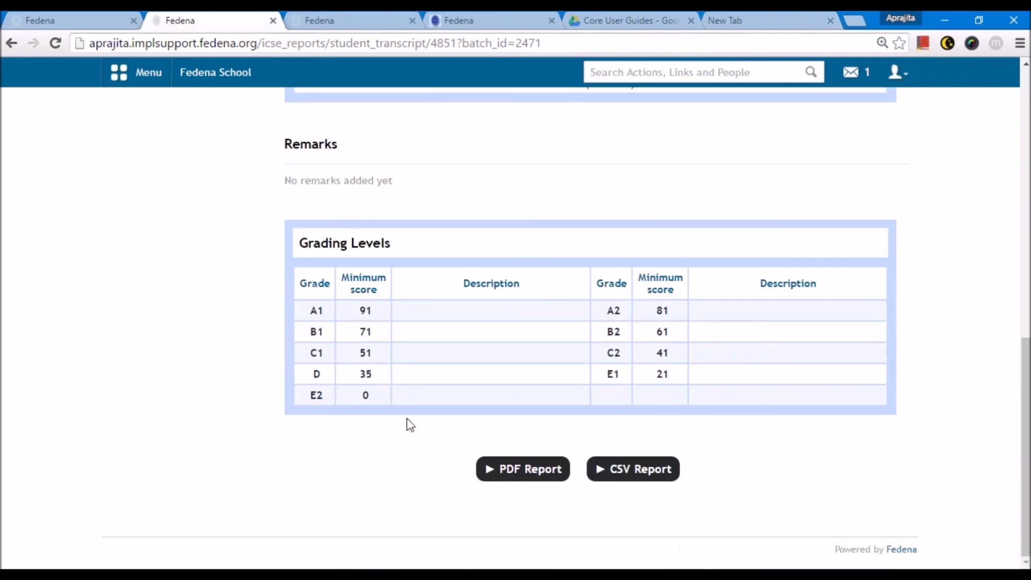
scroll(442, 443, "up", 5)
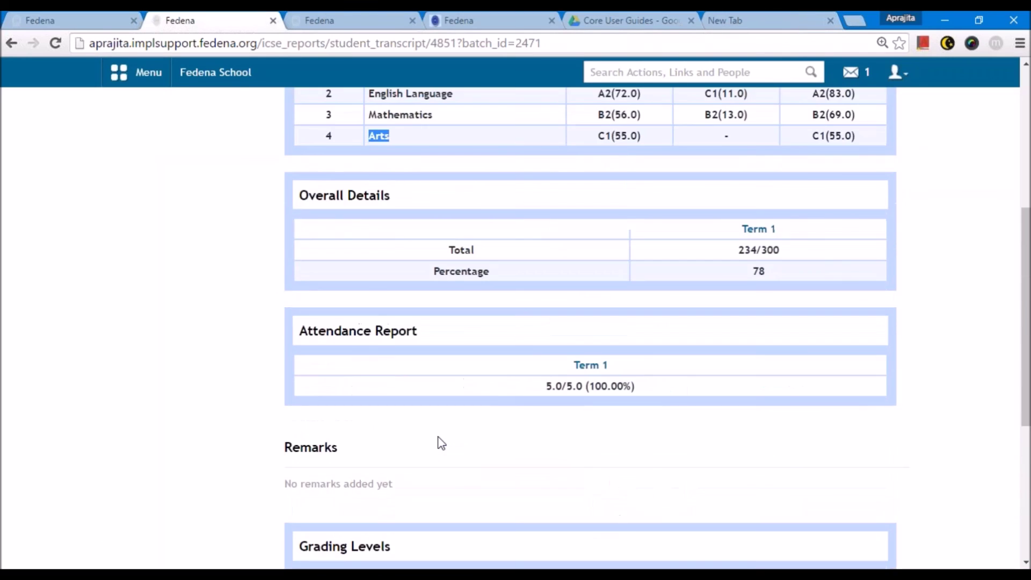
scroll(441, 443, "up", 5)
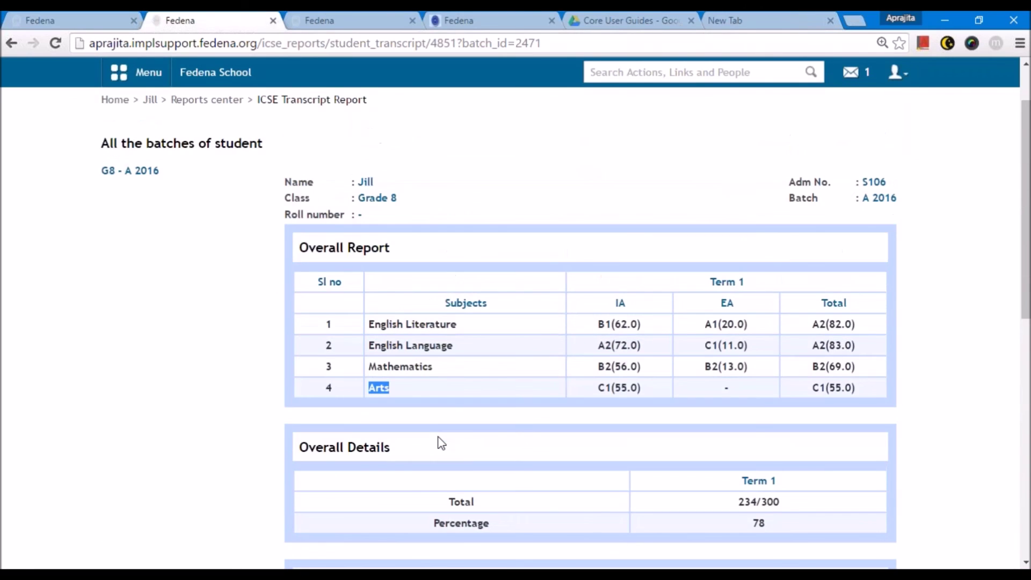
scroll(438, 437, "down", 10)
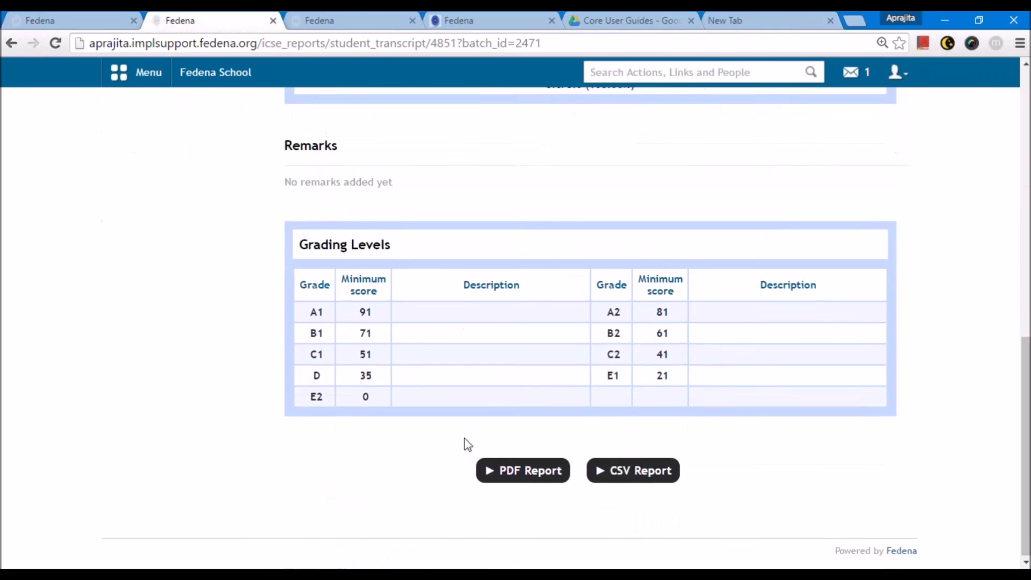
- Download the transcript as a PDF and re-check the 234/300 total and 78%
left_click(523, 470)
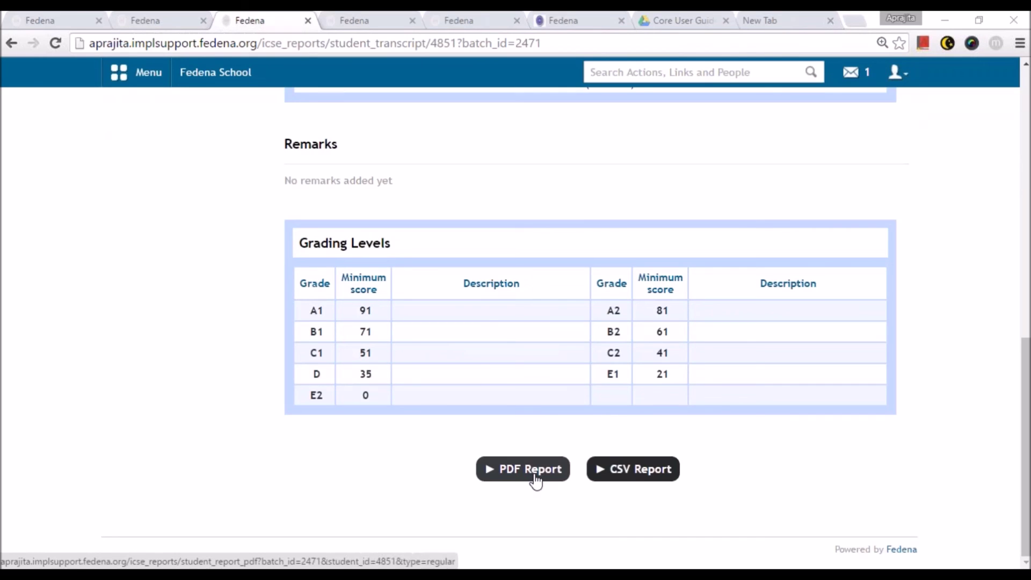
scroll(535, 482, "up", 5)
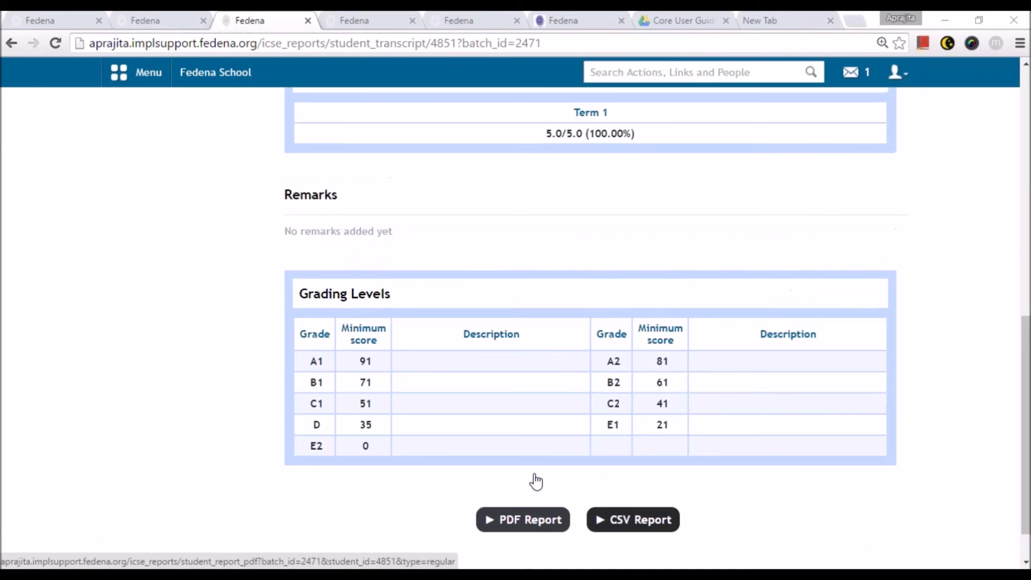
scroll(535, 481, "up", 6)
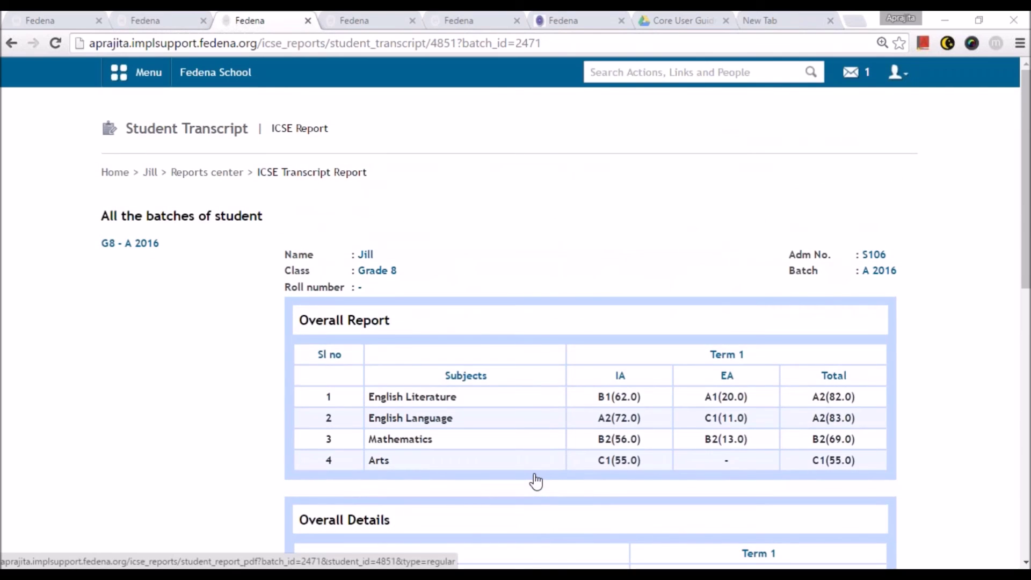
scroll(535, 482, "down", 8)
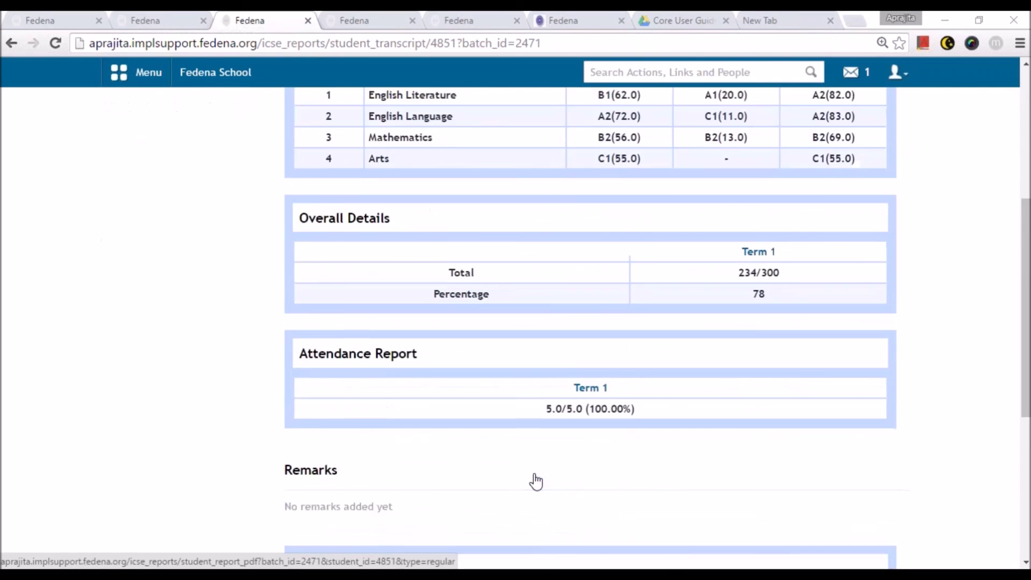
scroll(536, 480, "up", 9)
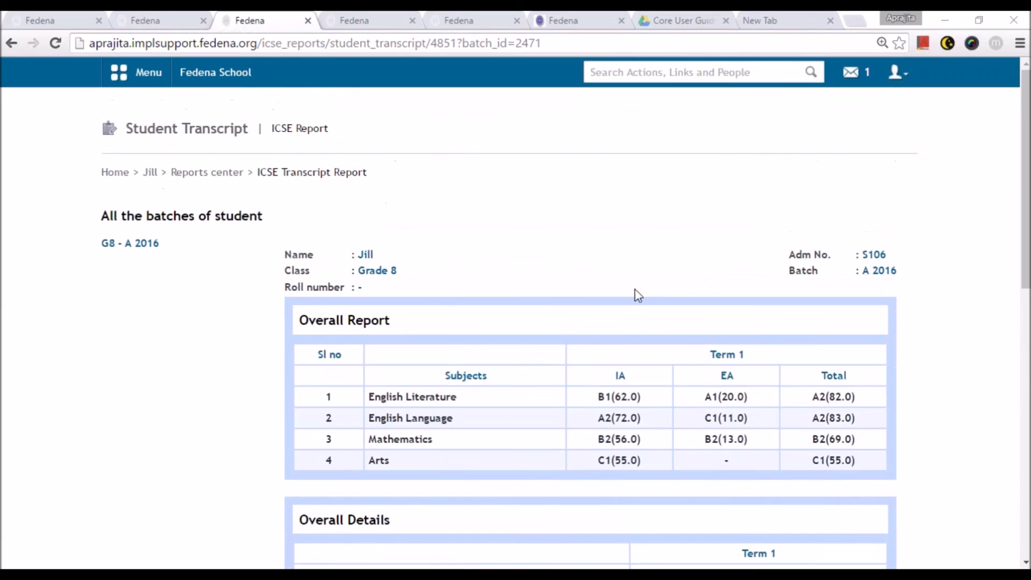
scroll(585, 376, "down", 2)
scroll(534, 437, "down", 6)
scroll(330, 314, "up", 3)
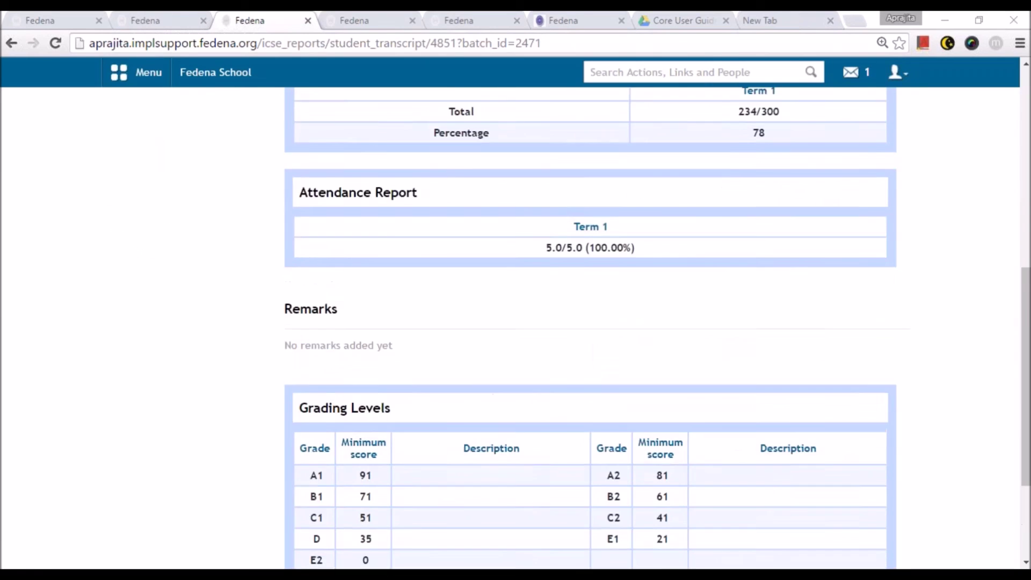
scroll(463, 290, "up", 7)
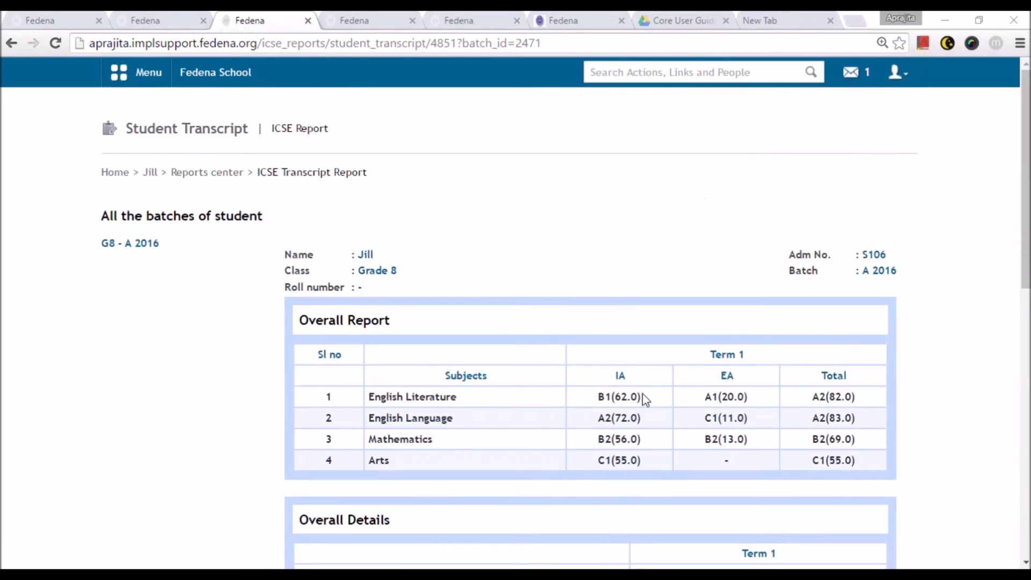
- Log out of the student account and sign in as admin
left_click(896, 72)
left_click(823, 138)
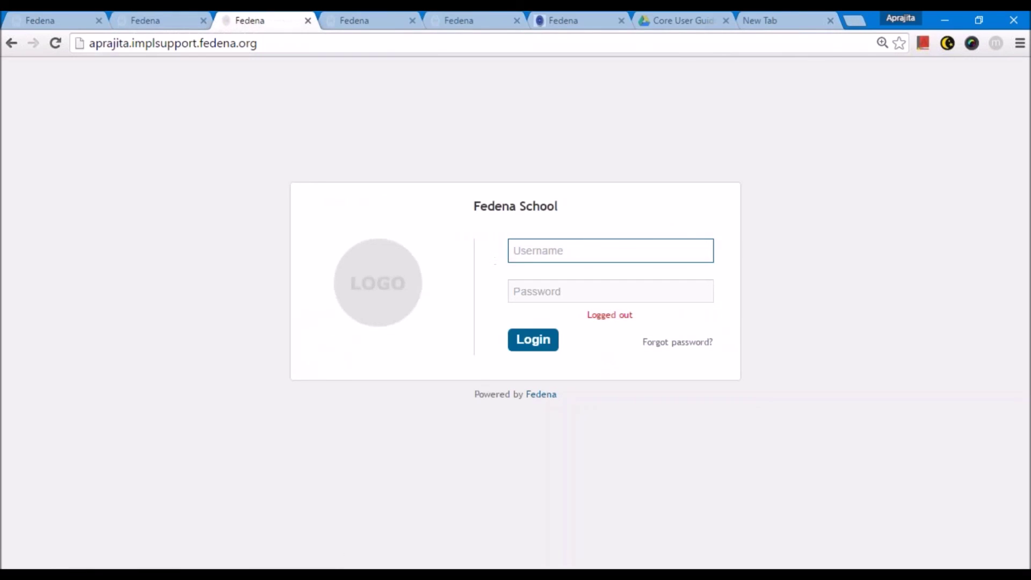
type("admin")
key("Tab")
type("adm")
key("Return")
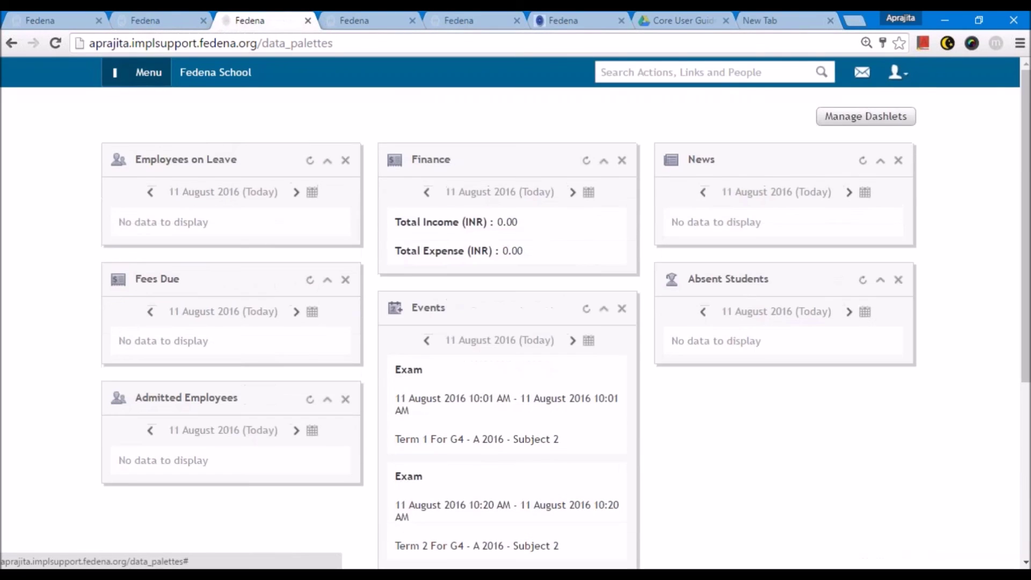
- Go to Exam Management and select the Grade 8 class
left_click(136, 72)
left_click(225, 112)
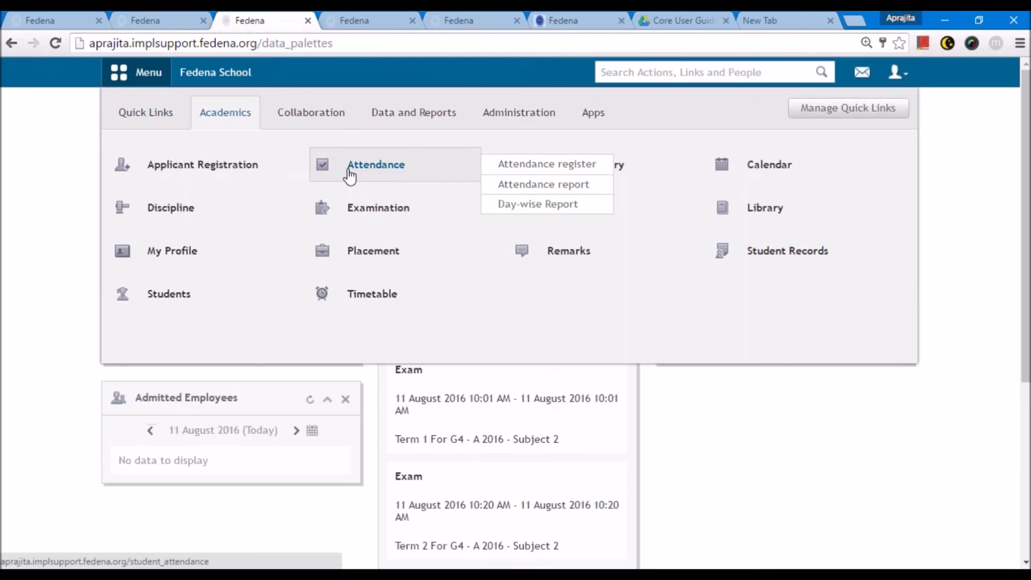
mouse_move(398, 212)
left_click(510, 248)
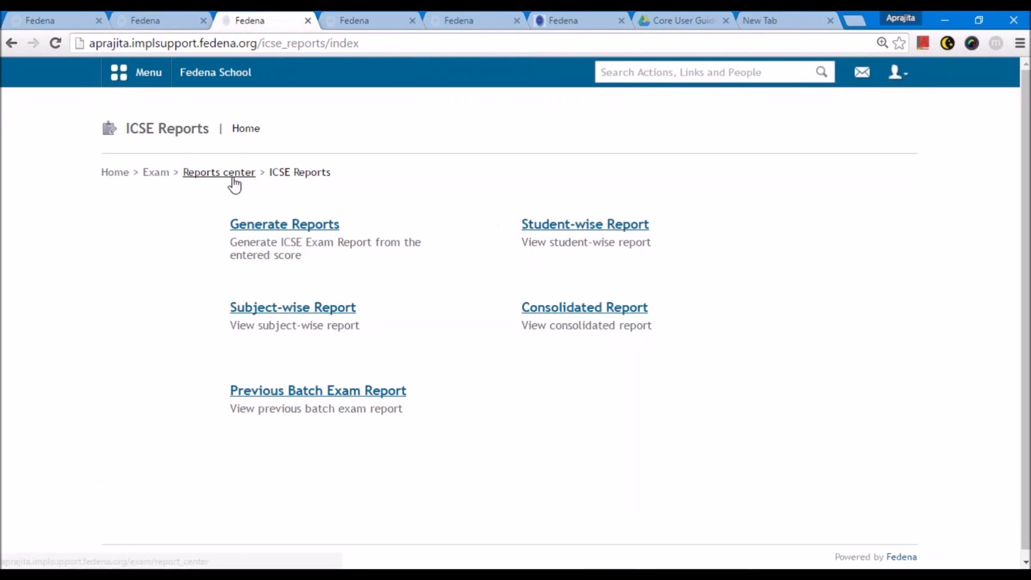
left_click(230, 173)
left_click(160, 173)
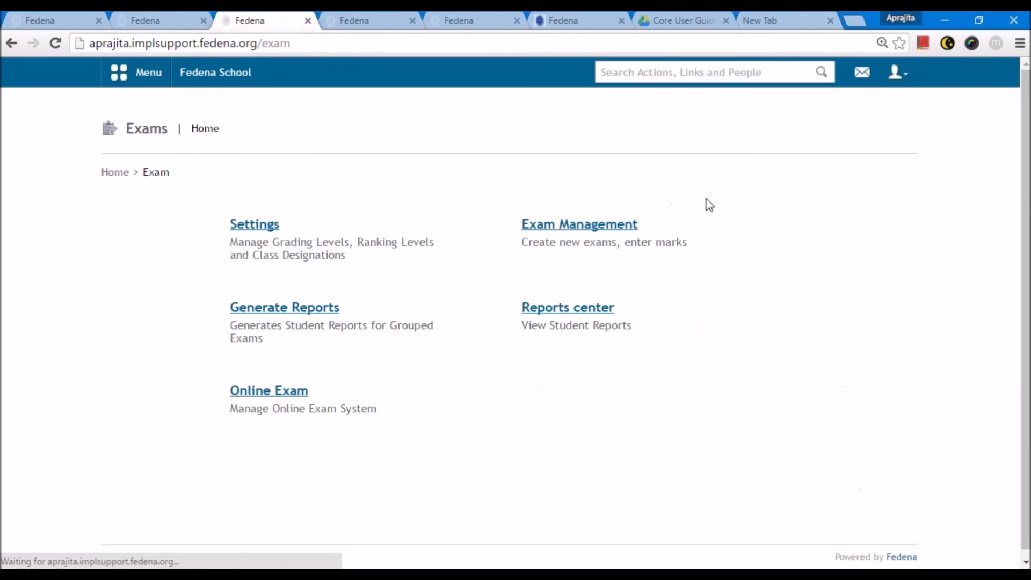
left_click(257, 225)
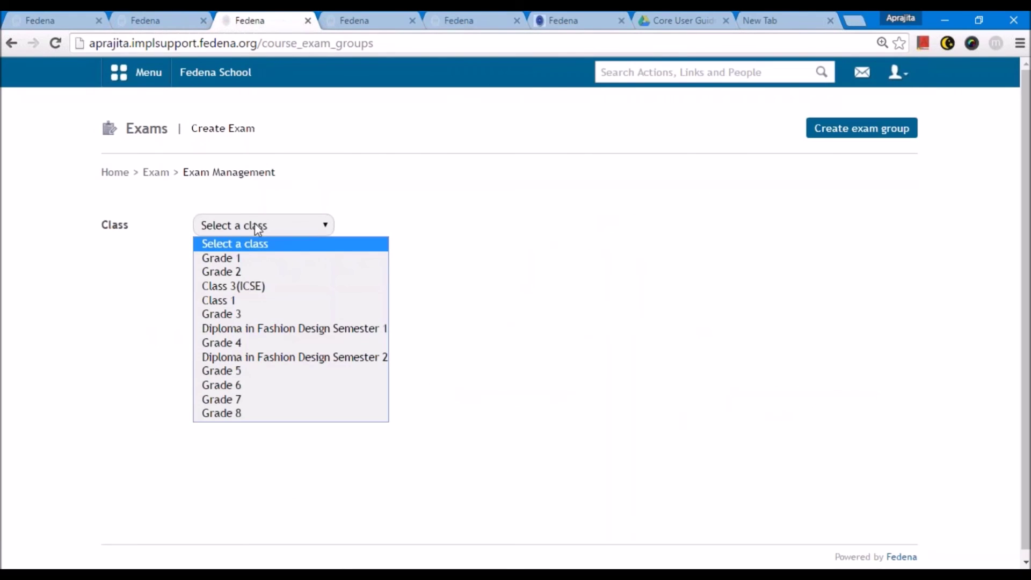
left_click(225, 413)
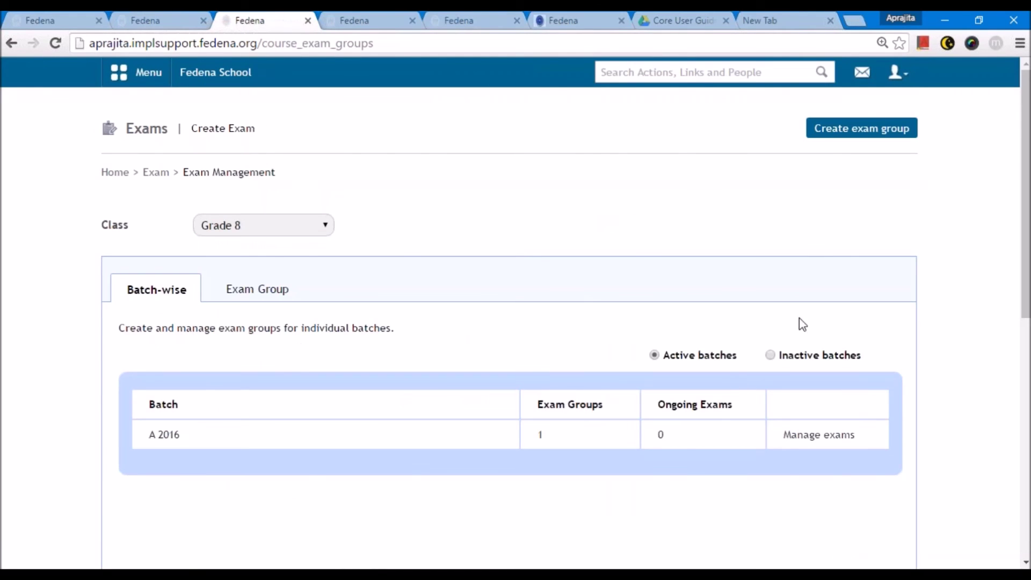
- Create a Term 2 exam group with category Term 2 for batch G8 - A 2016, and open its exams
left_click(852, 129)
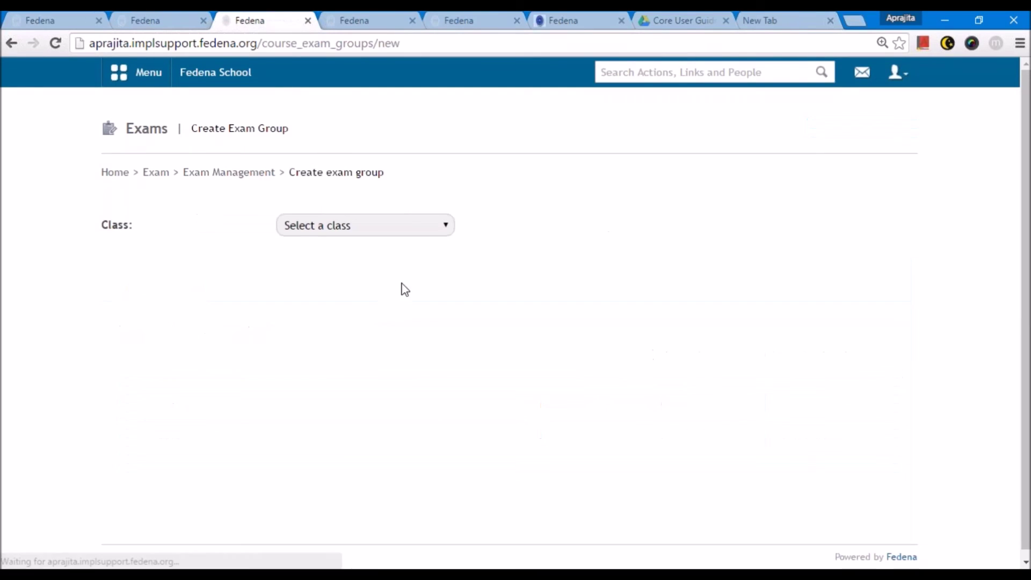
left_click(314, 229)
left_click(344, 415)
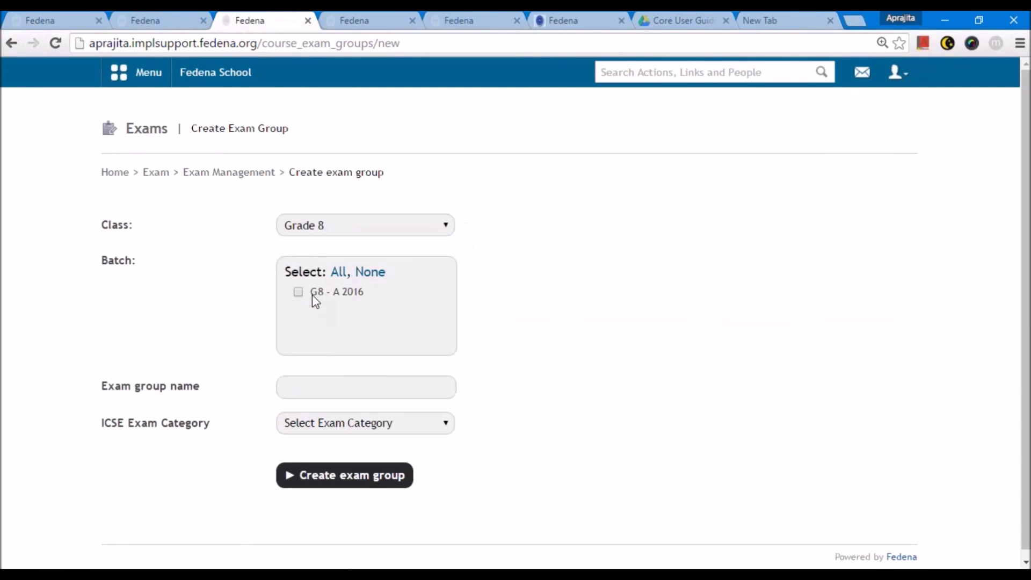
left_click(298, 293)
left_click(332, 384)
type("Term 2")
left_click(506, 433)
left_click(363, 424)
left_click(322, 469)
left_click(349, 477)
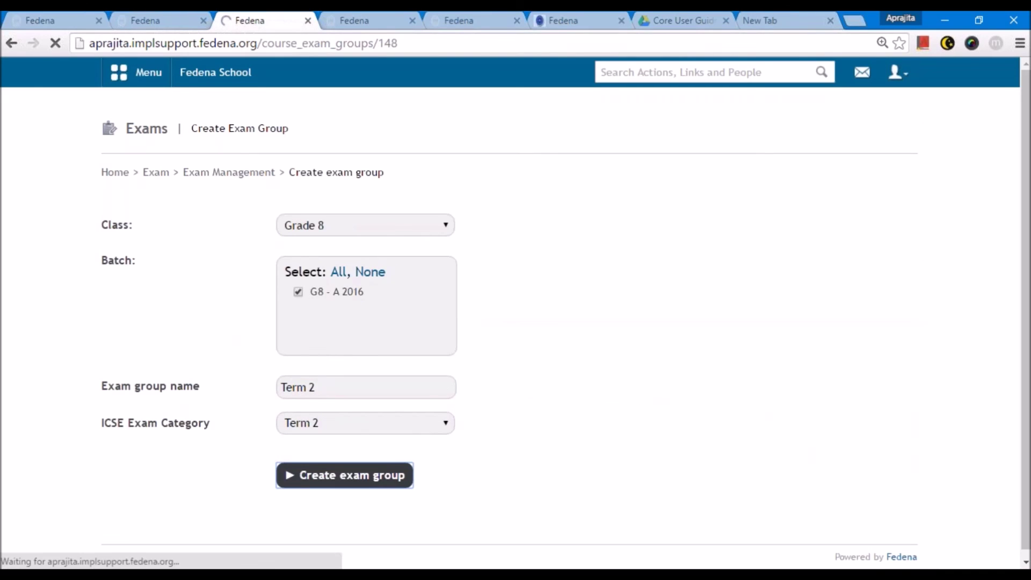
left_click(757, 433)
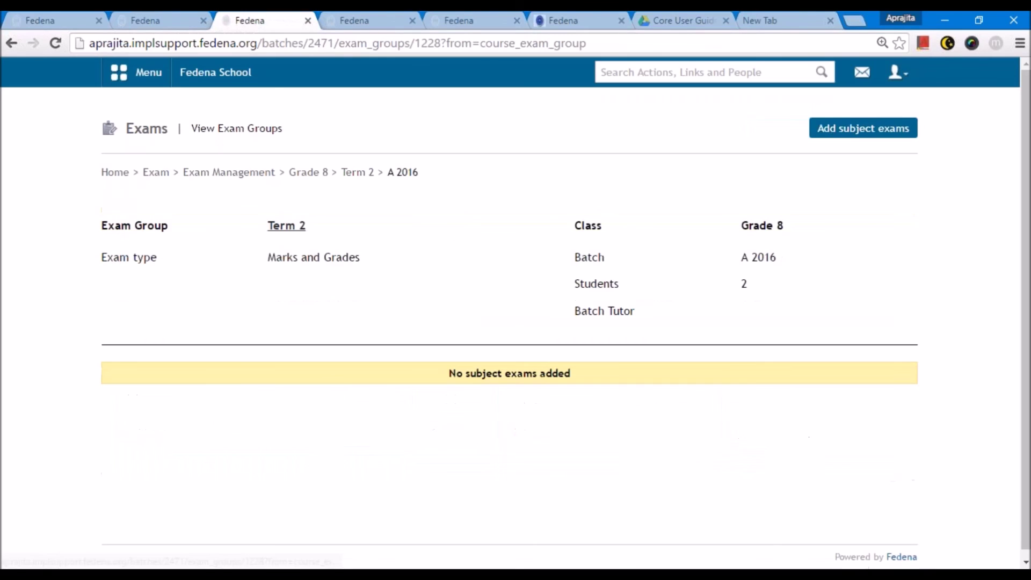
- Set the Term 2 exam's maximum marks to 100 and minimum marks to 0 for every subject
left_click(847, 133)
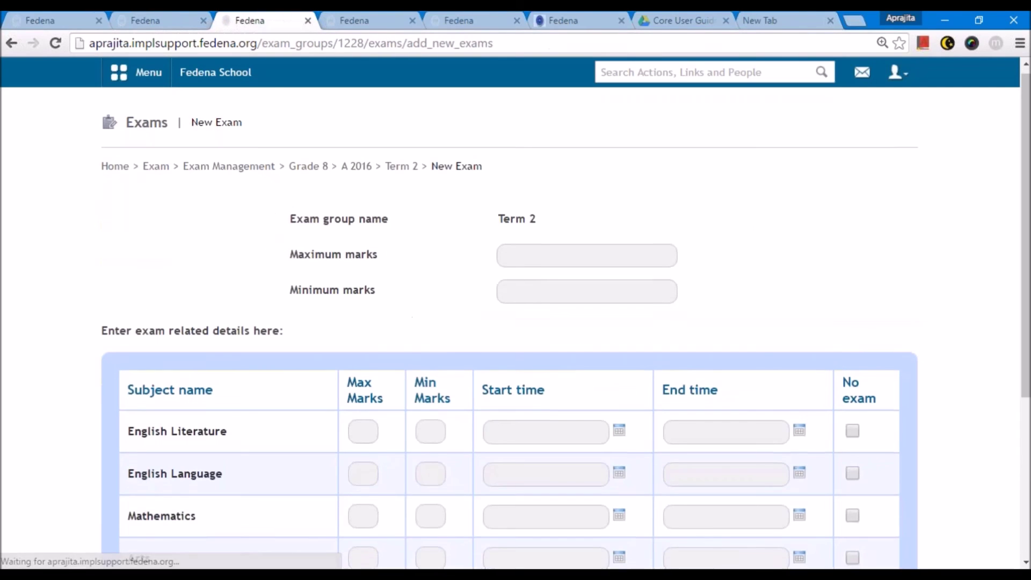
scroll(537, 242, "down", 1)
left_click(547, 210)
type("100")
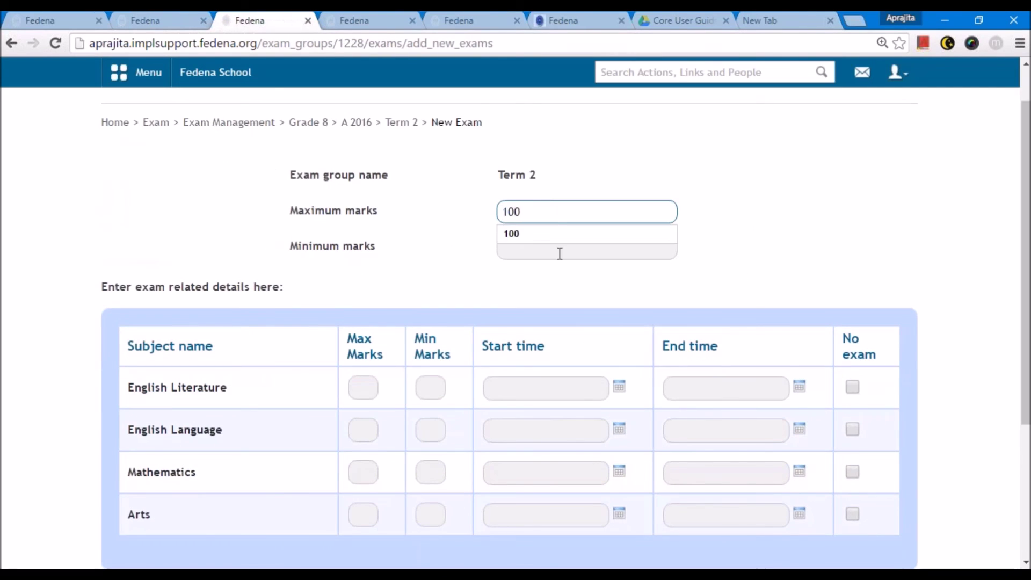
left_click(560, 254)
type("0")
key("Tab")
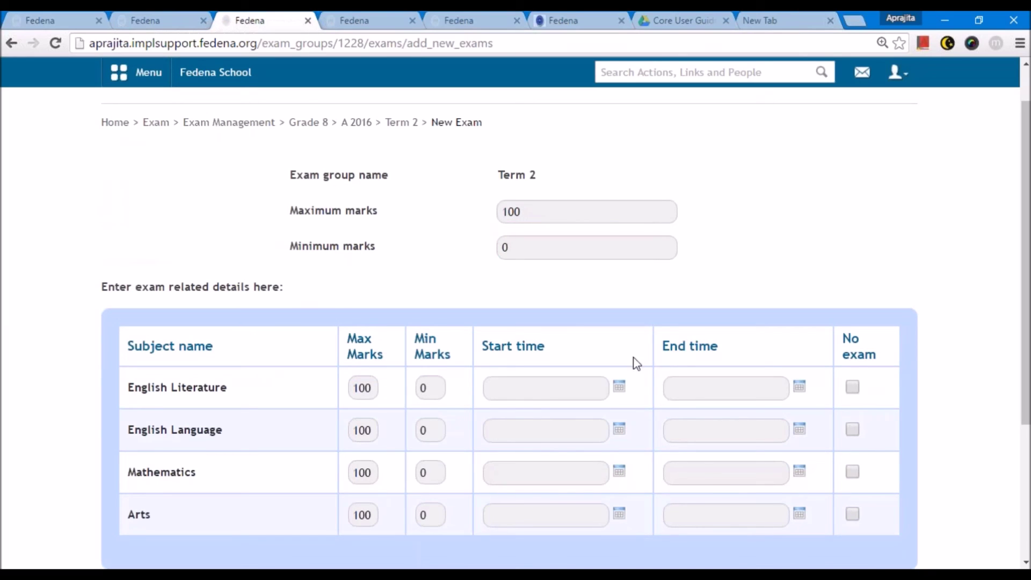
- Schedule English Literature on 11 August and English Language on 12 August 2016
left_click(619, 386)
left_click(586, 267)
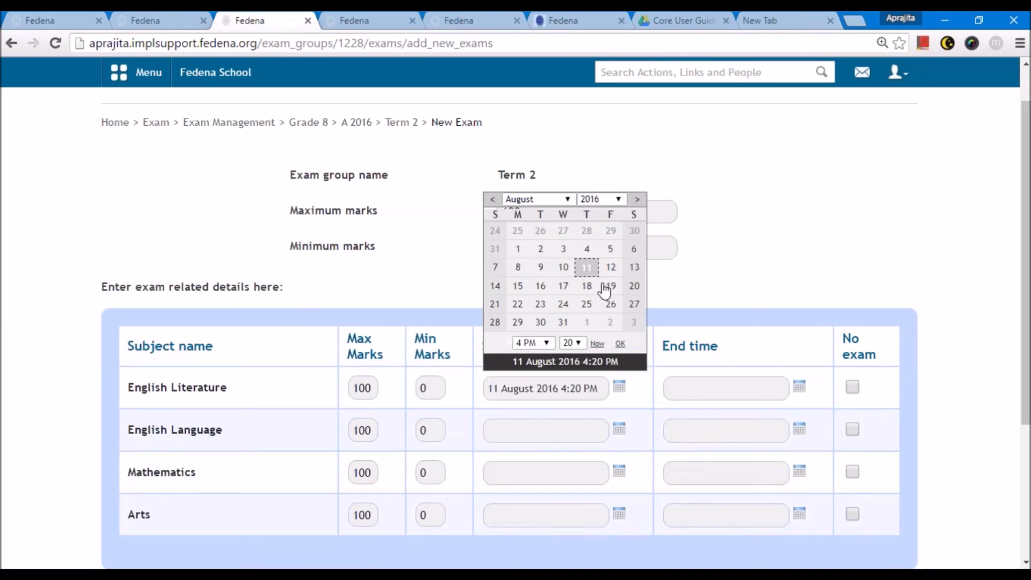
left_click(800, 386)
left_click(766, 267)
scroll(636, 291, "down", 3)
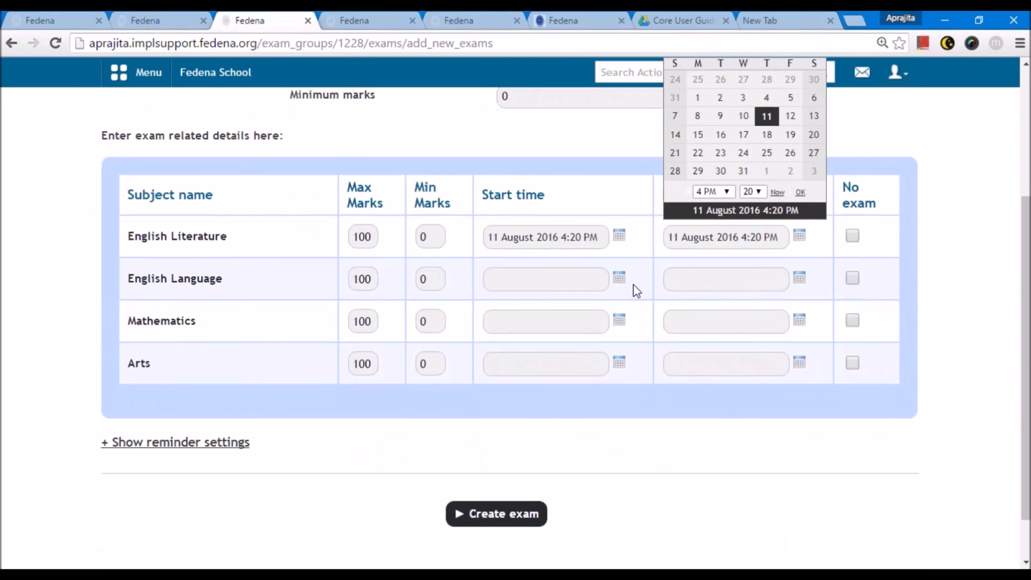
left_click(619, 278)
left_click(612, 361)
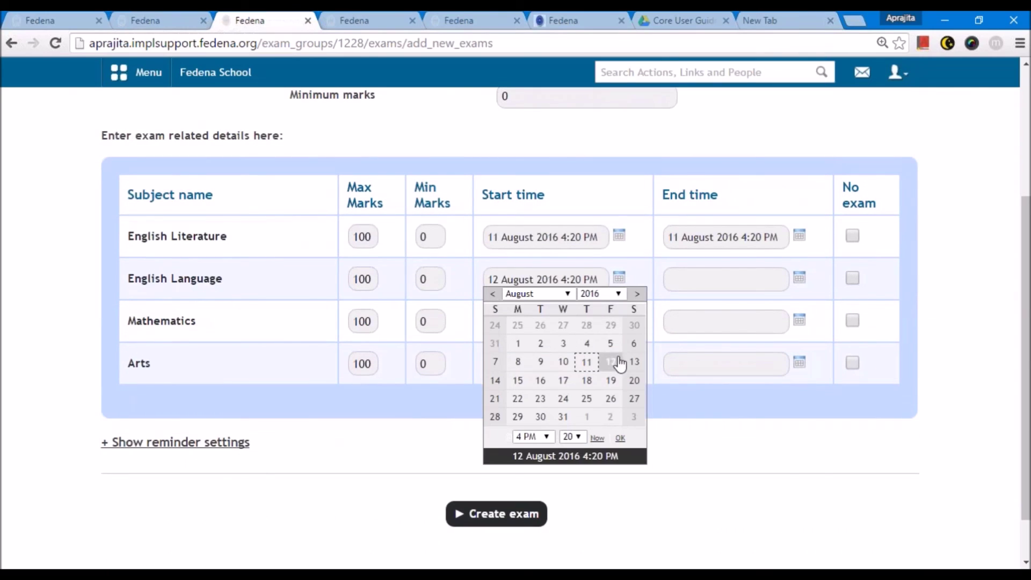
left_click(800, 277)
left_click(791, 358)
- Schedule Mathematics on 15 August and Arts on 16 August, then create the exam
left_click(618, 320)
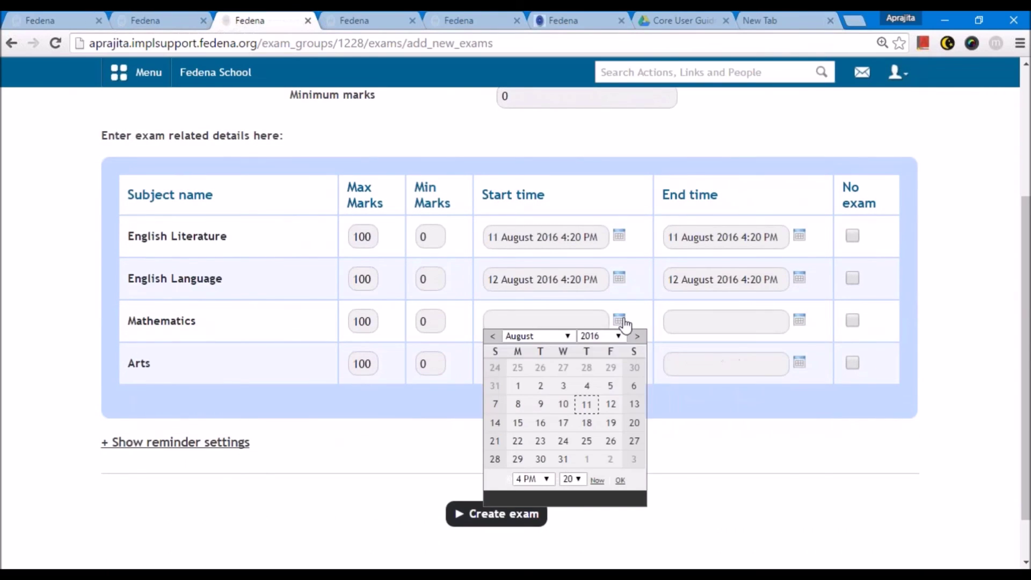
left_click(518, 423)
left_click(799, 320)
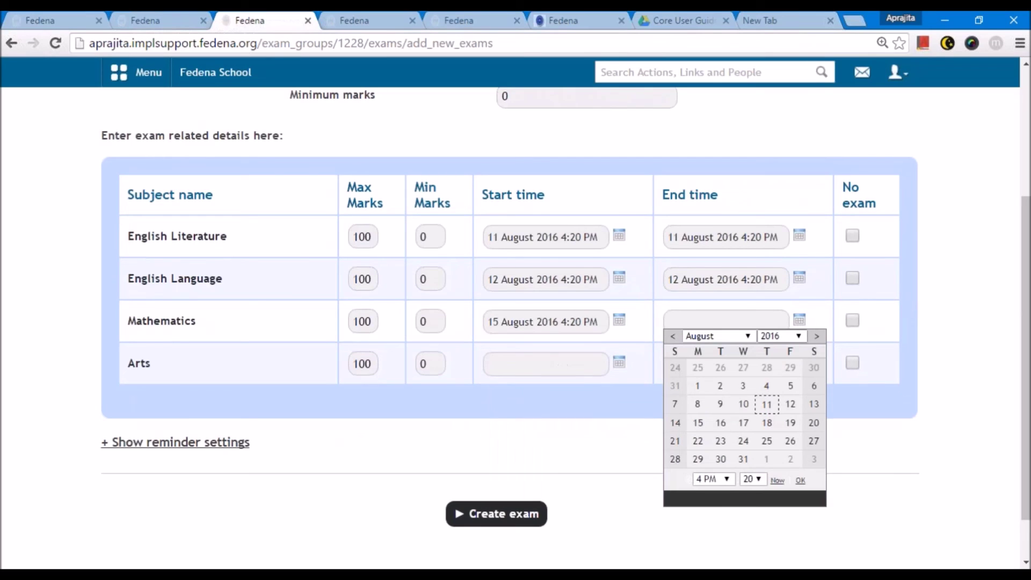
left_click(697, 423)
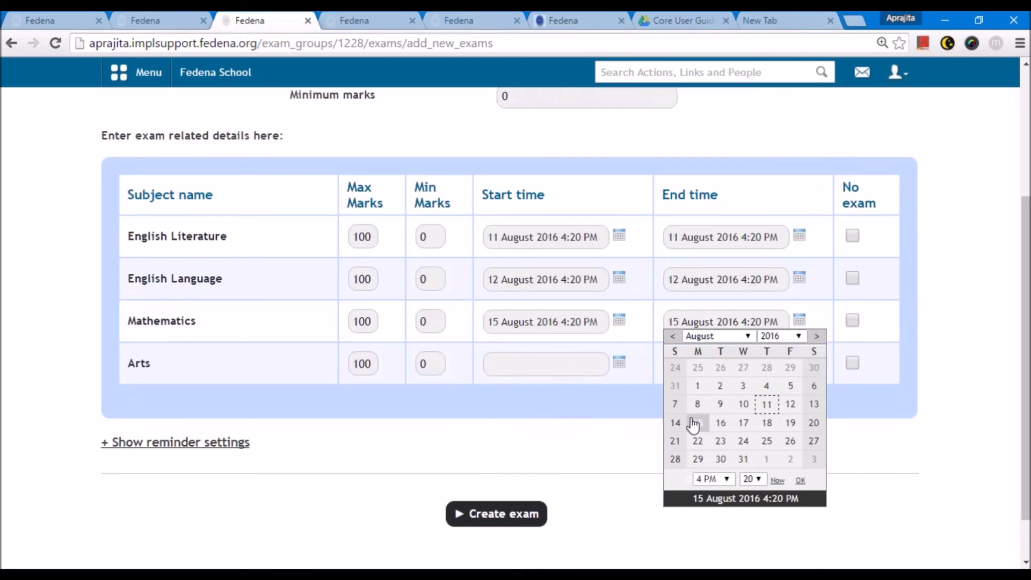
left_click(619, 363)
left_click(541, 465)
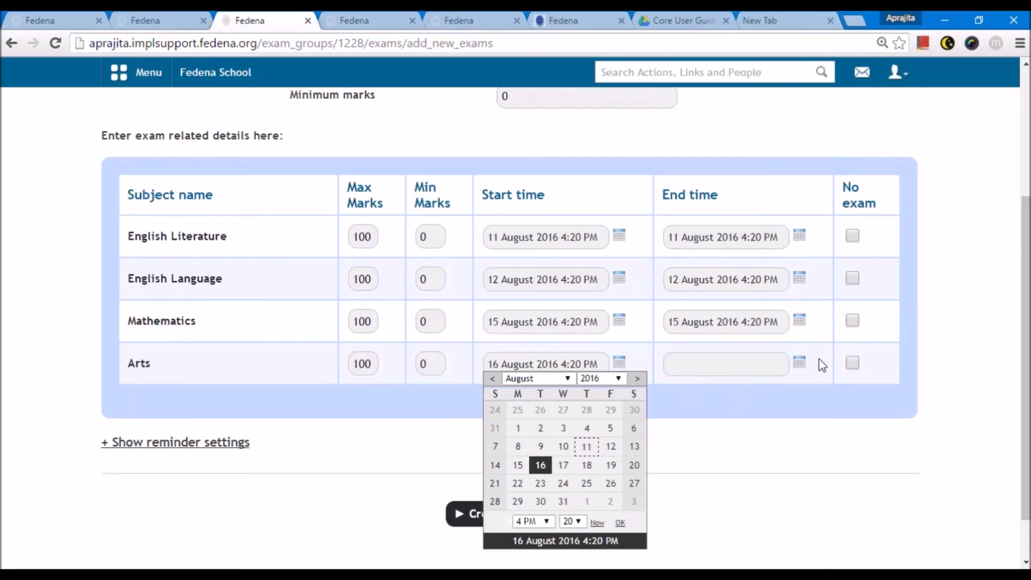
left_click(799, 362)
left_click(721, 465)
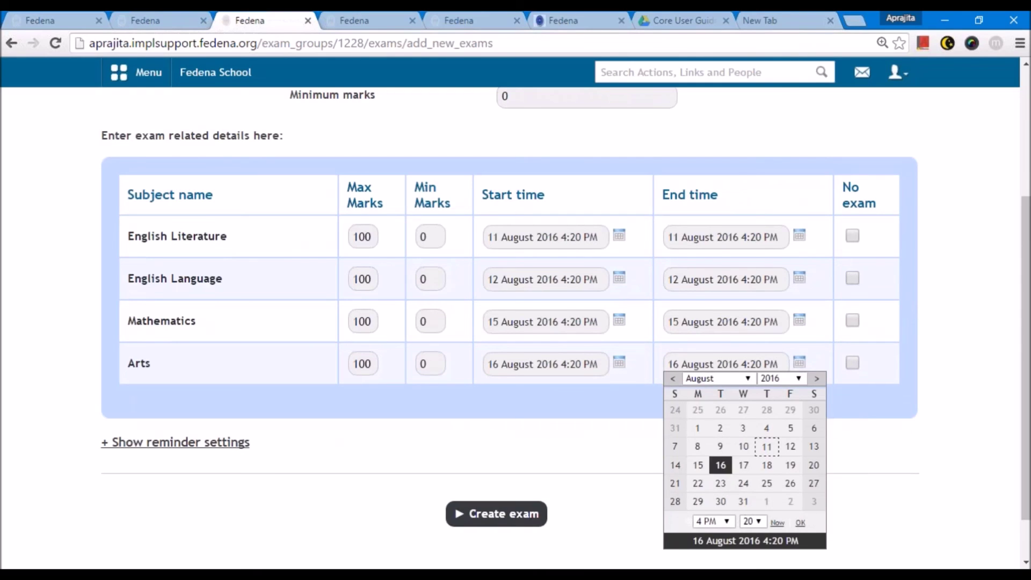
key("Return")
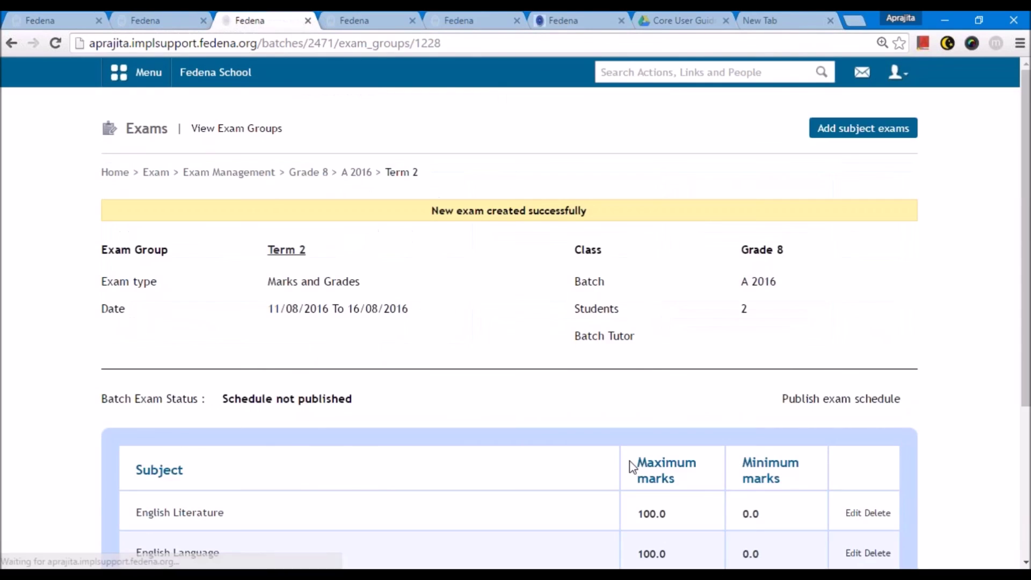
- Open English Literature result entry on the published Term 2 schedule
scroll(634, 461, "down", 4)
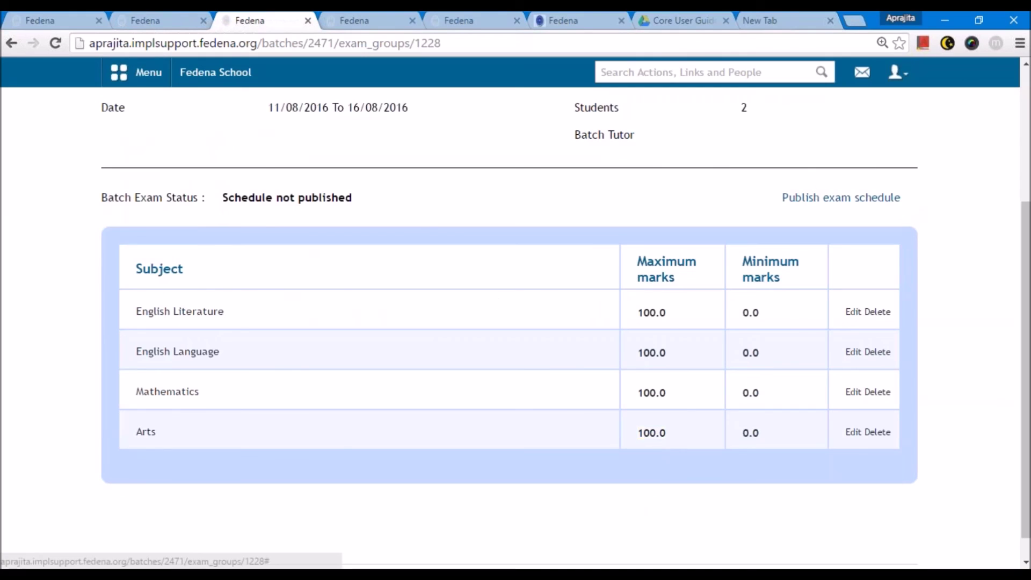
scroll(543, 281, "up", 4)
scroll(540, 281, "down", 2)
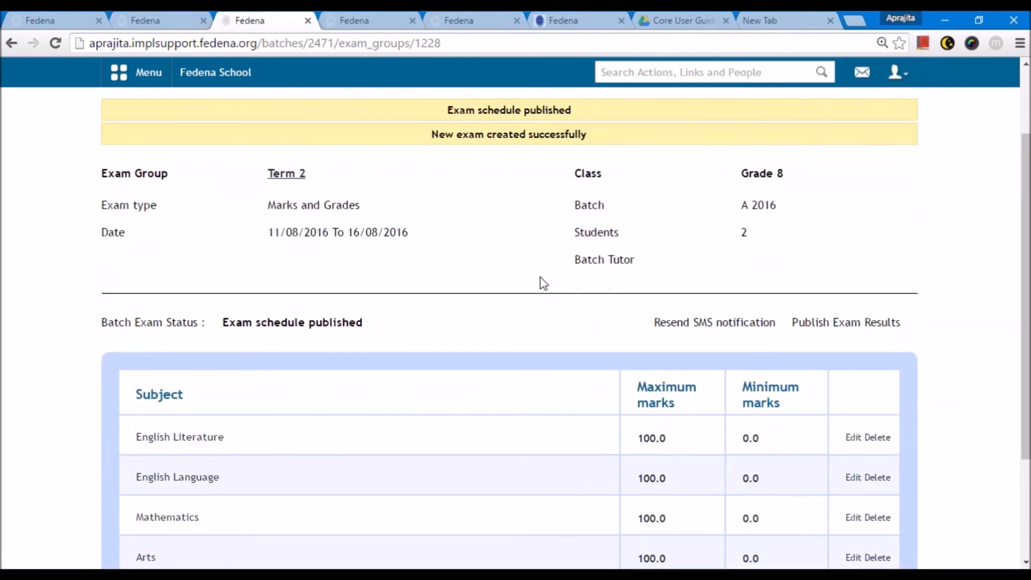
scroll(547, 285, "down", 3)
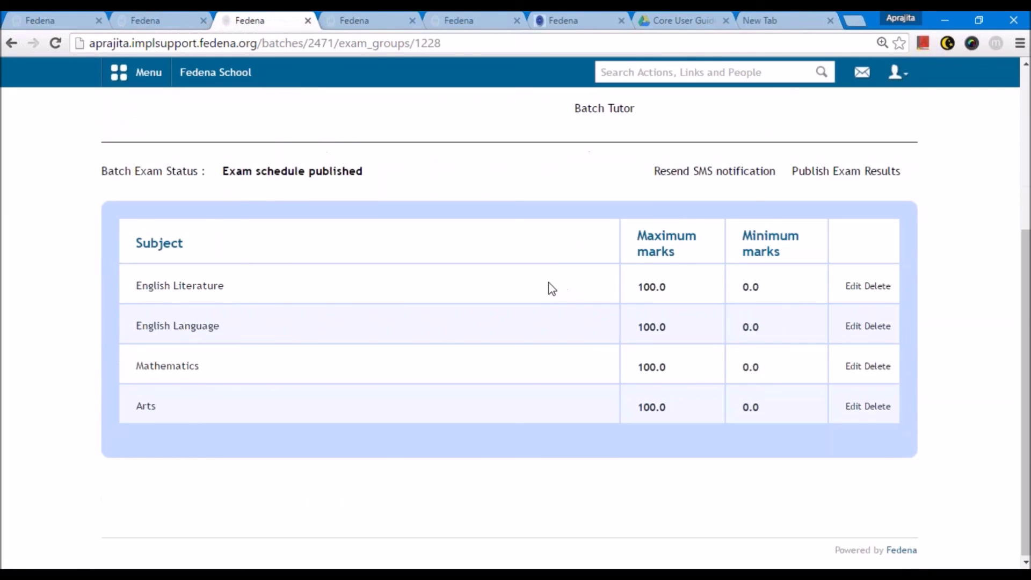
left_click(185, 291)
left_click(521, 275)
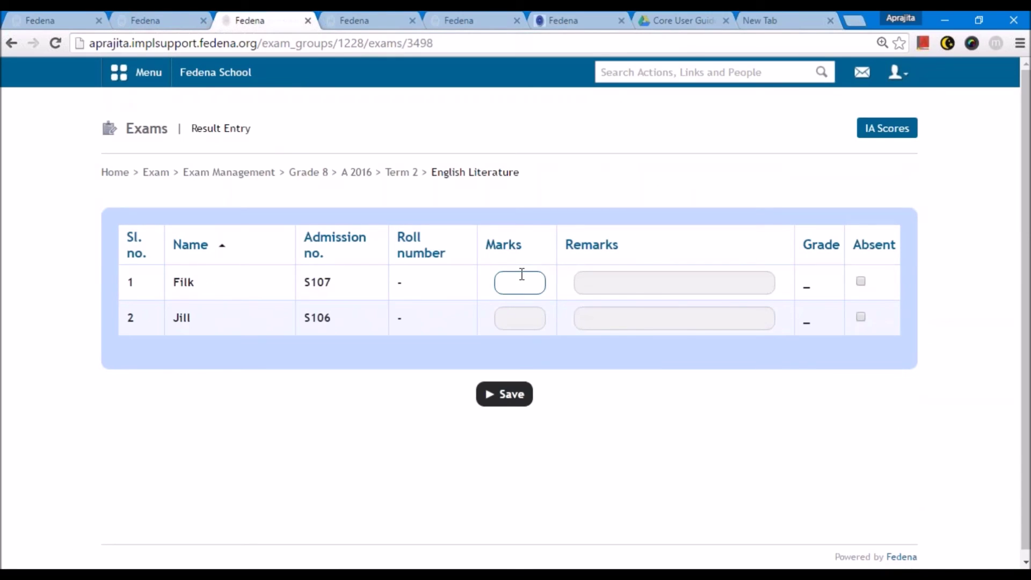
- Save English Literature marks 90 and 67 with remarks 'Can do better' and 'Excellent'
type("90")
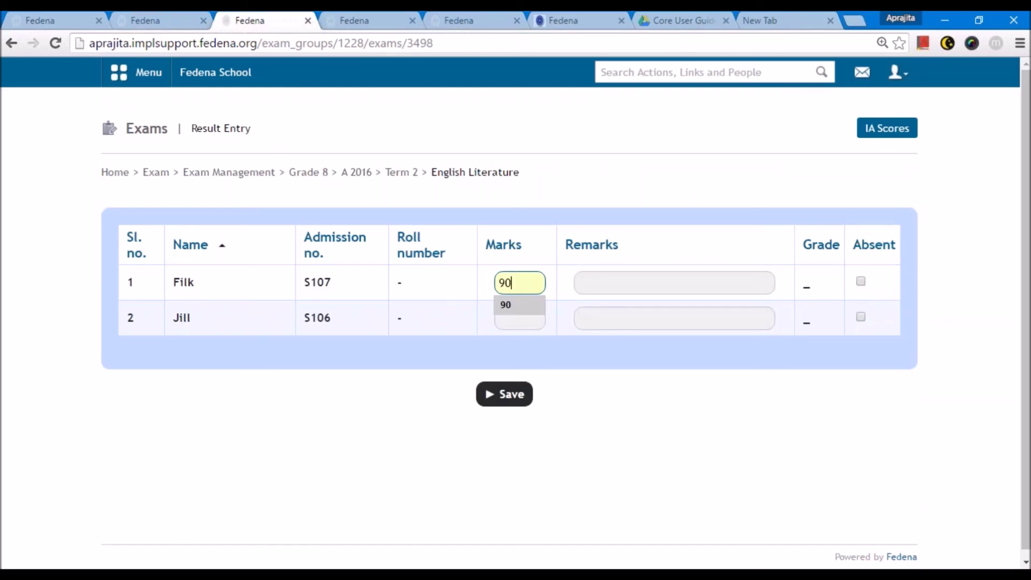
key("Return")
type("67")
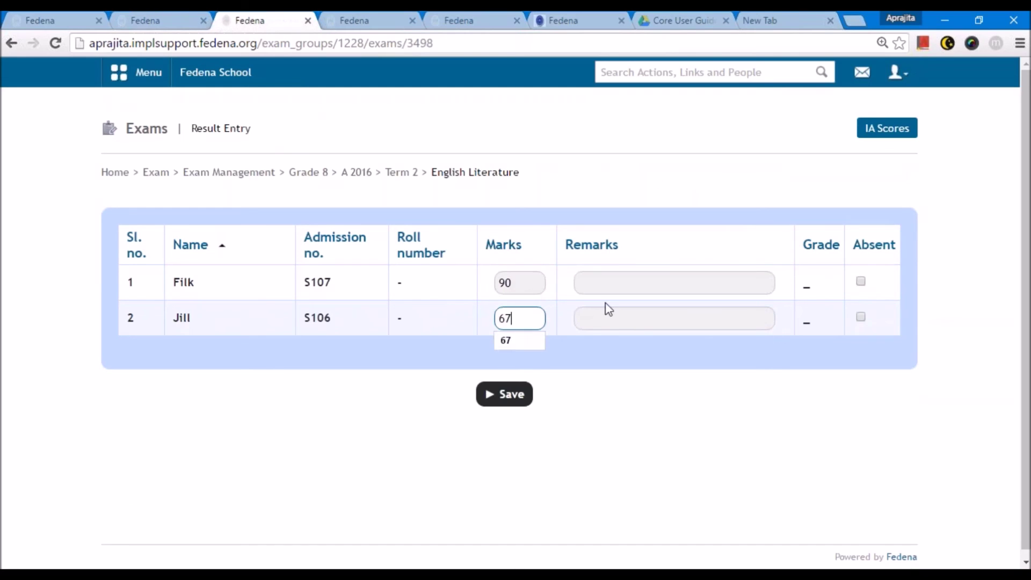
left_click(614, 289)
key("Return")
left_click(598, 355)
left_click(520, 395)
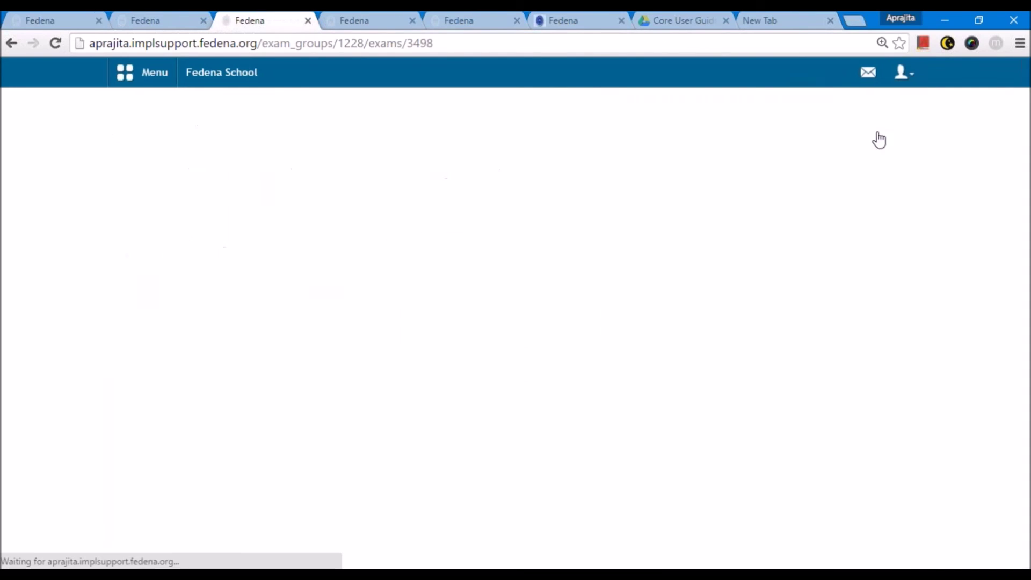
- Give both students a Presentation IA score of 67, then return to Term 2
left_click(878, 136)
left_click(708, 325)
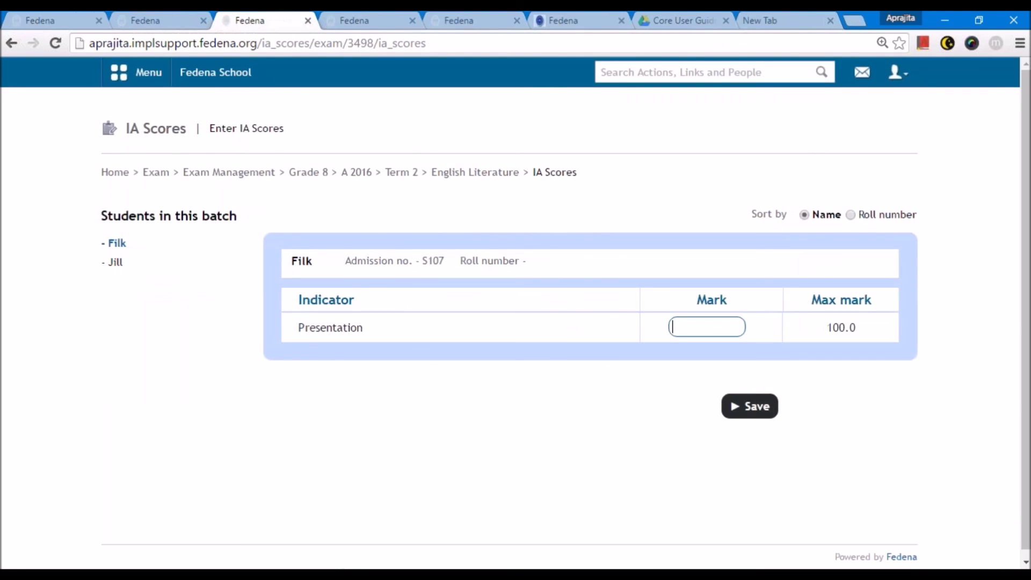
left_click(752, 403)
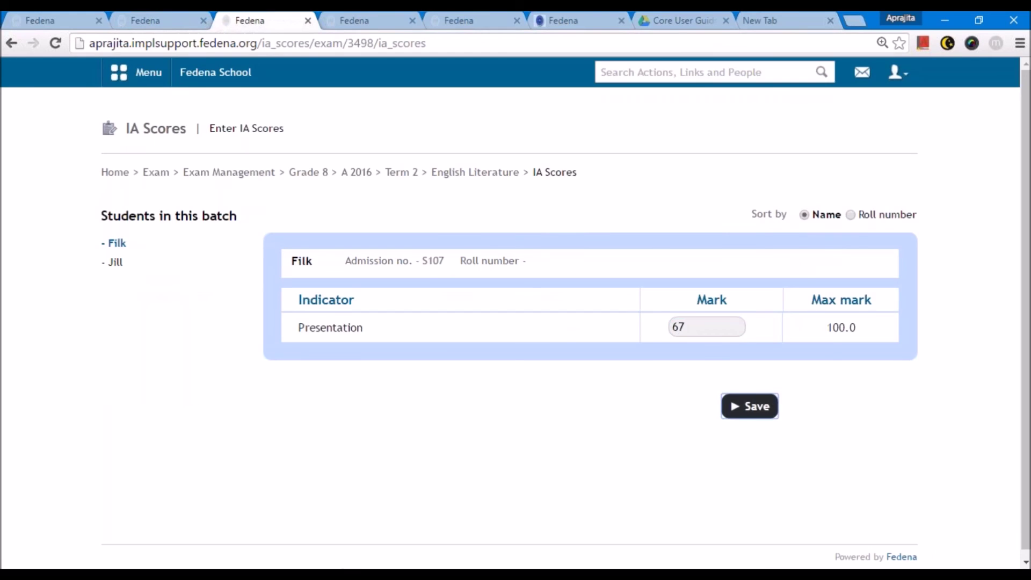
left_click(115, 296)
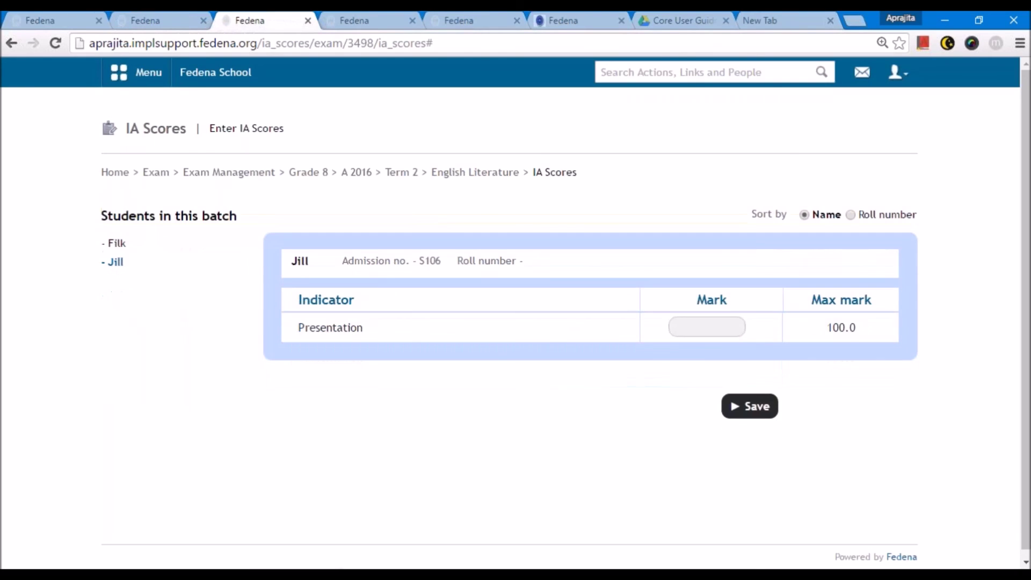
left_click(685, 327)
type("67")
left_click(759, 413)
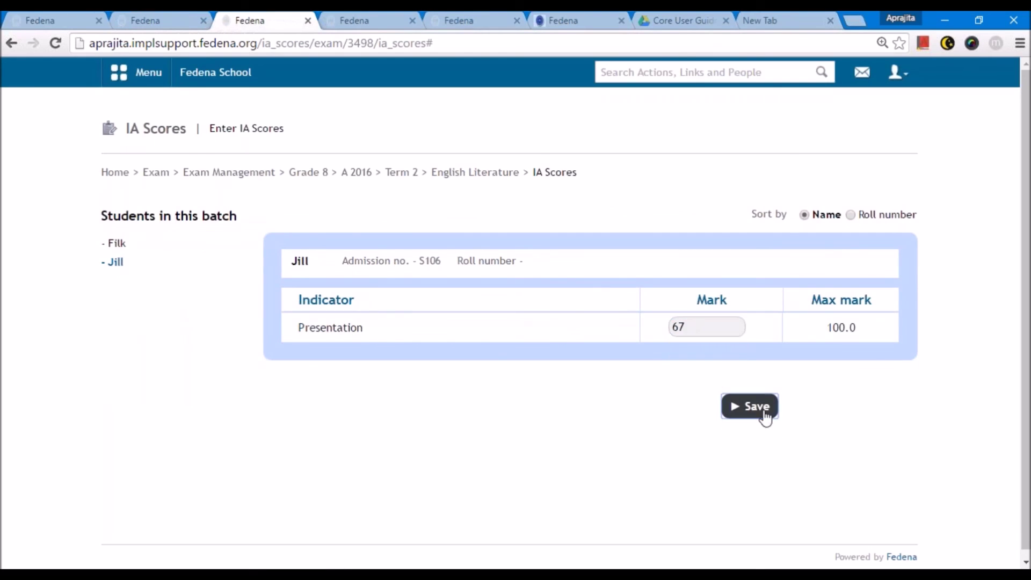
left_click(475, 172)
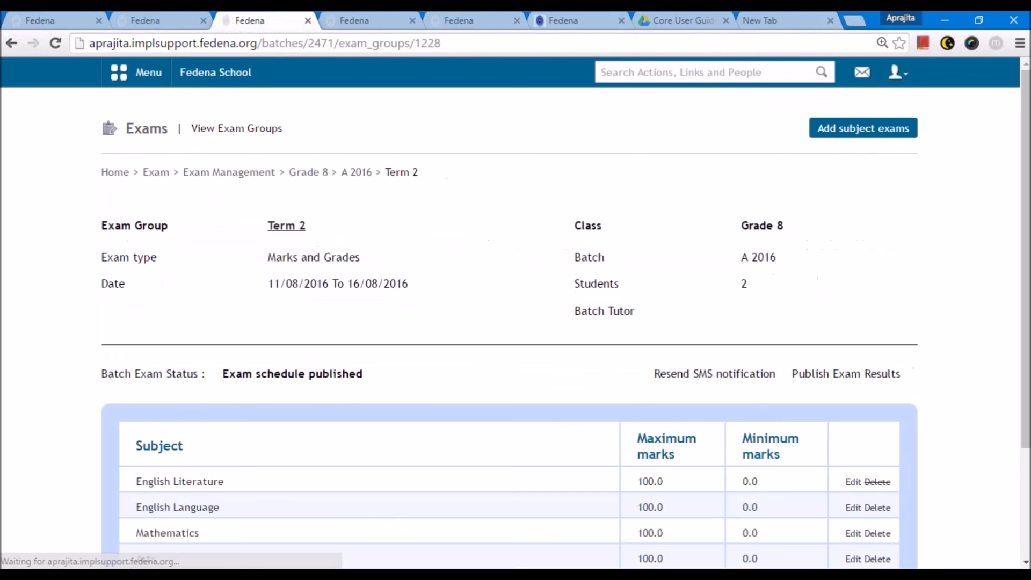
- Enter English Language marks, starting with 90 for the first student
scroll(207, 365, "down", 3)
left_click(207, 362)
left_click(518, 293)
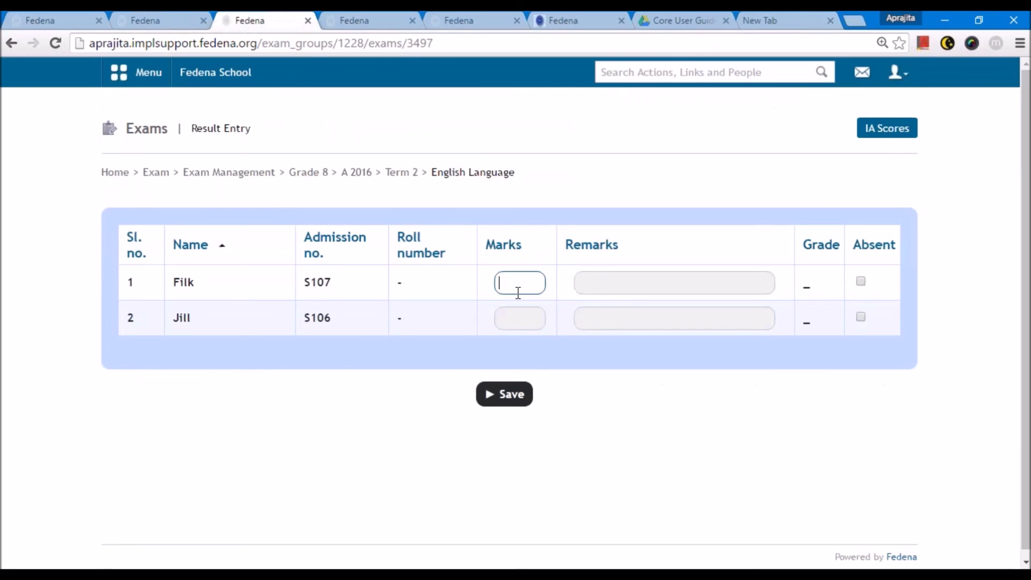
type("90")
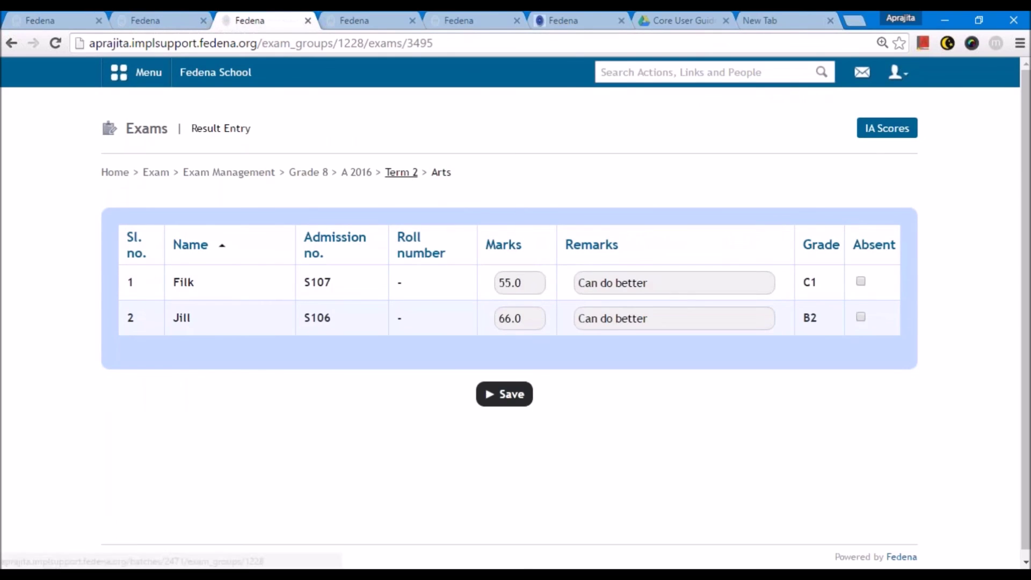
left_click(401, 172)
- Publish the Term 2 exam results and return to the Exam home page
scroll(326, 306, "down", 3)
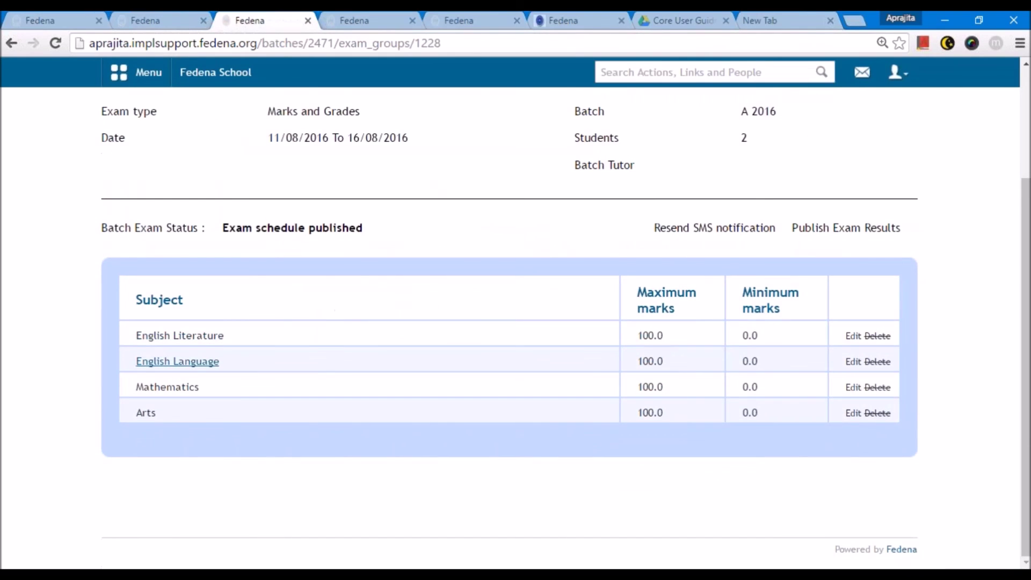
scroll(207, 363, "up", 3)
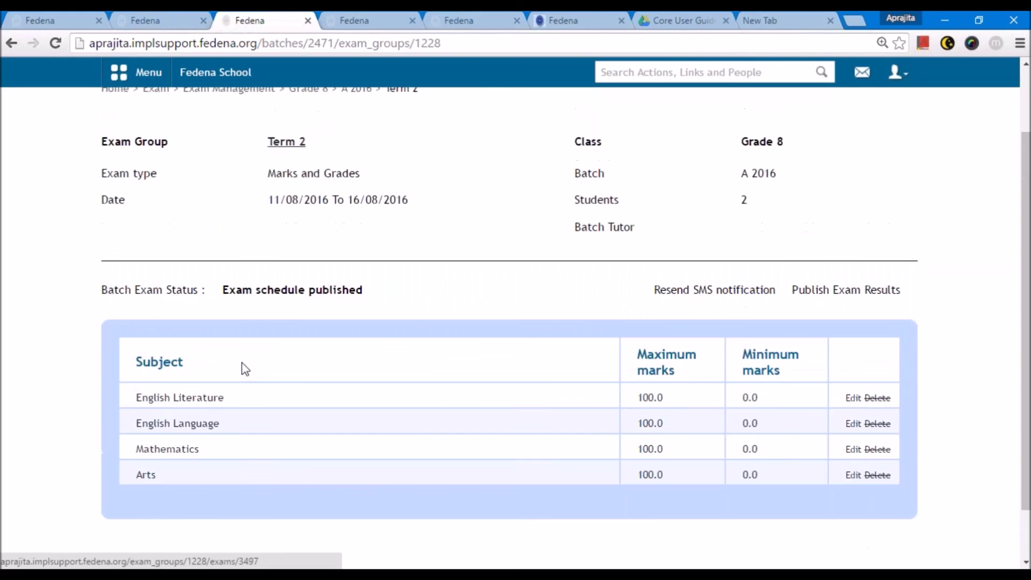
double_click(829, 370)
left_click(581, 132)
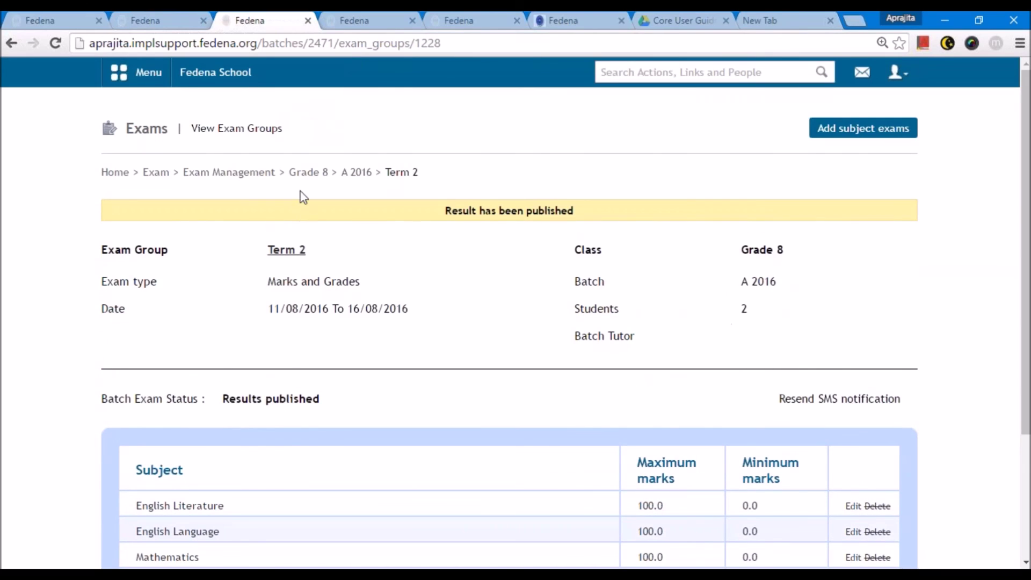
left_click(229, 172)
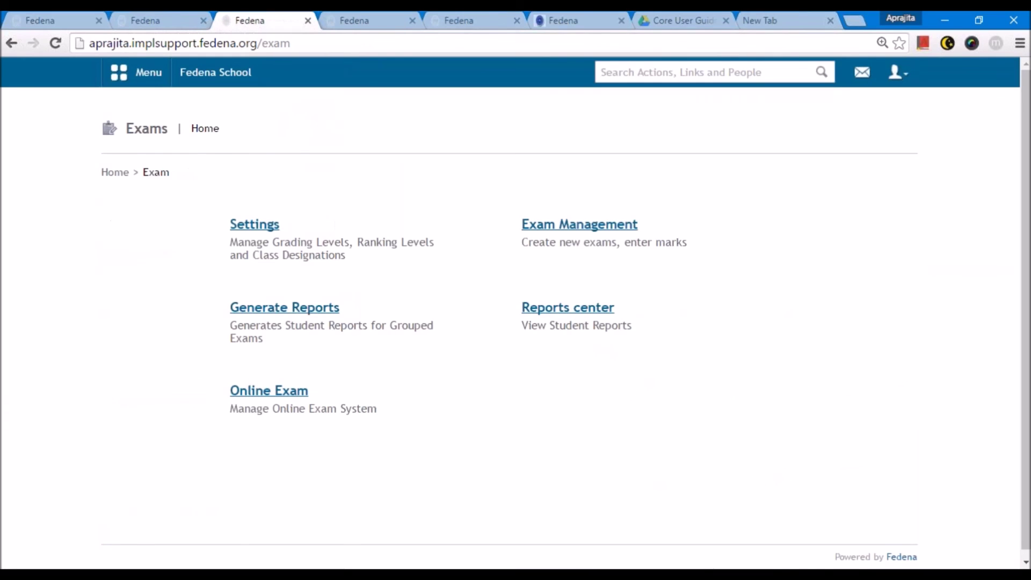
- Generate ICSE reports for Grade 8 batch G8 - A 2016
left_click(567, 308)
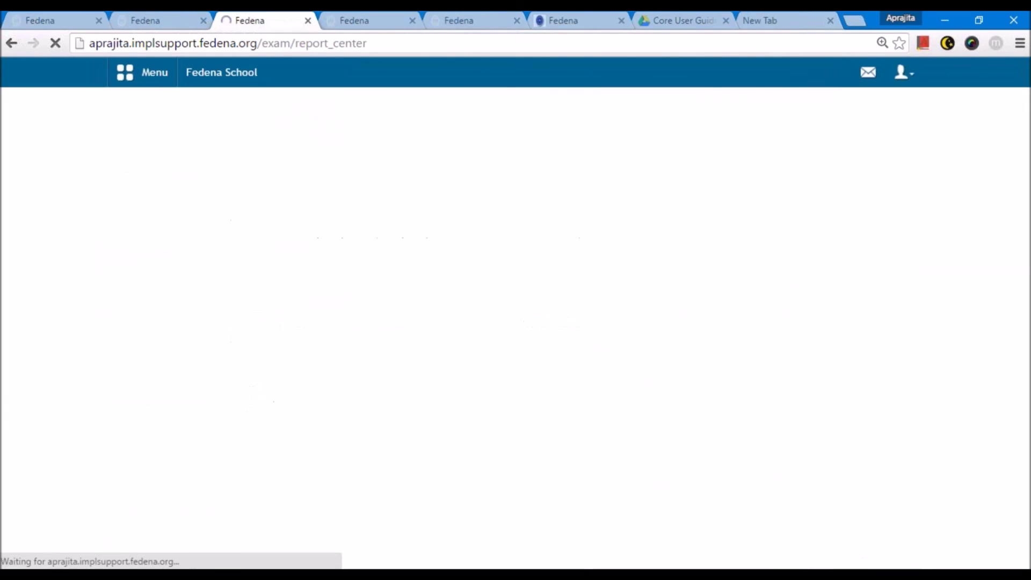
scroll(219, 448, "down", 3)
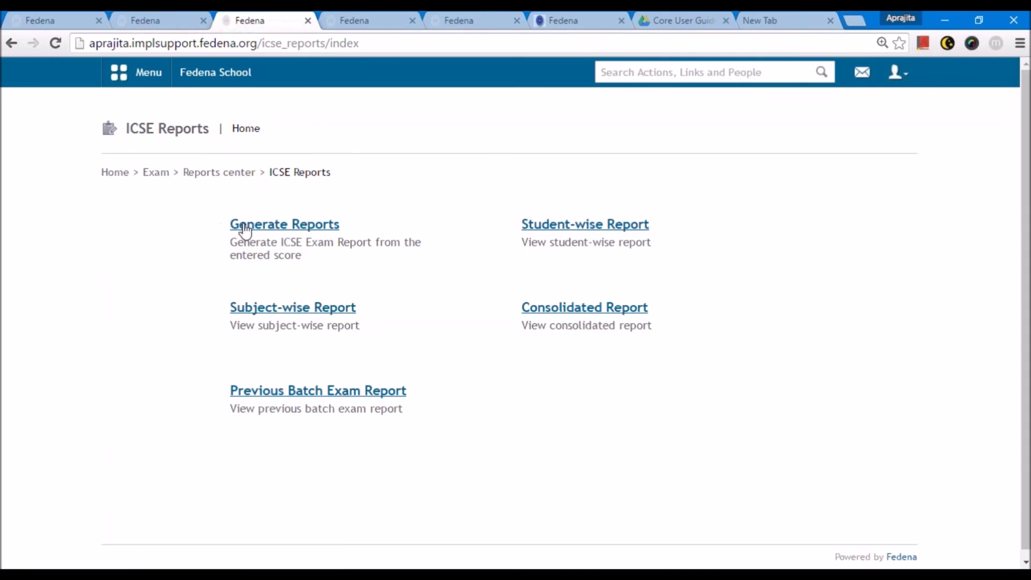
left_click(240, 225)
left_click(242, 225)
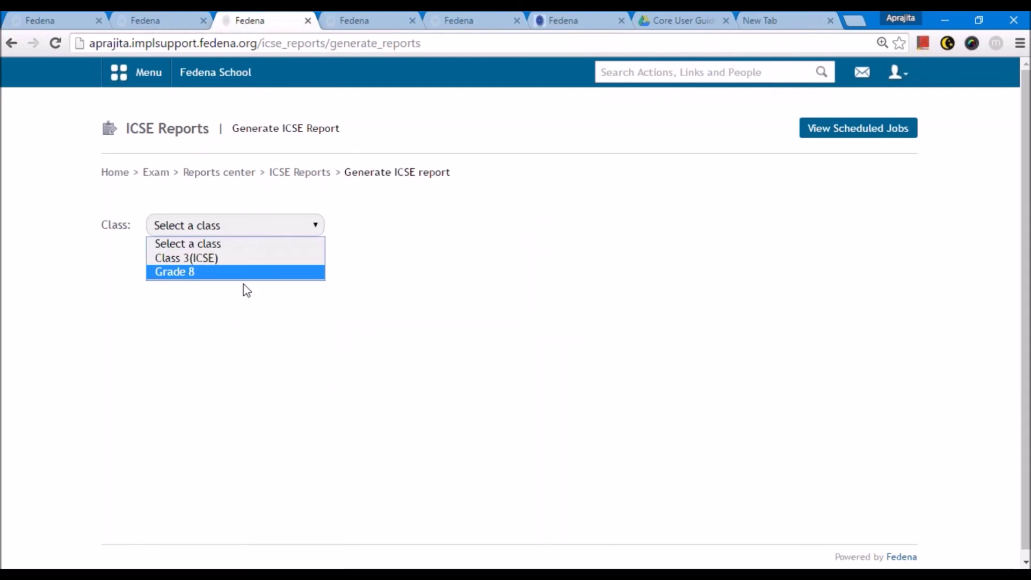
left_click(231, 256)
key("Down")
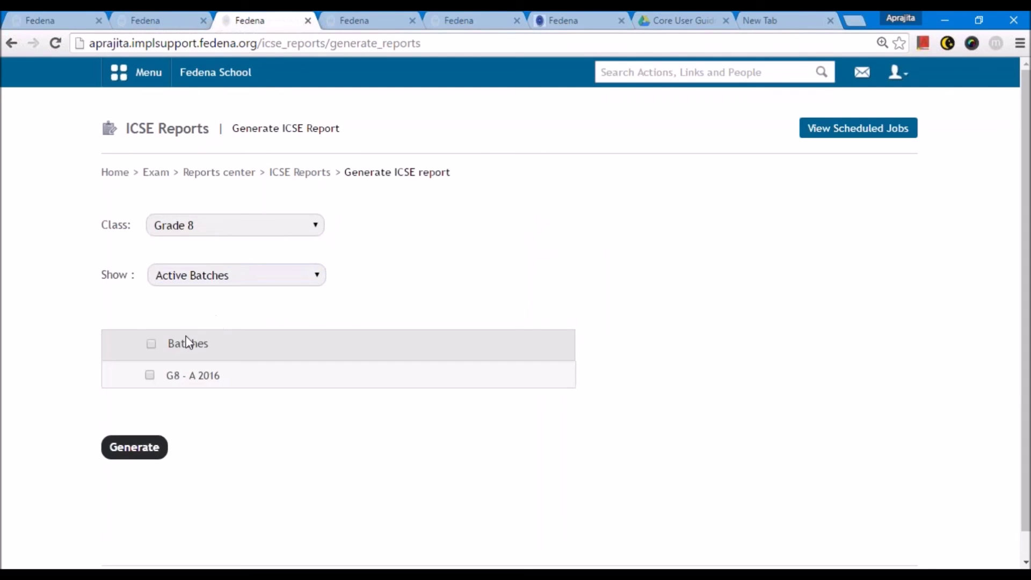
left_click(189, 276)
left_click(183, 276)
left_click(133, 446)
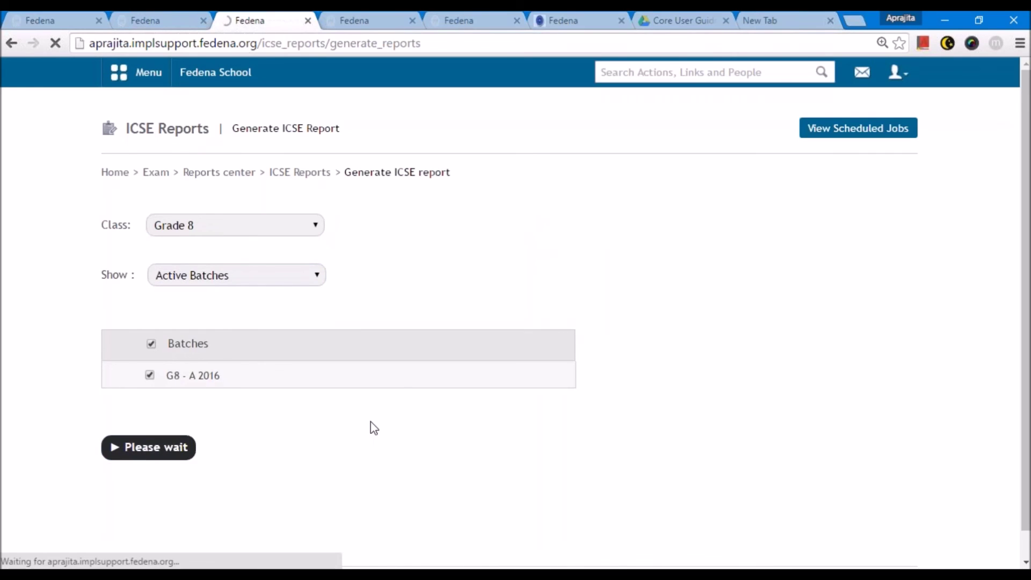
- Reload the scheduled jobs until the report job finishes at 04:23 PM
left_click(573, 220)
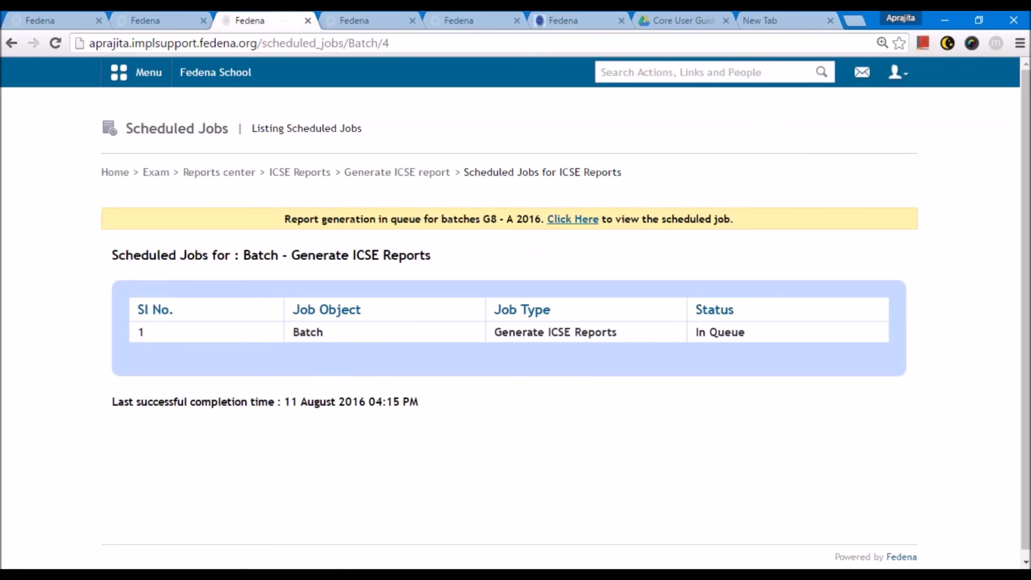
left_click(536, 52)
key("Return")
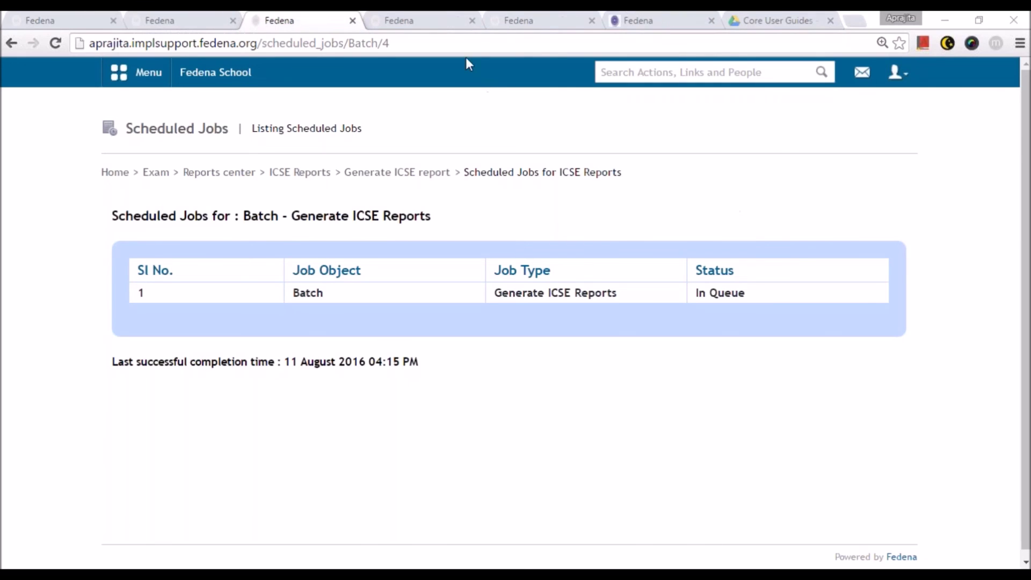
left_click(451, 42)
key("Return")
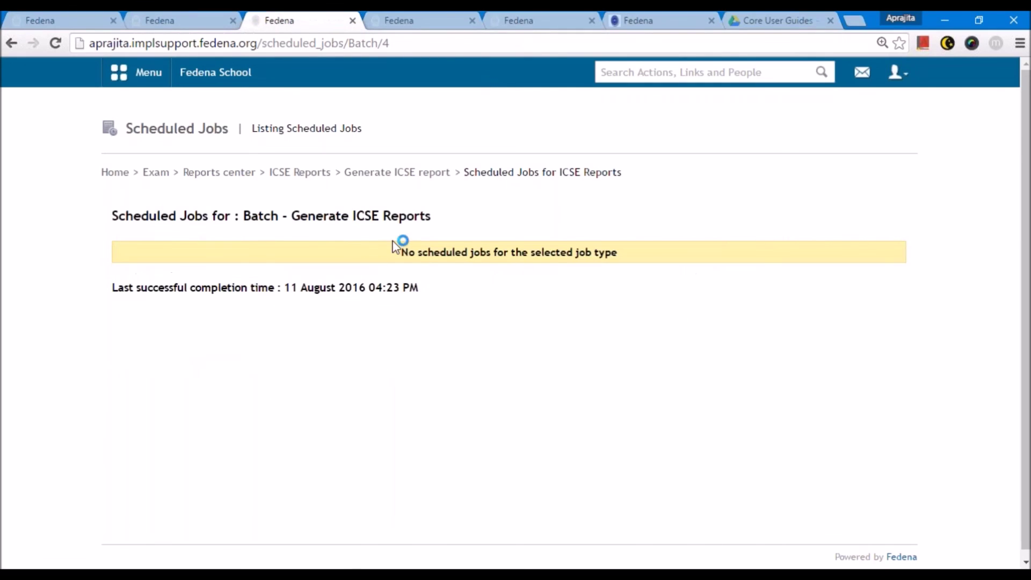
left_click(410, 171)
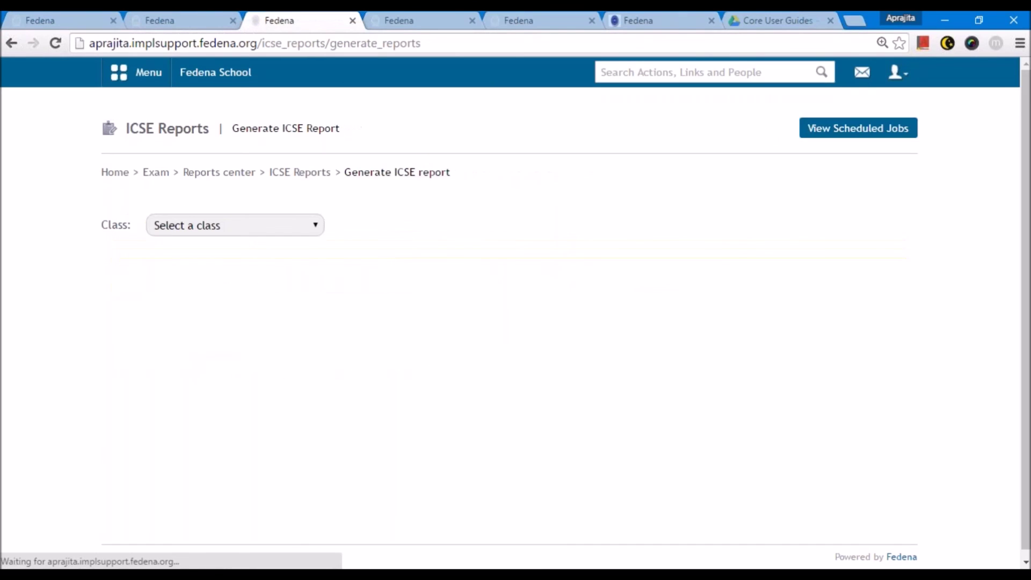
left_click(913, 81)
- Log out of the admin account and sign in with the student's username and password
left_click(855, 149)
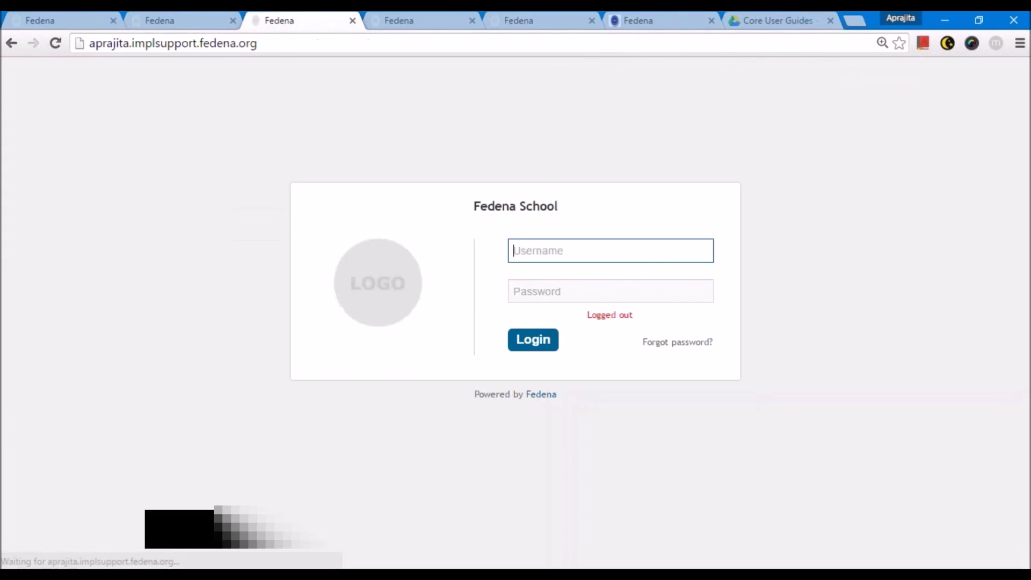
type("S106")
key("Tab")
type("S1")
key("Return")
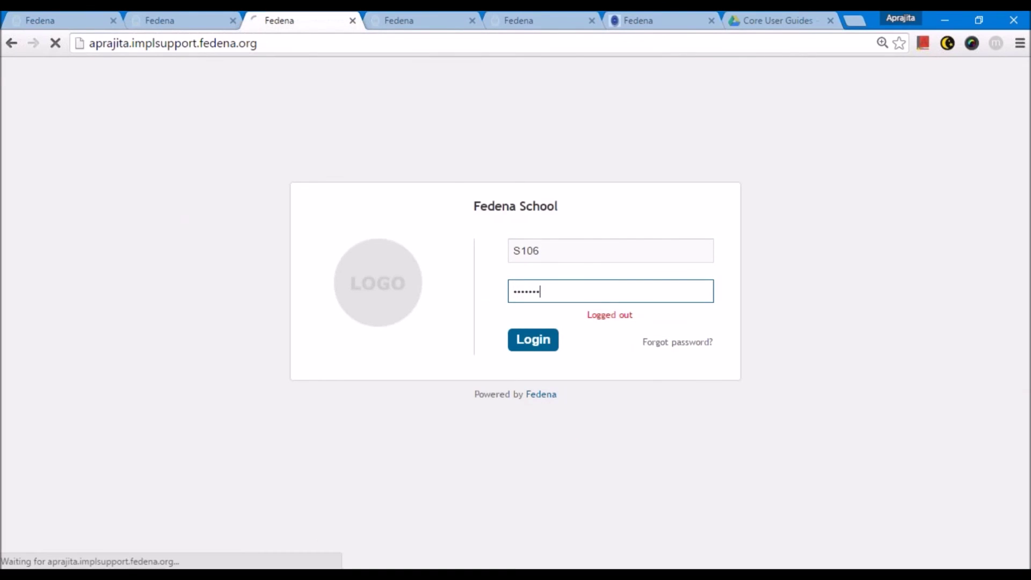
- Open the student's ICSE Transcript Report from the Reports Center and read through it
left_click(114, 72)
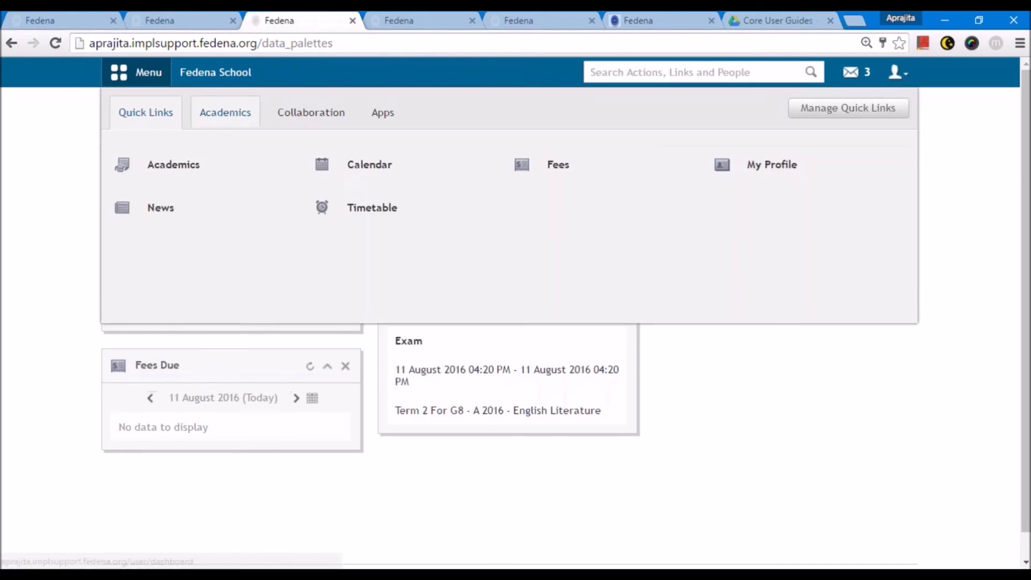
left_click(225, 112)
mouse_move(274, 204)
left_click(242, 164)
left_click(468, 321)
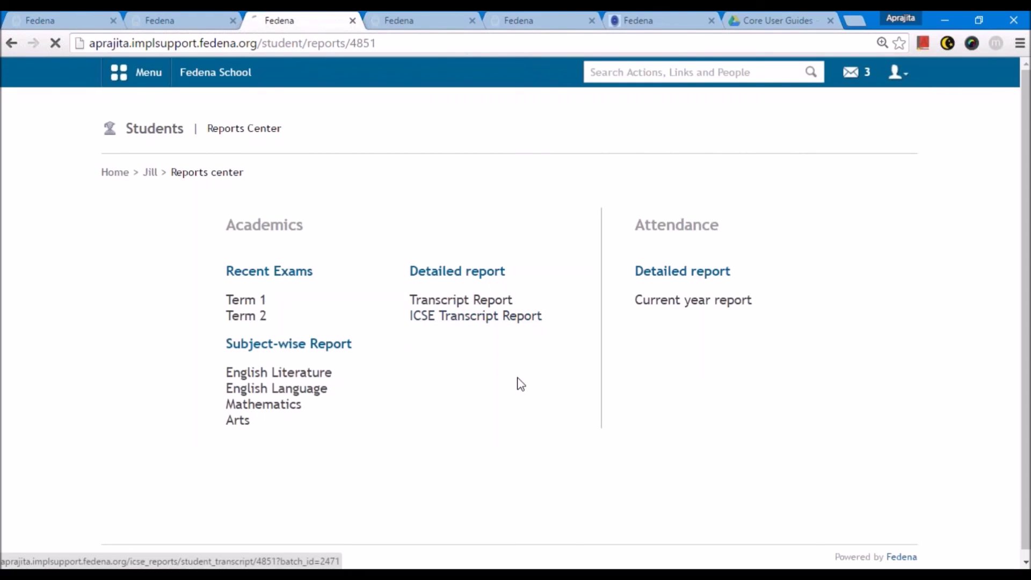
scroll(520, 384, "down", 4)
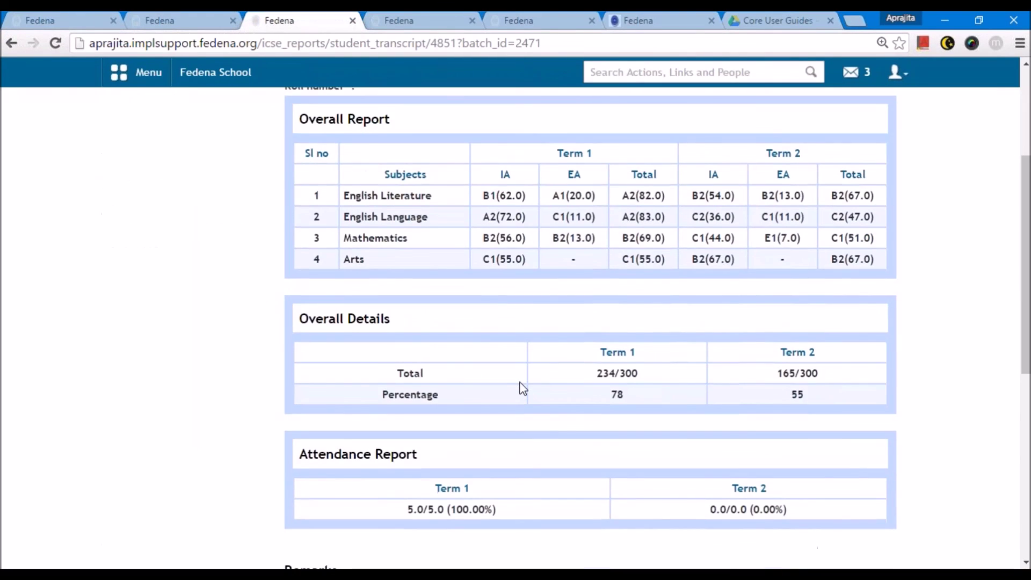
scroll(522, 388, "up", 1)
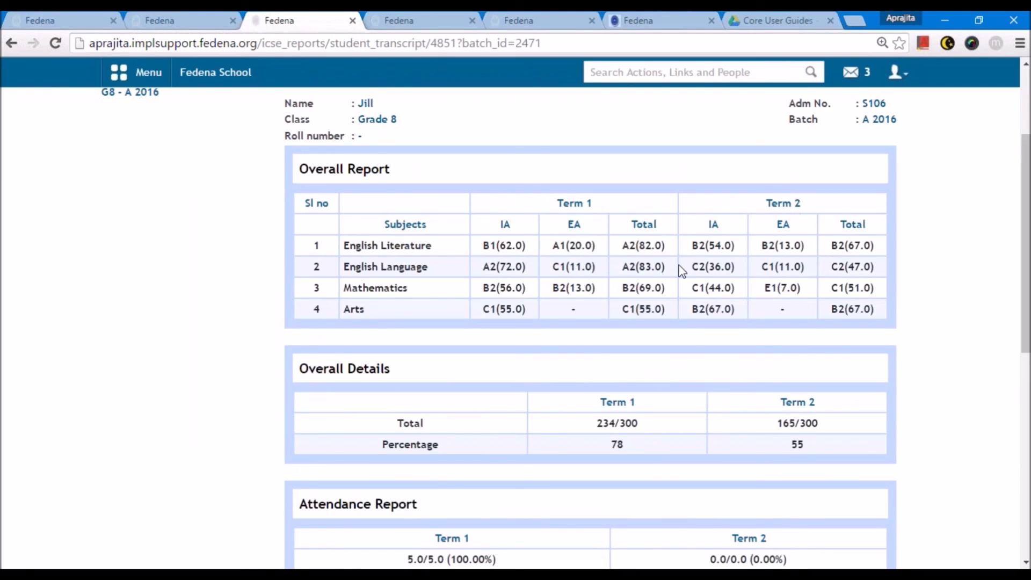
scroll(846, 300, "down", 5)
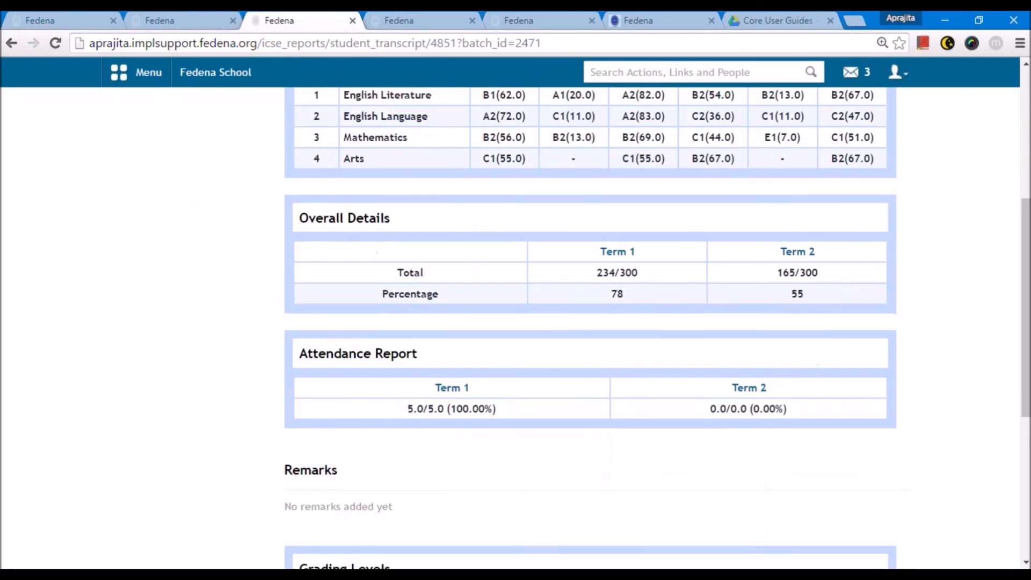
scroll(591, 322, "down", 2)
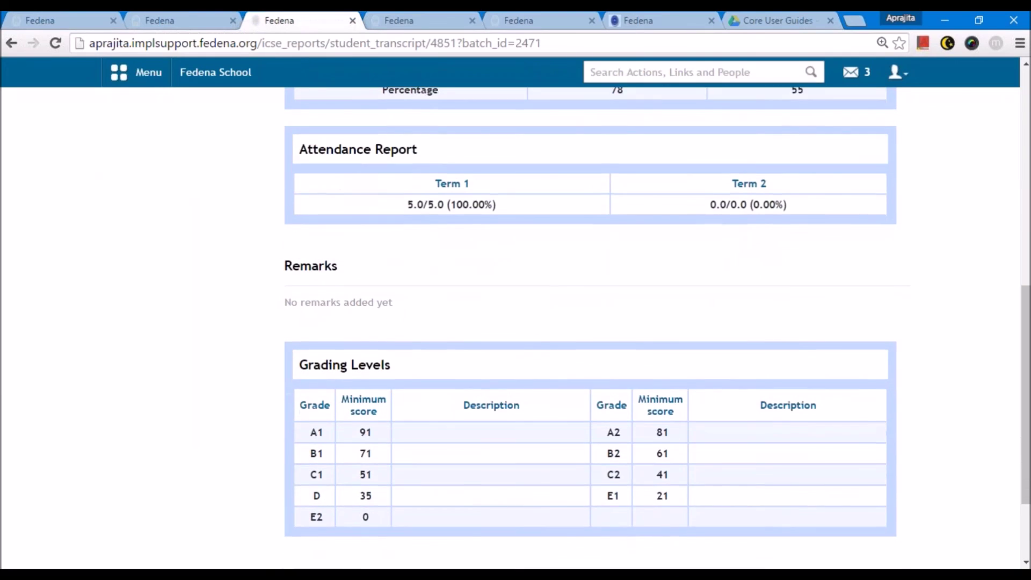
scroll(590, 322, "down", 2)
scroll(590, 322, "up", 4)
scroll(591, 322, "up", 6)
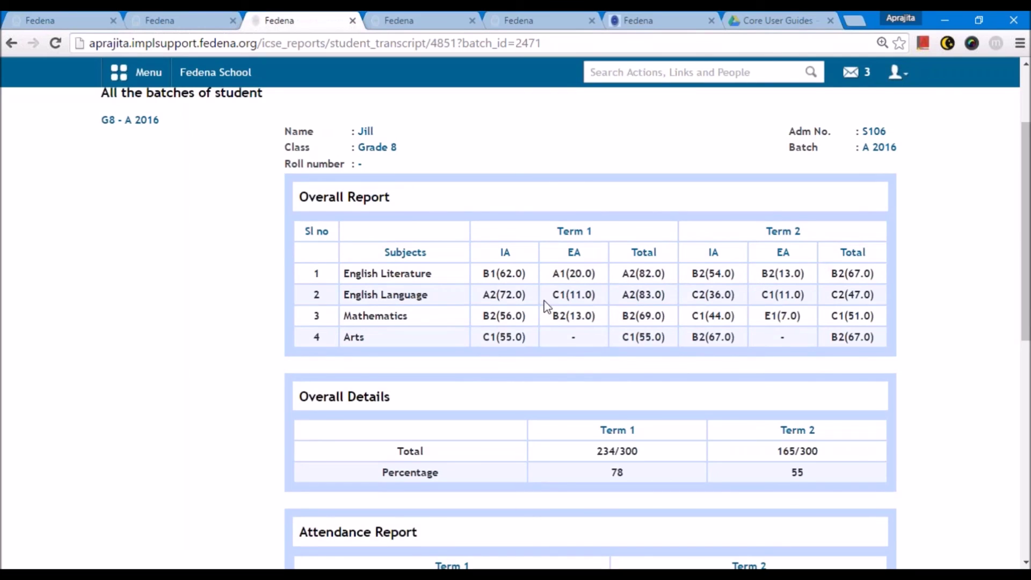
scroll(546, 306, "up", 3)
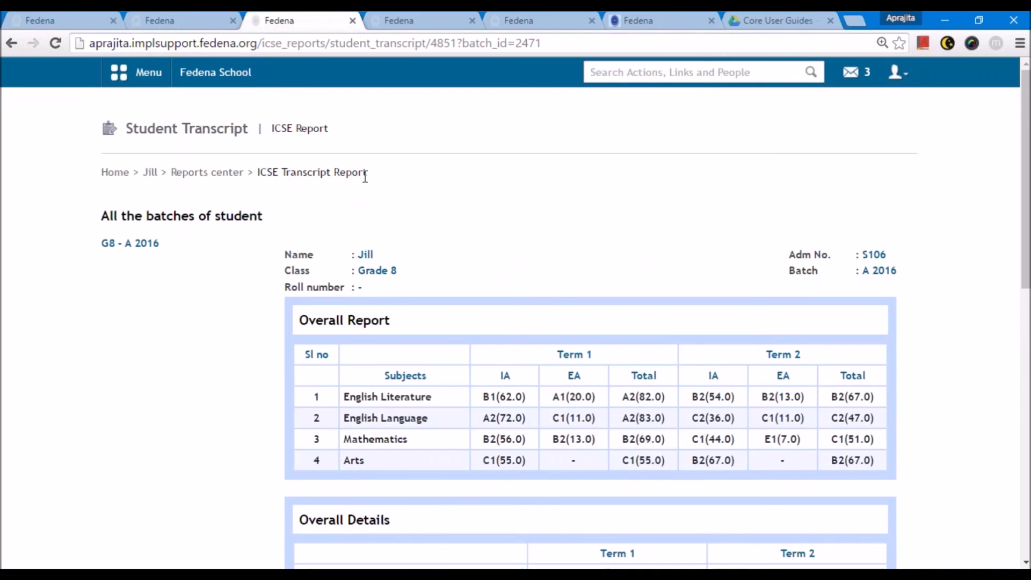
- Review the student's Term 2 exam report showing 156/300 total marks, 52%
left_click(226, 174)
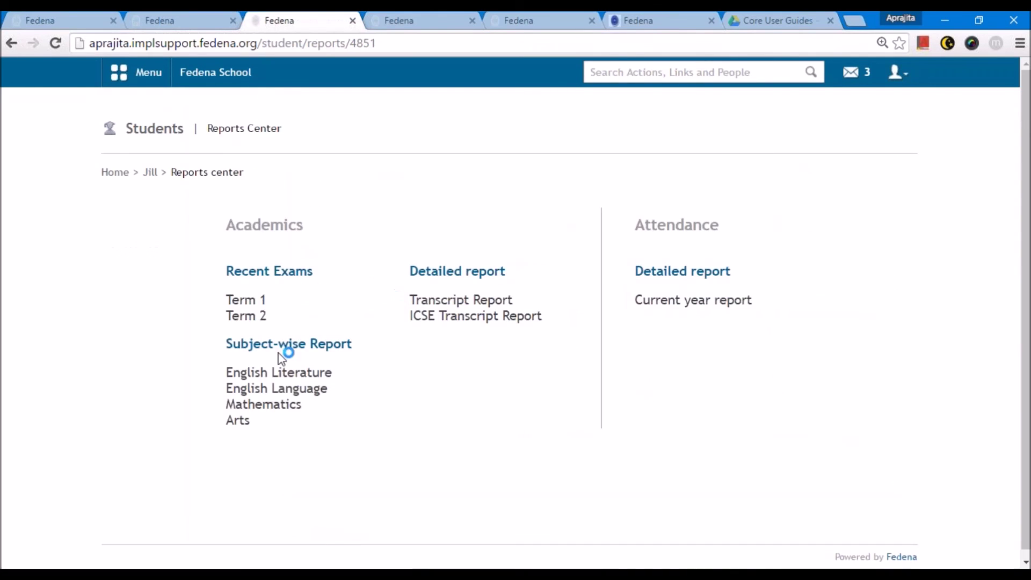
left_click(246, 322)
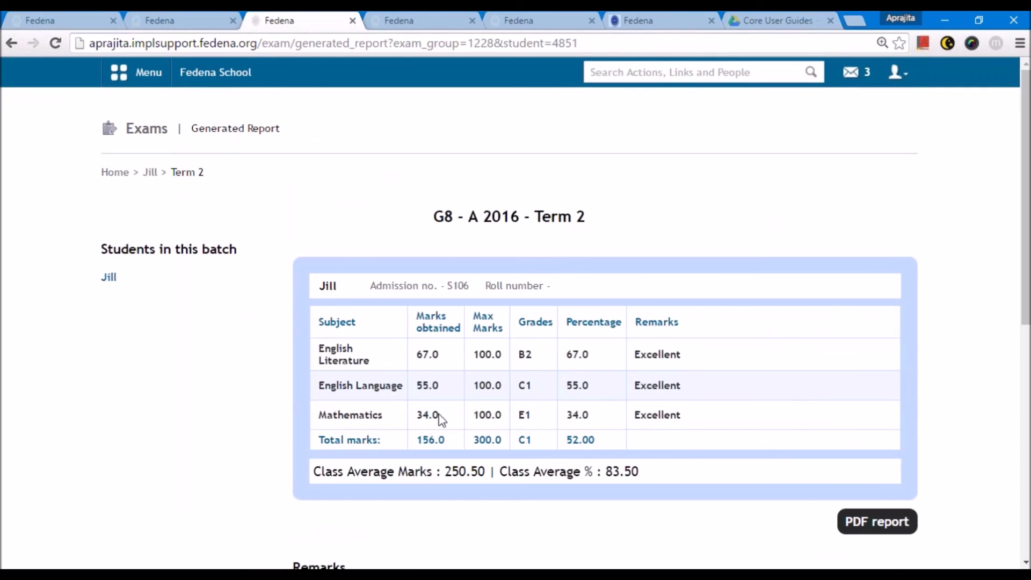
scroll(450, 427, "down", 3)
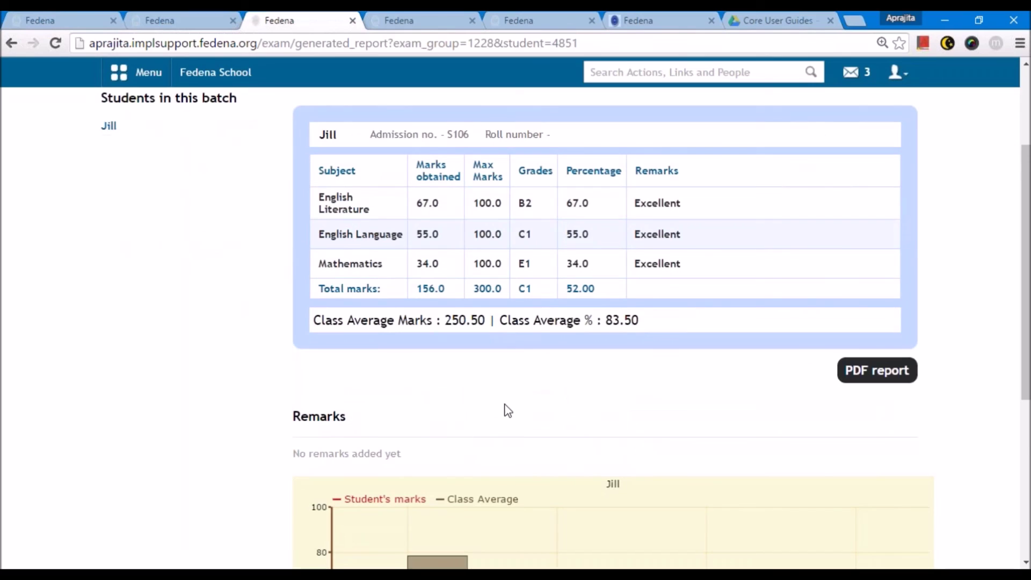
scroll(506, 411, "down", 4)
scroll(508, 413, "up", 4)
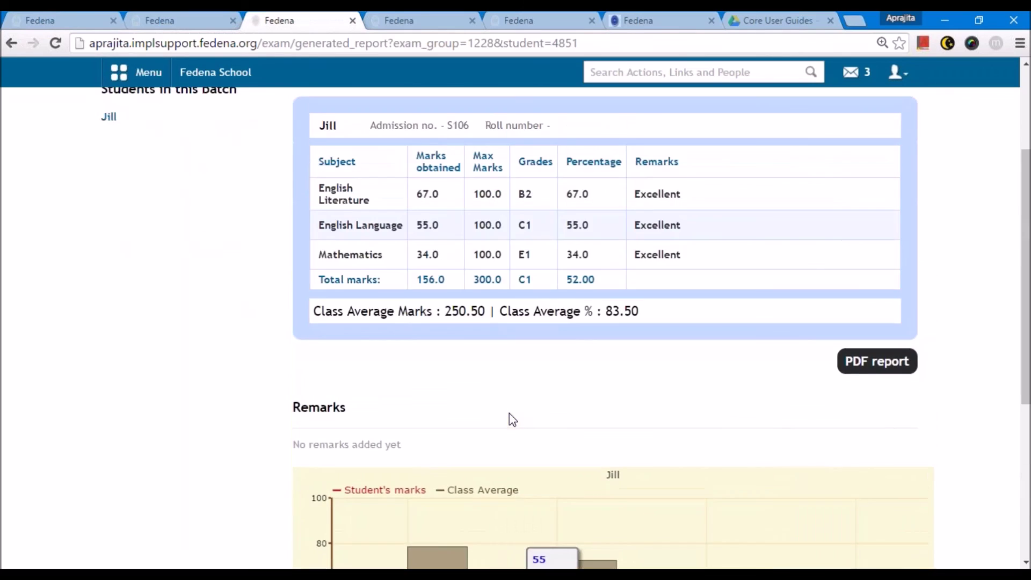
scroll(509, 413, "up", 3)
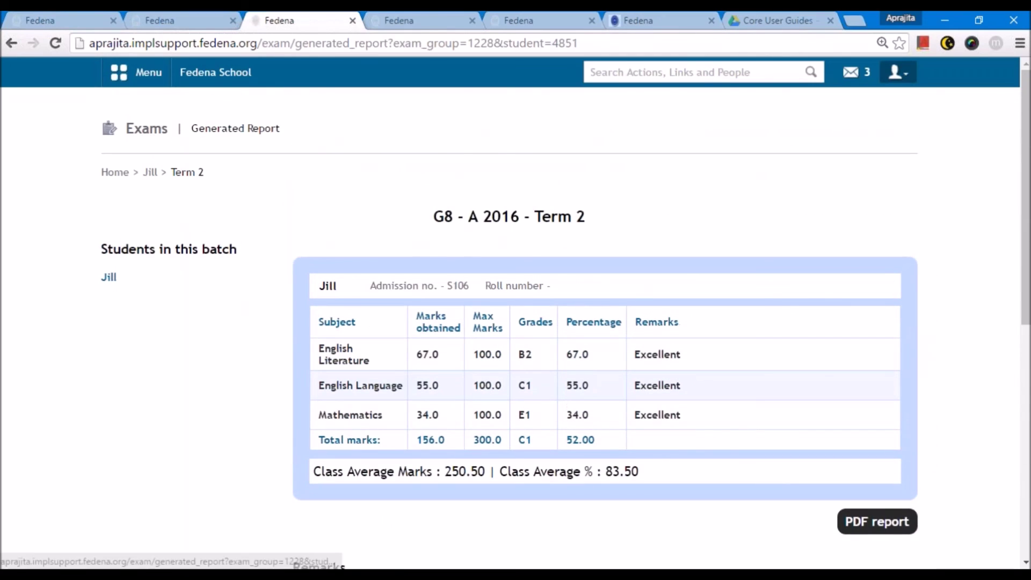
- Log out of the student account and begin signing in as admin
left_click(895, 72)
left_click(819, 139)
type("admin")
key("Tab")
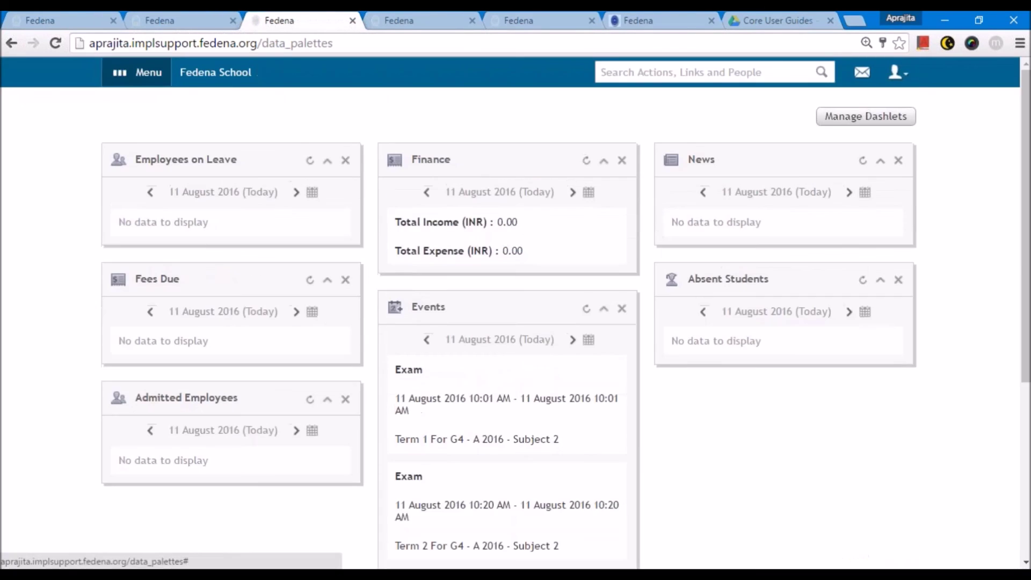
- Go to Examination's reports center and open the student-wise ICSE report
left_click(138, 72)
left_click(225, 113)
left_click(395, 215)
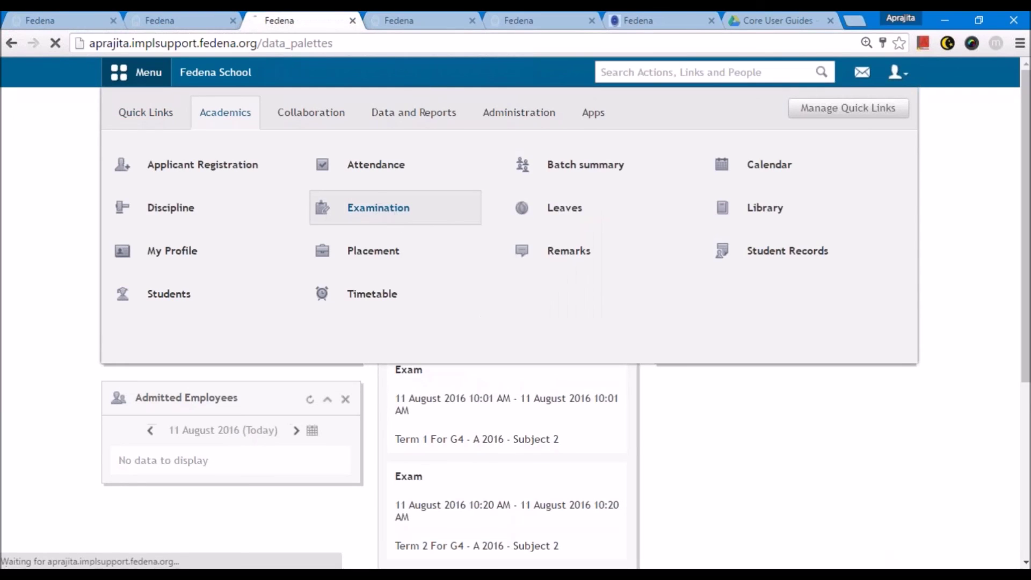
left_click(545, 311)
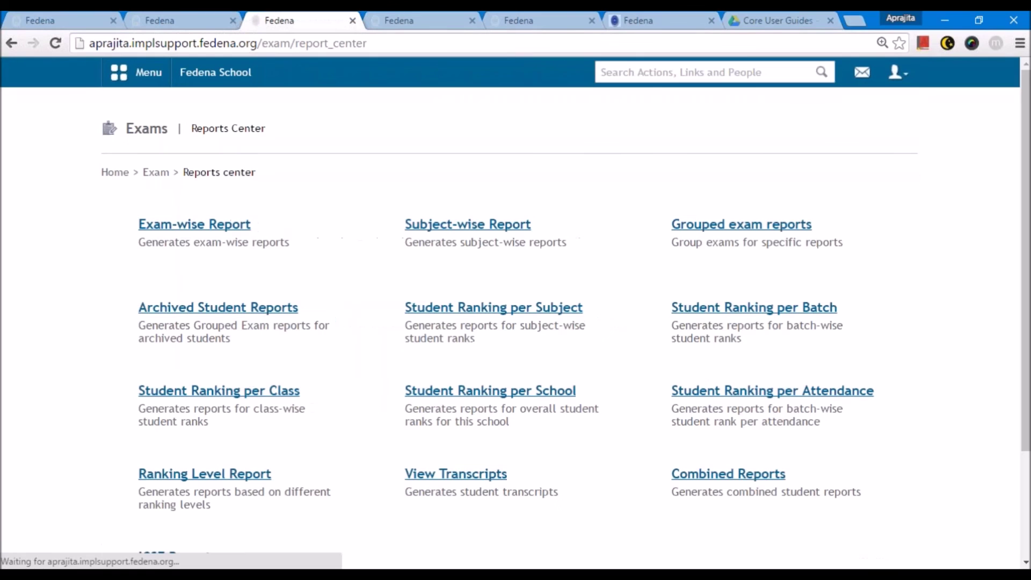
scroll(381, 387, "down", 3)
left_click(186, 418)
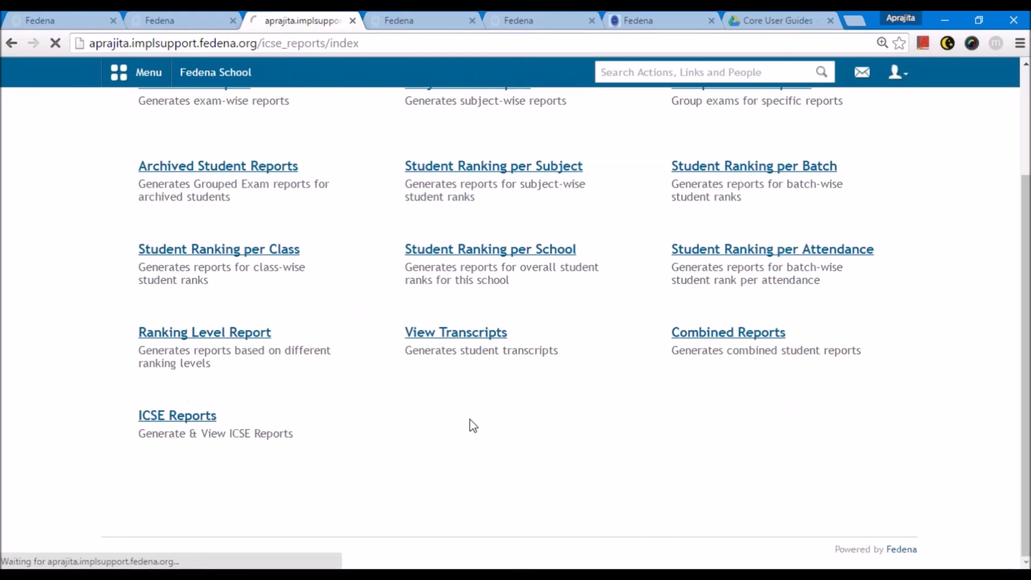
left_click(568, 221)
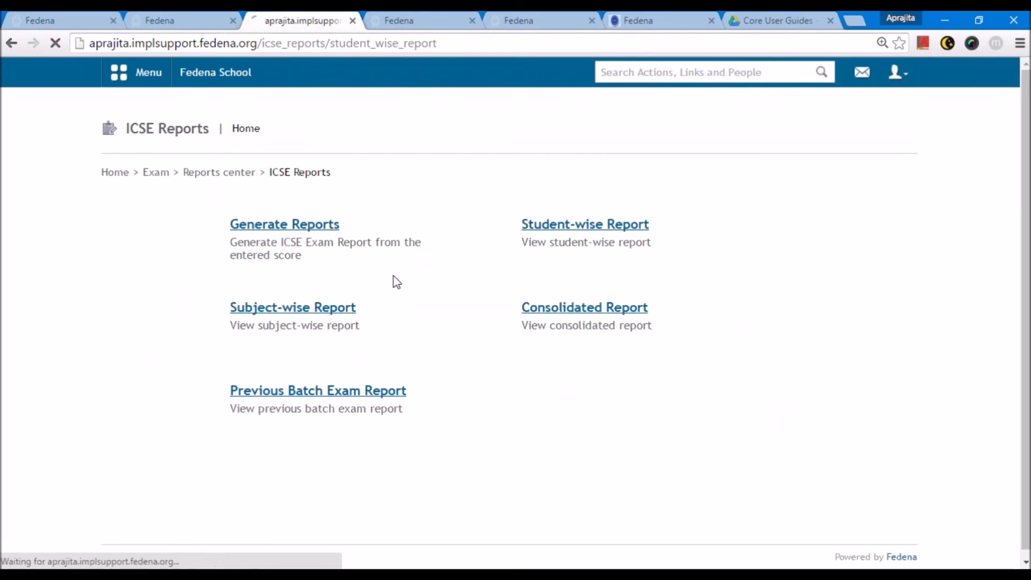
- Select batch G8 - A 2016 and open the student's report as a PDF
left_click(324, 223)
left_click(340, 273)
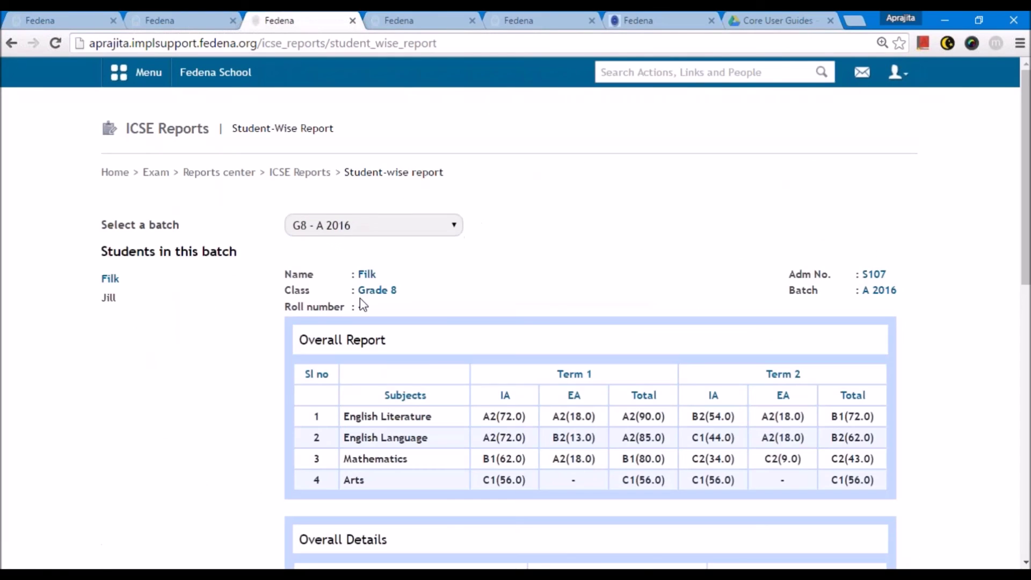
scroll(426, 364, "down", 8)
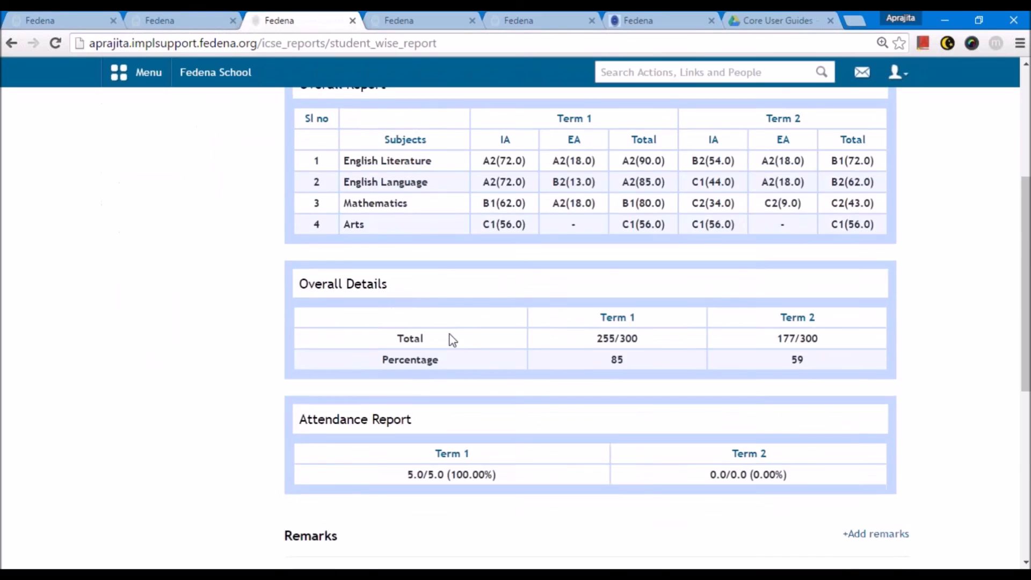
scroll(471, 344, "down", 4)
scroll(490, 352, "up", 11)
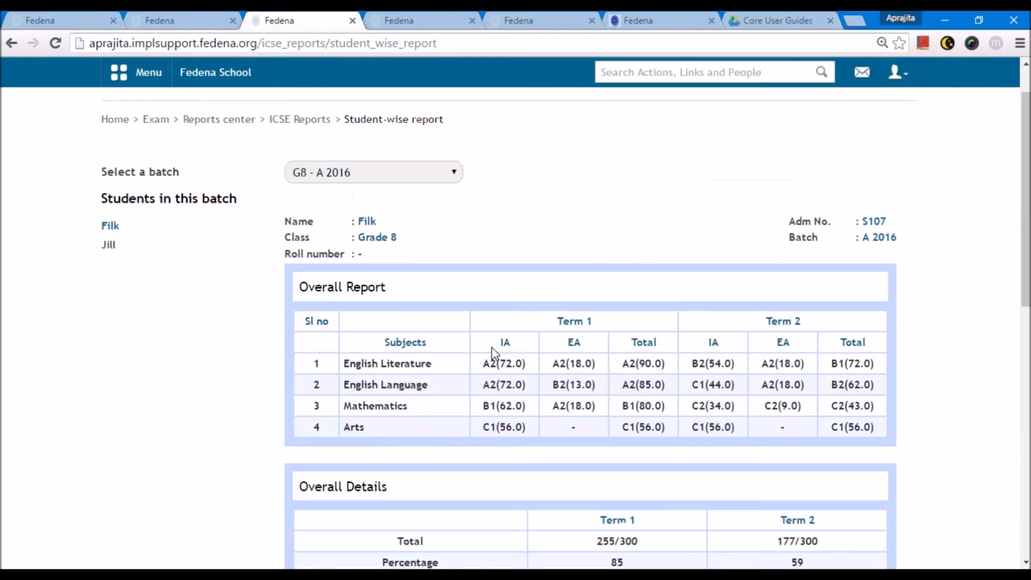
scroll(498, 354, "down", 10)
left_click(518, 469)
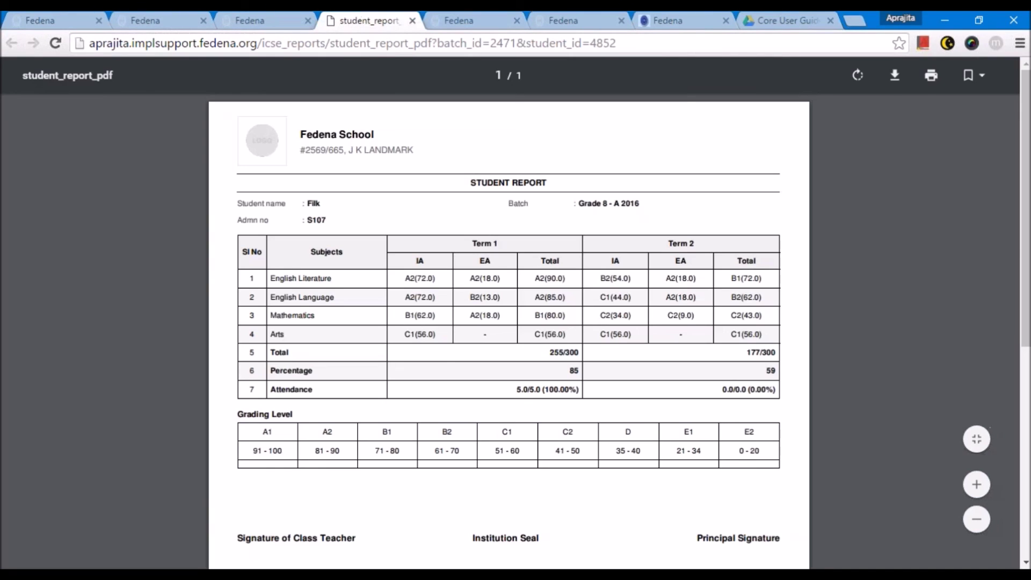
- Zoom in on the PDF report card, read through it, then return to the student-wise report
key("ctrl+plus")
key("ctrl+plus")
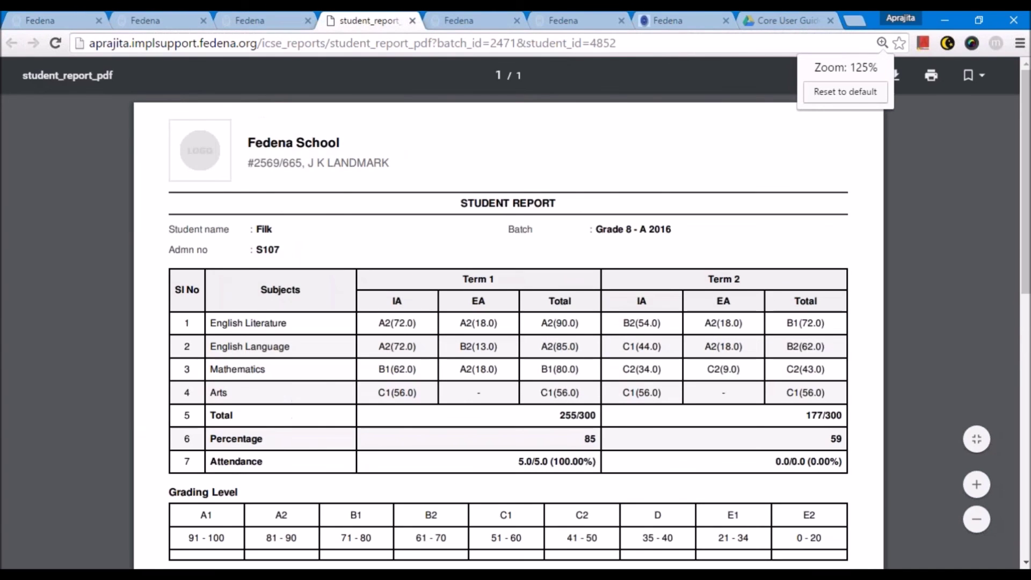
scroll(475, 388, "down", 2)
scroll(466, 318, "up", 2)
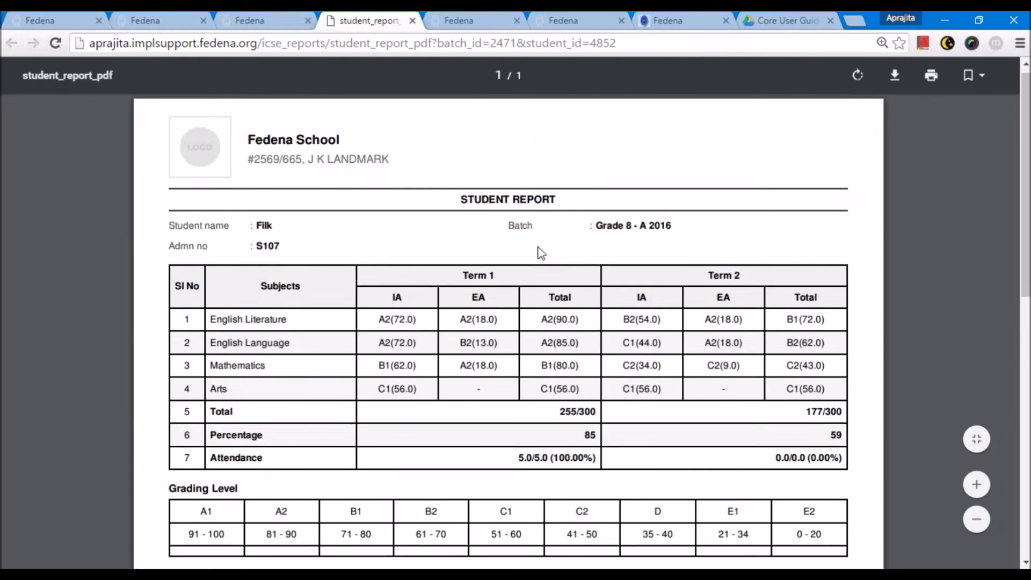
scroll(538, 253, "down", 4)
scroll(289, 201, "up", 4)
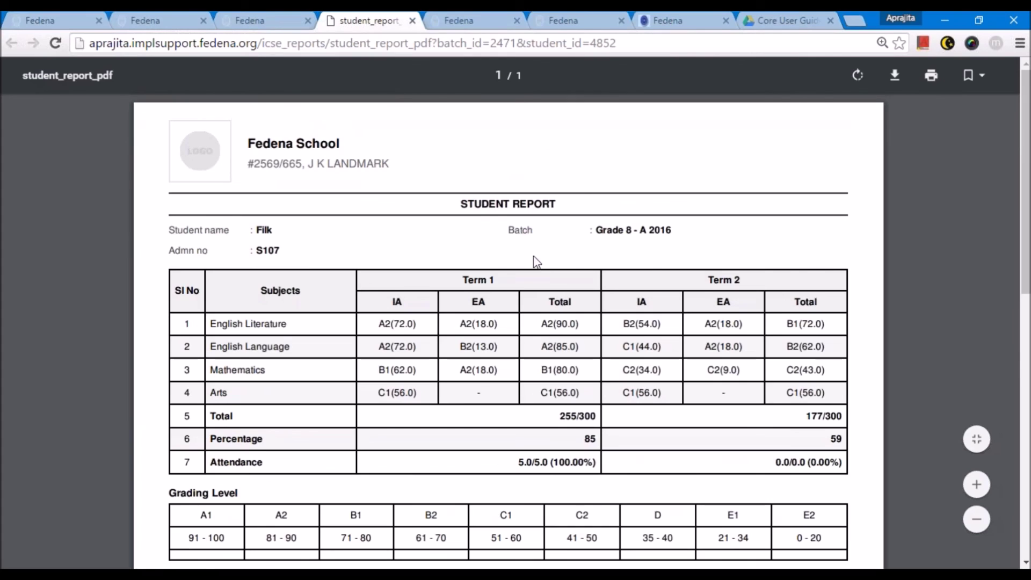
scroll(148, 379, "down", 2)
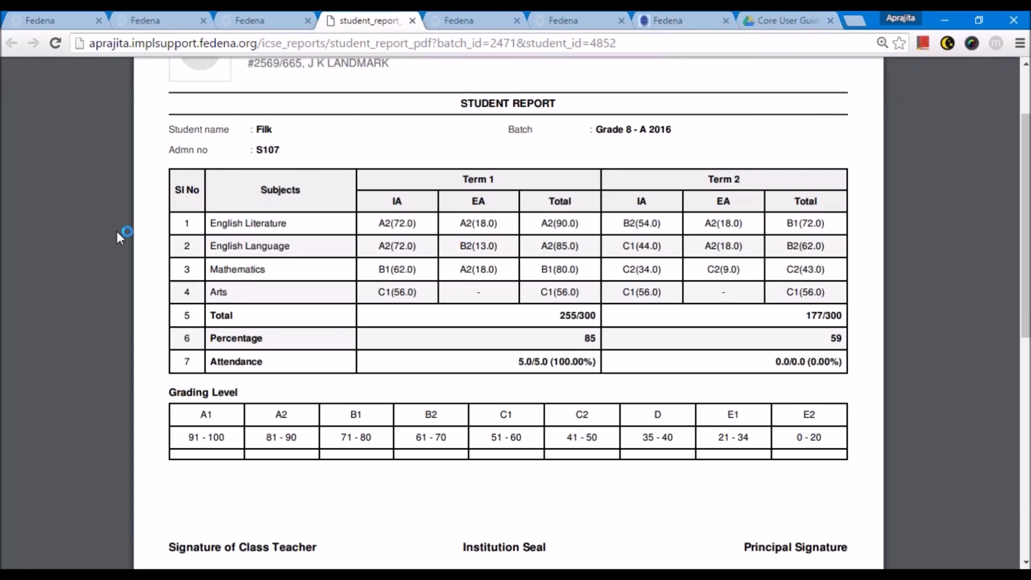
left_click(246, 18)
scroll(329, 352, "up", 10)
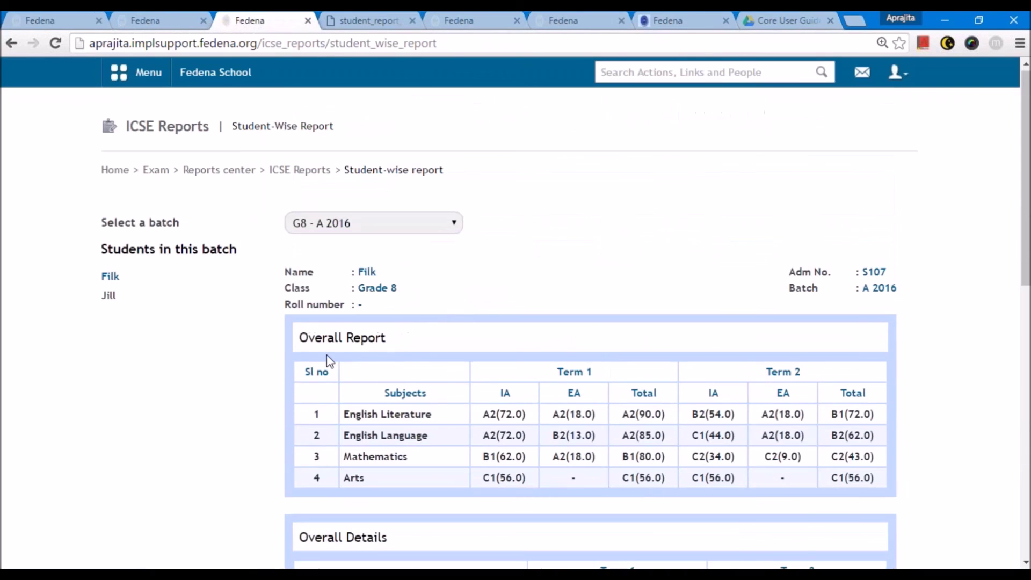
- View the subject-wise Term 1 Internal Mark report for Grade 8, G8 - A 2016, Arts
left_click(299, 172)
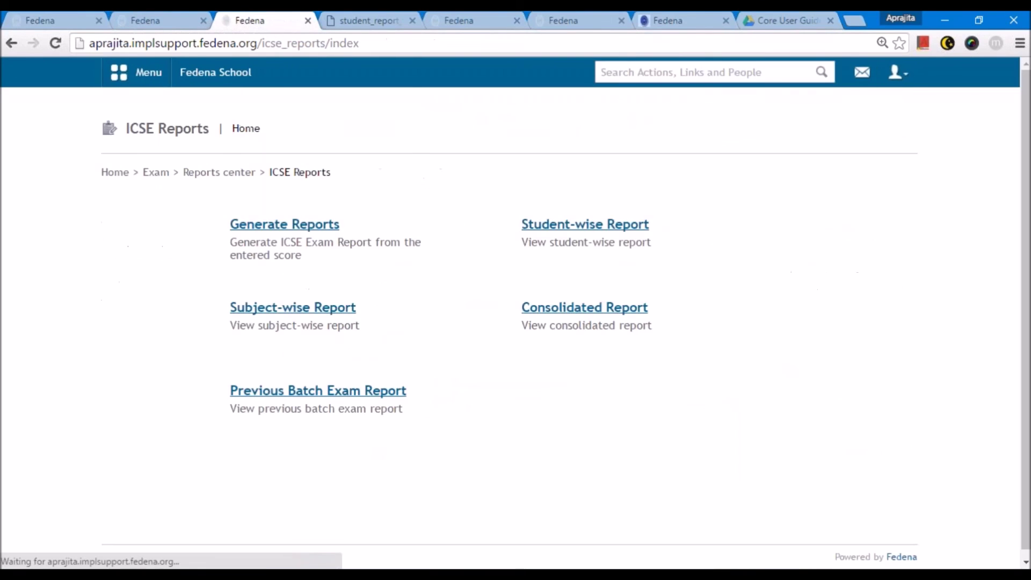
left_click(282, 308)
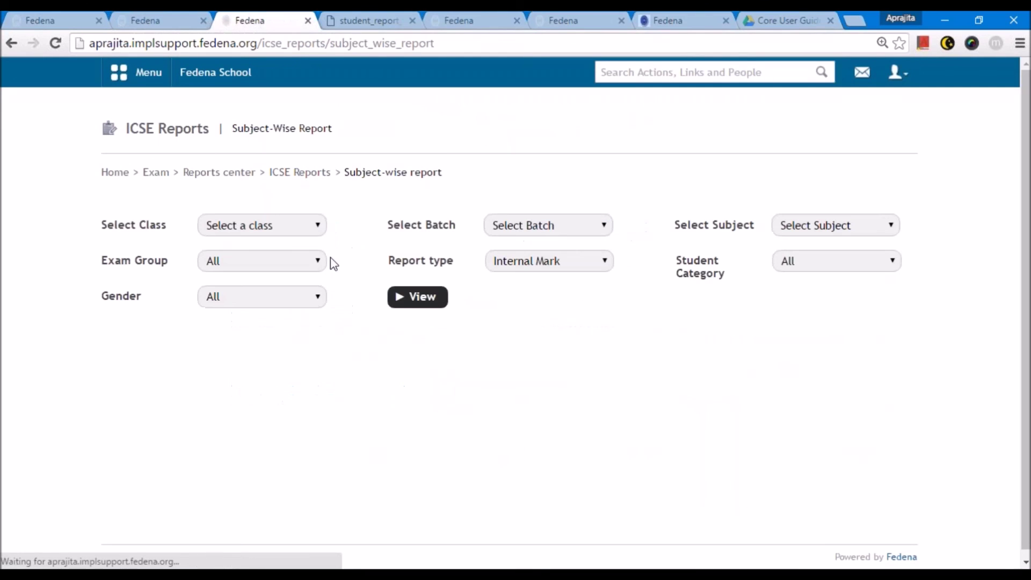
left_click(276, 228)
left_click(269, 272)
left_click(518, 226)
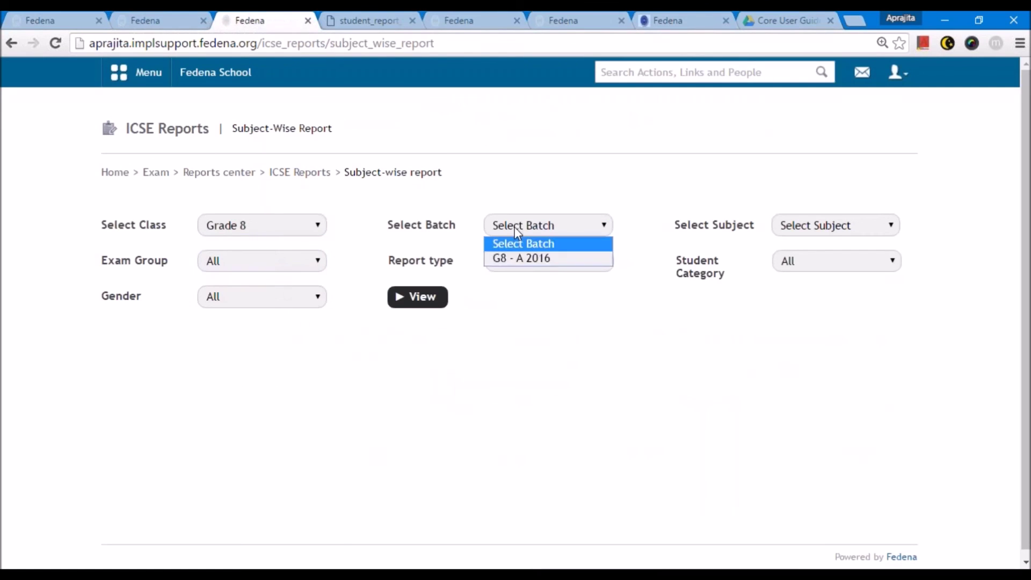
left_click(526, 262)
left_click(814, 225)
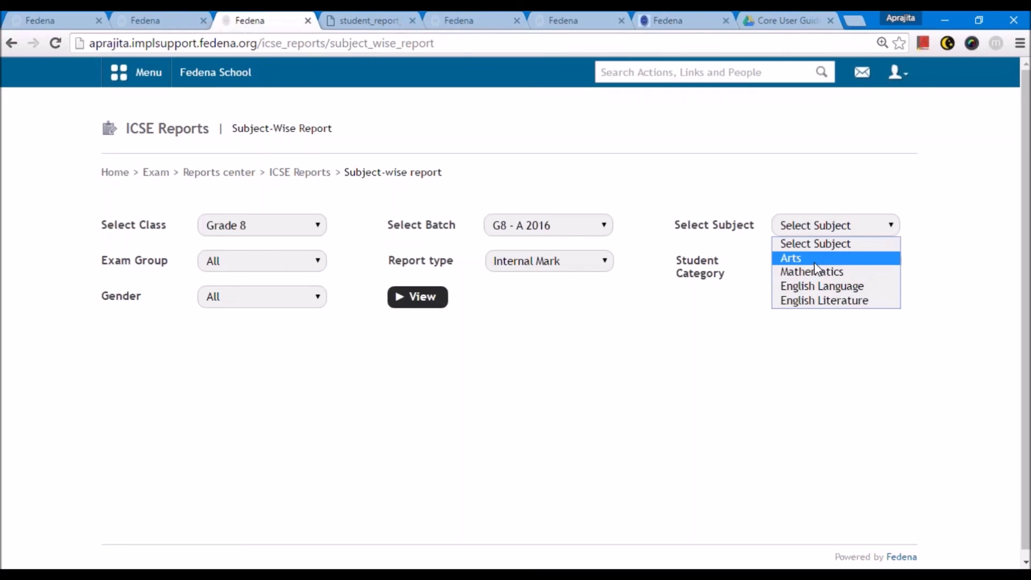
left_click(814, 260)
left_click(280, 260)
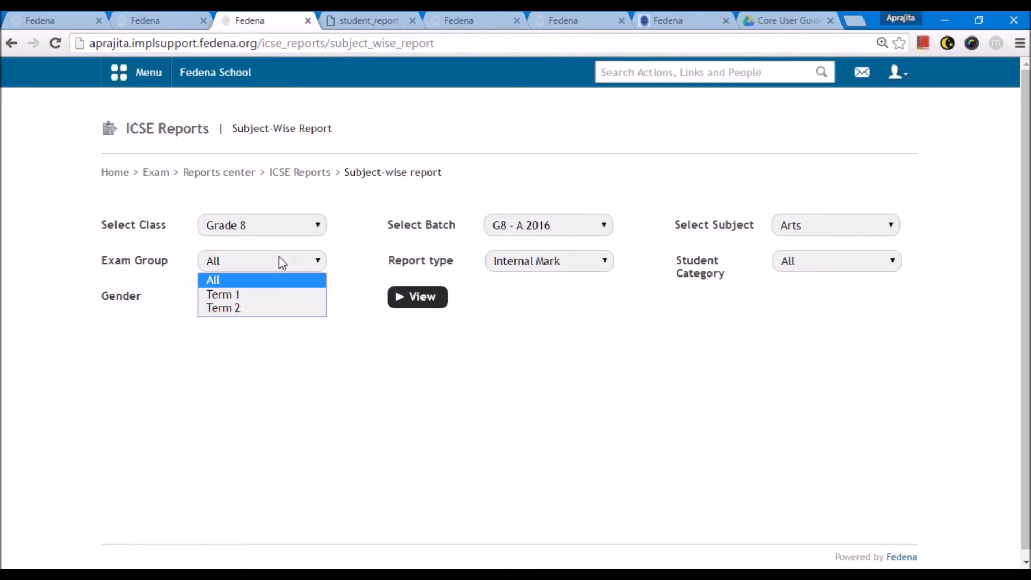
left_click(280, 295)
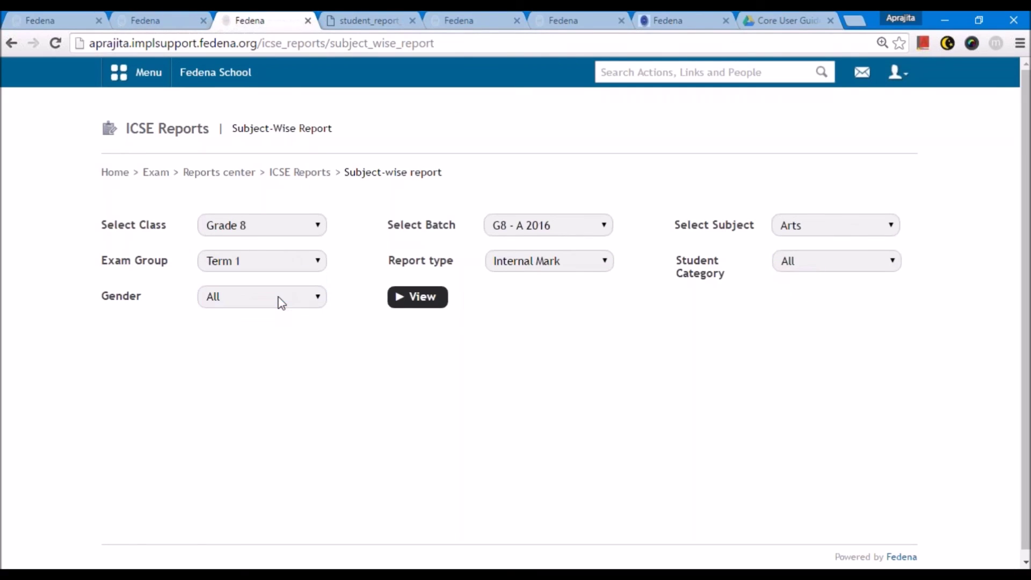
left_click(530, 262)
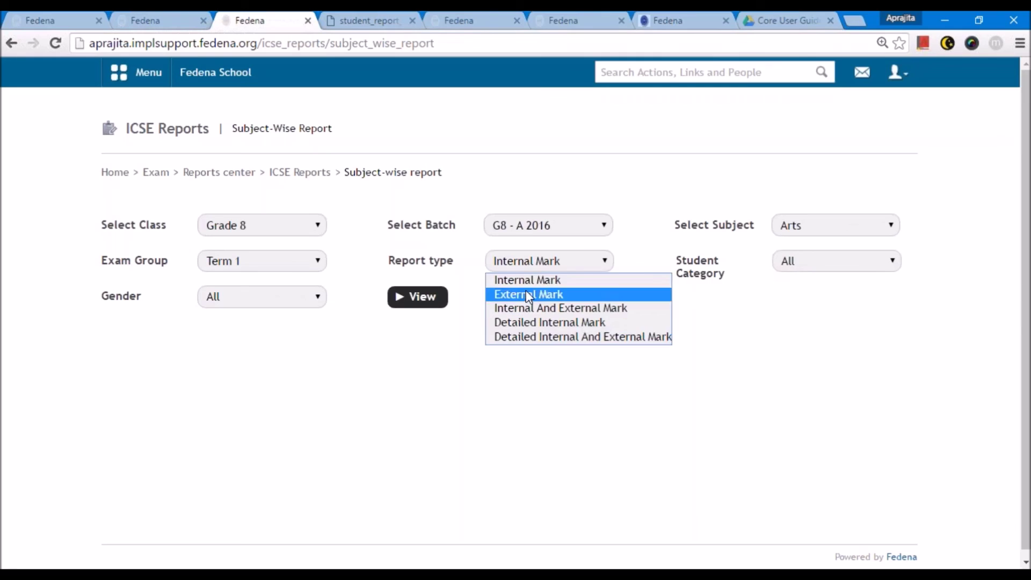
left_click(723, 348)
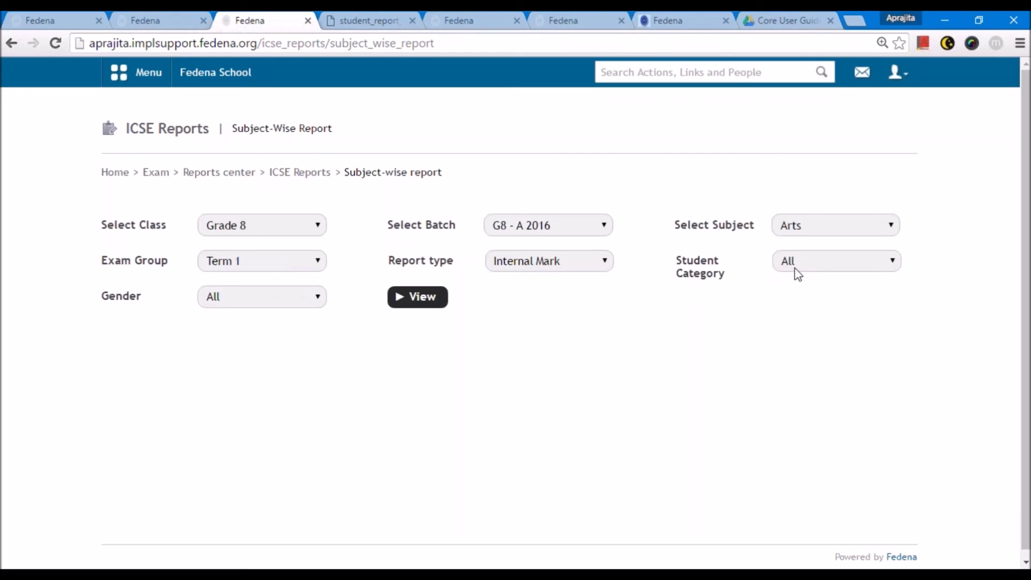
left_click(411, 298)
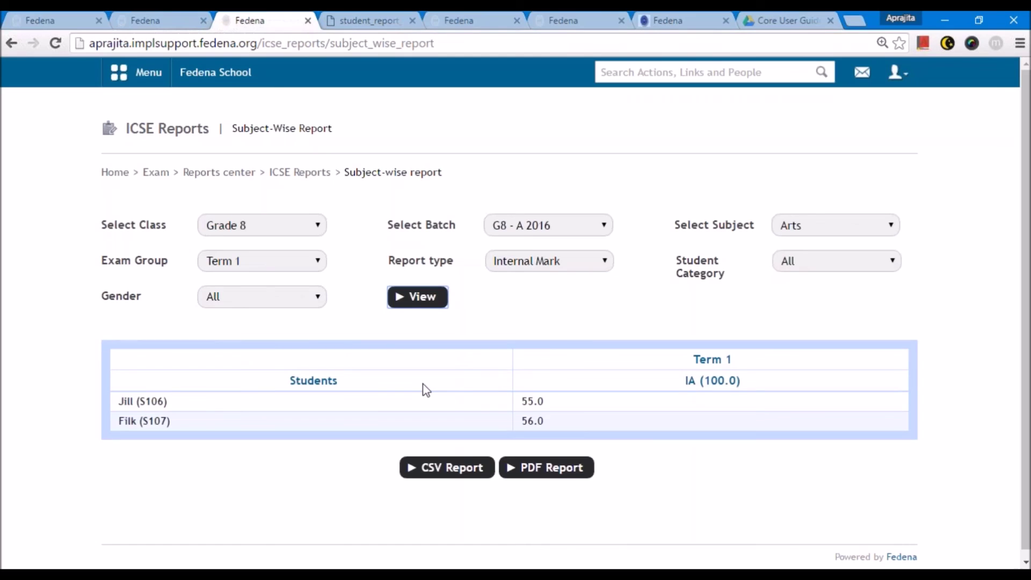
- Show Arts Detailed Internal And External Marks across all terms, then return to ICSE Reports home
left_click(241, 263)
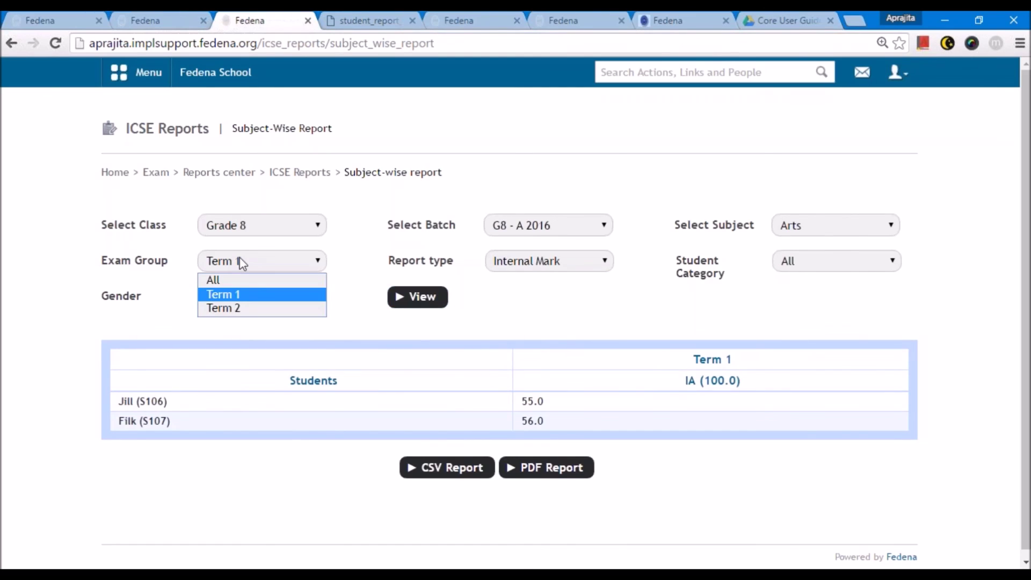
left_click(242, 278)
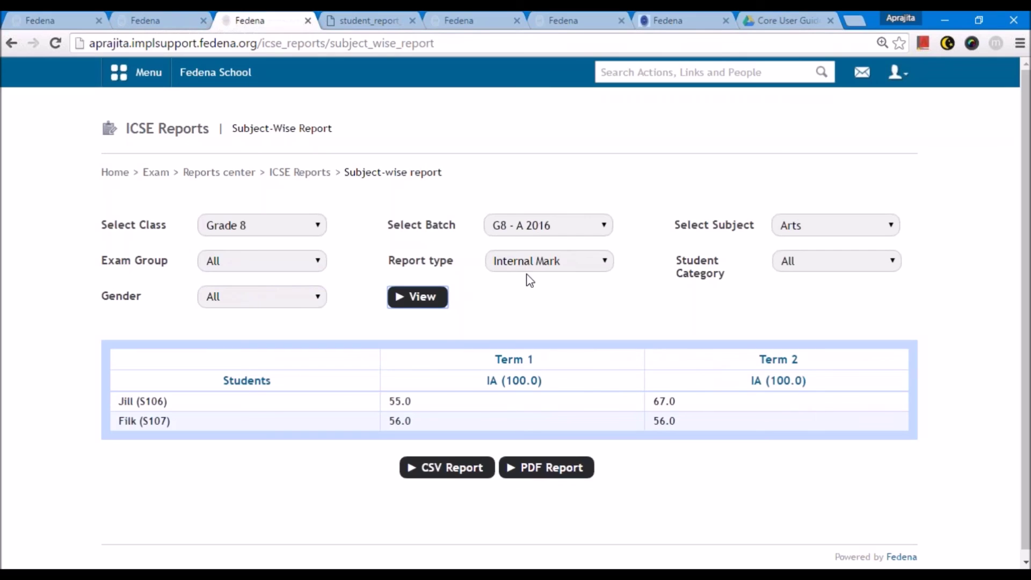
left_click(535, 263)
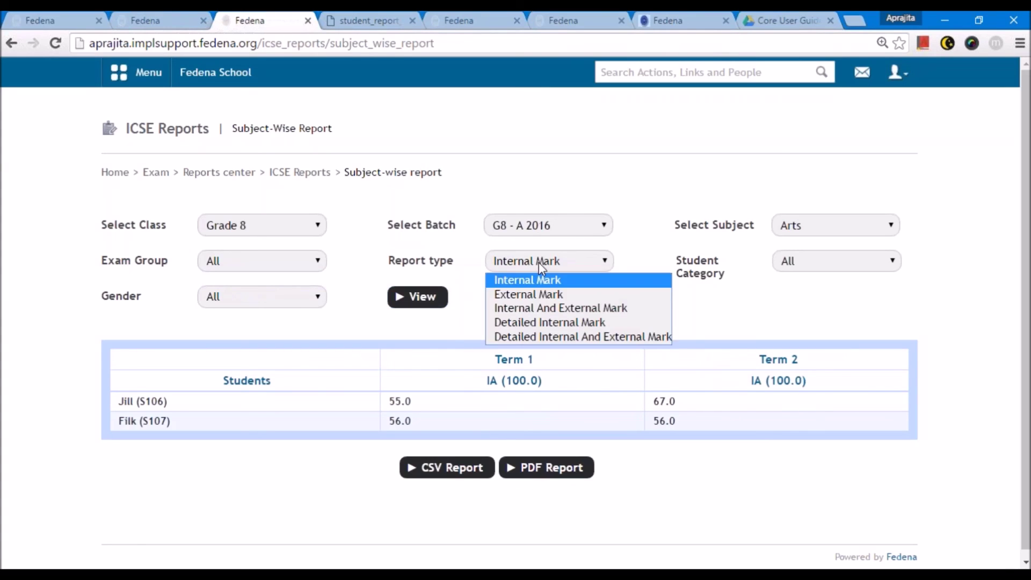
left_click(549, 337)
left_click(417, 297)
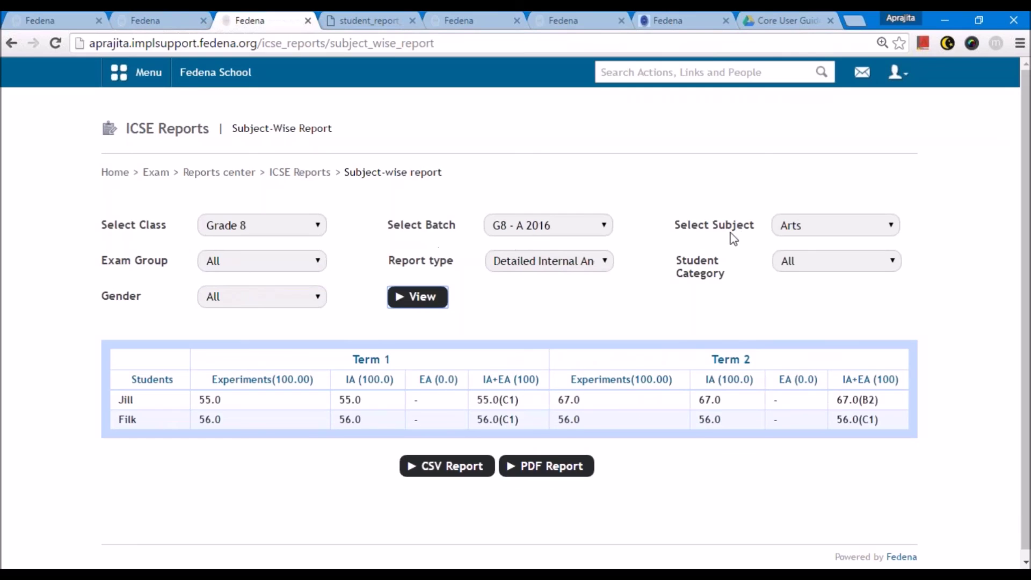
left_click(284, 173)
- View the consolidated Term 1 report for Grade 8, batch G8 - A 2016
left_click(588, 308)
left_click(223, 232)
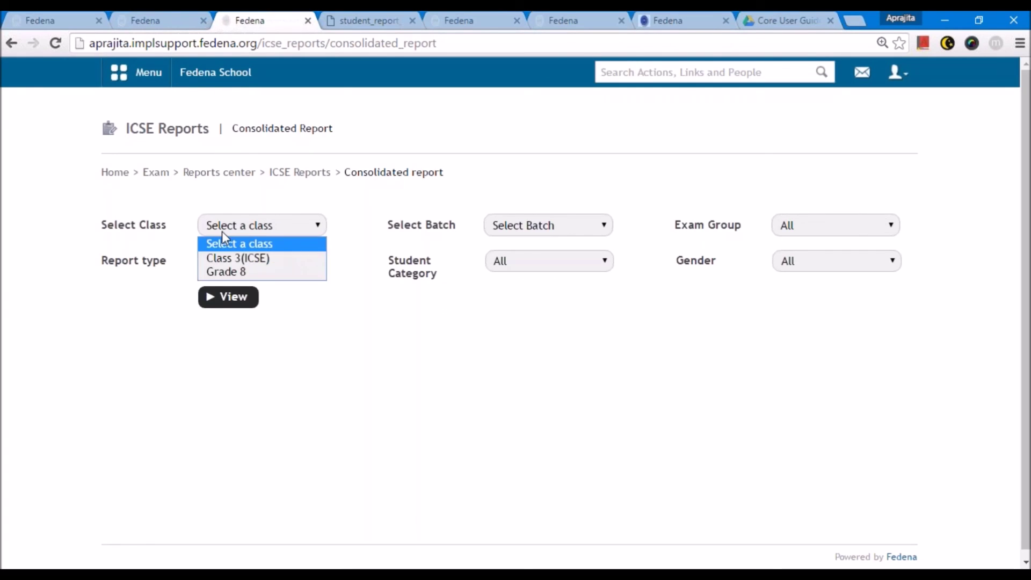
left_click(226, 272)
left_click(542, 225)
left_click(533, 256)
left_click(833, 224)
left_click(830, 260)
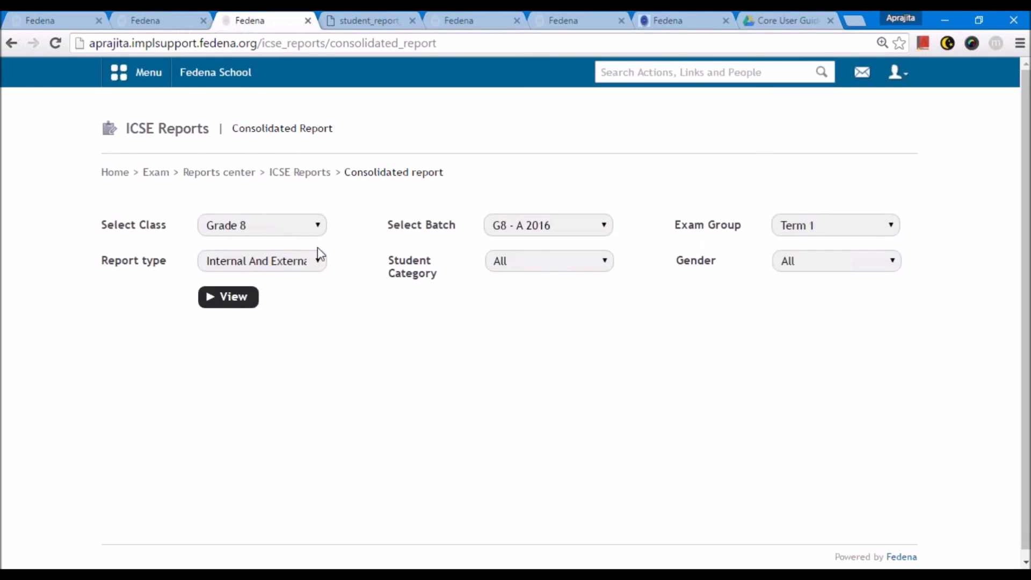
left_click(228, 296)
- Keep Internal And External as the report type, then return to ICSE Reports home
scroll(393, 410, "down", 1)
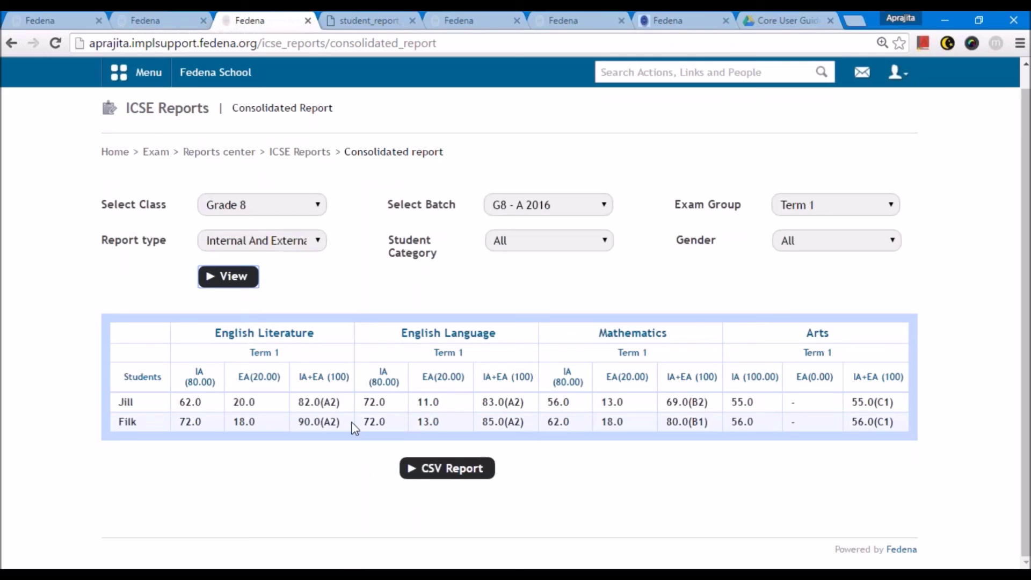
left_click(264, 241)
left_click(264, 247)
left_click(300, 152)
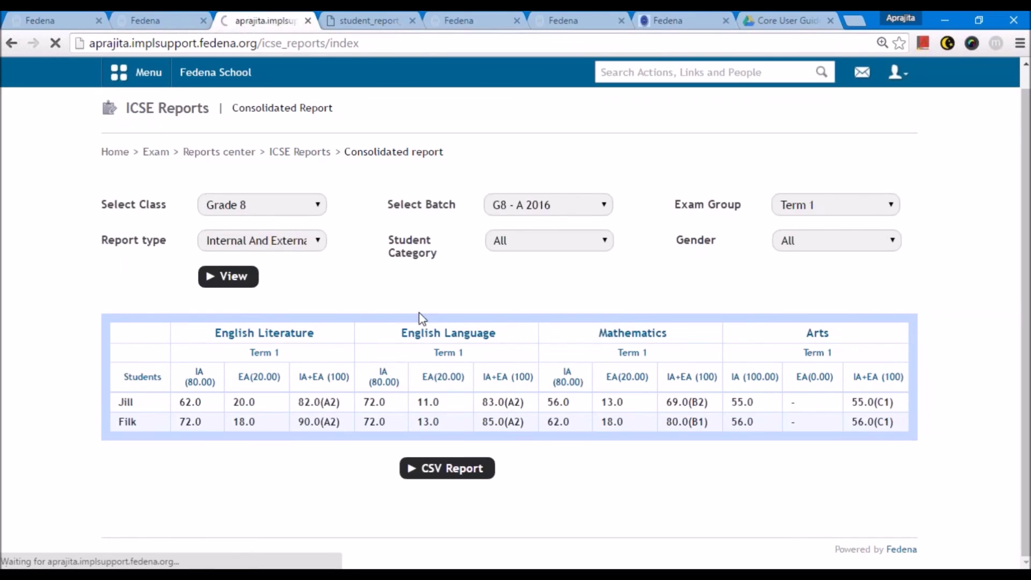
- Check the Previous Batch Exam Report's empty class list, then head back toward the school dashboard
left_click(369, 390)
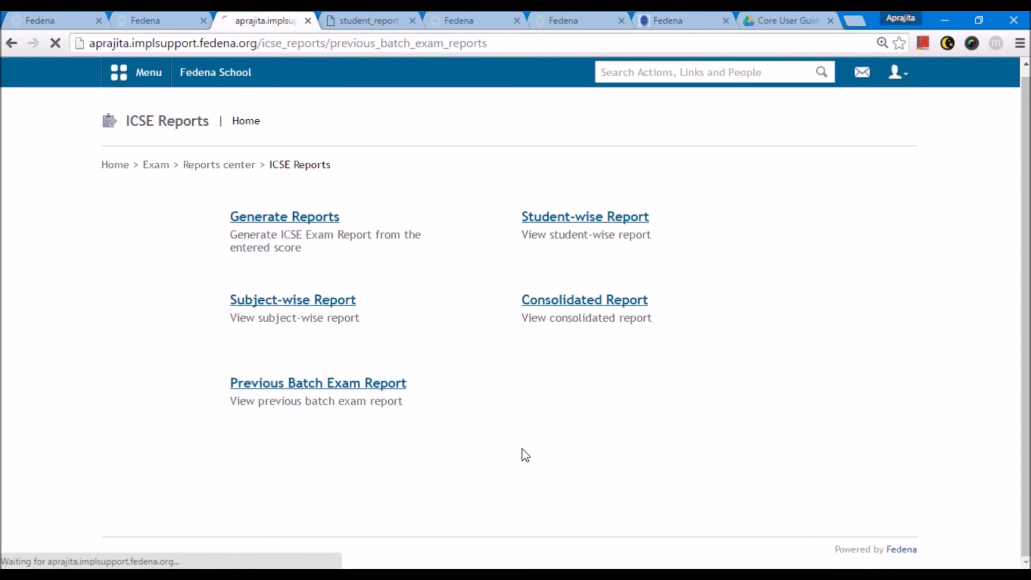
left_click(279, 232)
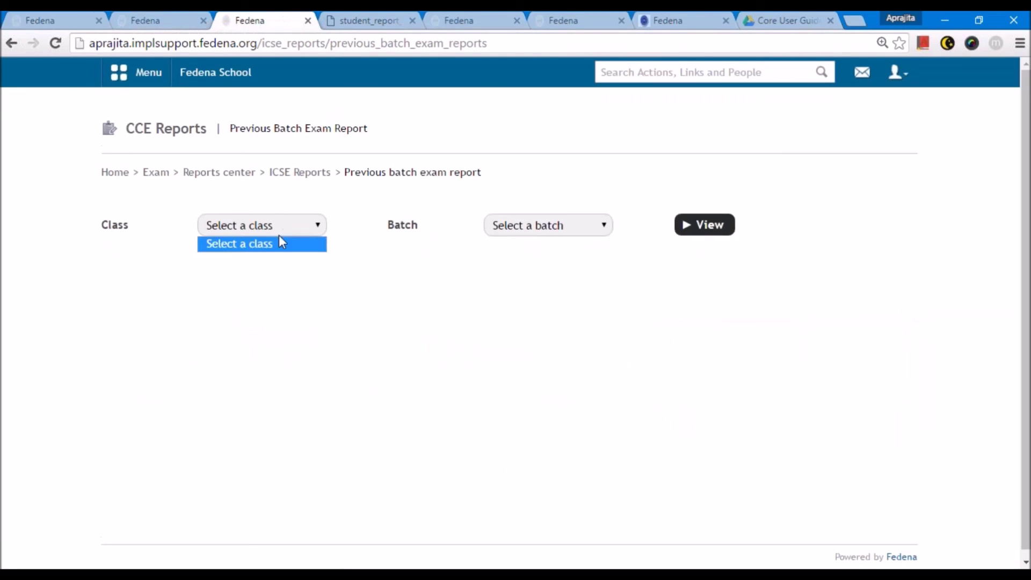
left_click(299, 172)
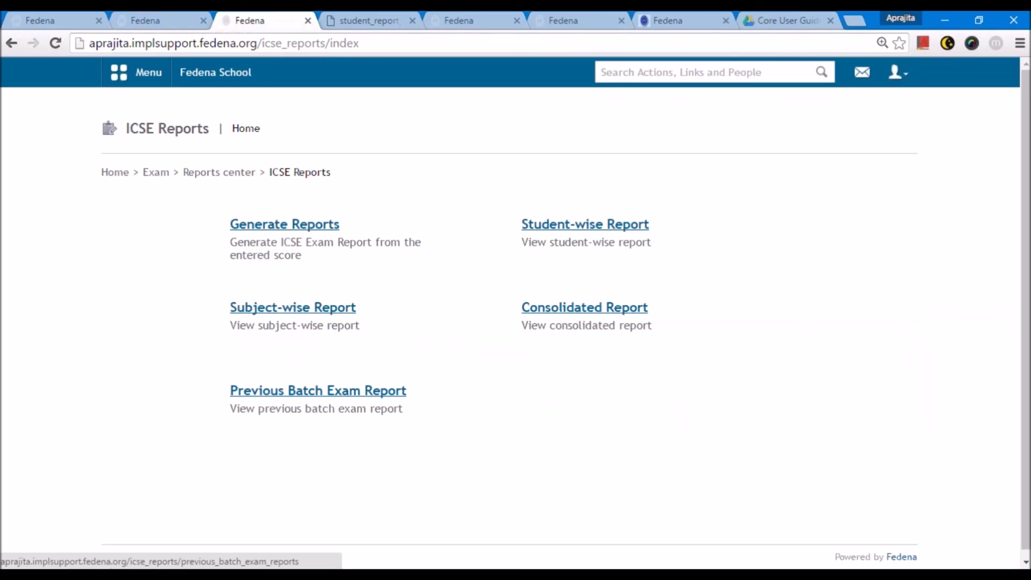
left_click(222, 72)
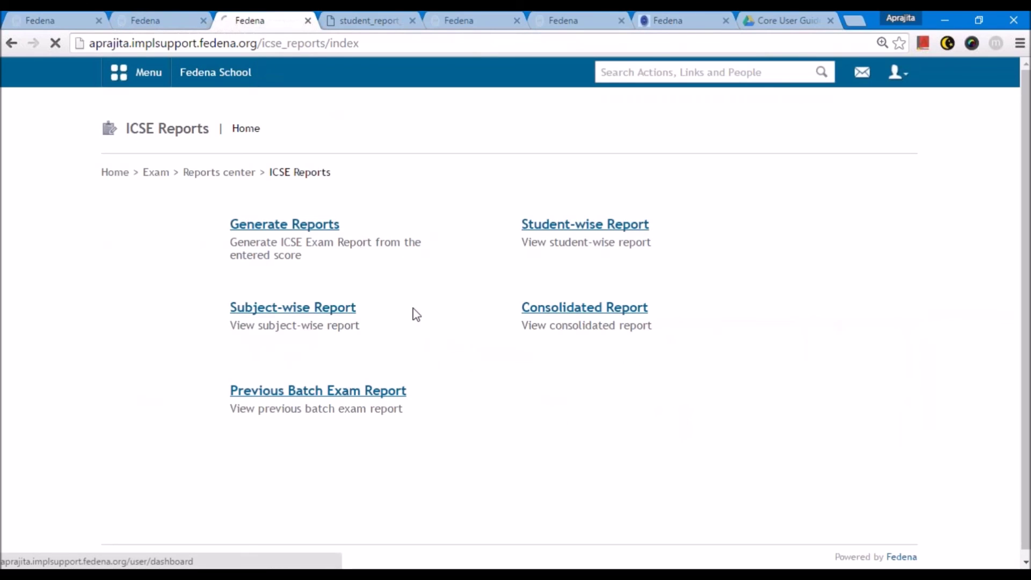